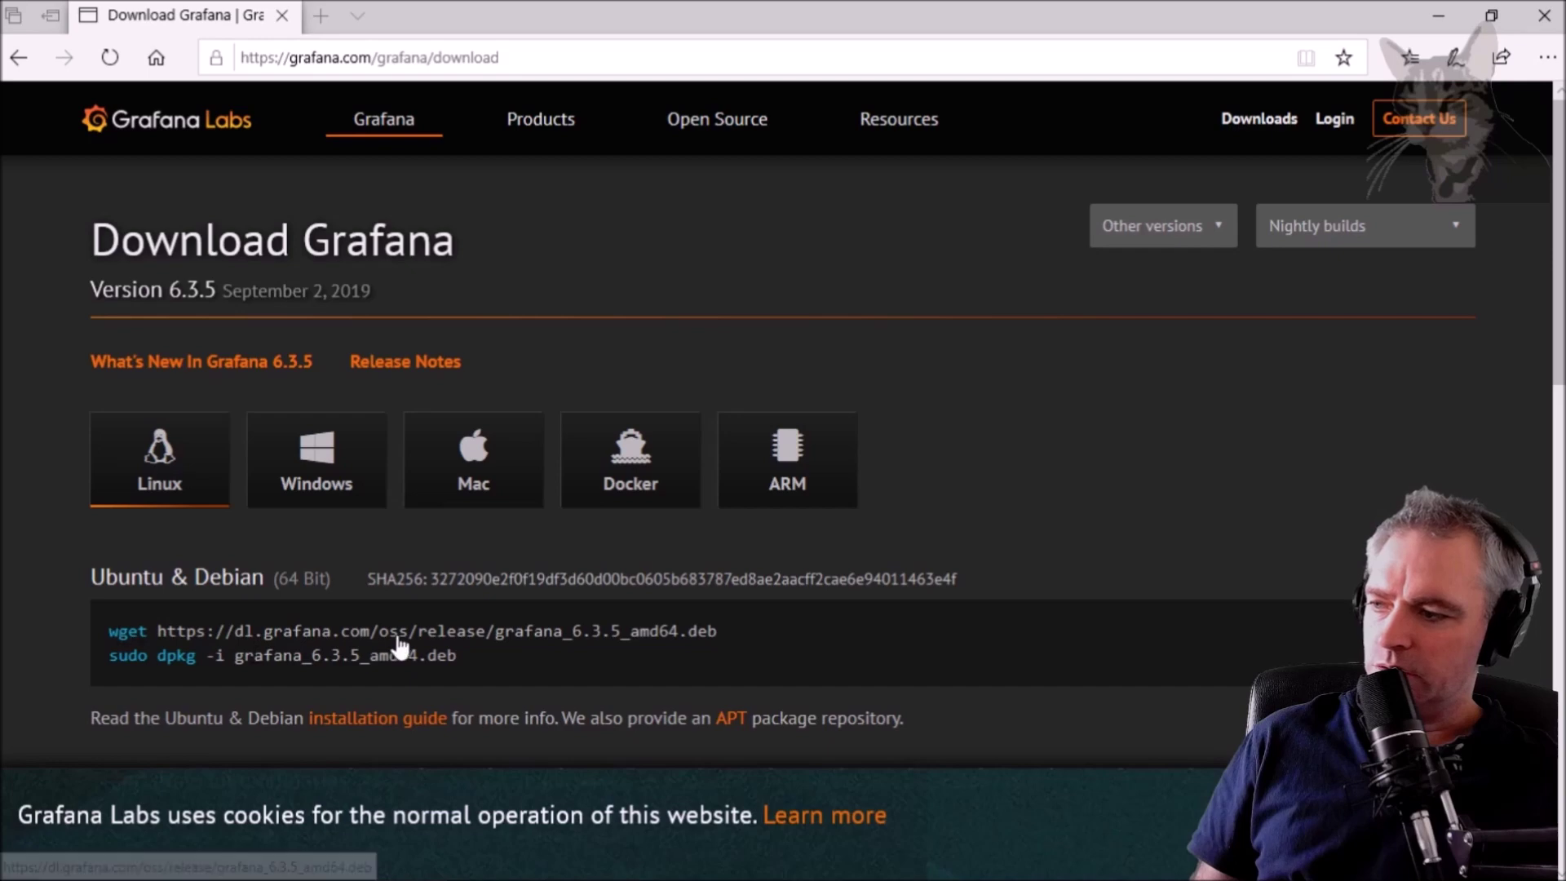
Copy the wget command for grafana_6.3.5_amd64.deb from the download page into the server terminal.
{"action": "left_click_drag", "start_coordinate": [717, 630], "coordinate": [110, 633]}
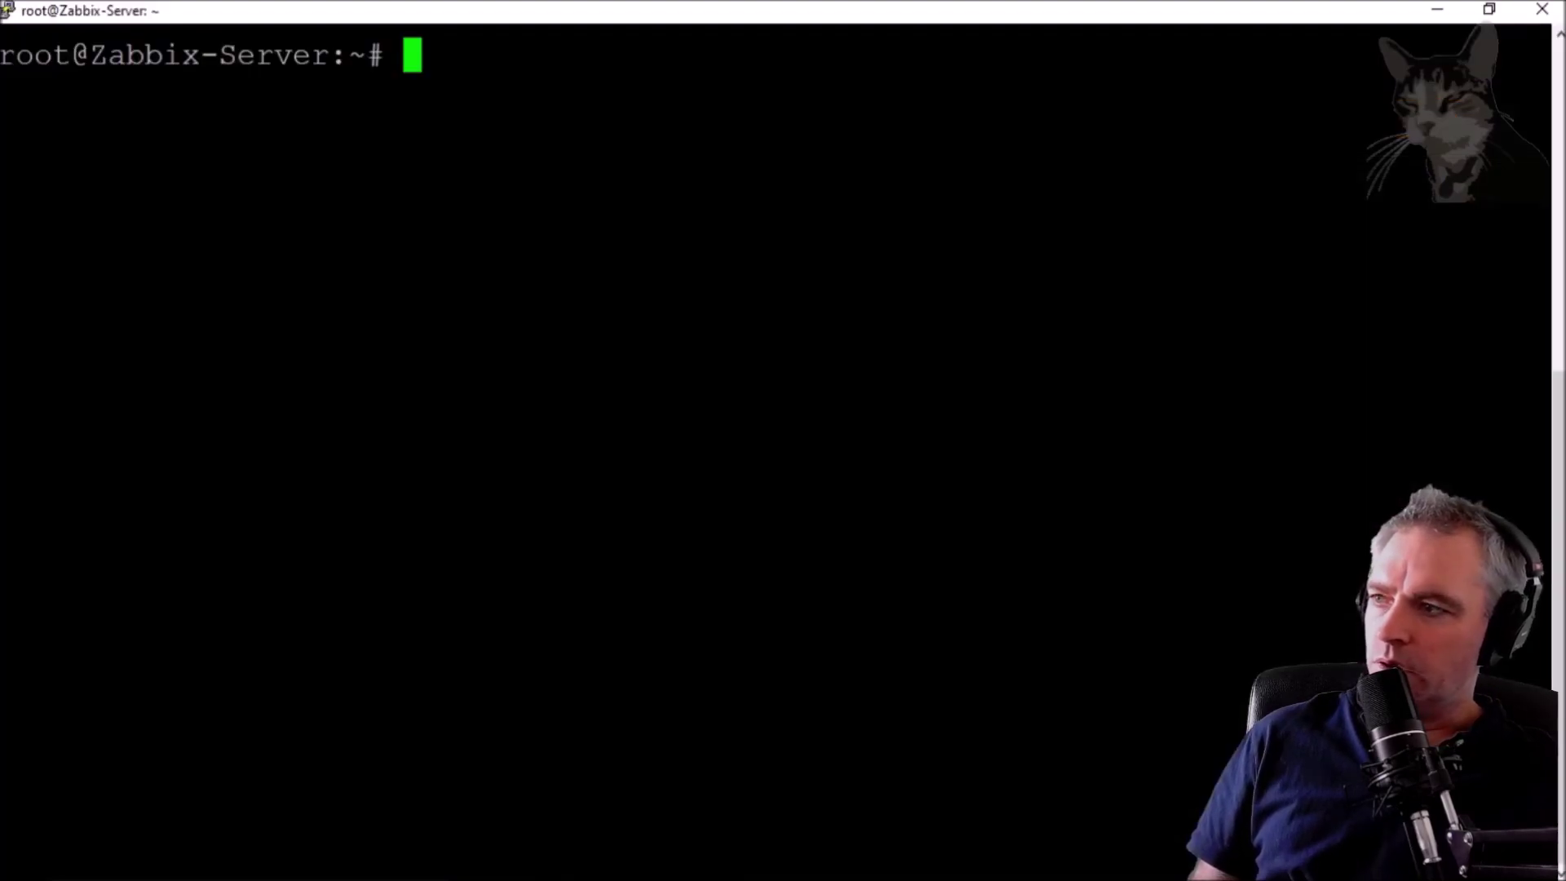
{"action": "type", "text": "wget https://dl.grafana.com/oss/release/grafana_6.3.5_amd64.deb"}
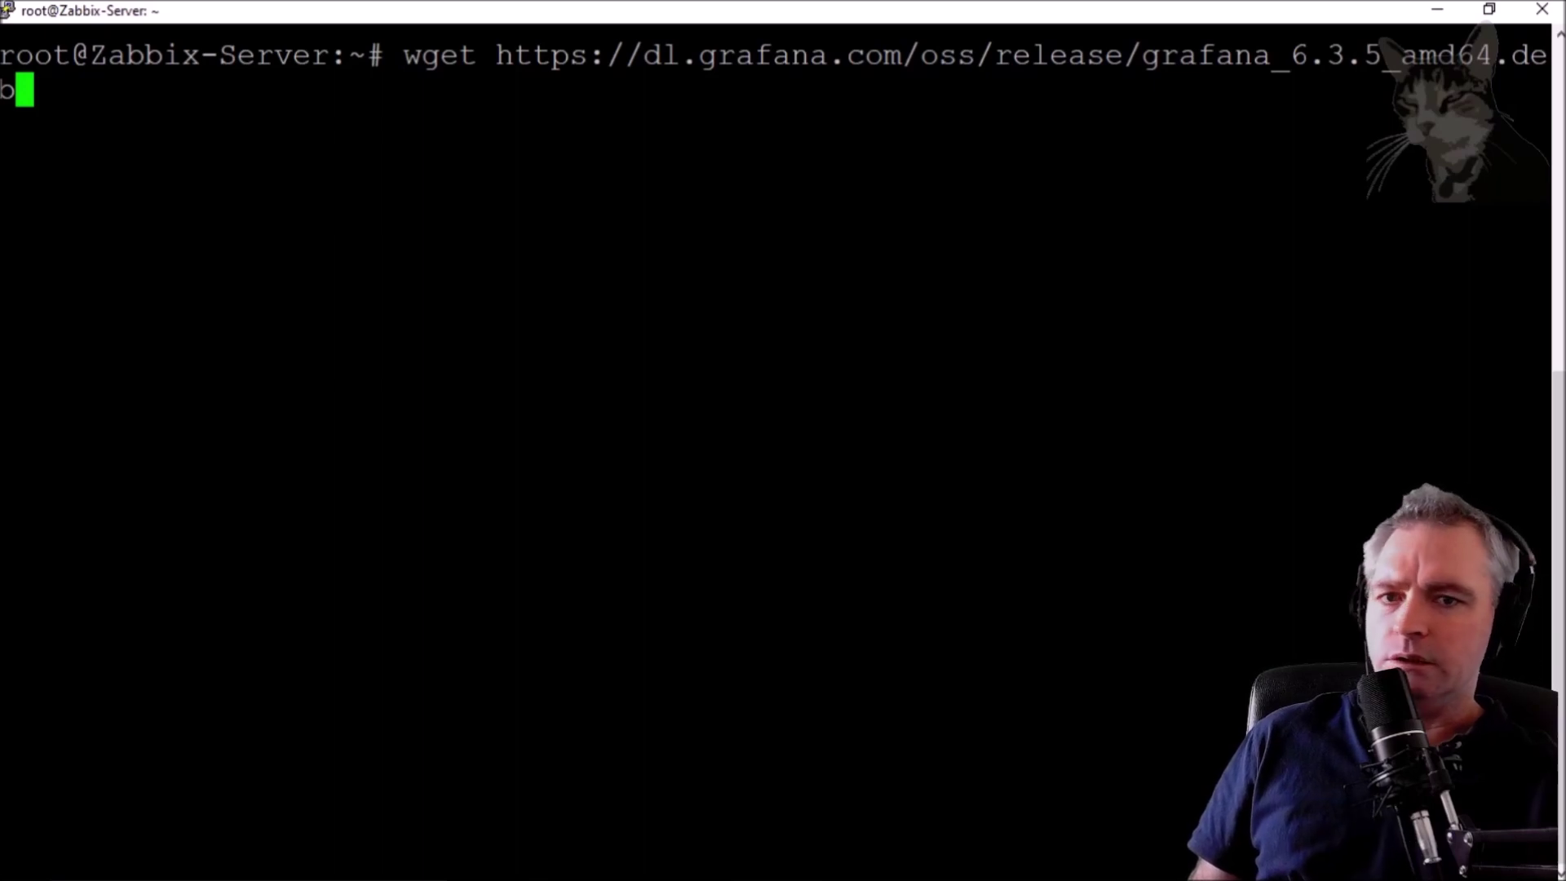
Download grafana_6.3.5_amd64.deb with wget and install it with sudo dpkg -i.
{"action": "key", "text": "Return"}
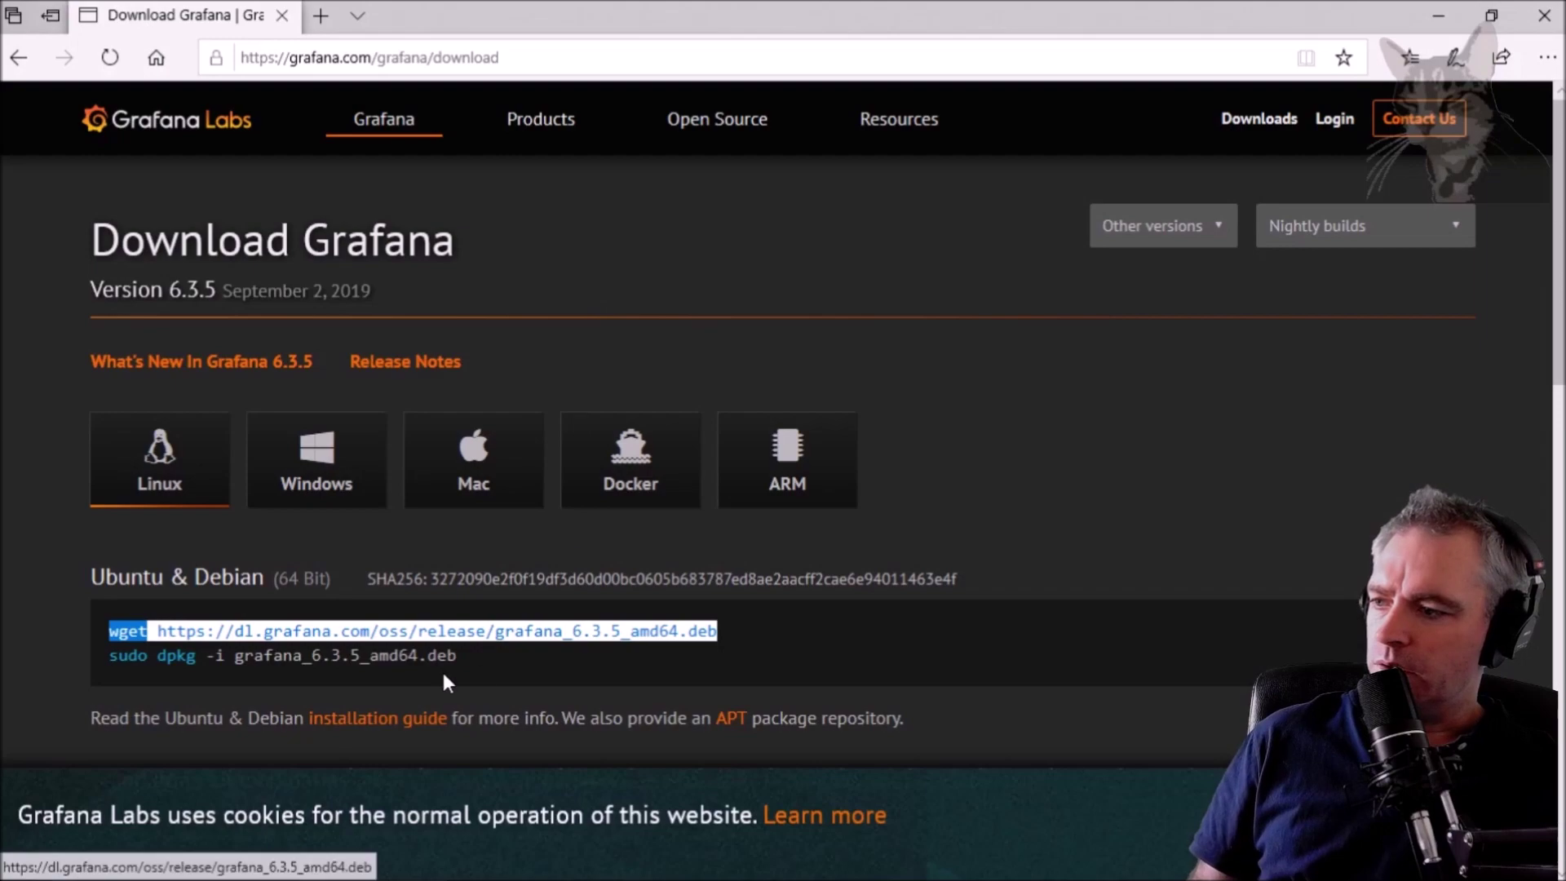
{"action": "left_click_drag", "start_coordinate": [462, 660], "coordinate": [112, 661]}
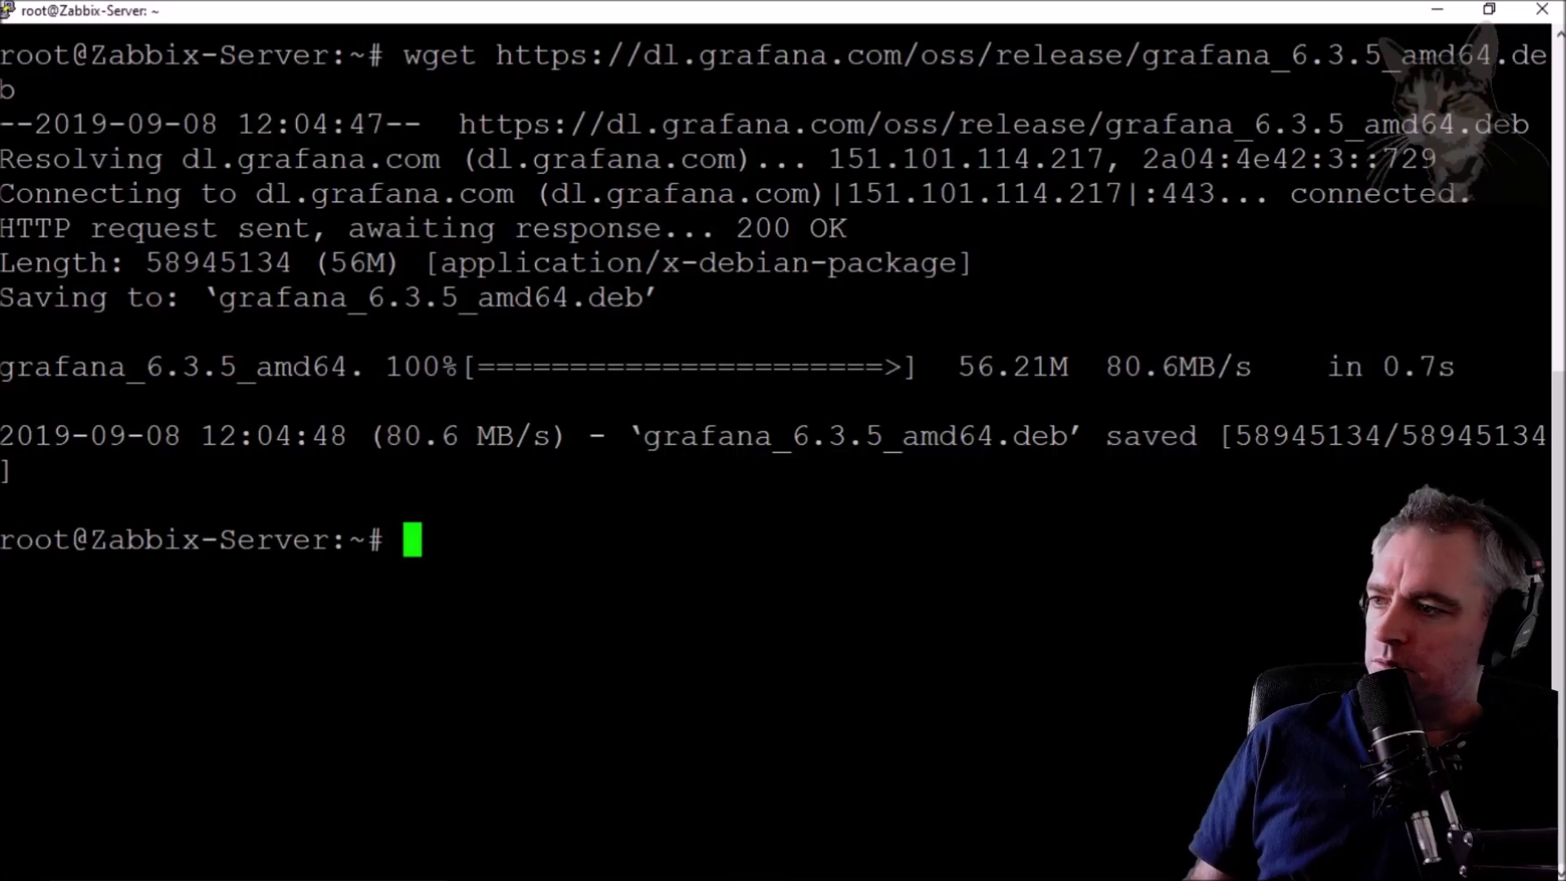
{"action": "type", "text": "sudo dpkg -i grafana_6.3.5_amd64.deb"}
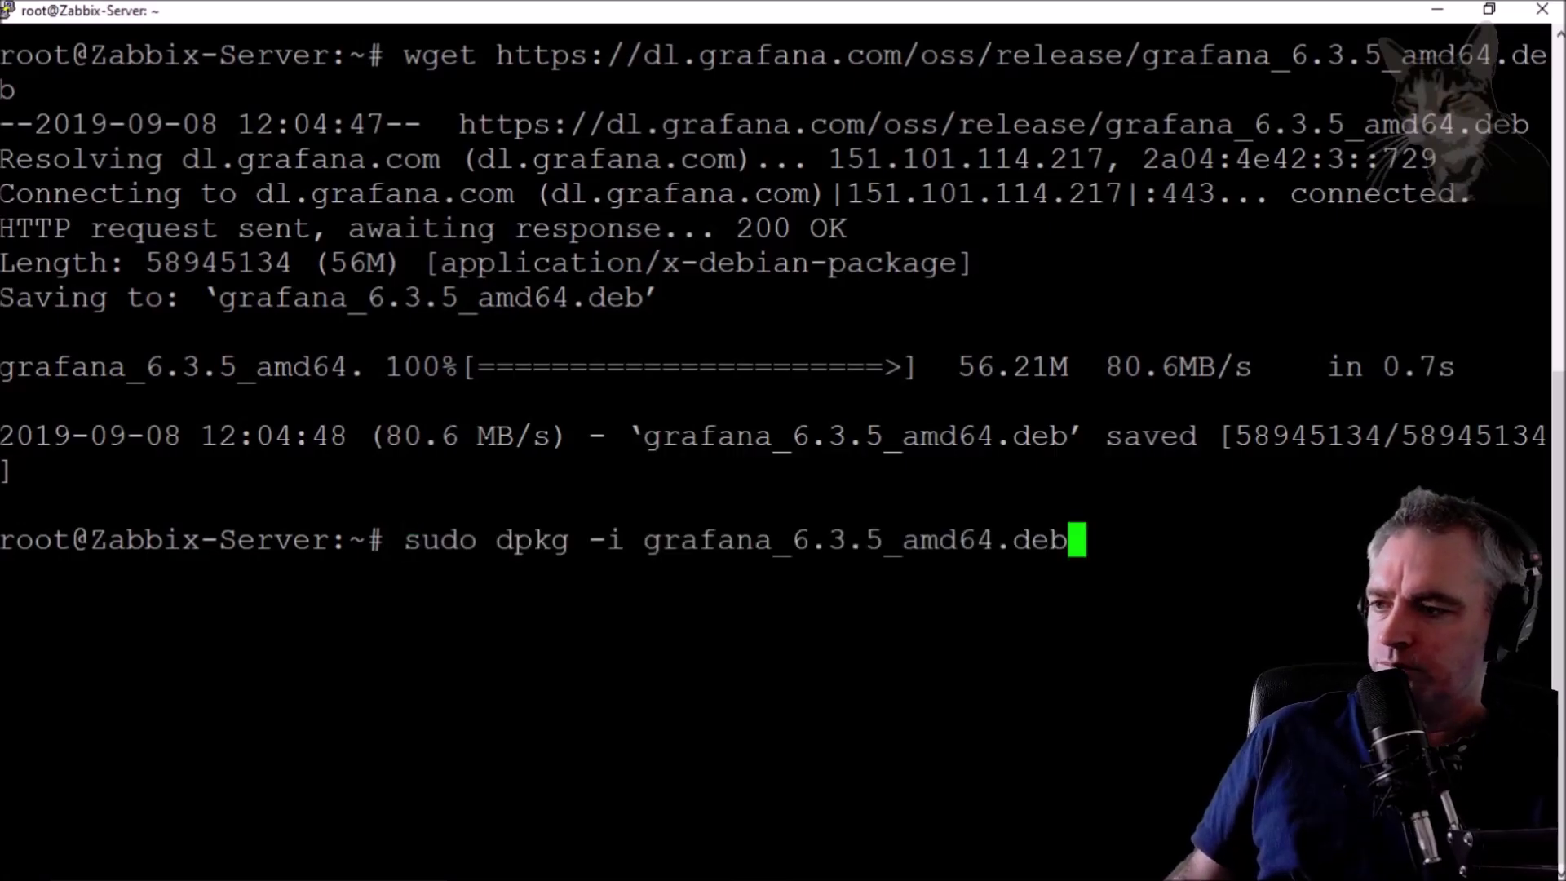
{"action": "key", "text": "Return"}
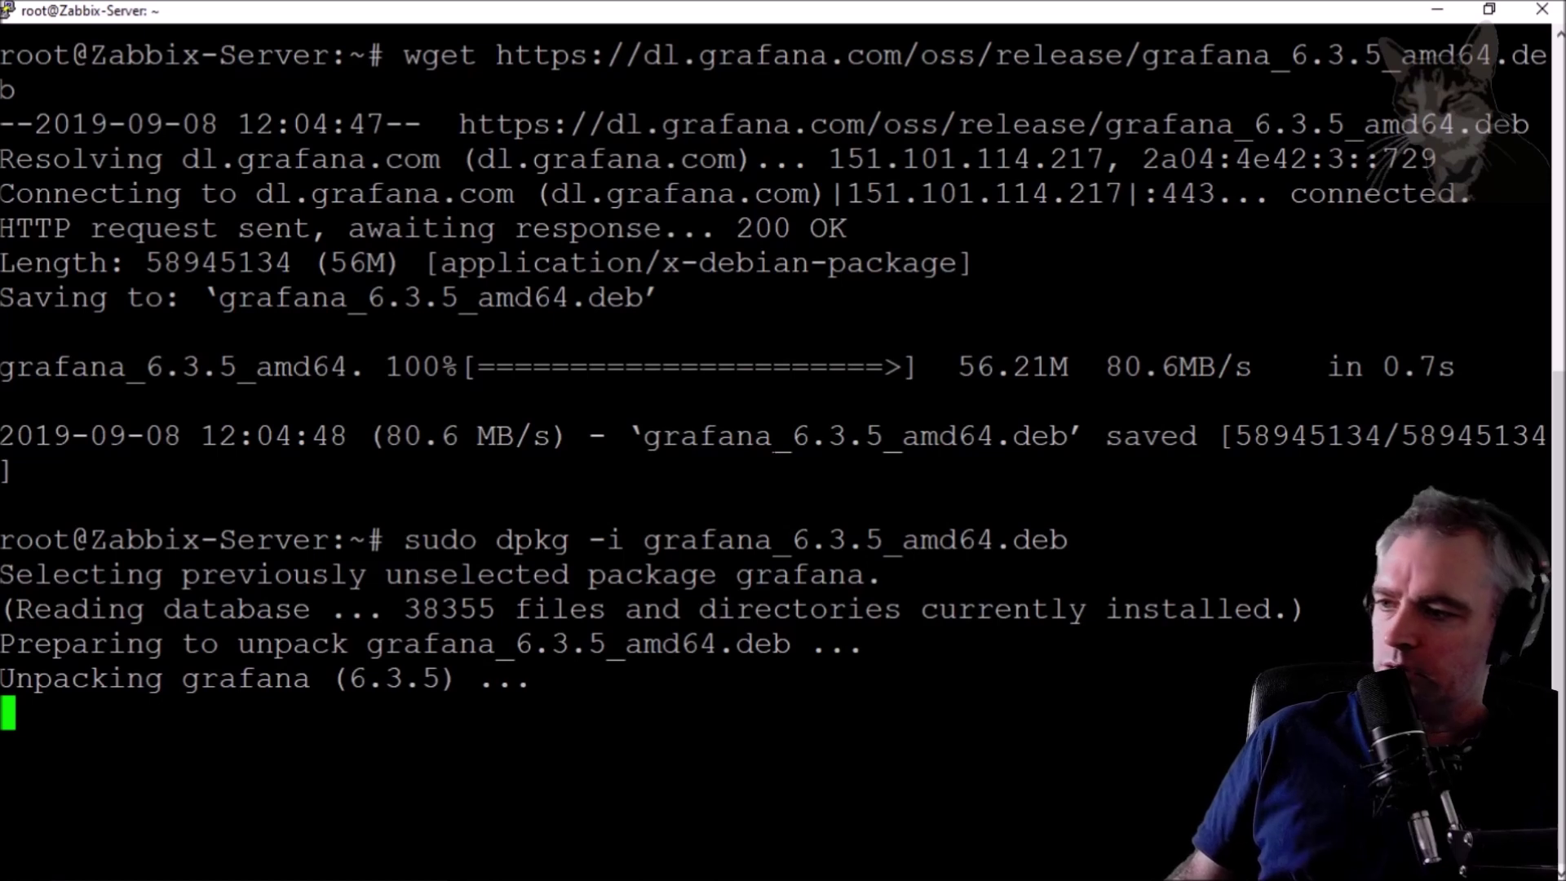
{"action": "left_click_drag", "start_coordinate": [589, 540], "coordinate": [643, 540]}
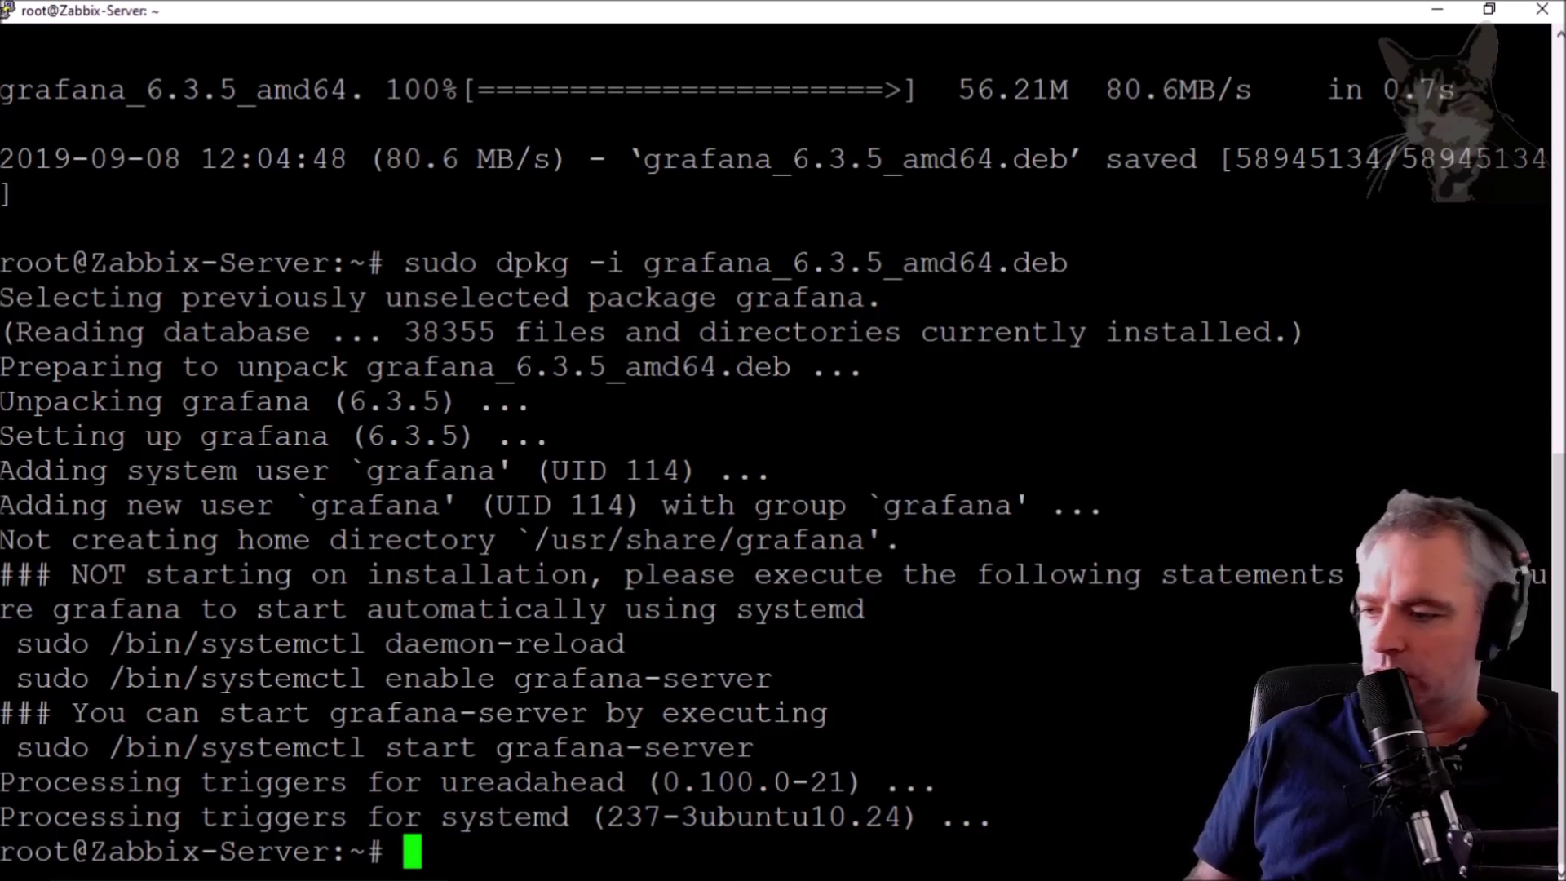
Start the Grafana service with 'sudo service grafana-server start'.
{"action": "type", "text": "sudec"}
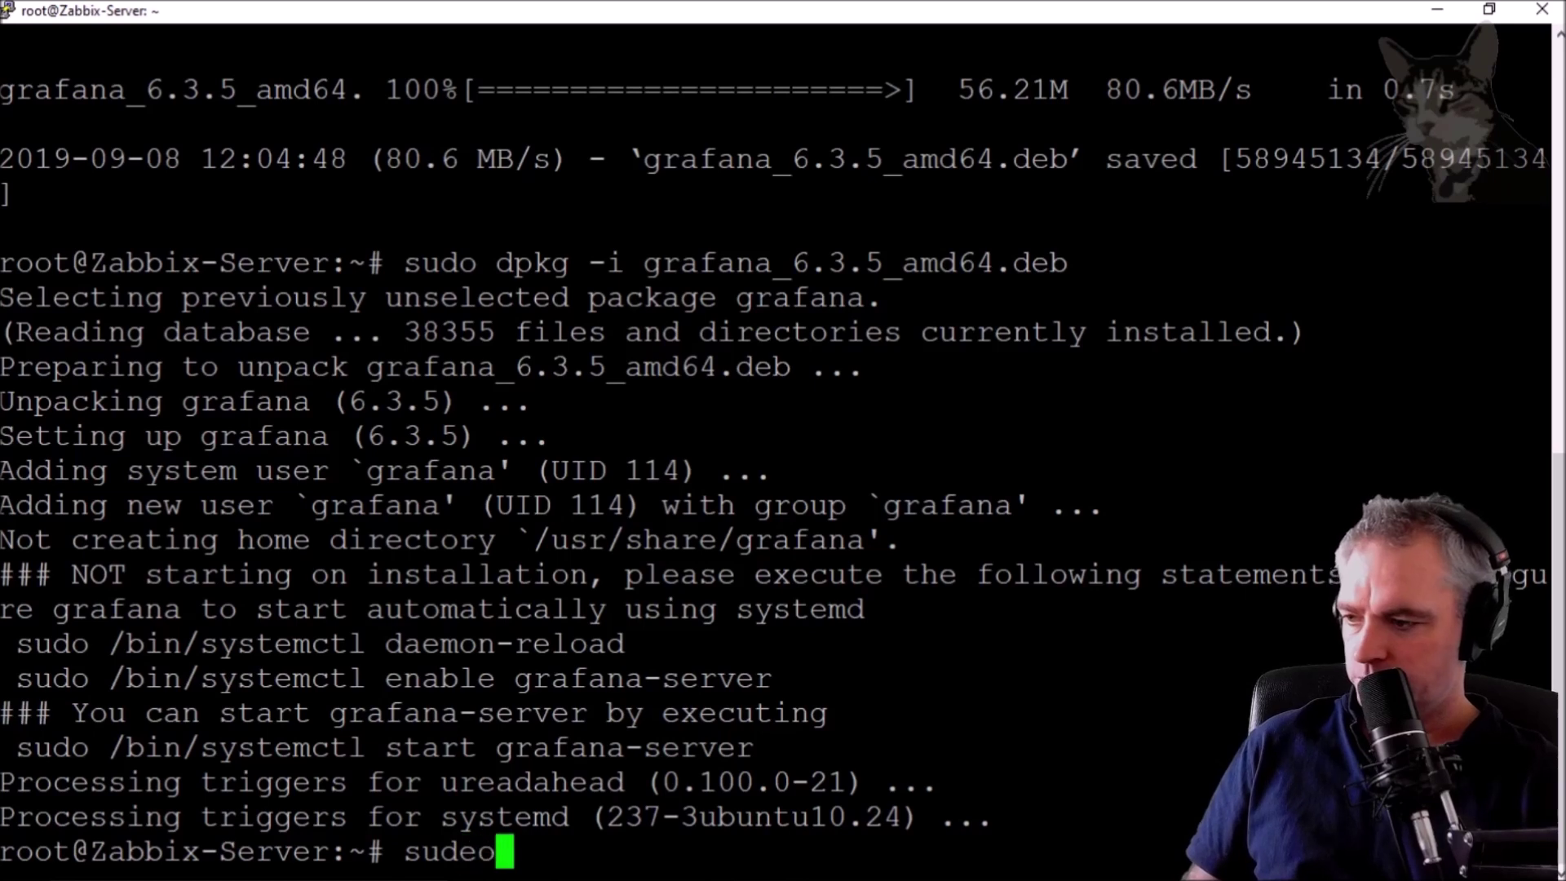
{"action": "key", "text": "BackSpace"}
{"action": "key", "text": "BackSpace"}
{"action": "type", "text": "o s"}
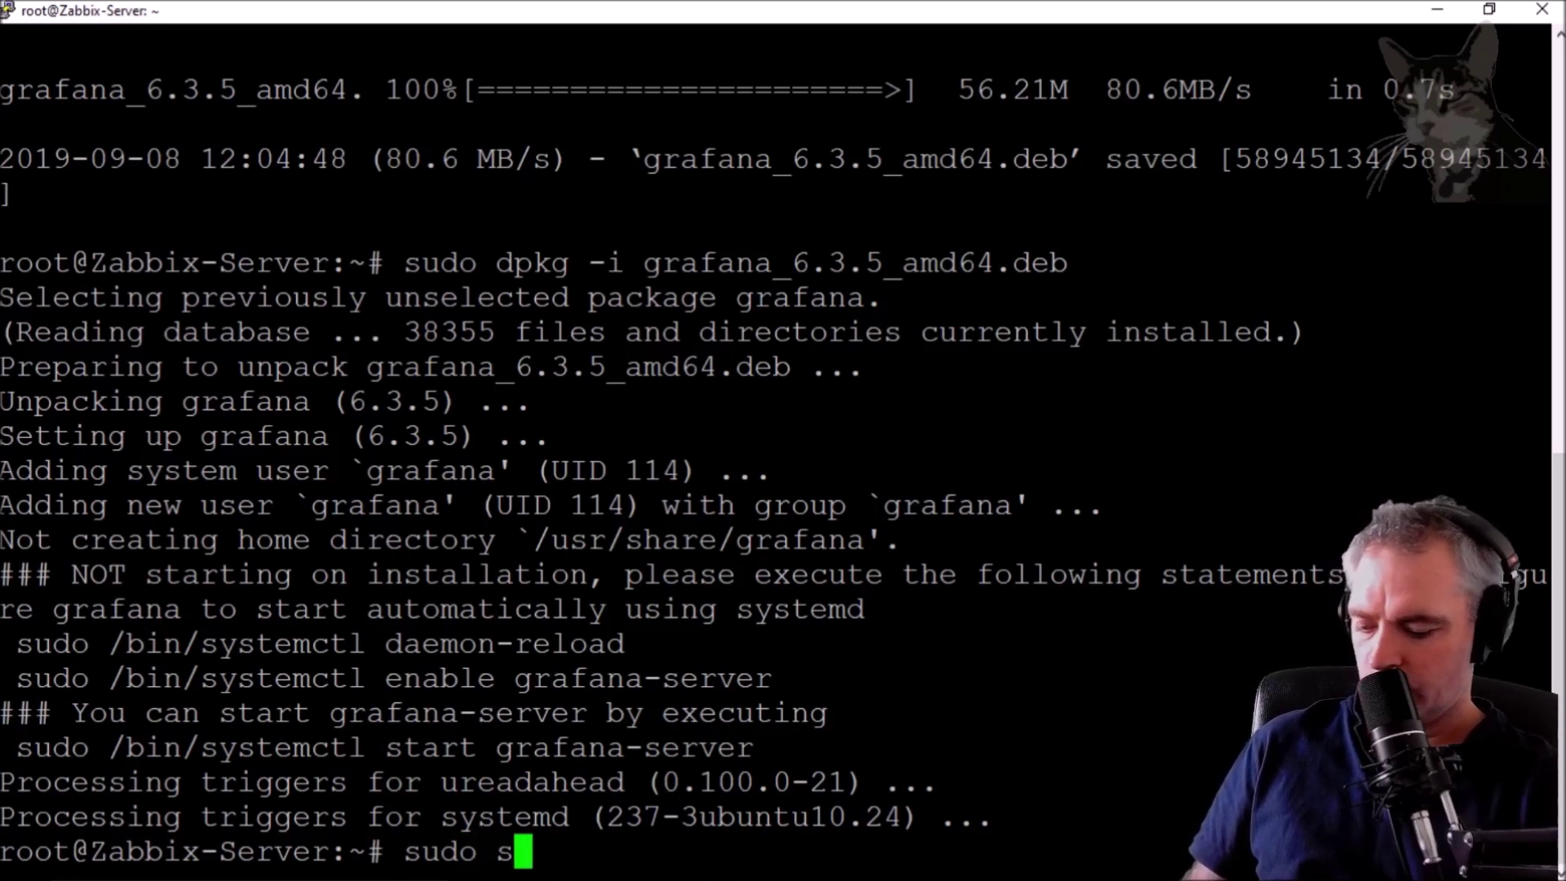
{"action": "type", "text": "ervice "}
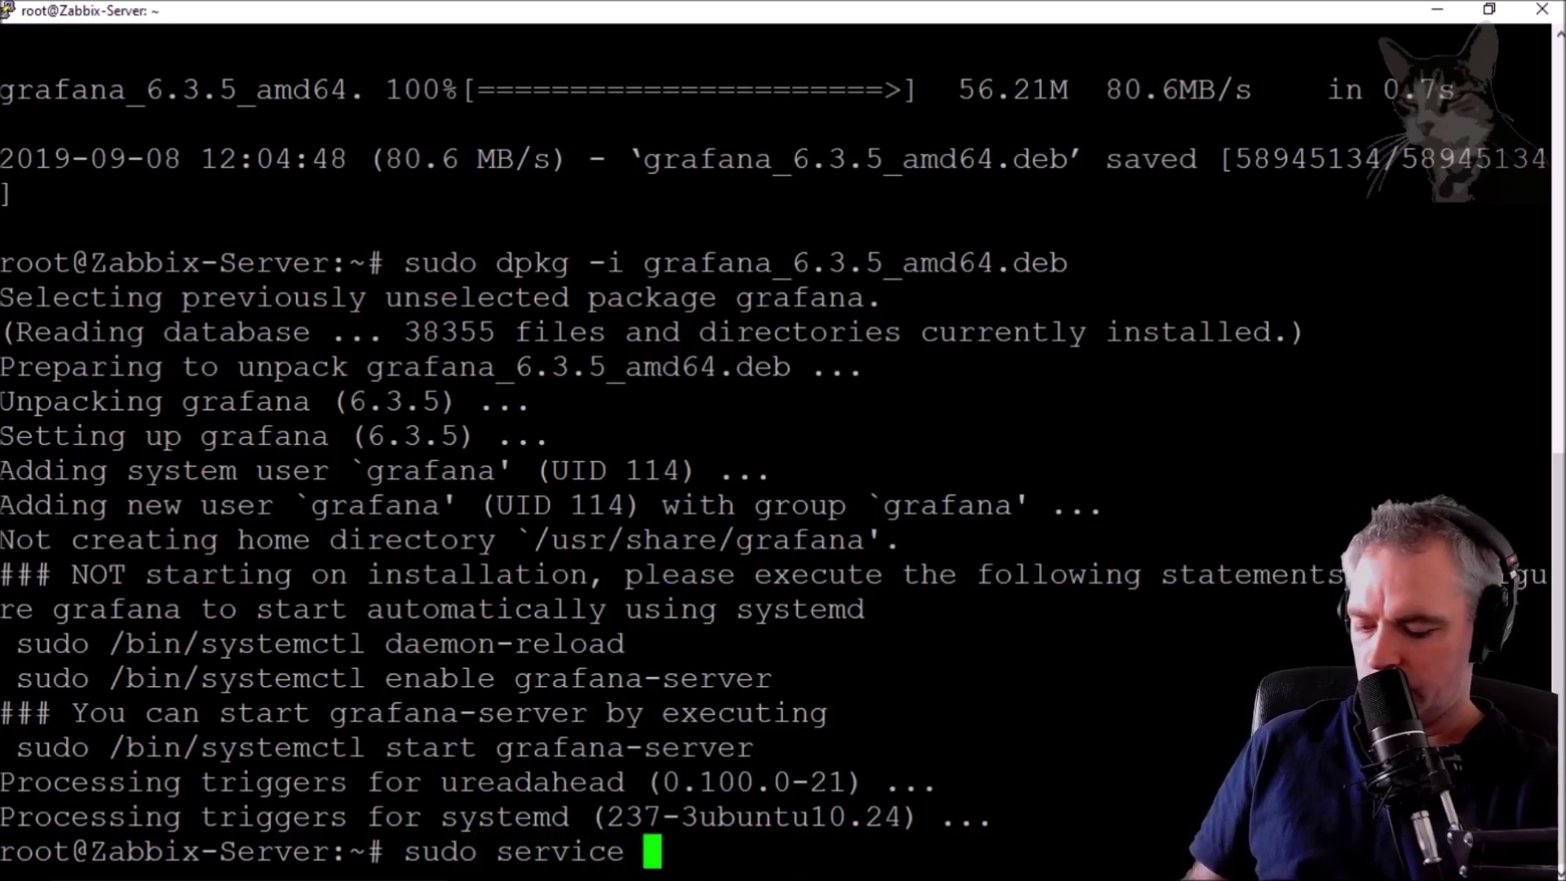
{"action": "type", "text": "grafa"}
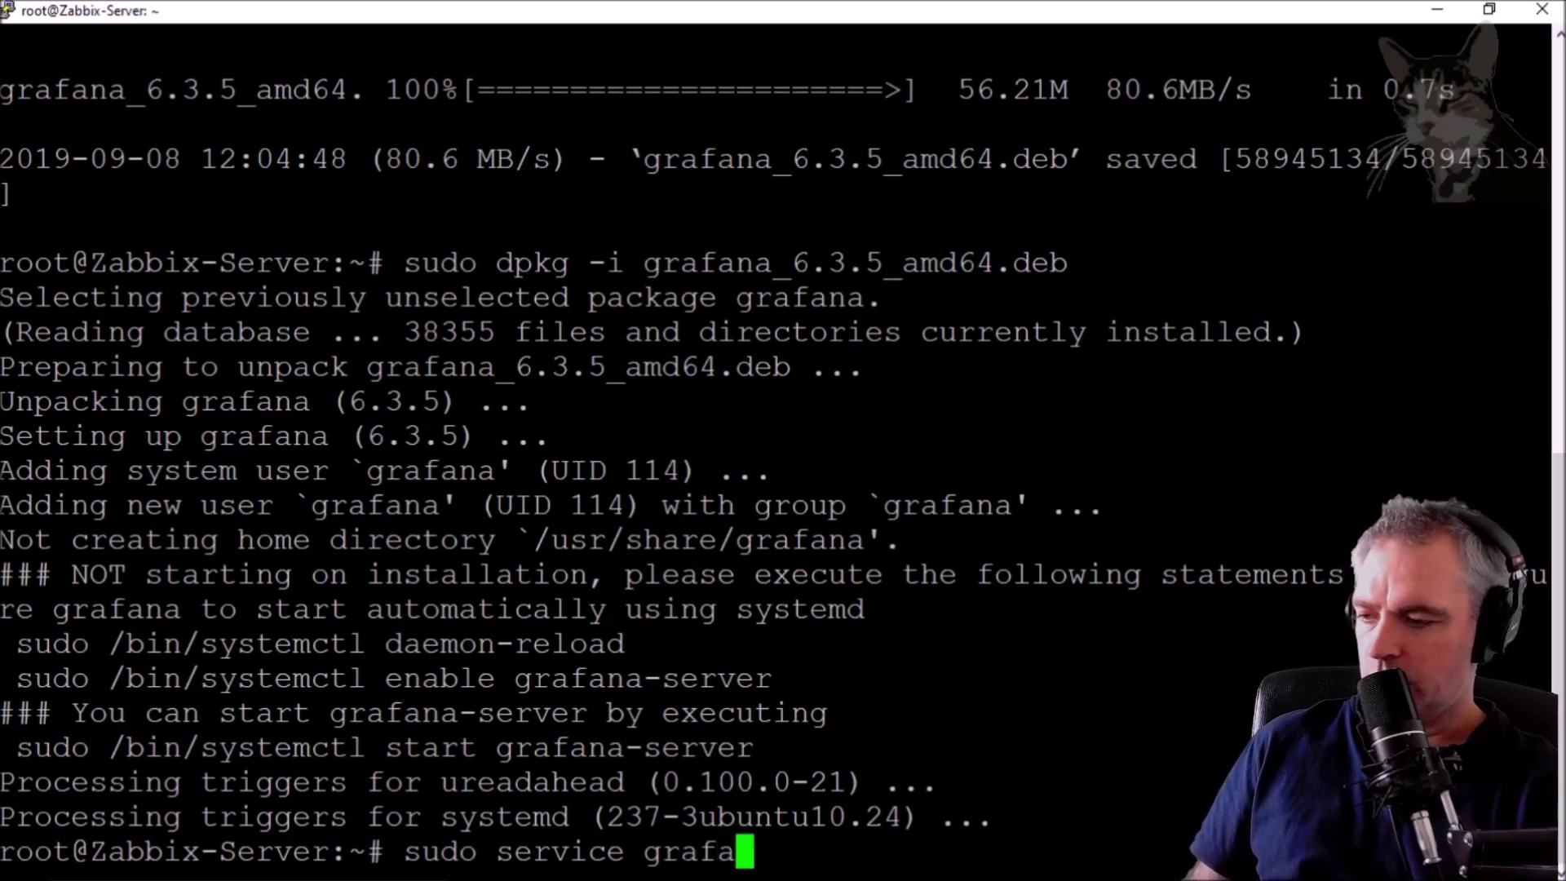
{"action": "type", "text": "na"}
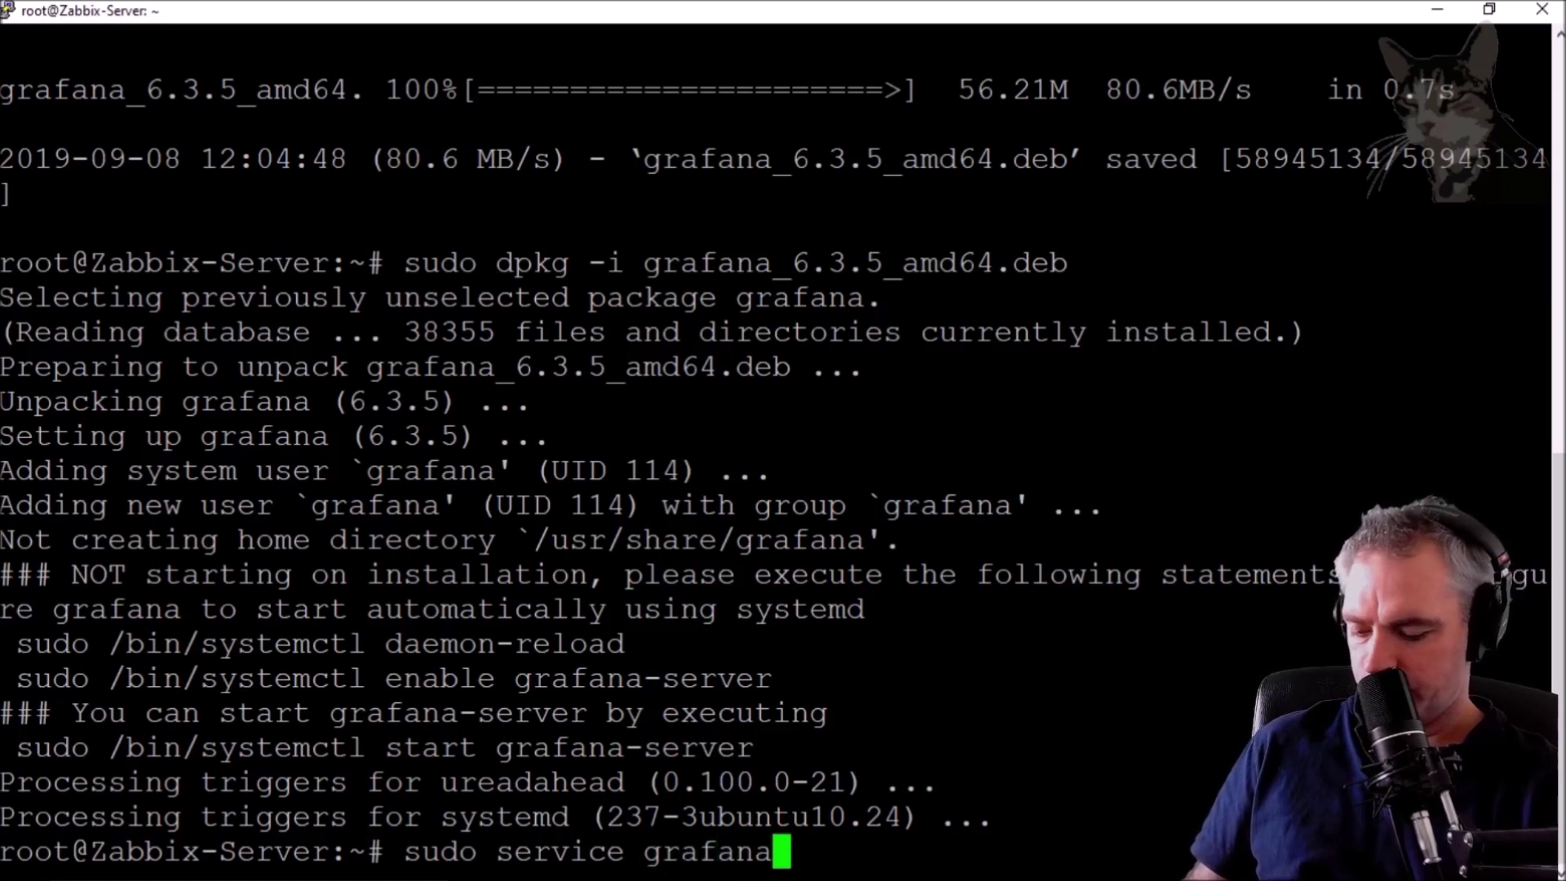
{"action": "type", "text": "-server start"}
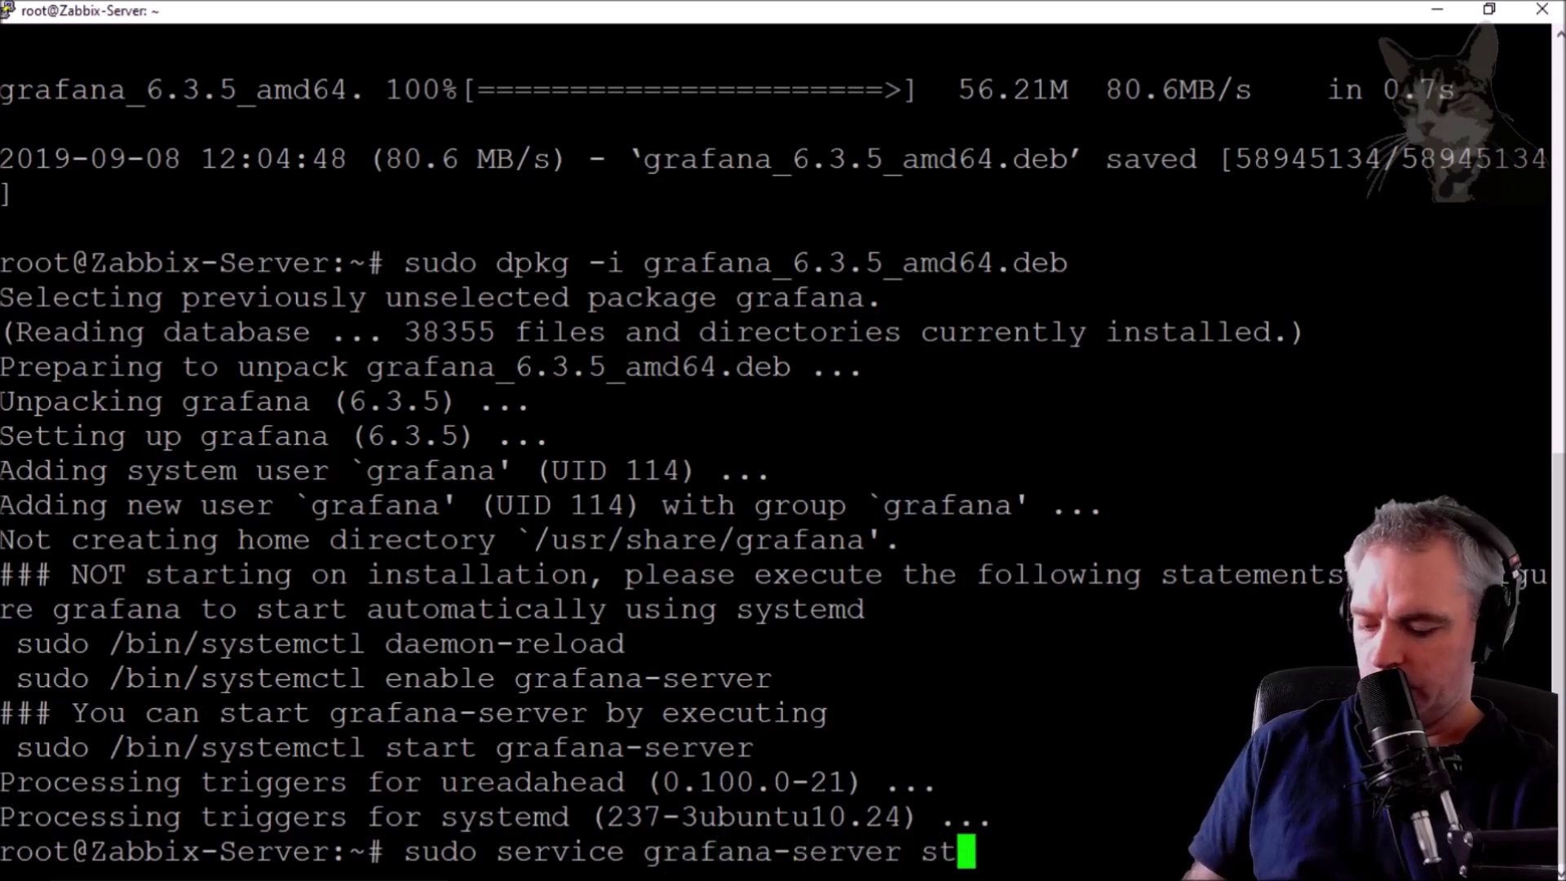
{"action": "key", "text": "Return"}
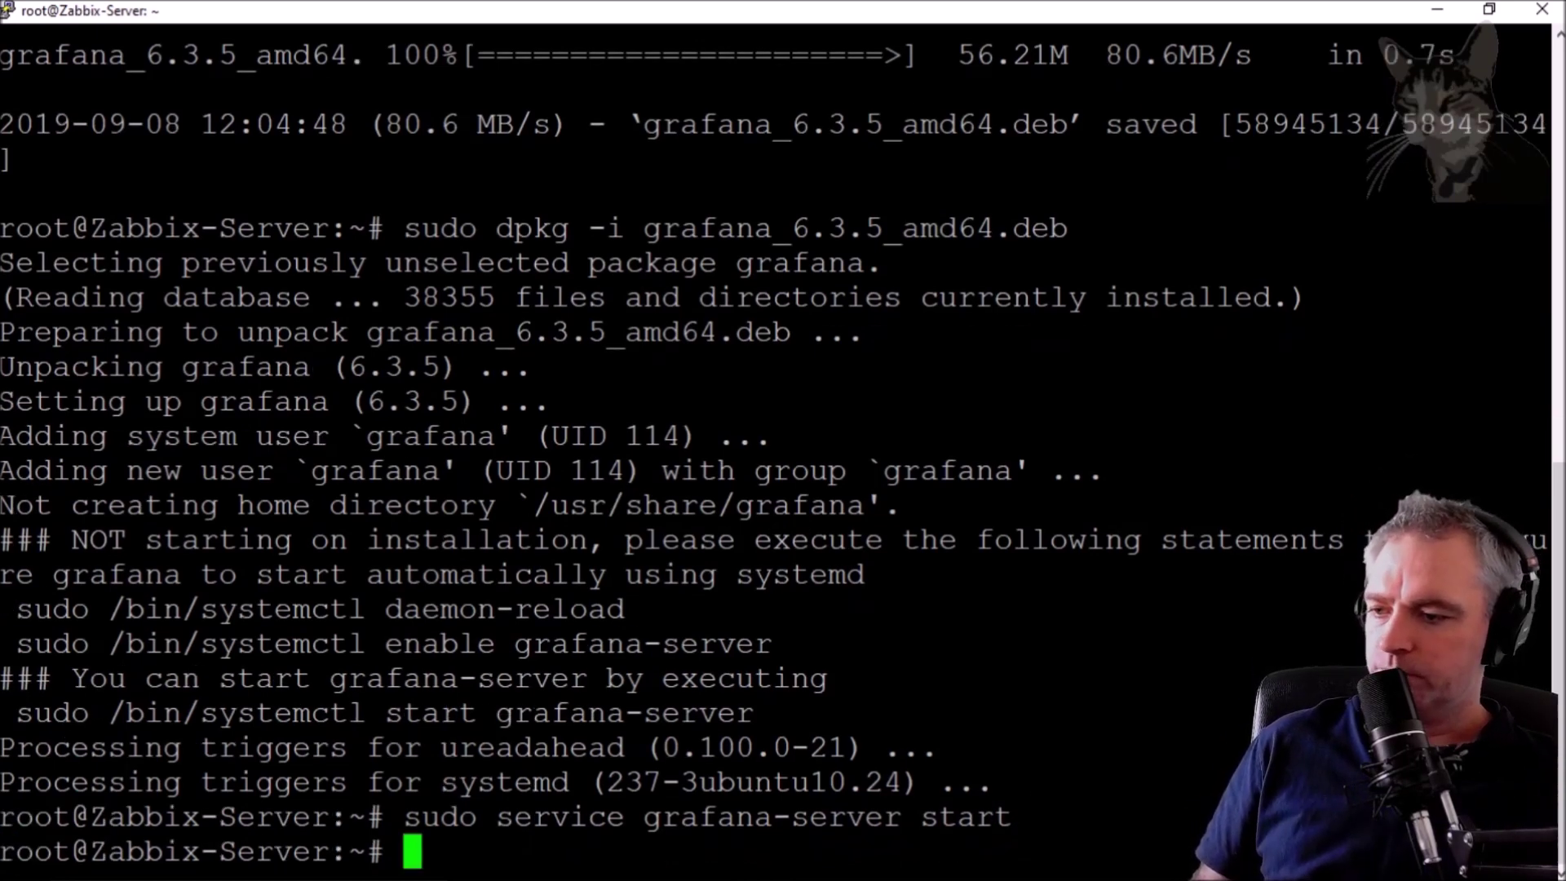
{"action": "key", "text": "alt+Tab"}
{"action": "left_click", "coordinate": [329, 49]}
{"action": "left_click", "coordinate": [330, 56]}
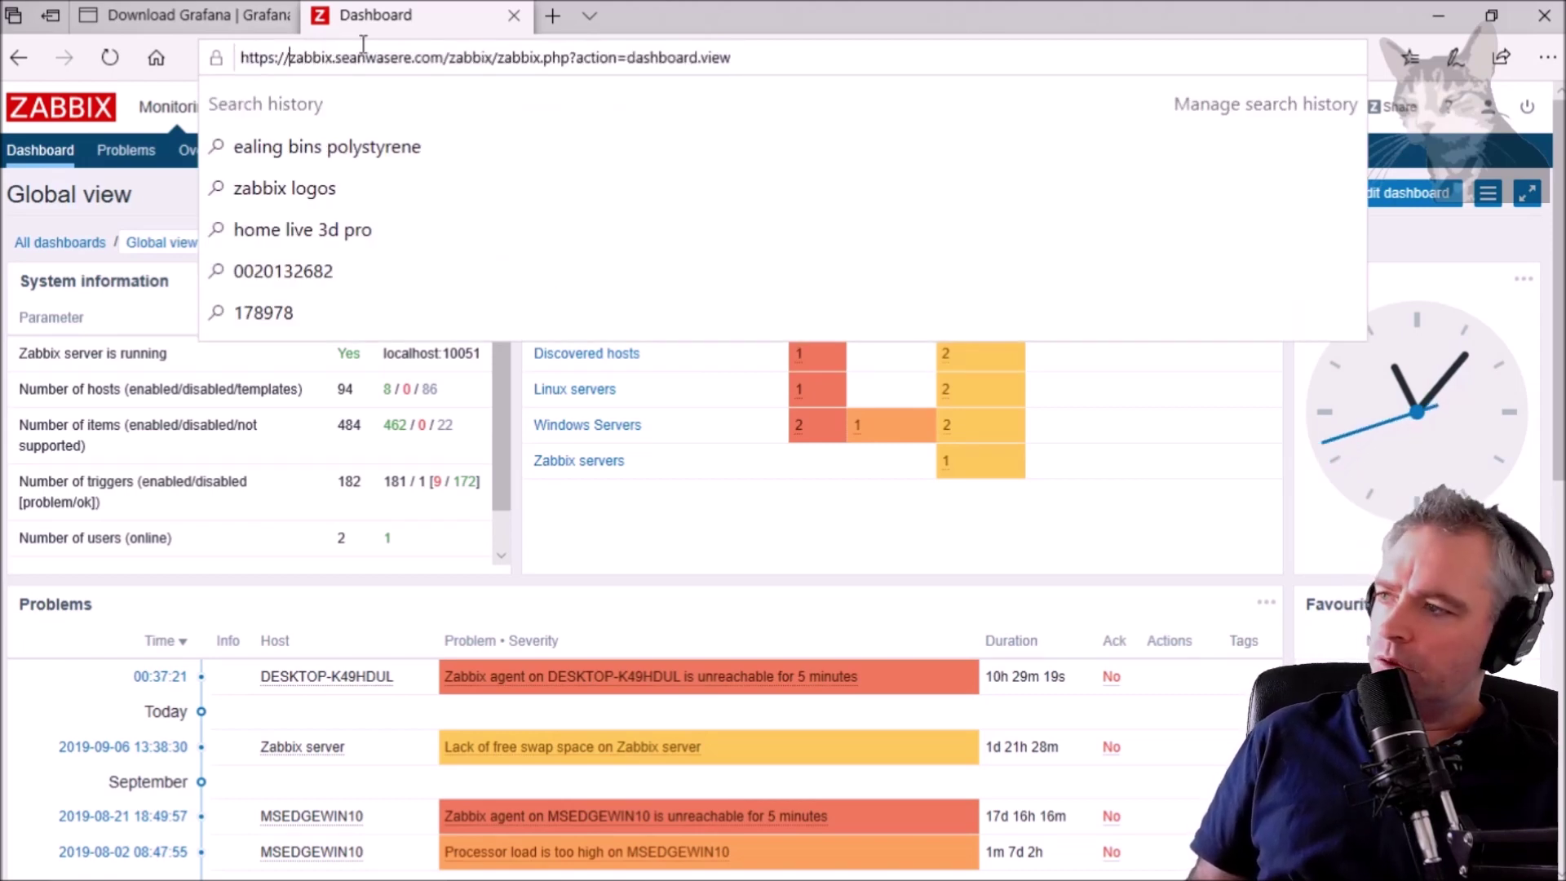
{"action": "key", "text": "BackSpace"}
{"action": "key", "text": "End"}
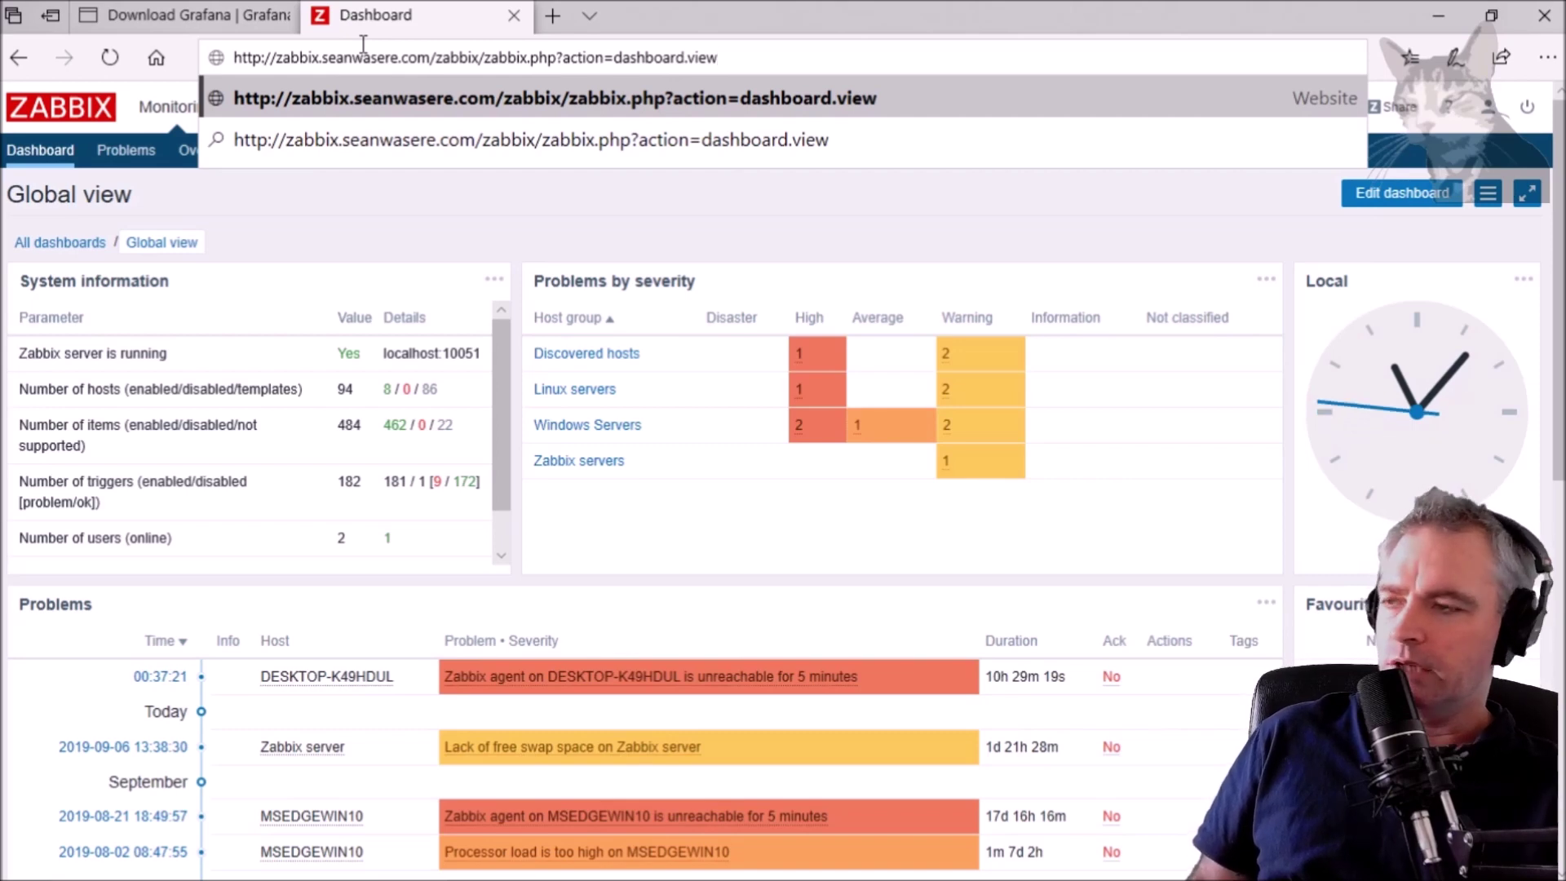
{"action": "key", "text": "BackSpace"}
{"action": "key", "text": "BackSpace"}
{"action": "key", "text": "BackSpace"}
{"action": "key", "text": "BackSpace"}
{"action": "key", "text": "BackSpace"}
{"action": "key", "text": "BackSpace"}
{"action": "key", "text": "BackSpace"}
{"action": "key", "text": "BackSpace"}
{"action": "key", "text": "BackSpace"}
{"action": "key", "text": "BackSpace"}
{"action": "key", "text": "BackSpace"}
{"action": "key", "text": "BackSpace"}
{"action": "key", "text": "BackSpace"}
{"action": "key", "text": "BackSpace"}
{"action": "key", "text": "BackSpace"}
{"action": "key", "text": "BackSpace"}
{"action": "key", "text": "BackSpace"}
{"action": "key", "text": "BackSpace"}
{"action": "key", "text": "BackSpace"}
{"action": "key", "text": "BackSpace"}
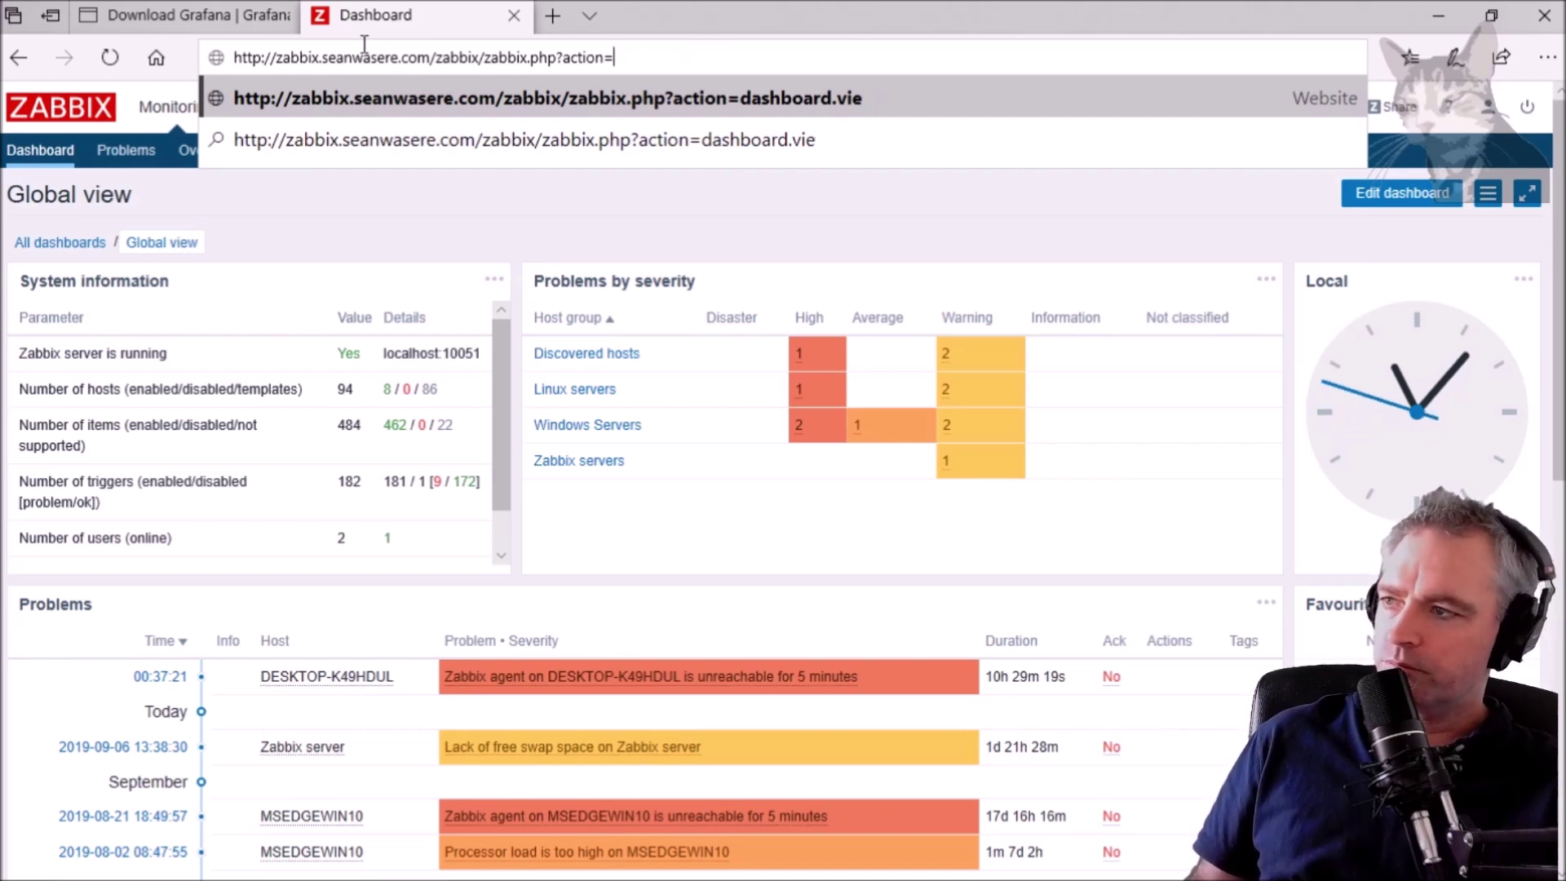
{"action": "key", "text": "BackSpace"}
{"action": "key", "text": "BackSpace"}
{"action": "key", "text": "BackSpace"}
{"action": "key", "text": "BackSpace"}
{"action": "key", "text": "BackSpace"}
{"action": "key", "text": "BackSpace"}
{"action": "key", "text": "BackSpace"}
{"action": "key", "text": "BackSpace"}
{"action": "key", "text": "BackSpace"}
{"action": "key", "text": "BackSpace"}
{"action": "key", "text": "BackSpace"}
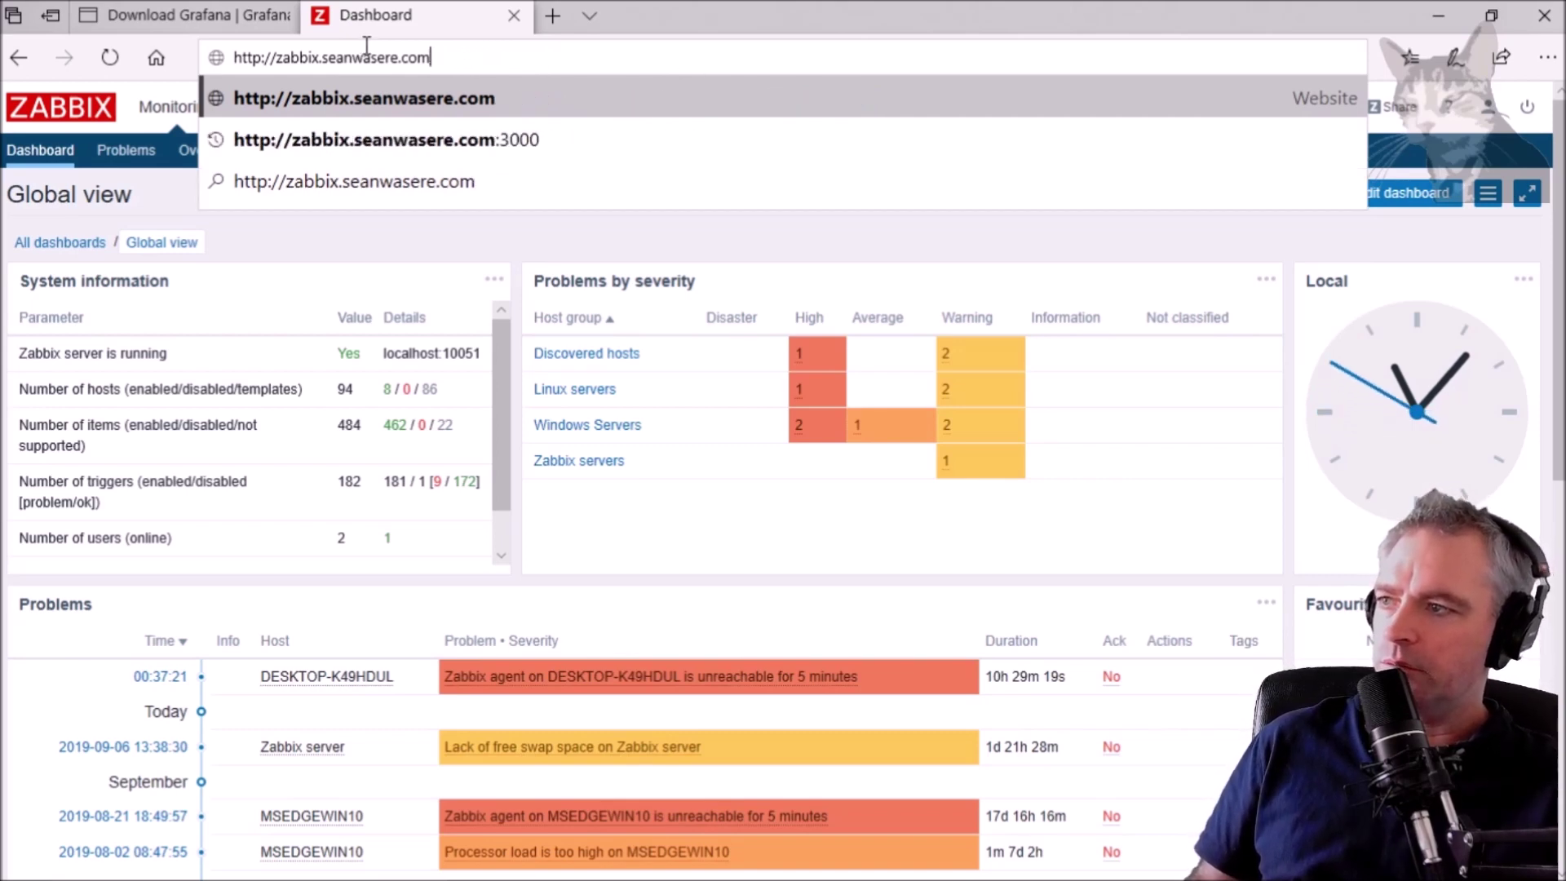
{"action": "type", "text": ":300"}
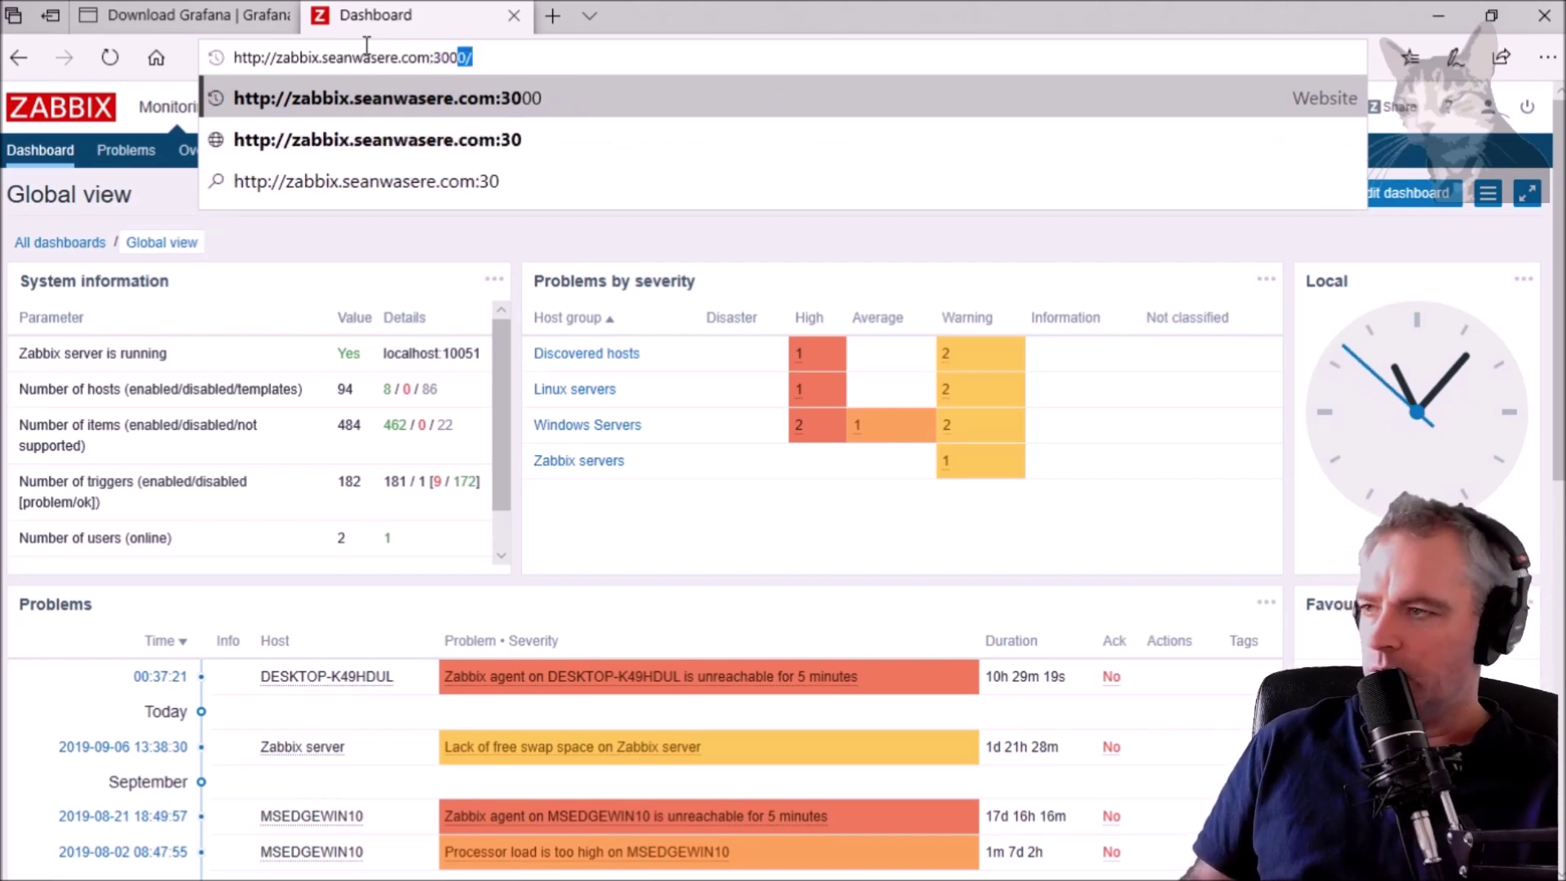
{"action": "key", "text": "Return"}
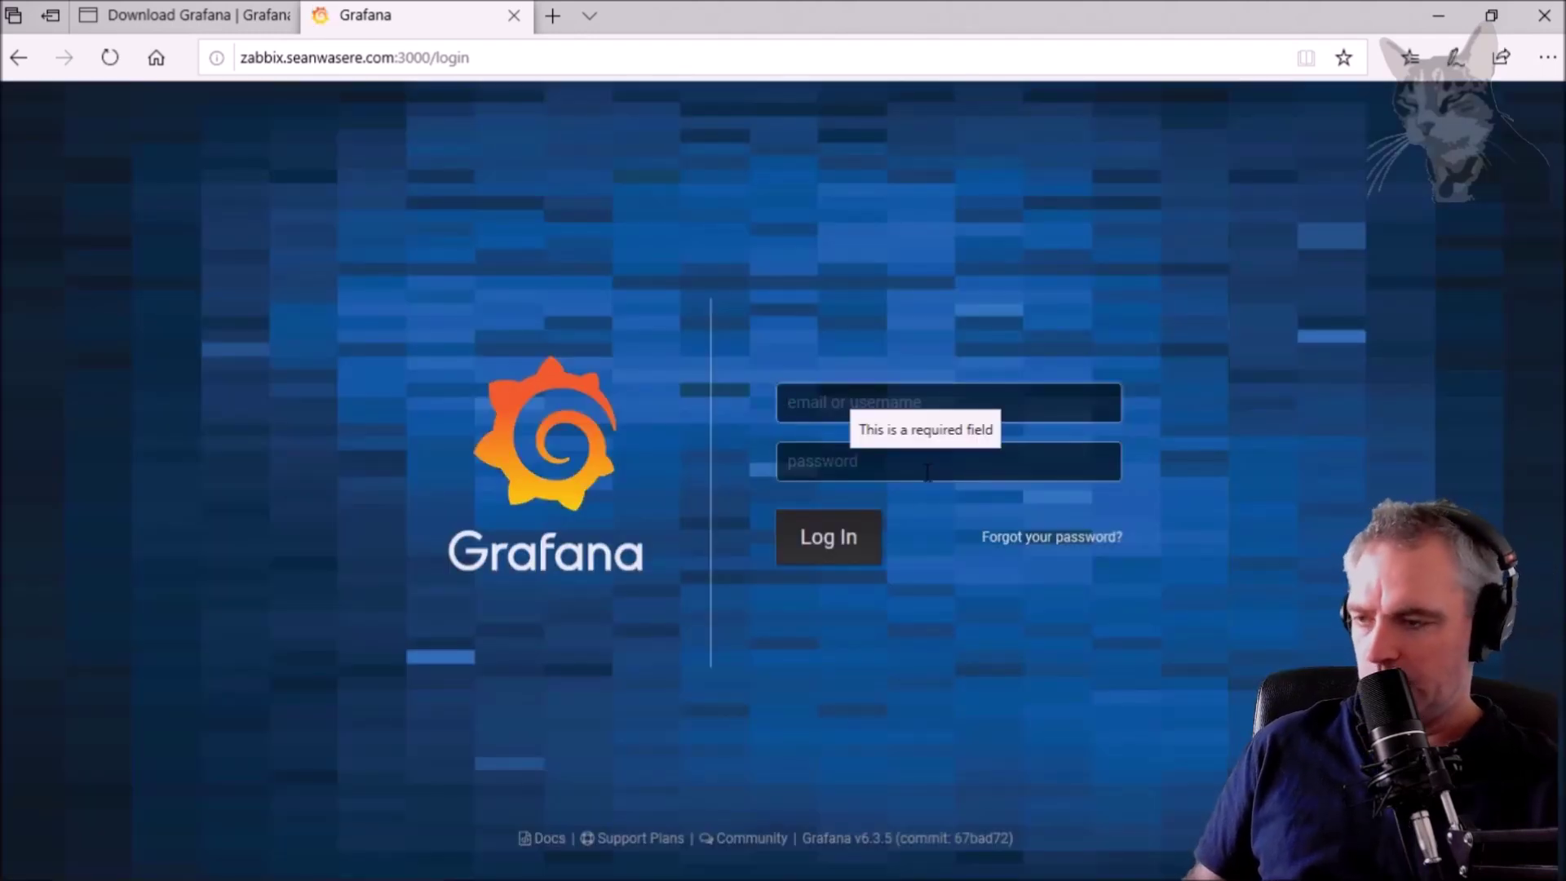
Log in to Grafana as admin with the default password.
{"action": "key", "text": "Tab"}
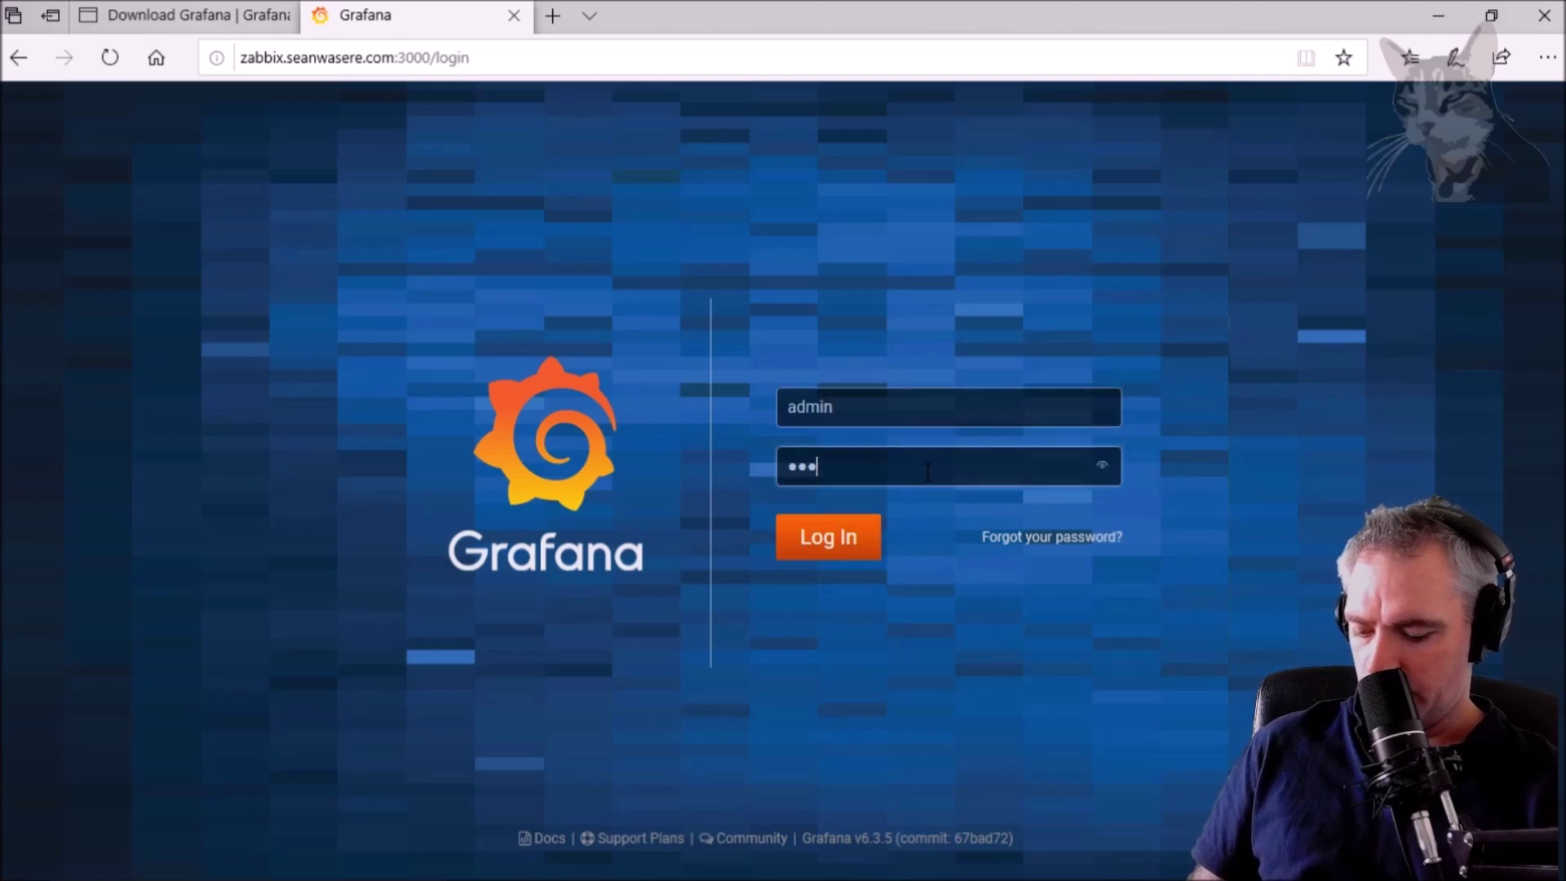
{"action": "left_click", "coordinate": [824, 537]}
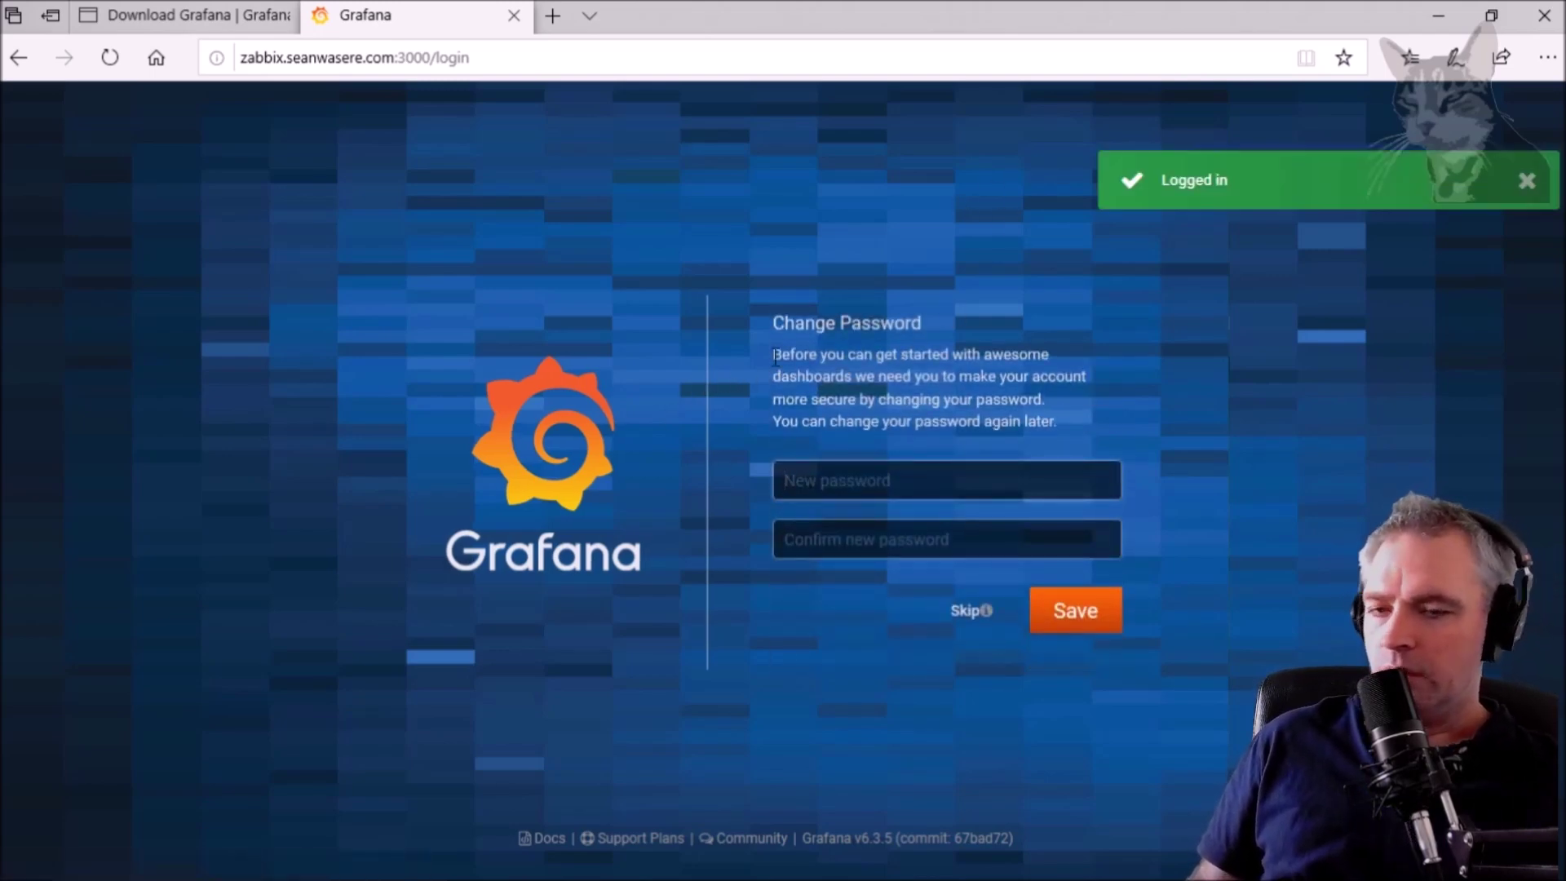
Set and confirm a new password for the admin account.
{"action": "key", "text": "Tab"}
{"action": "key", "text": "Return"}
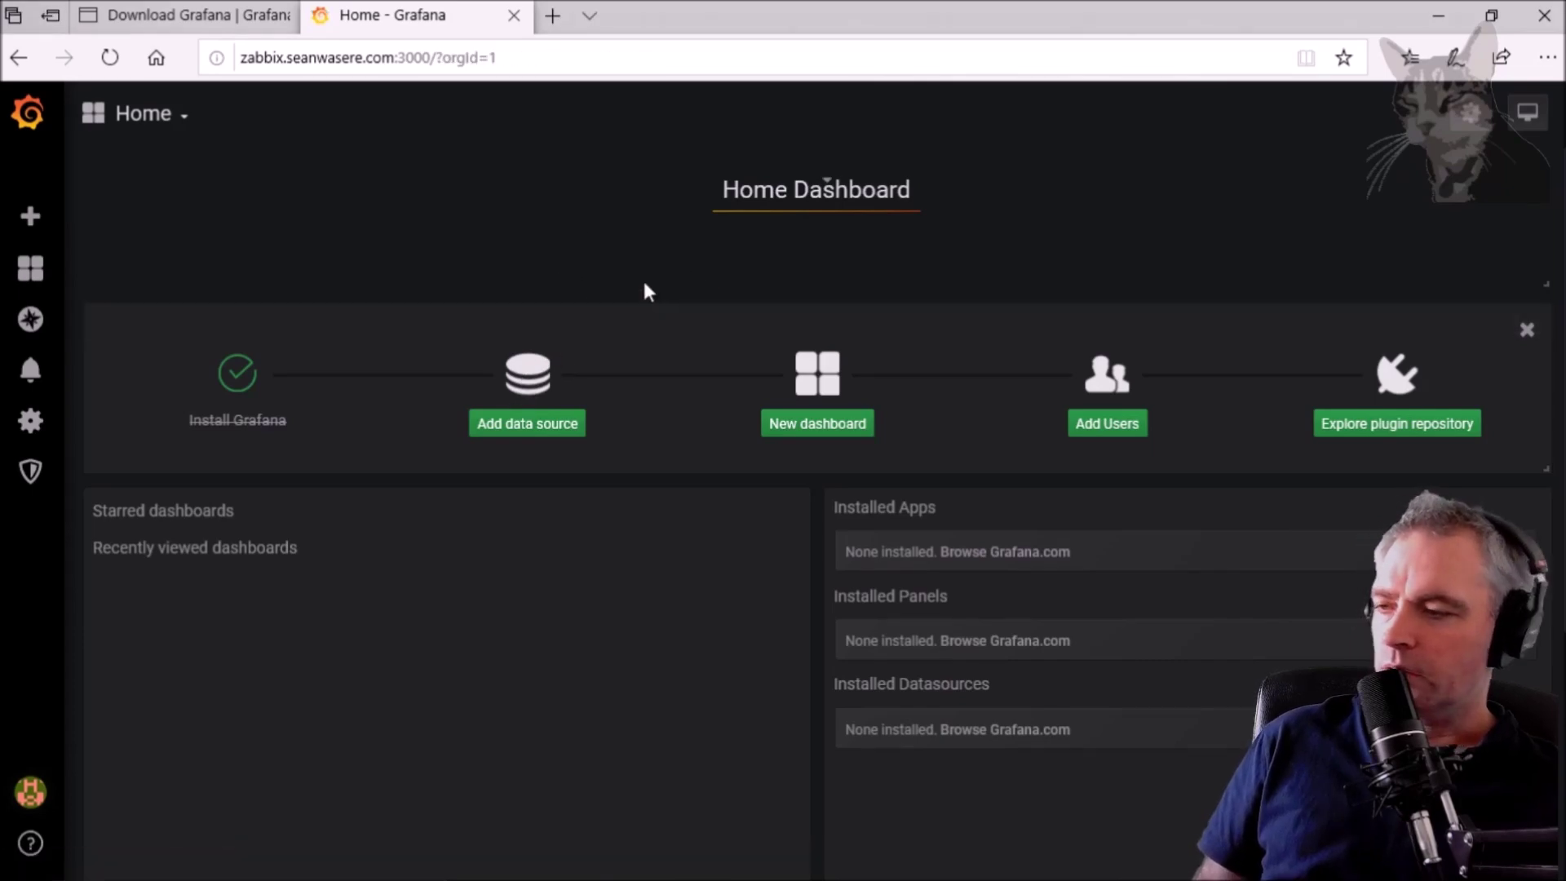
Add a new data source of type MySQL.
{"action": "left_click", "coordinate": [534, 387]}
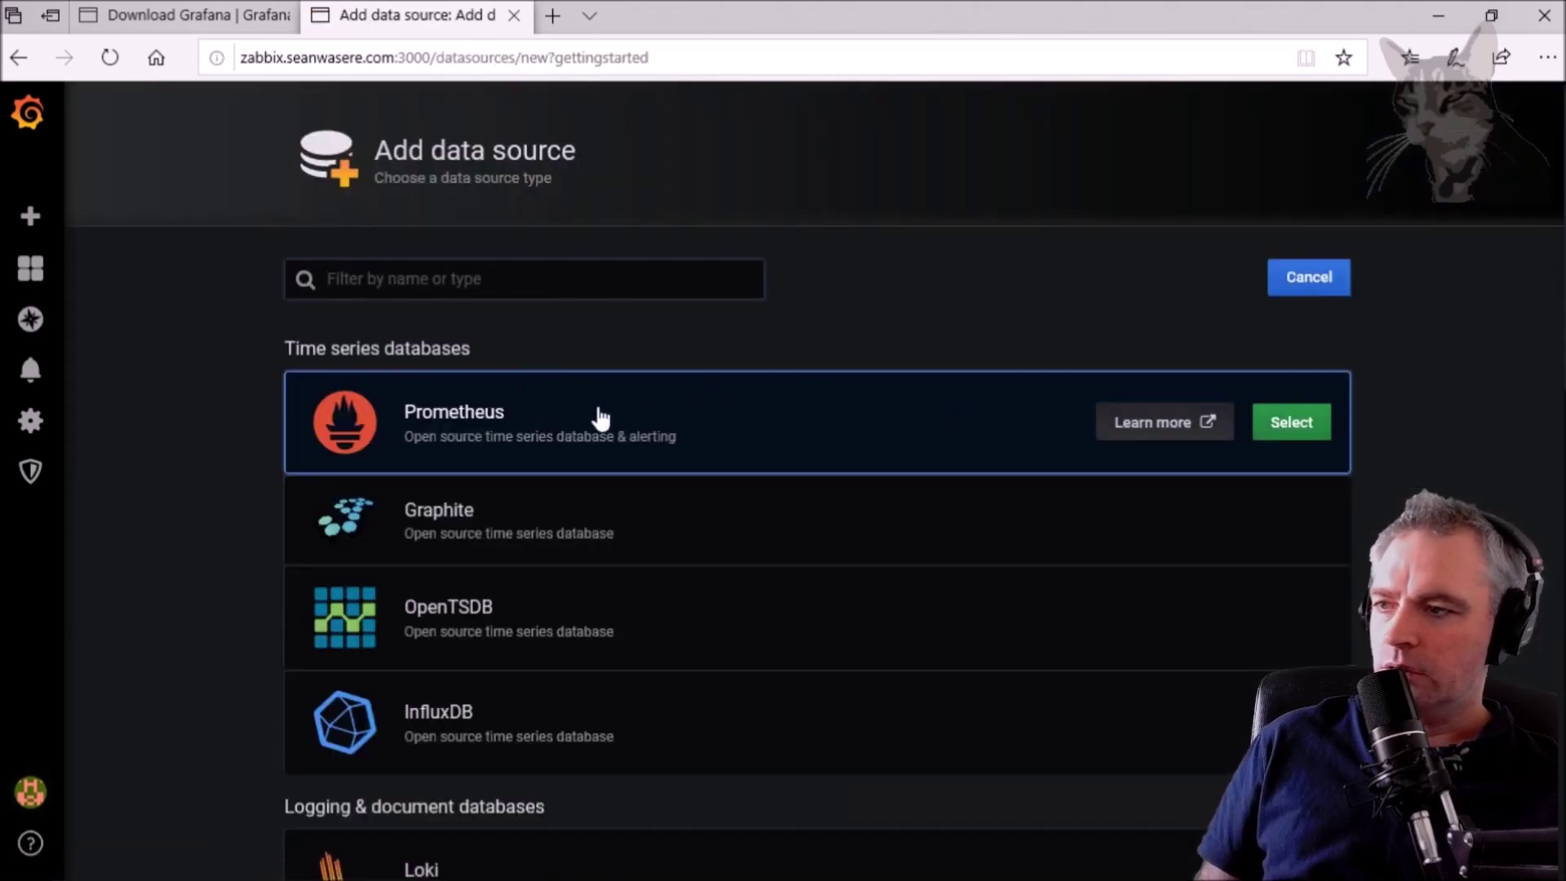
{"action": "scroll", "coordinate": [552, 419], "scroll_direction": "down", "scroll_amount": 6}
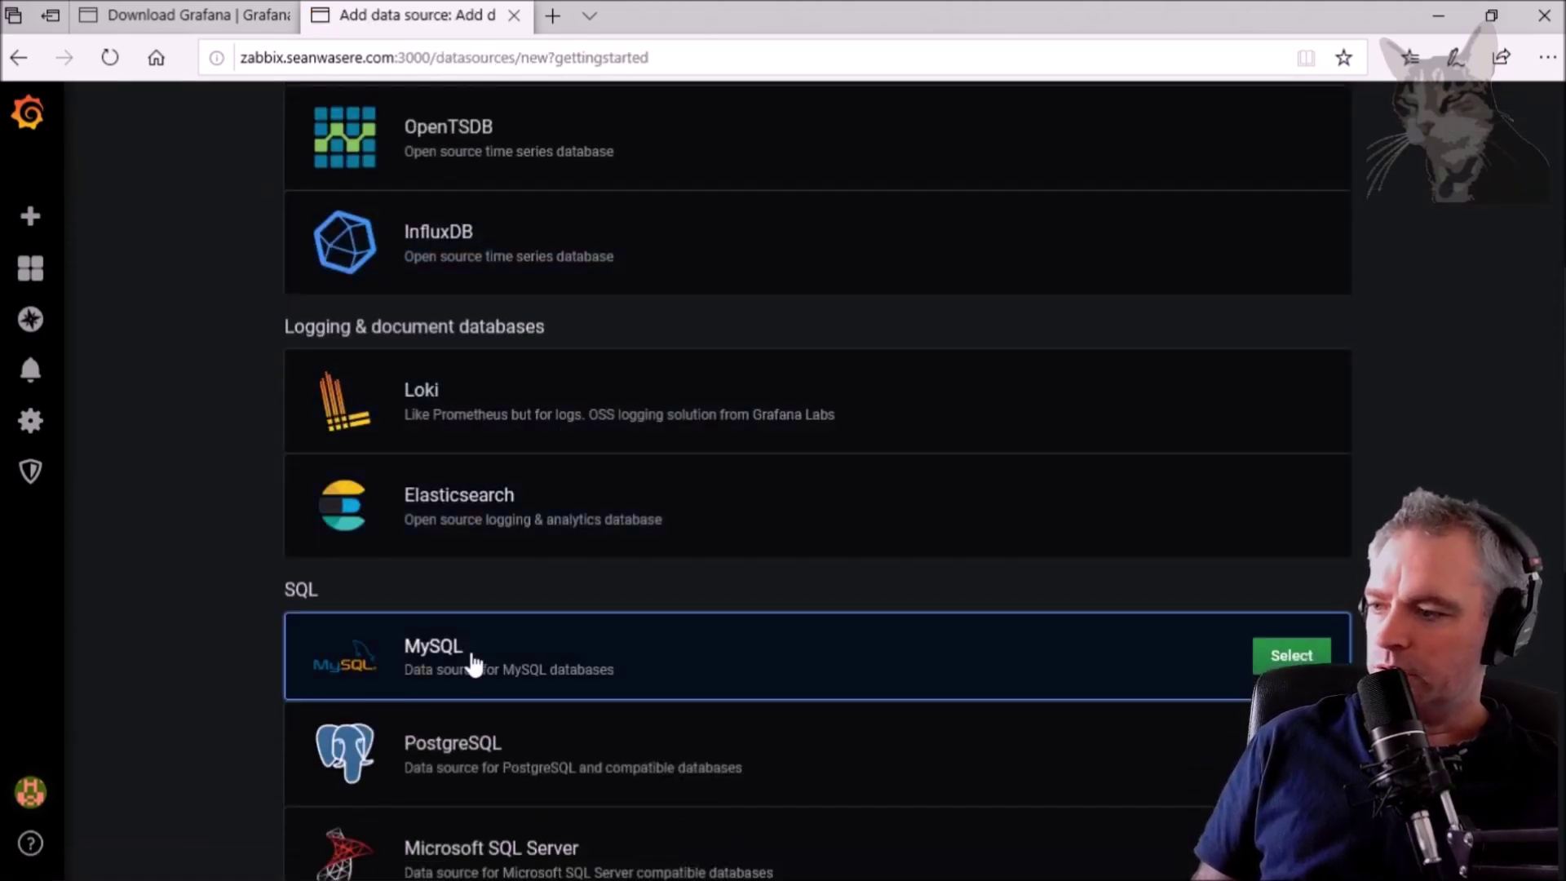
{"action": "left_click", "coordinate": [1287, 652]}
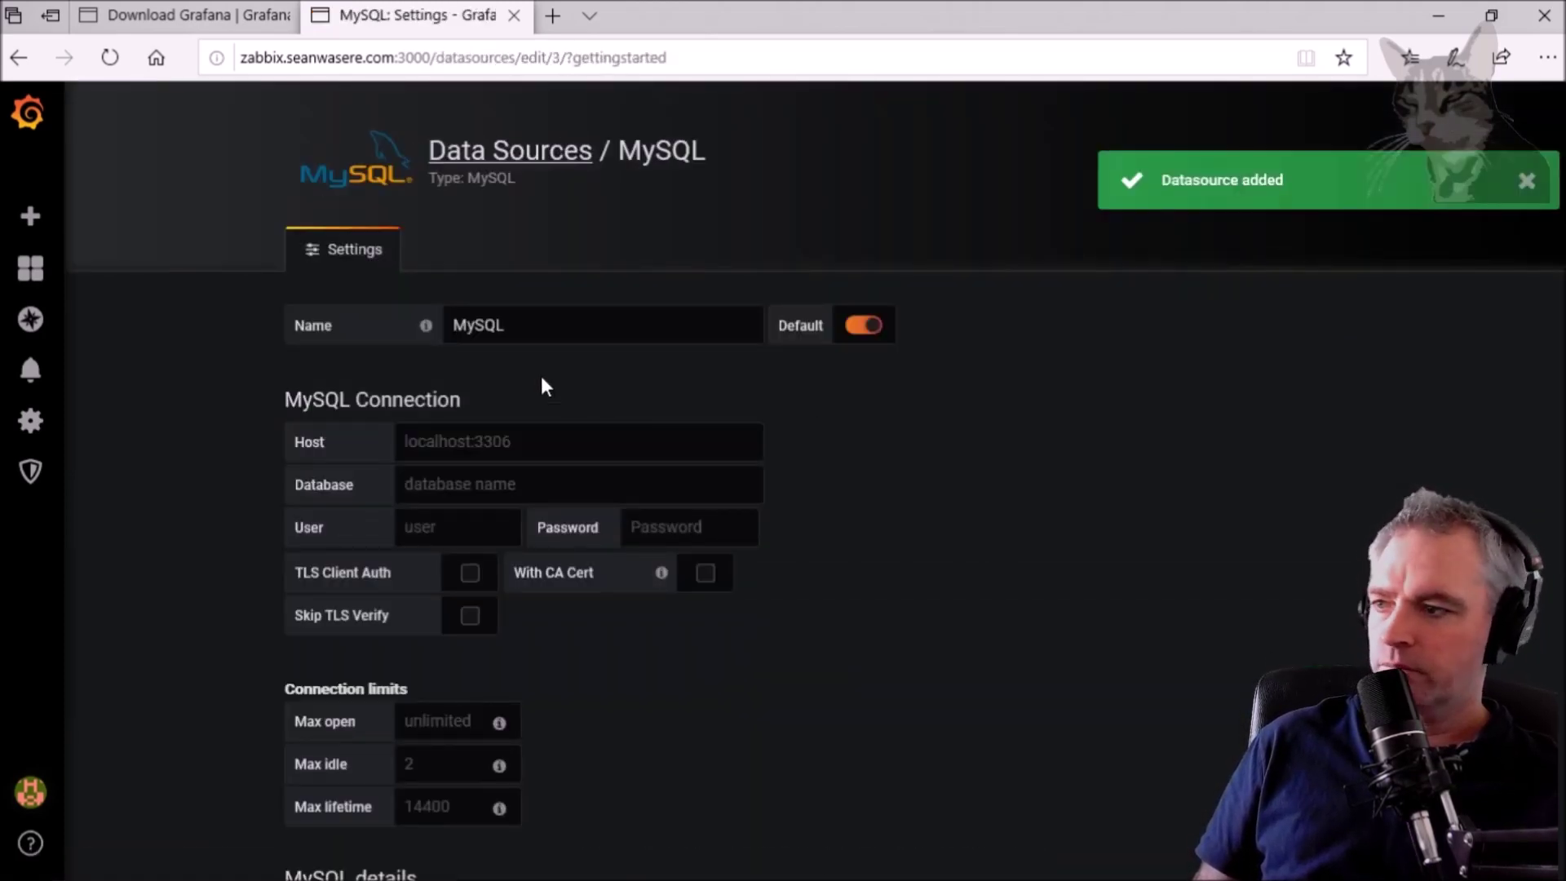
{"action": "left_click", "coordinate": [530, 445]}
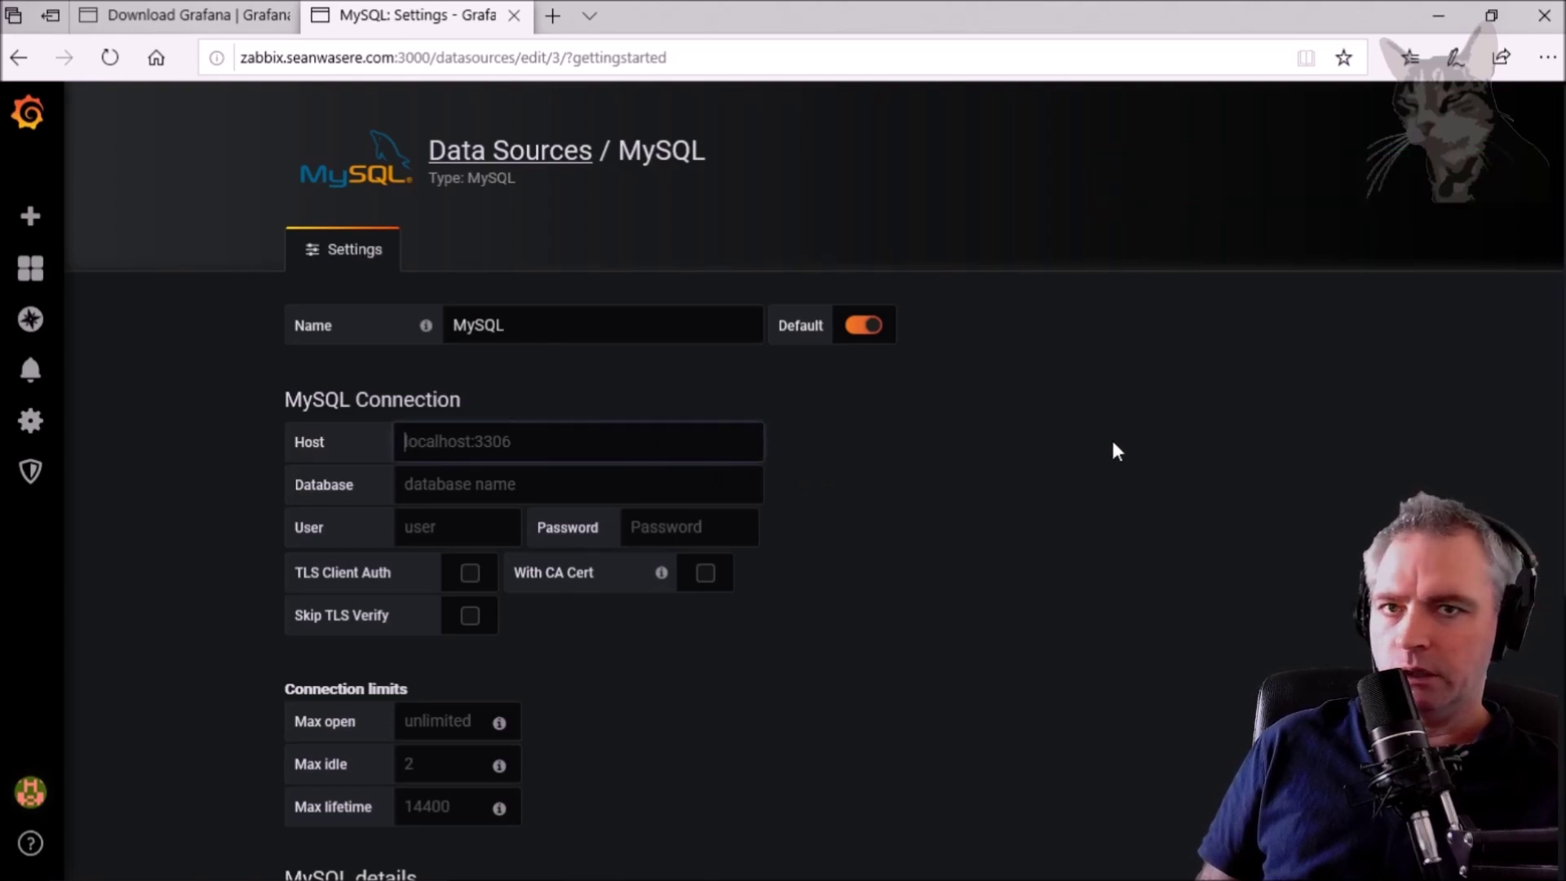
Enter database 'zabbix', user 'grafana' and that user's password in the MySQL connection fields.
{"action": "left_click", "coordinate": [571, 484]}
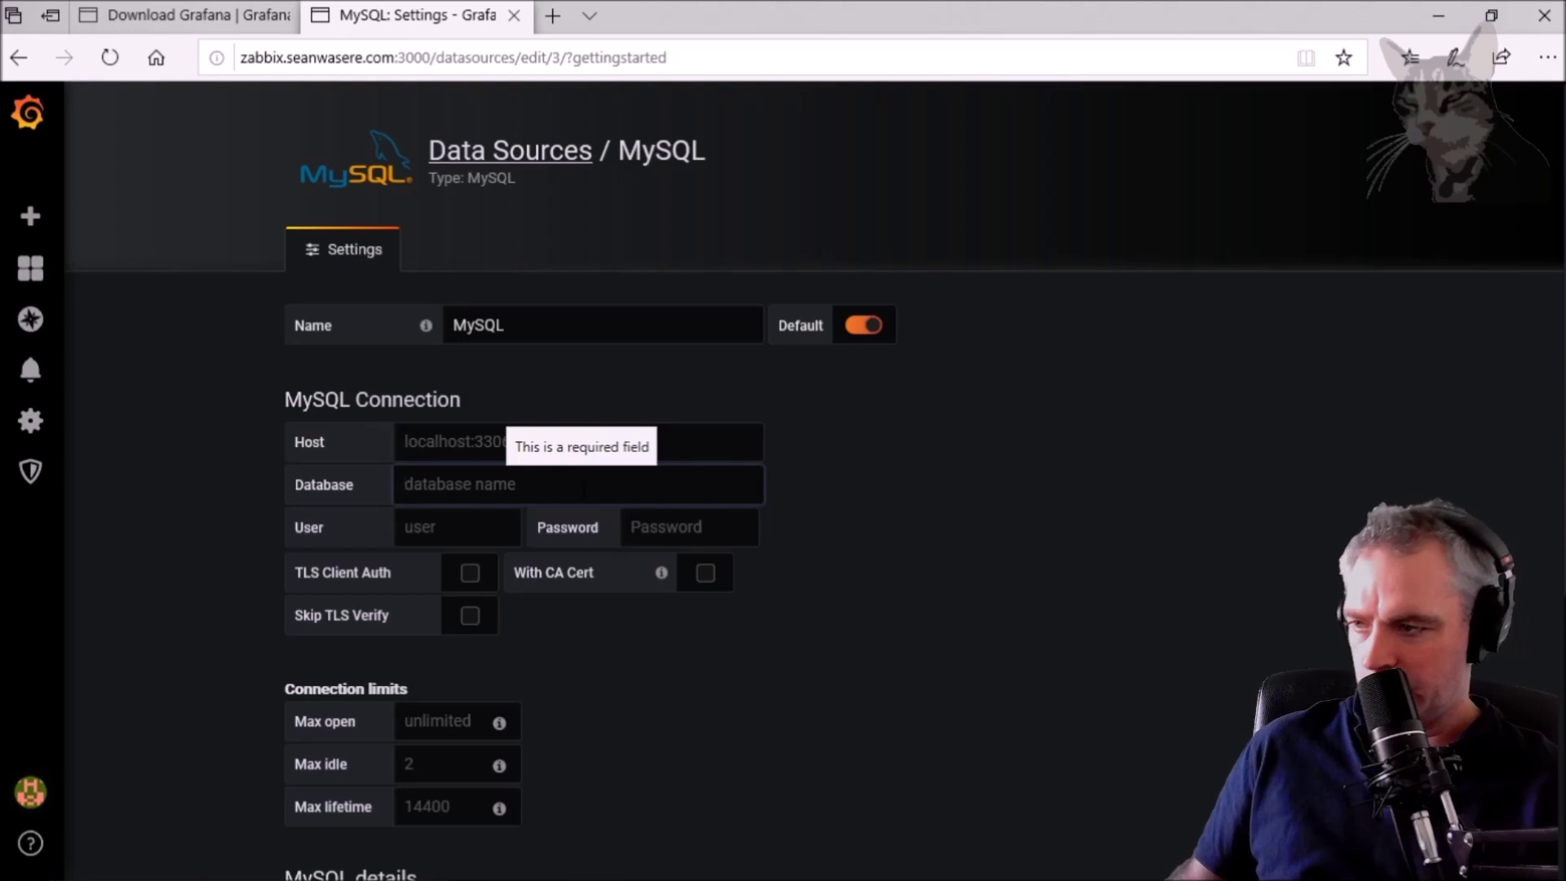
{"action": "type", "text": "zabbi"}
{"action": "key", "text": "BackSpace"}
{"action": "key", "text": "BackSpace"}
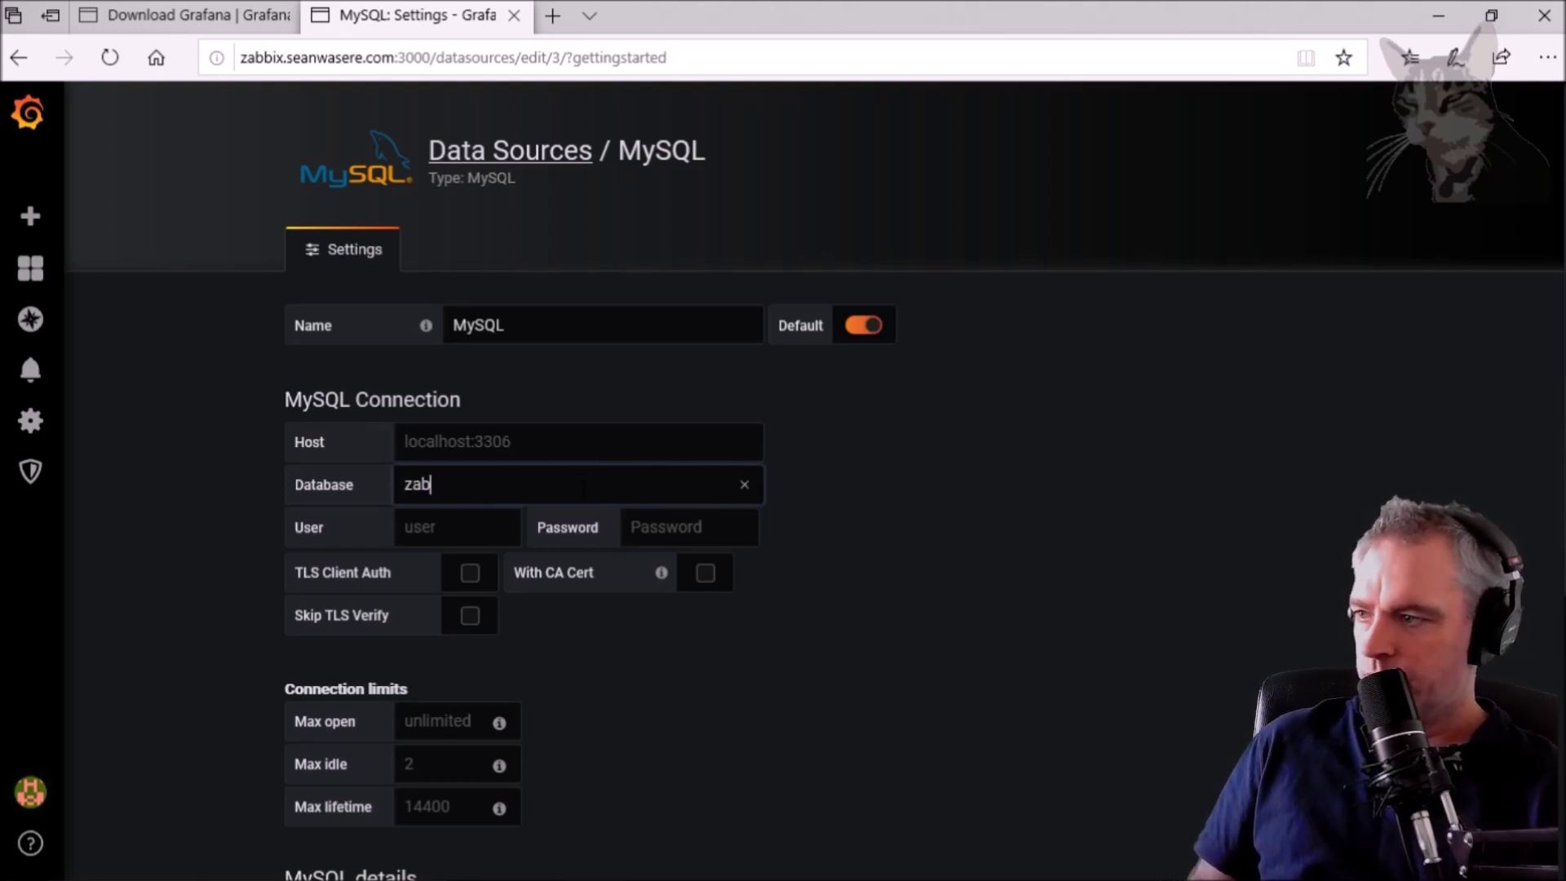
{"action": "type", "text": "bix"}
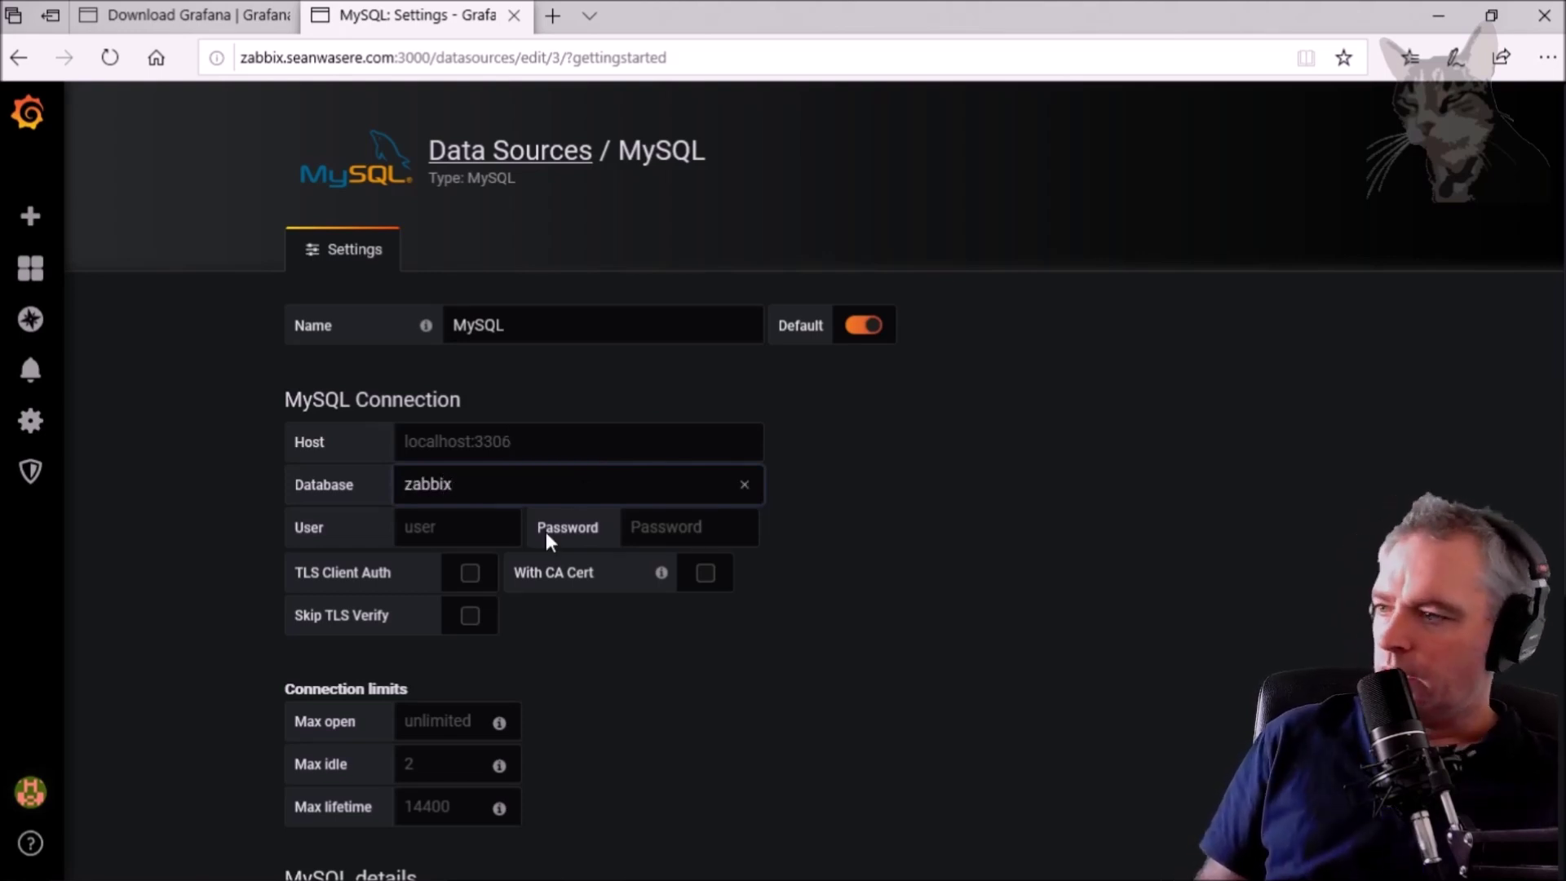
{"action": "left_click", "coordinate": [457, 527]}
{"action": "type", "text": "gr"}
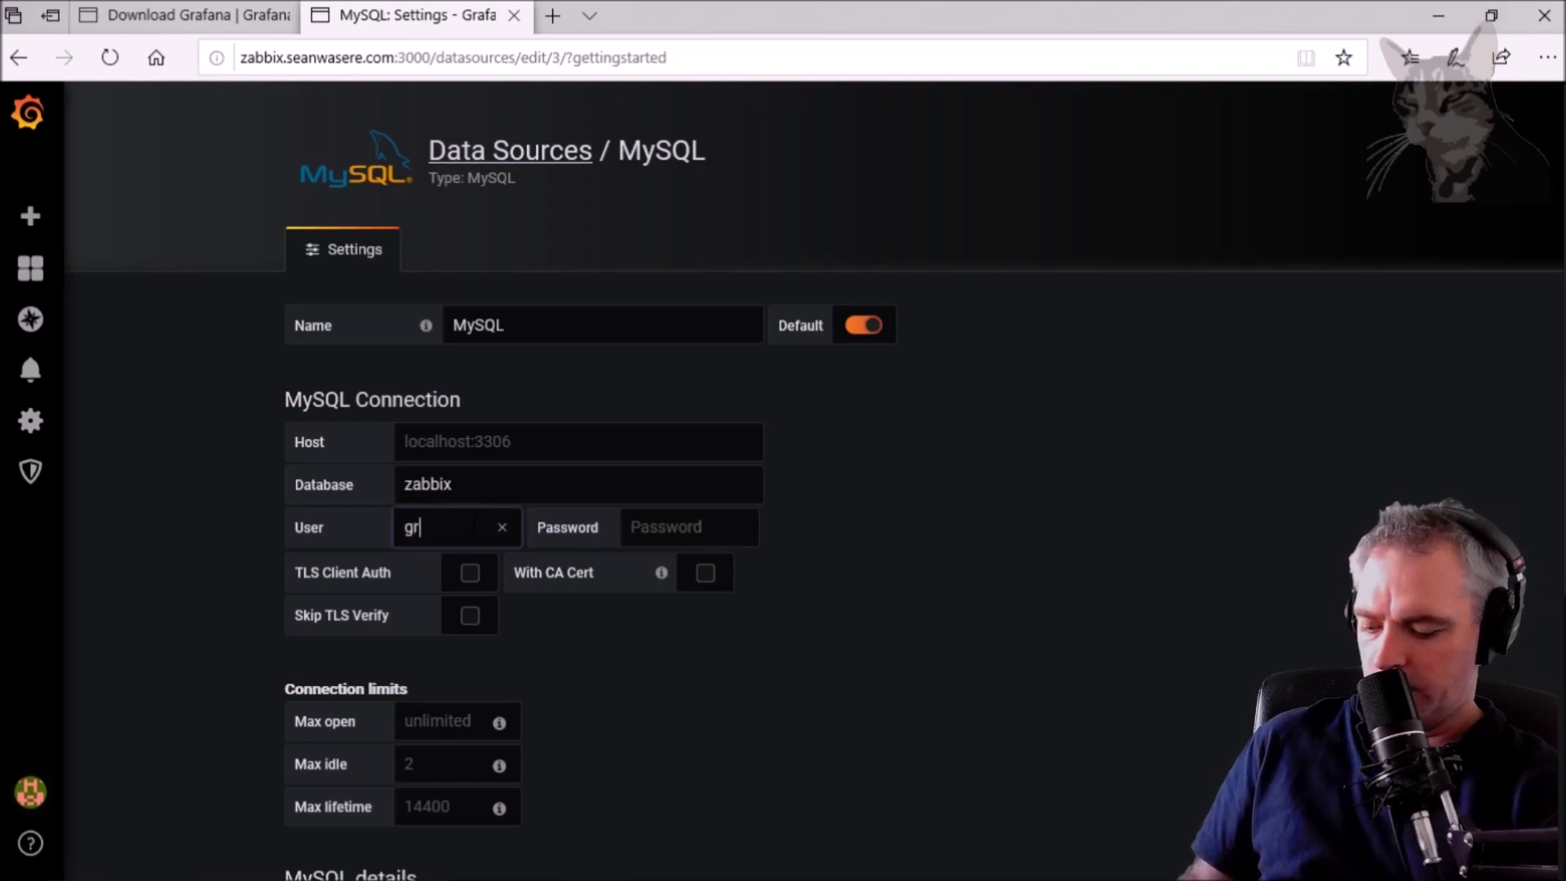
{"action": "type", "text": "afana"}
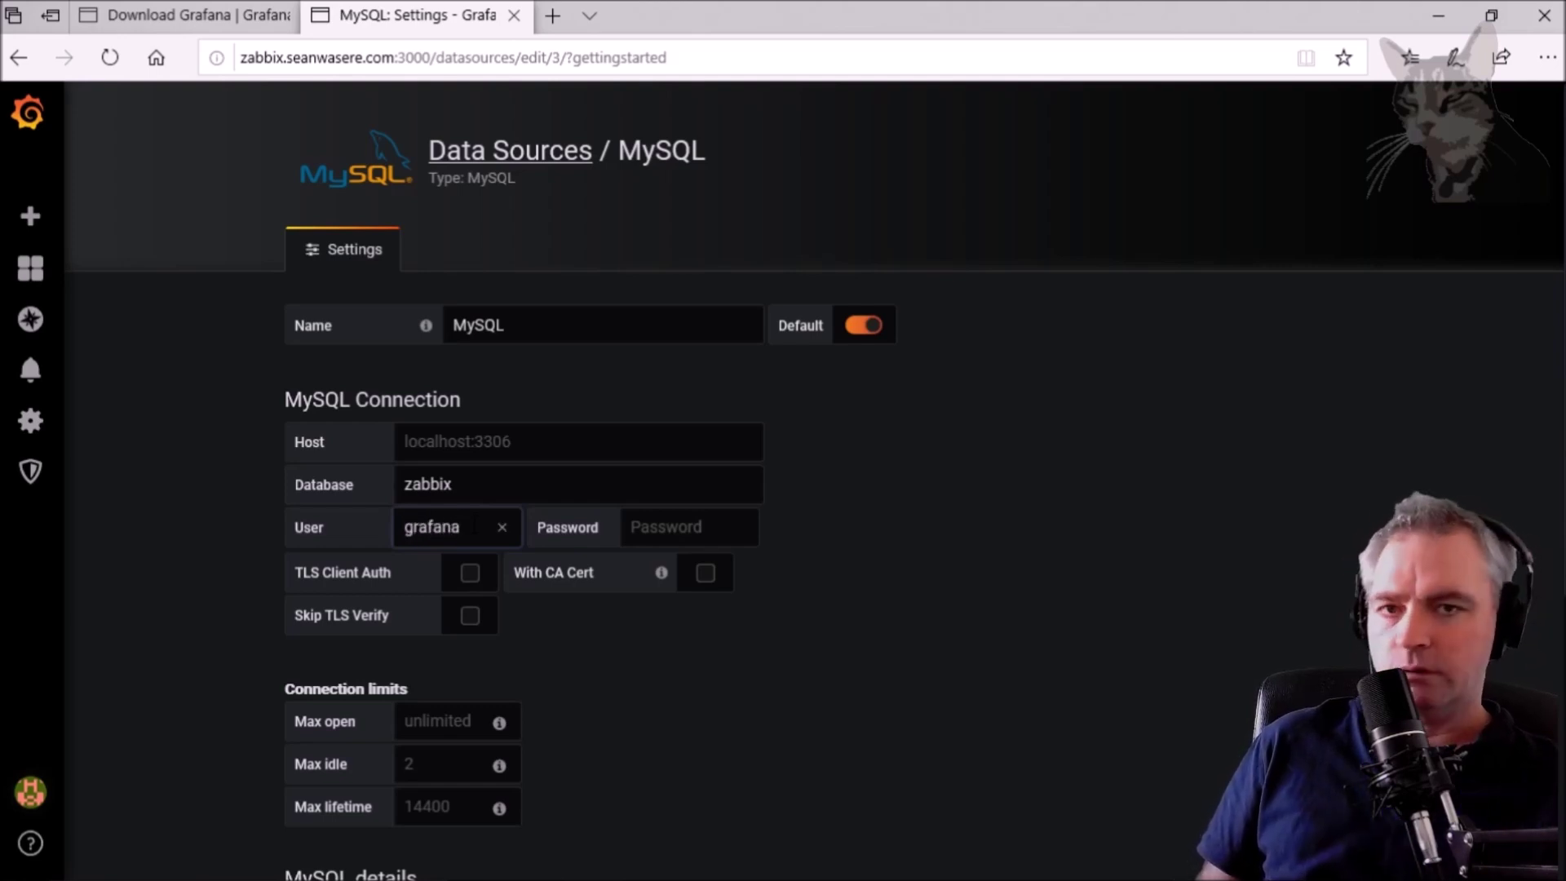
{"action": "key", "text": "Tab"}
{"action": "type", "text": "password"}
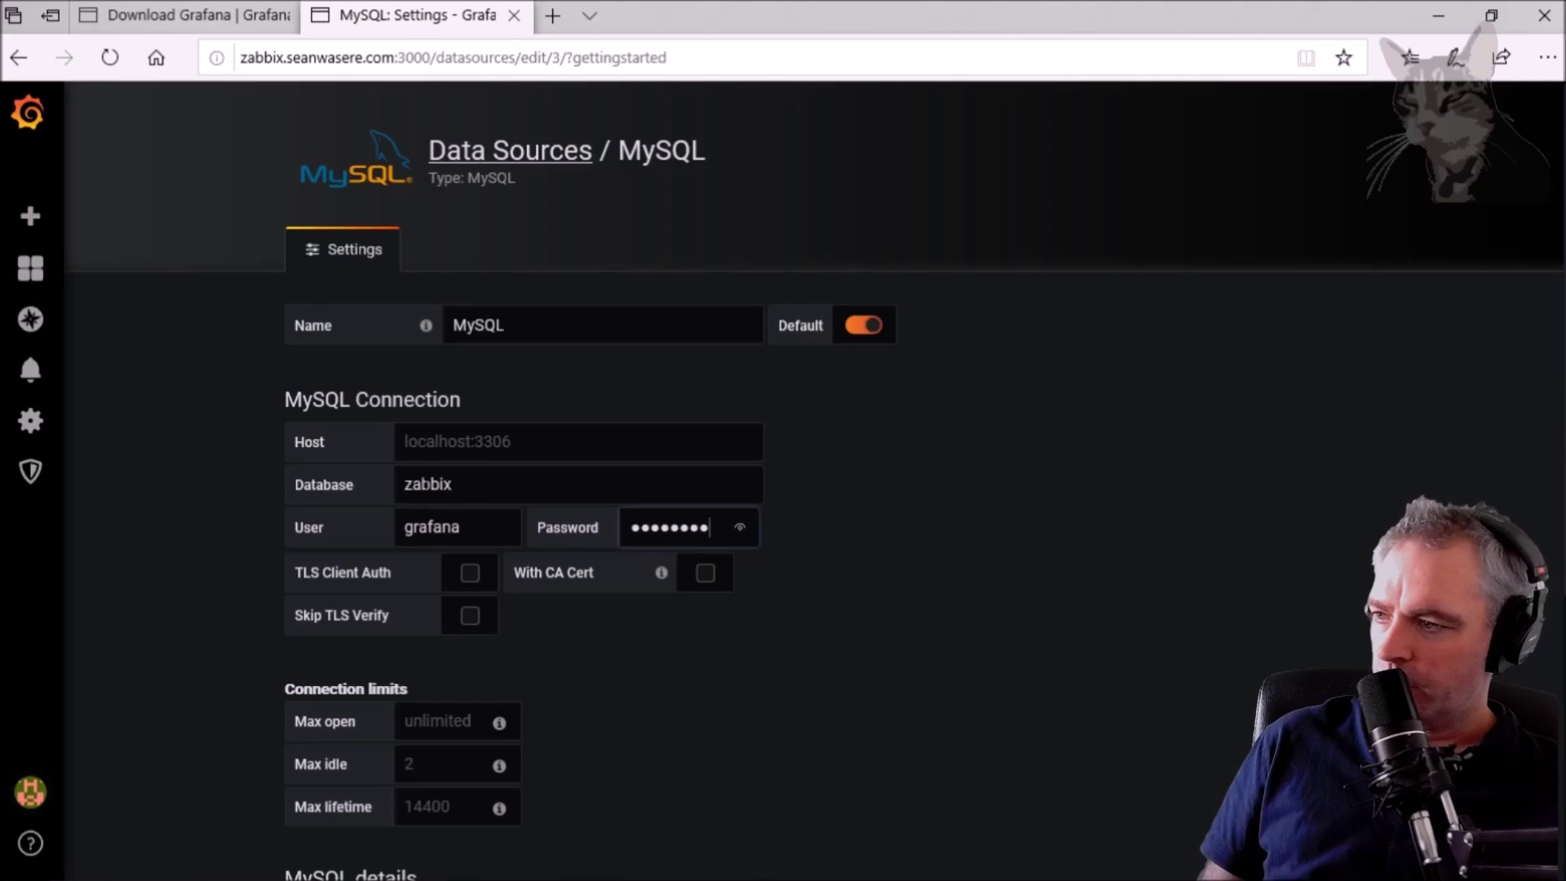
{"action": "scroll", "coordinate": [577, 518], "scroll_direction": "down", "scroll_amount": 3}
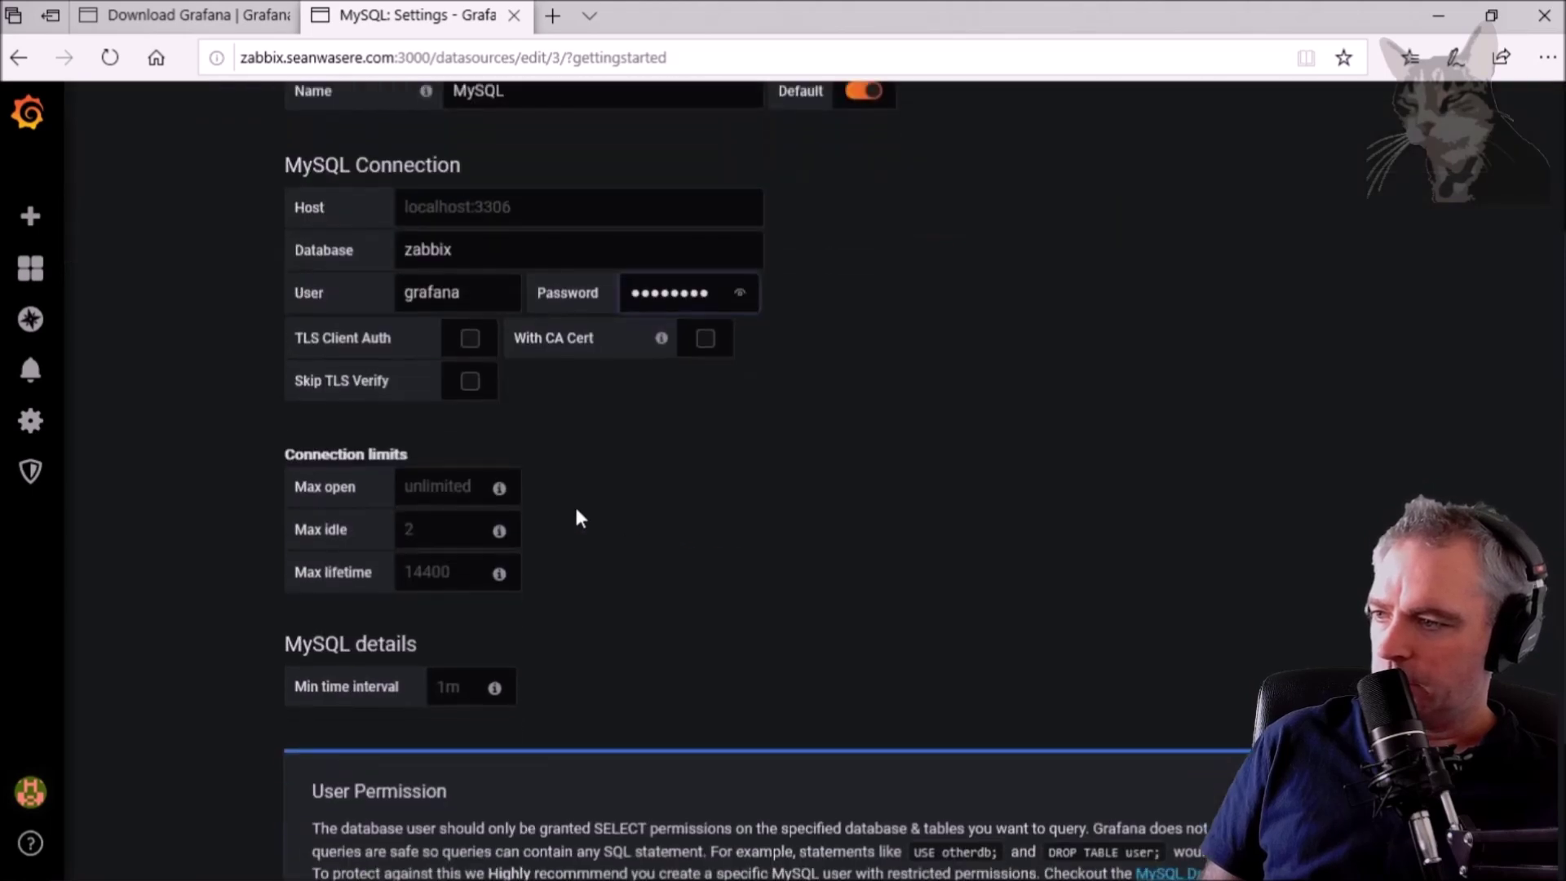
Read the User Permission note on read-only database users, then return to the terminal.
{"action": "scroll", "coordinate": [444, 458], "scroll_direction": "down", "scroll_amount": 3}
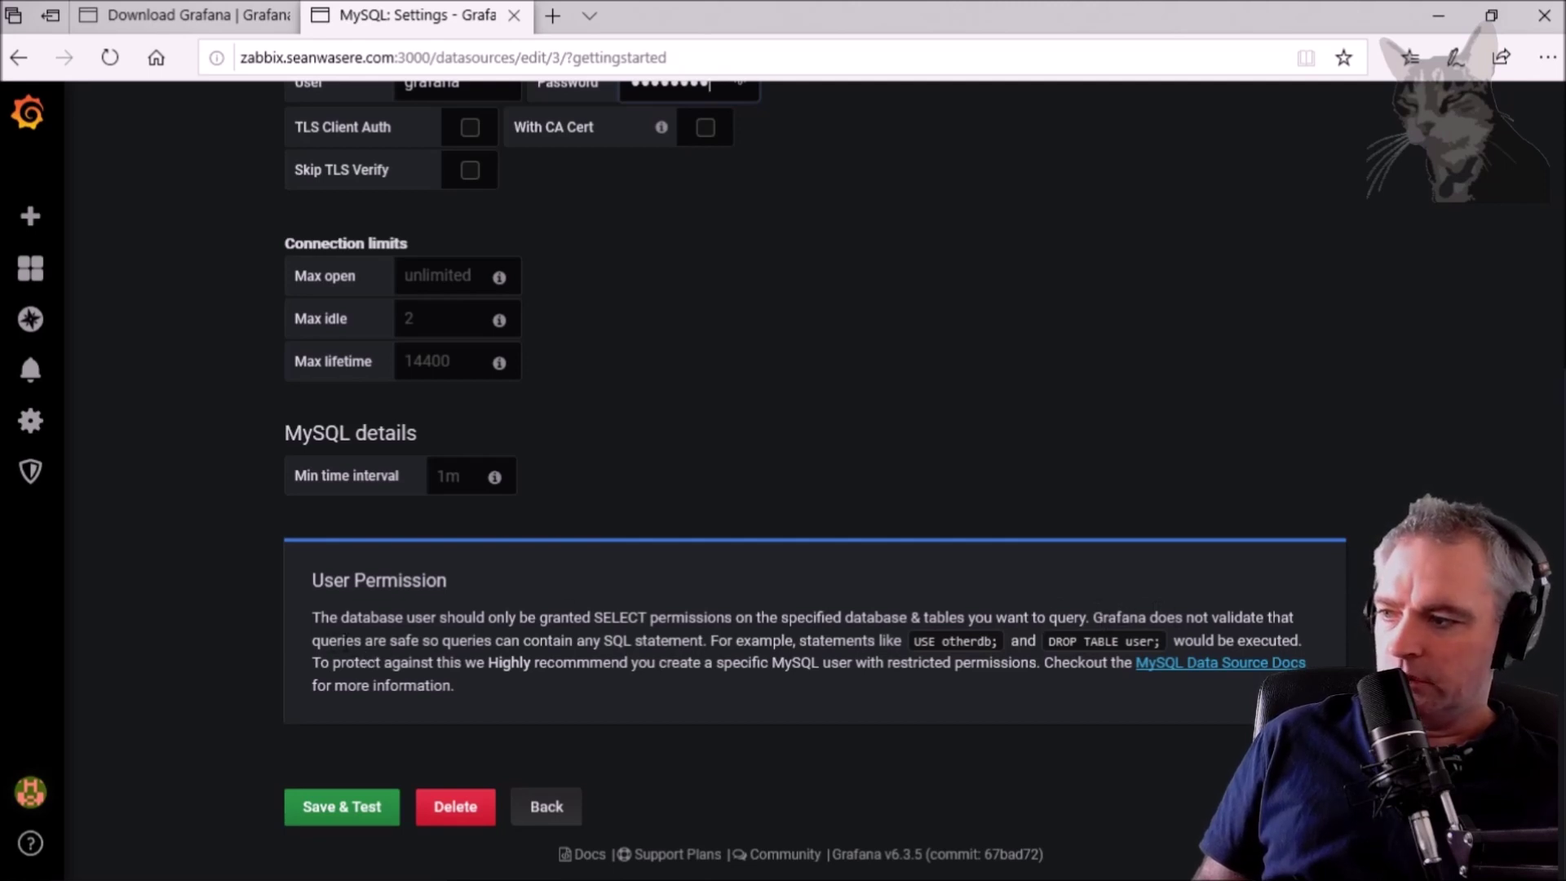
{"action": "left_click_drag", "start_coordinate": [366, 643], "coordinate": [489, 643]}
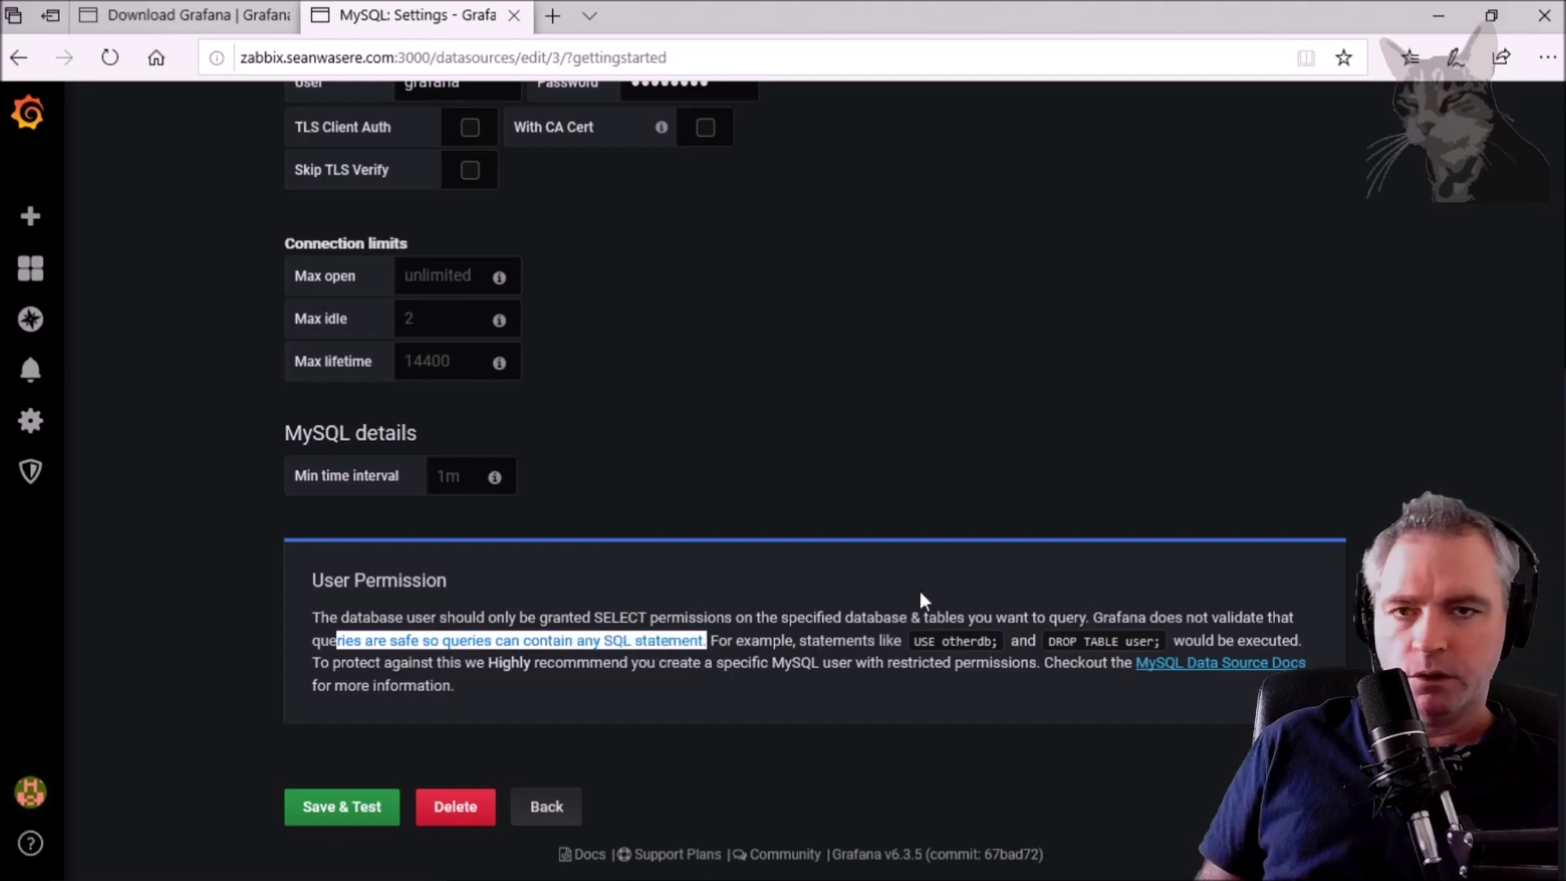
{"action": "left_click", "coordinate": [964, 451]}
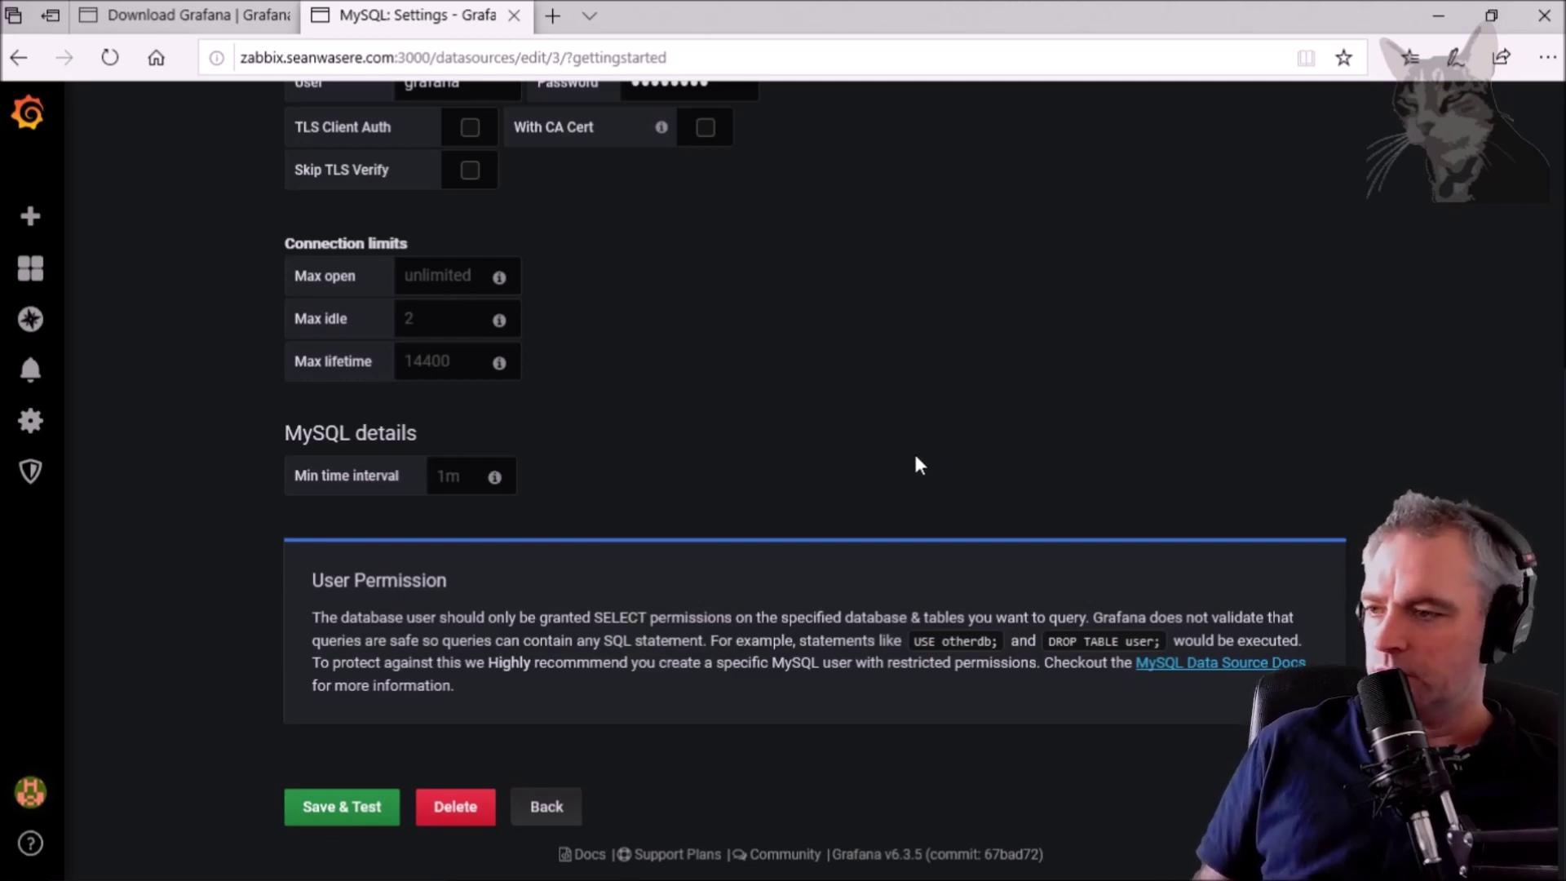
{"action": "key", "text": "alt+Tab"}
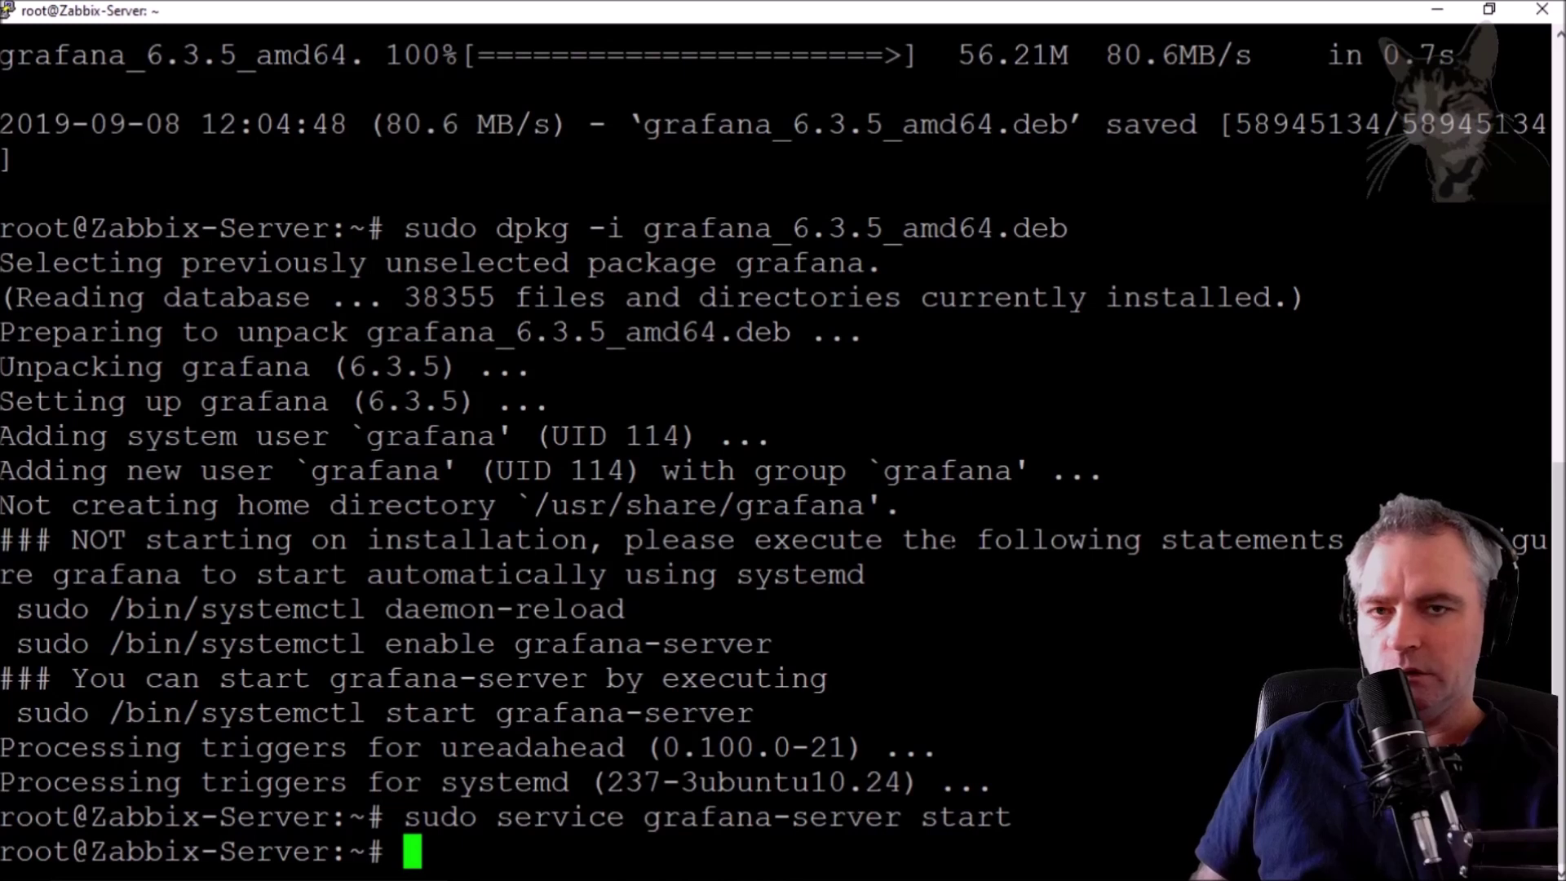
Open the MySQL monitor and create the user grafana@localhost.
{"action": "type", "text": "mysql"}
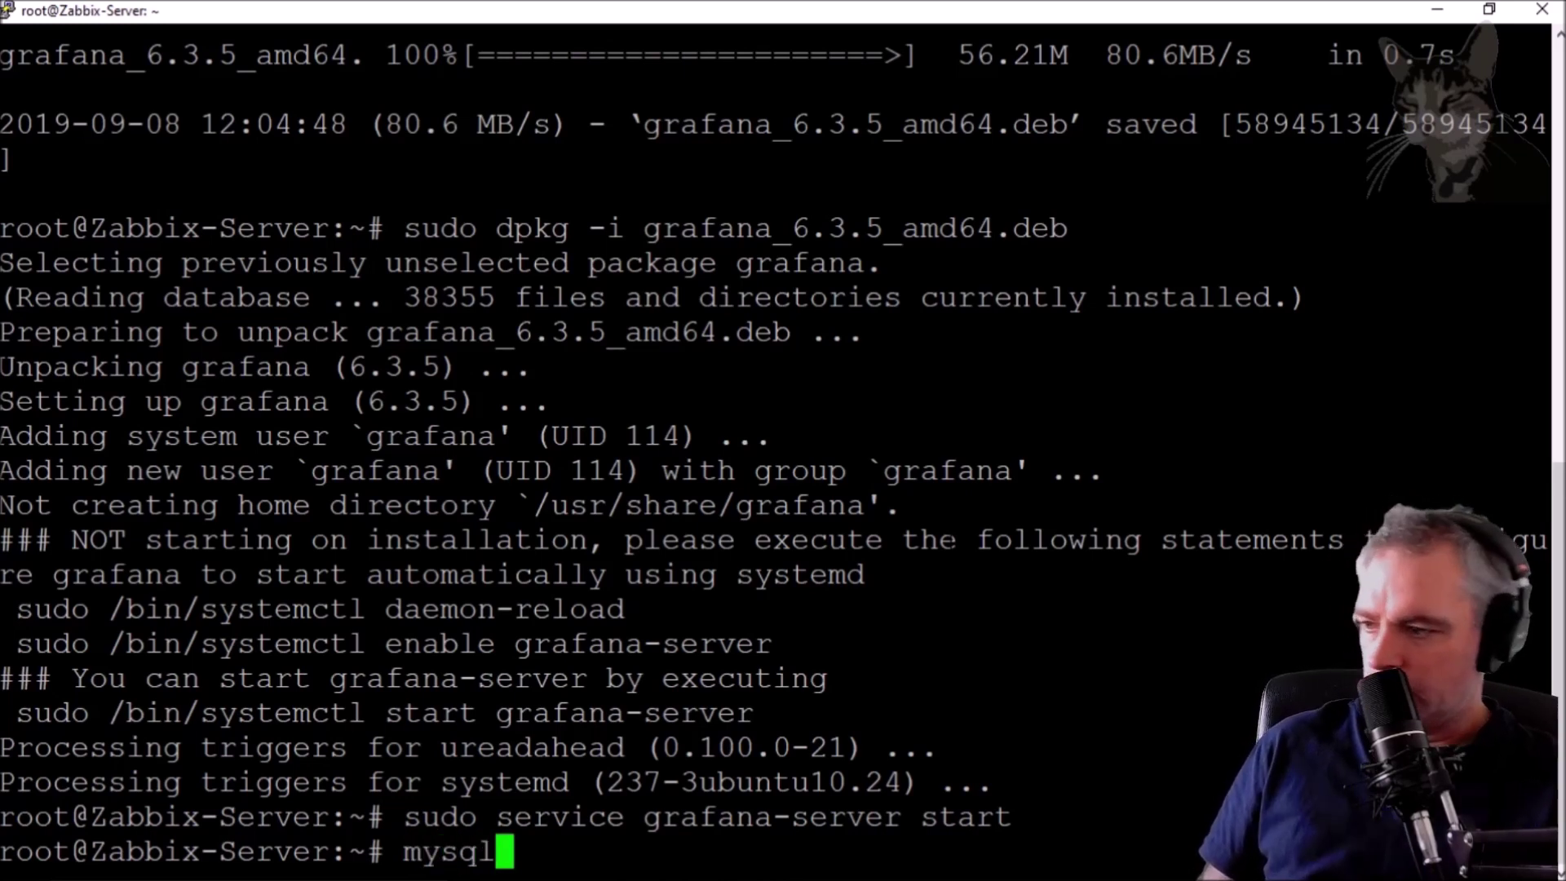
{"action": "key", "text": "Return"}
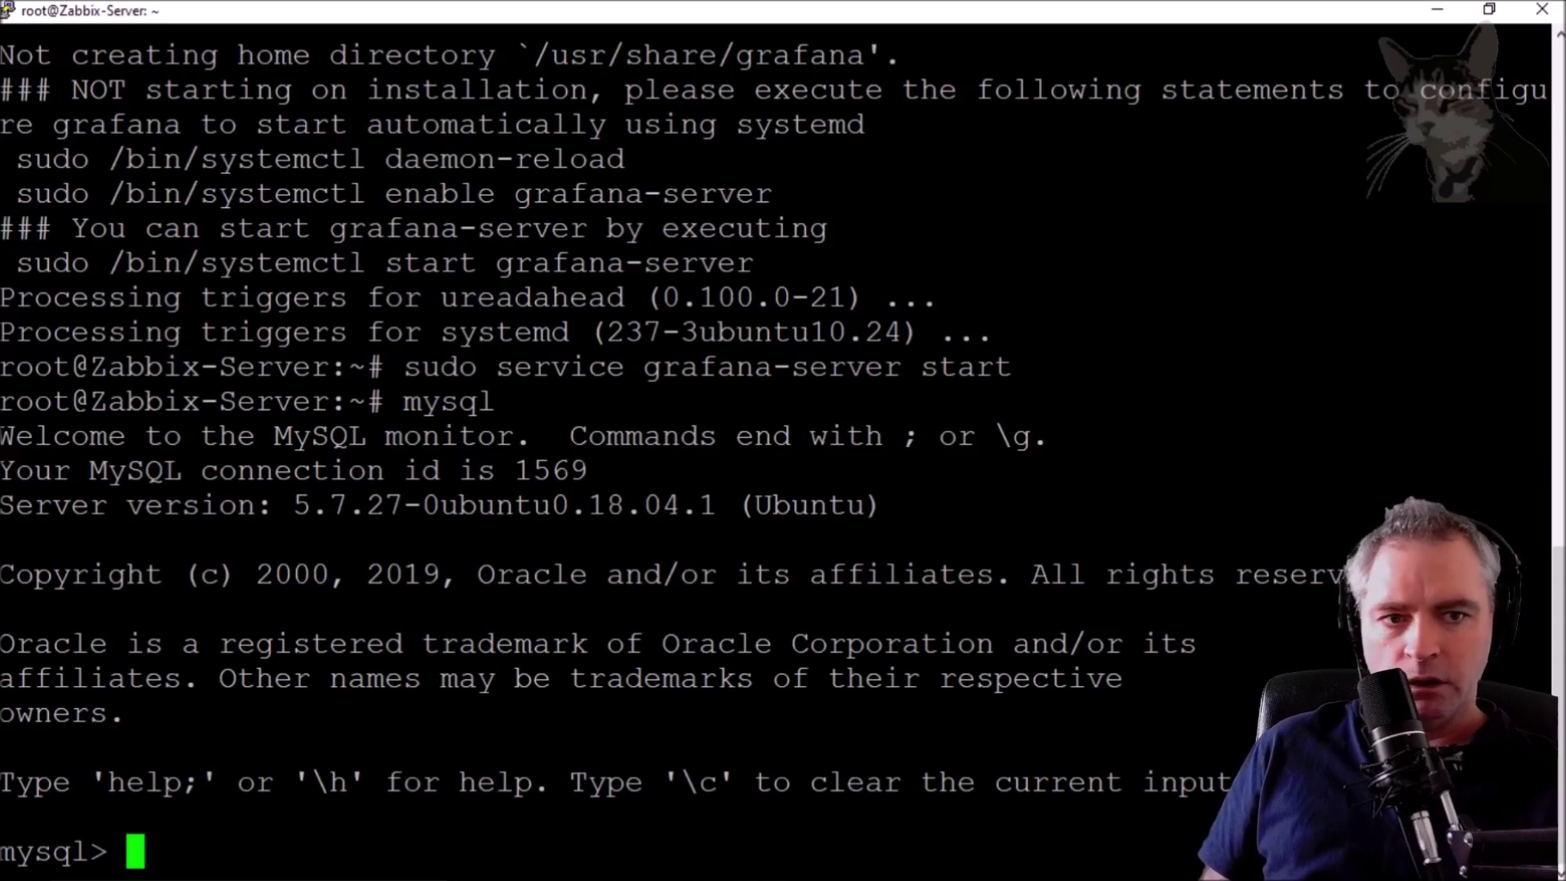
{"action": "key", "text": "alt+Tab"}
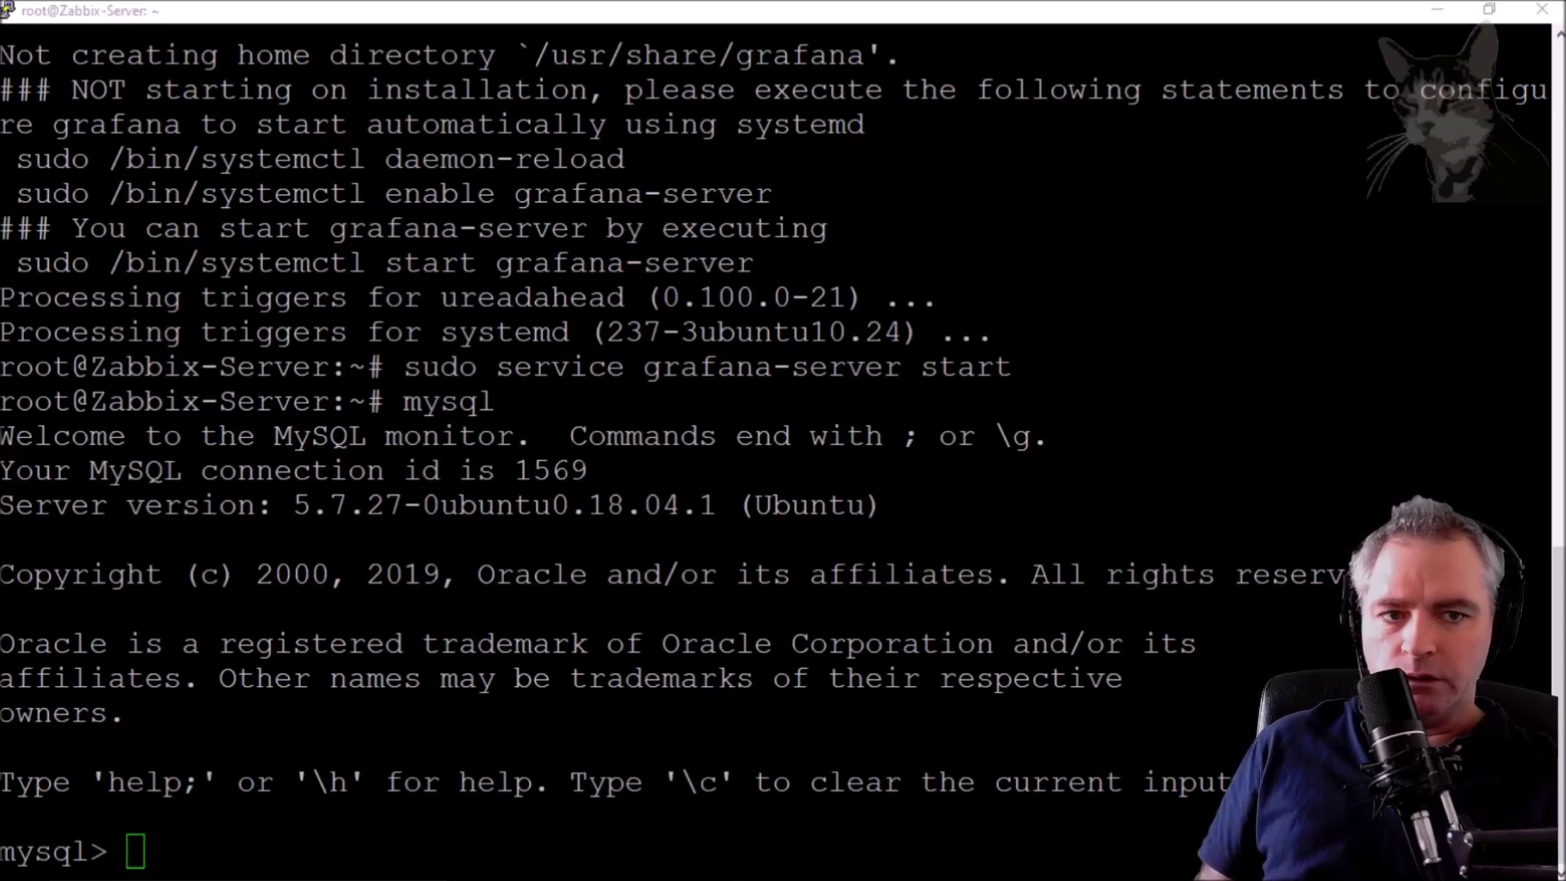
{"action": "left_click", "coordinate": [255, 865]}
{"action": "right_click", "coordinate": [255, 865]}
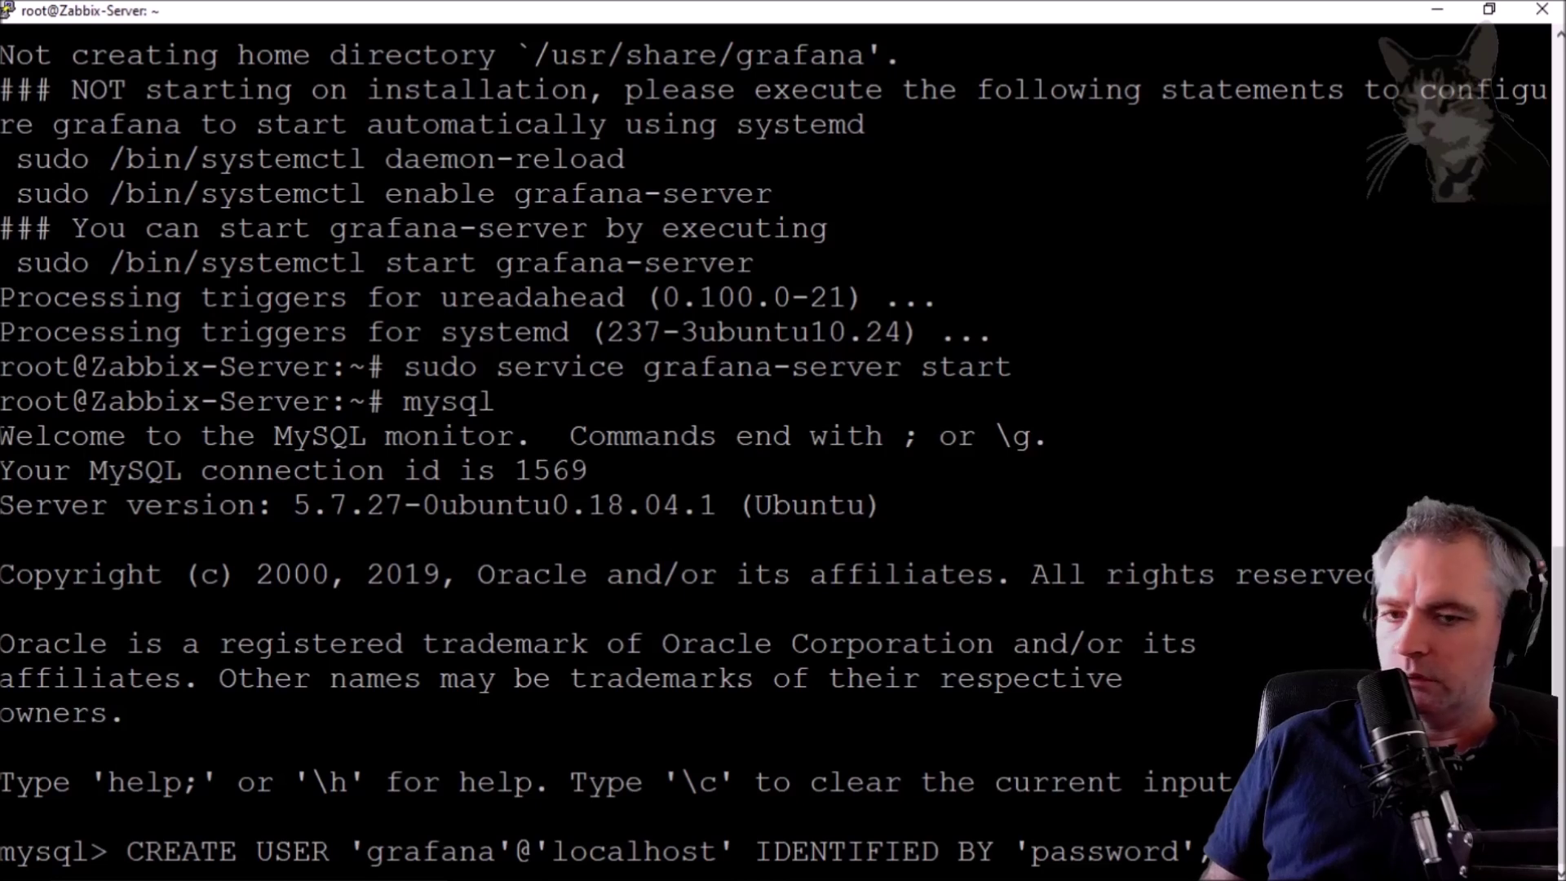
{"action": "key", "text": "Return"}
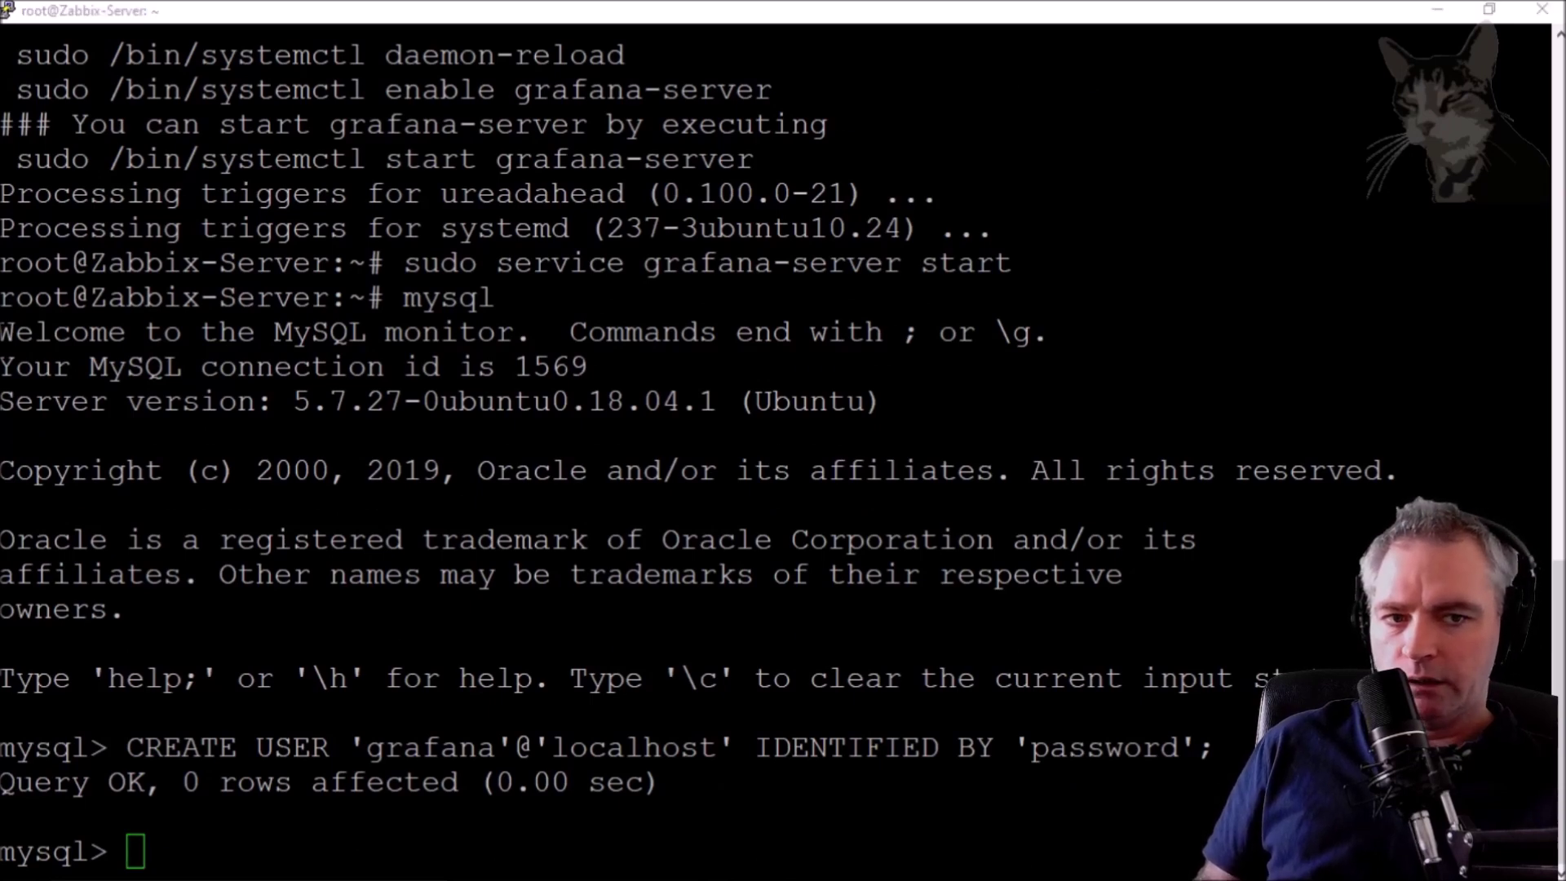
Grant grafana SELECT on zabbix.*, flush privileges and quit MySQL.
{"action": "key", "text": "alt+Tab"}
{"action": "type", "text": "GRANT SELECT ON zabbix.* TO 'grafana'@'localhost';"}
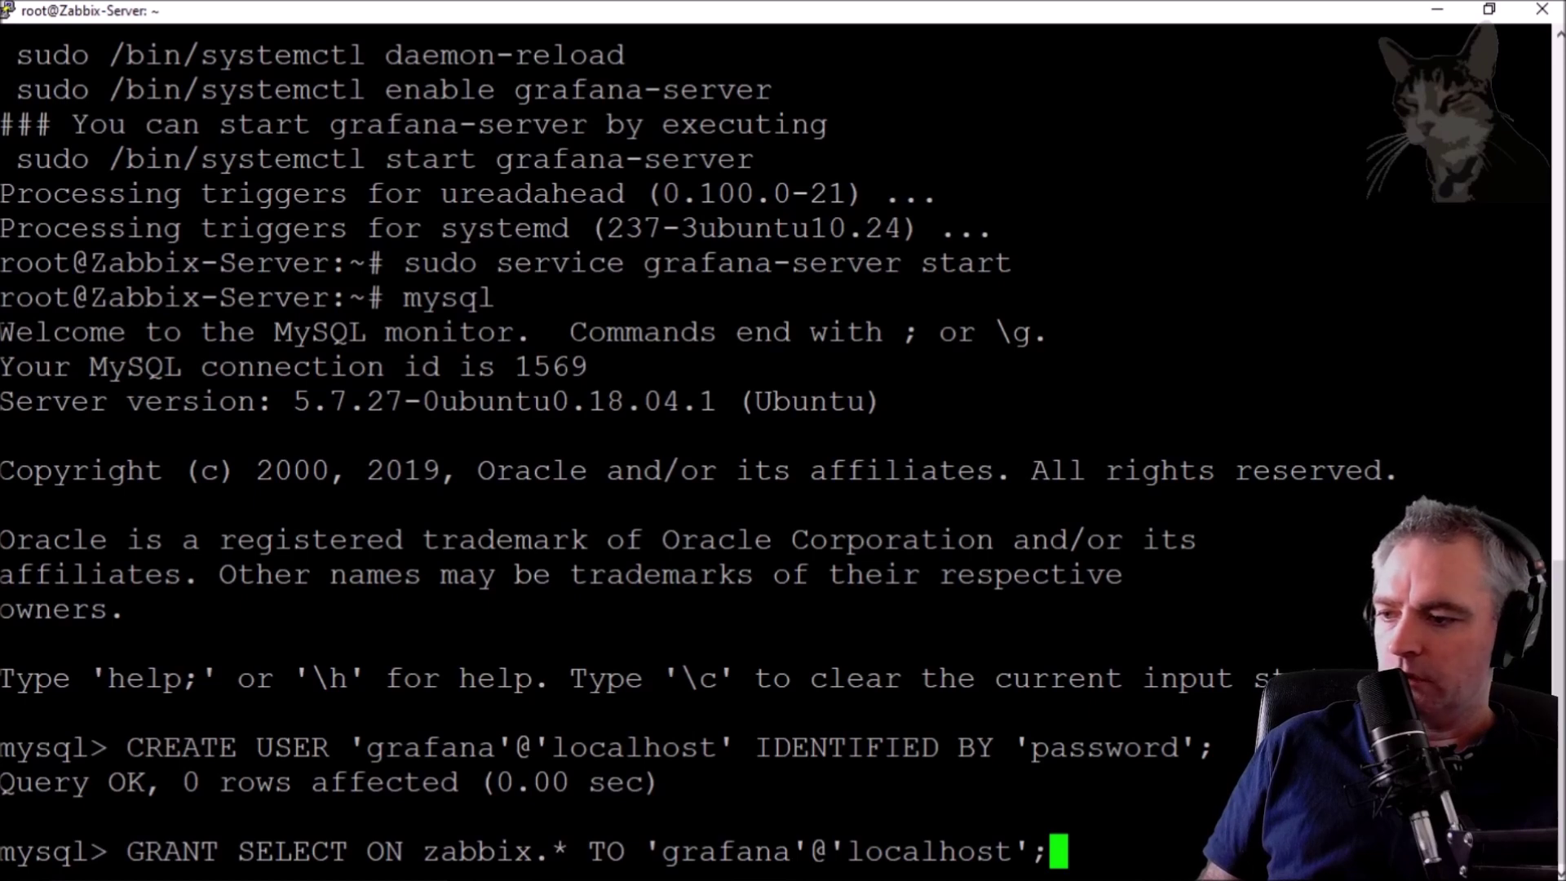
{"action": "key", "text": "Return"}
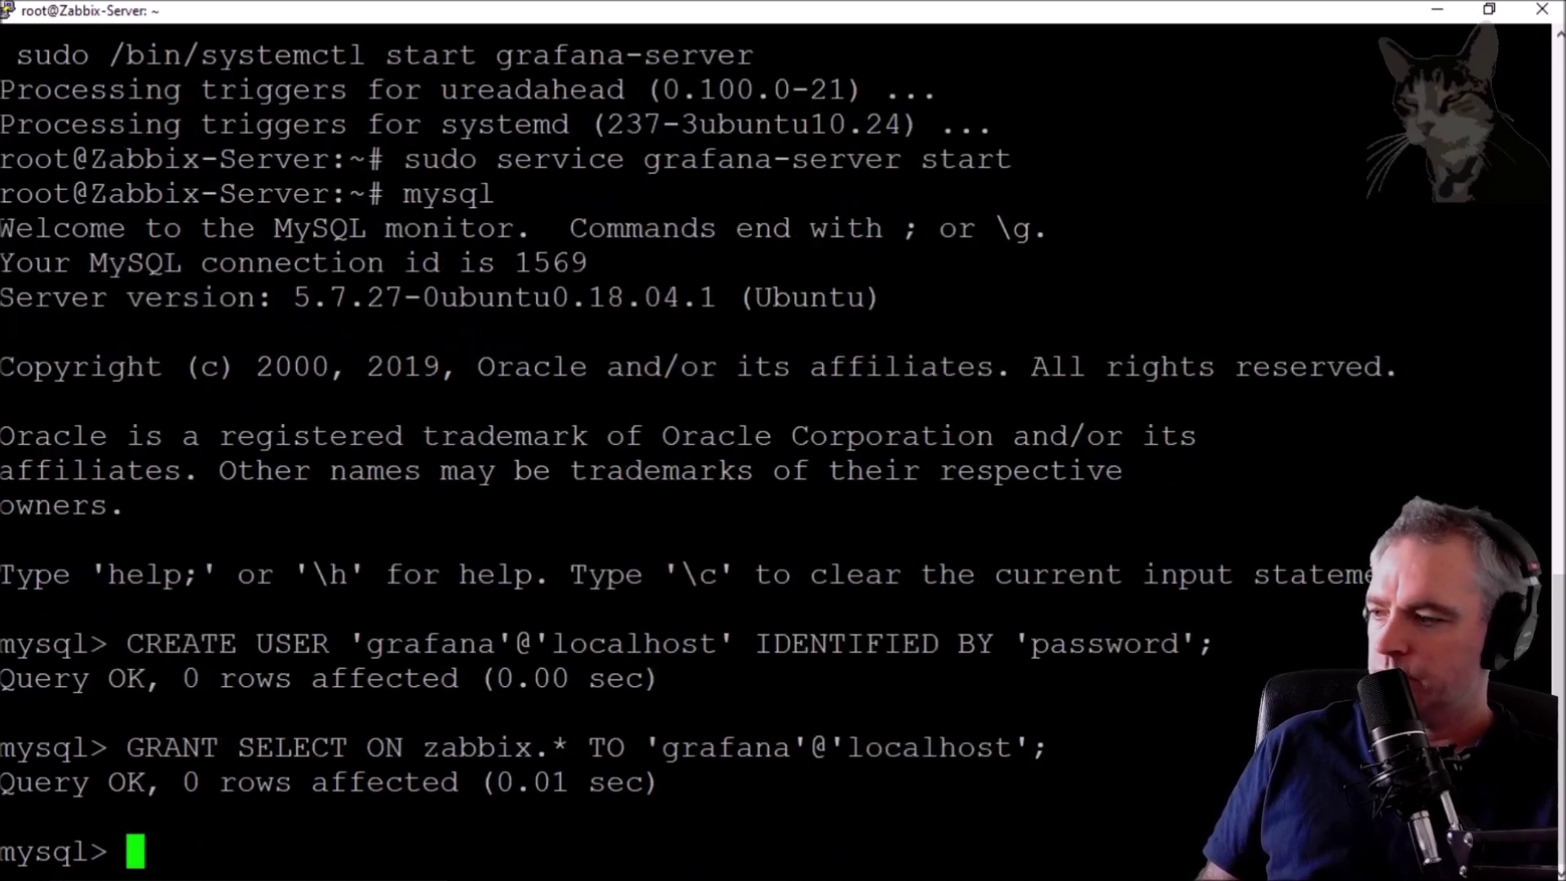
{"action": "key", "text": "alt+Tab"}
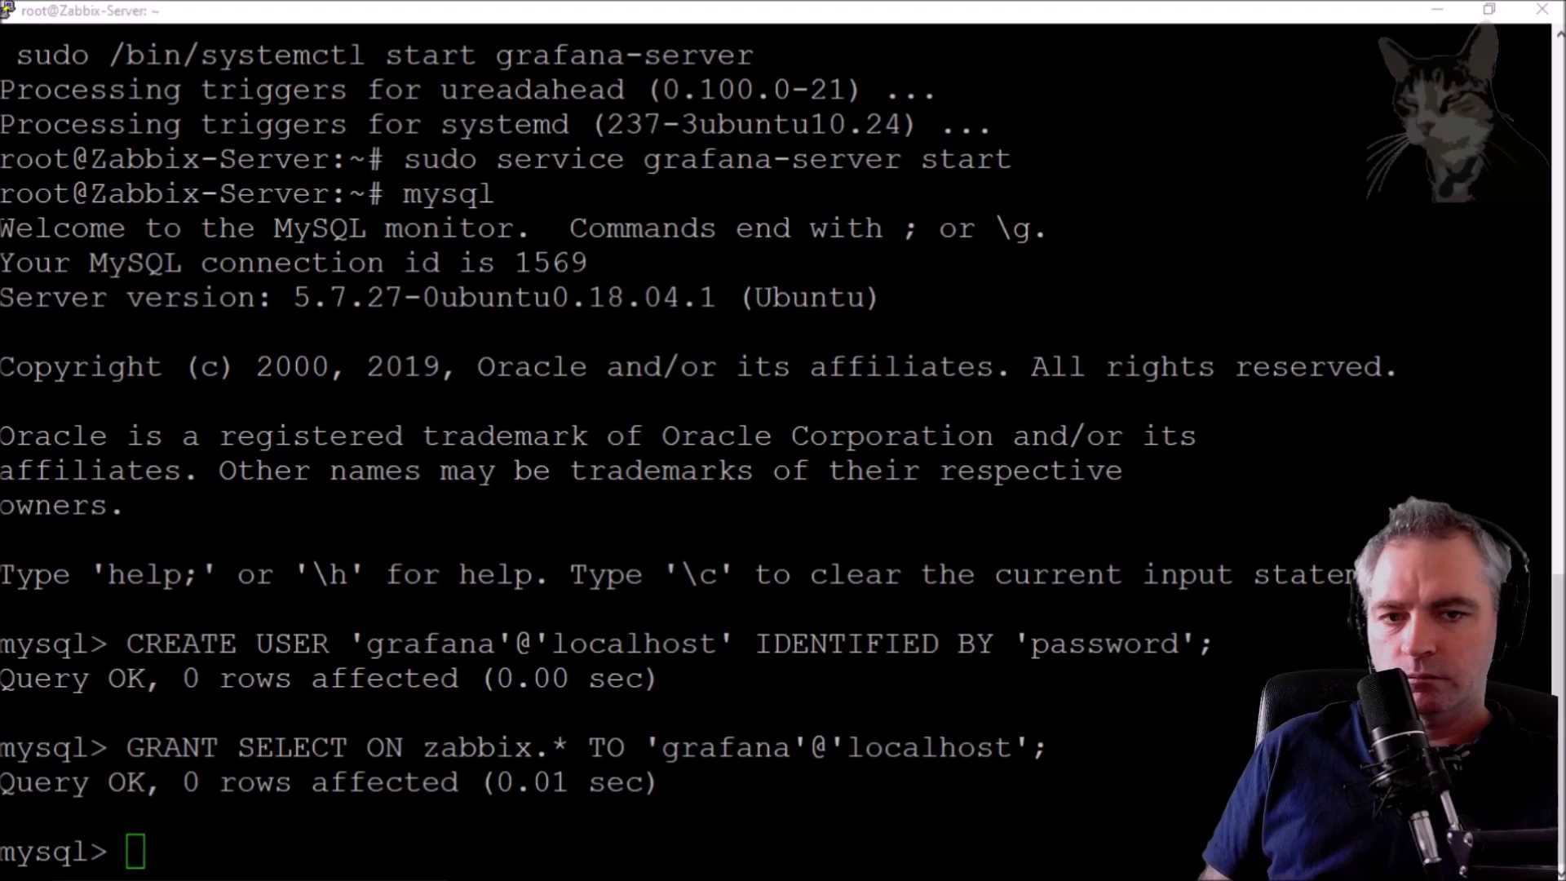
{"action": "key", "text": "alt+Tab"}
{"action": "type", "text": "FLUSH PRIVILEGES;"}
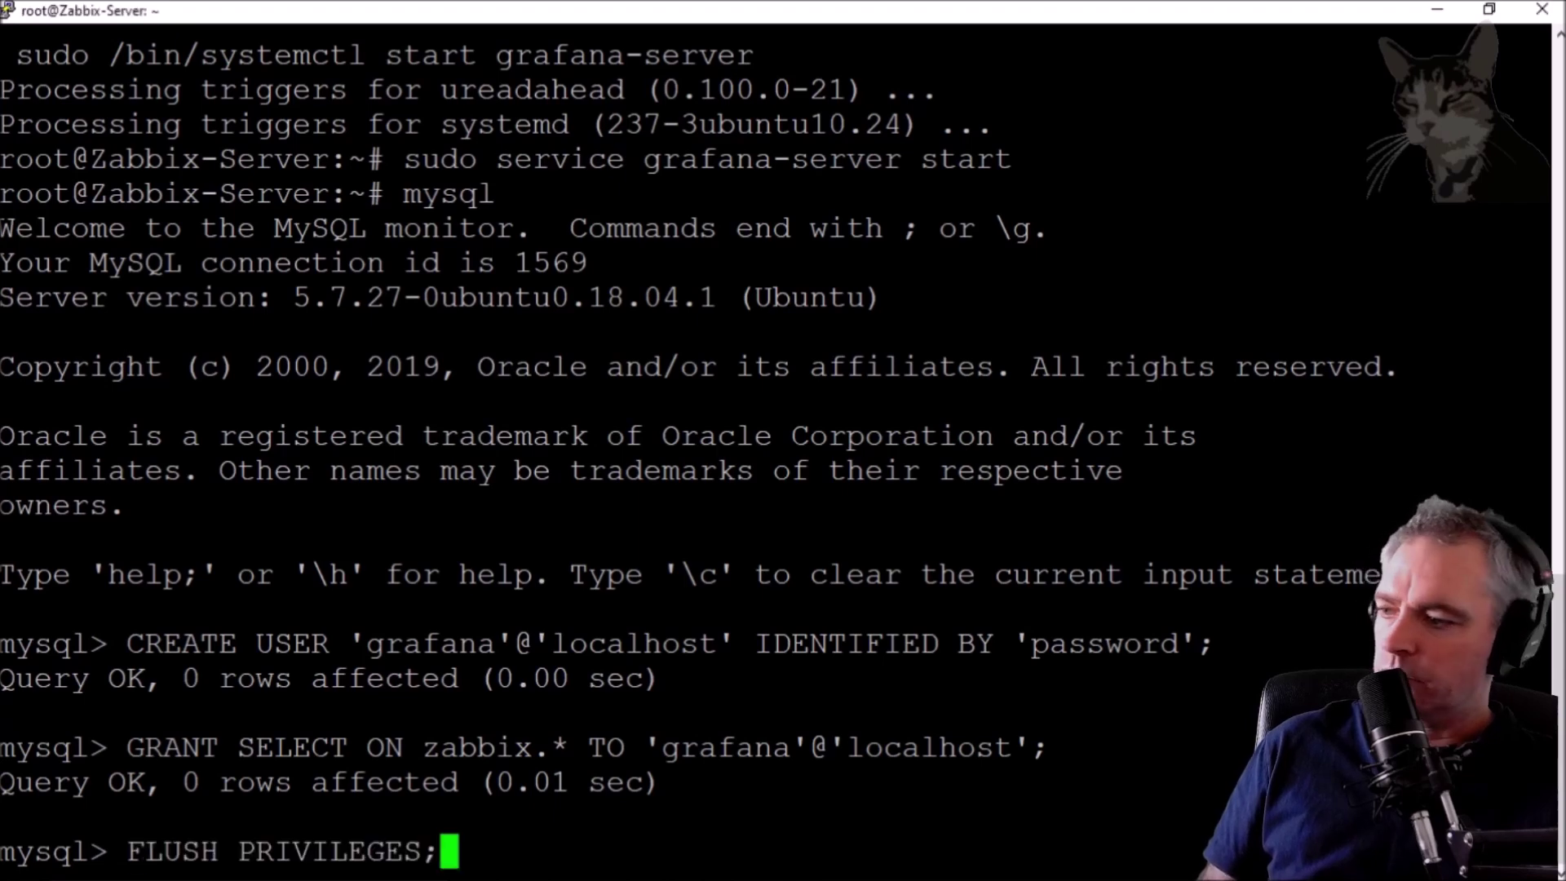
{"action": "key", "text": "Return"}
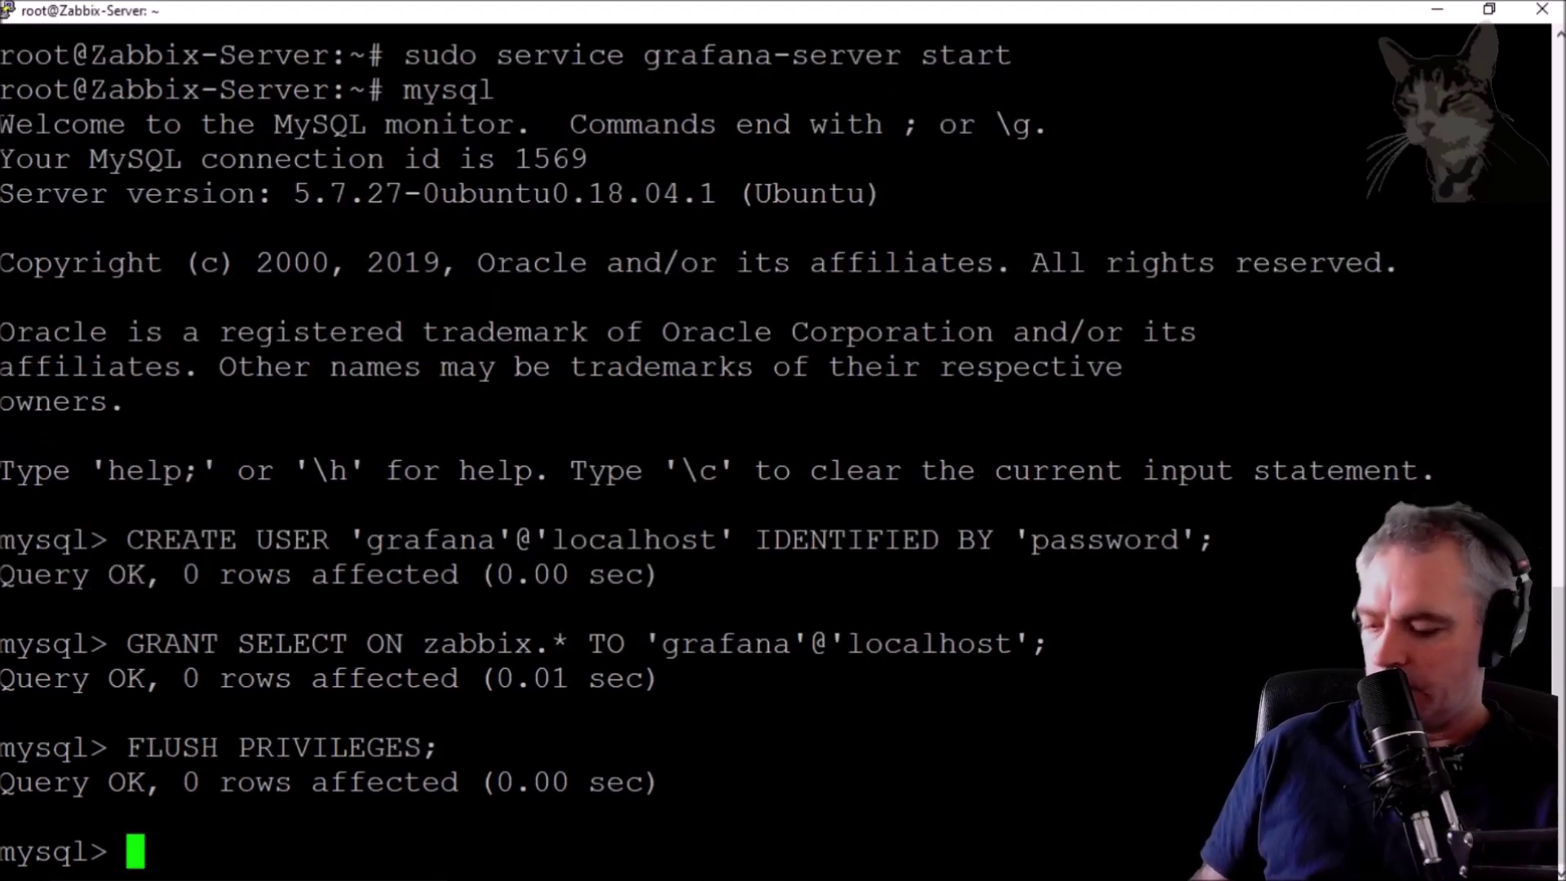
{"action": "type", "text": "quity"}
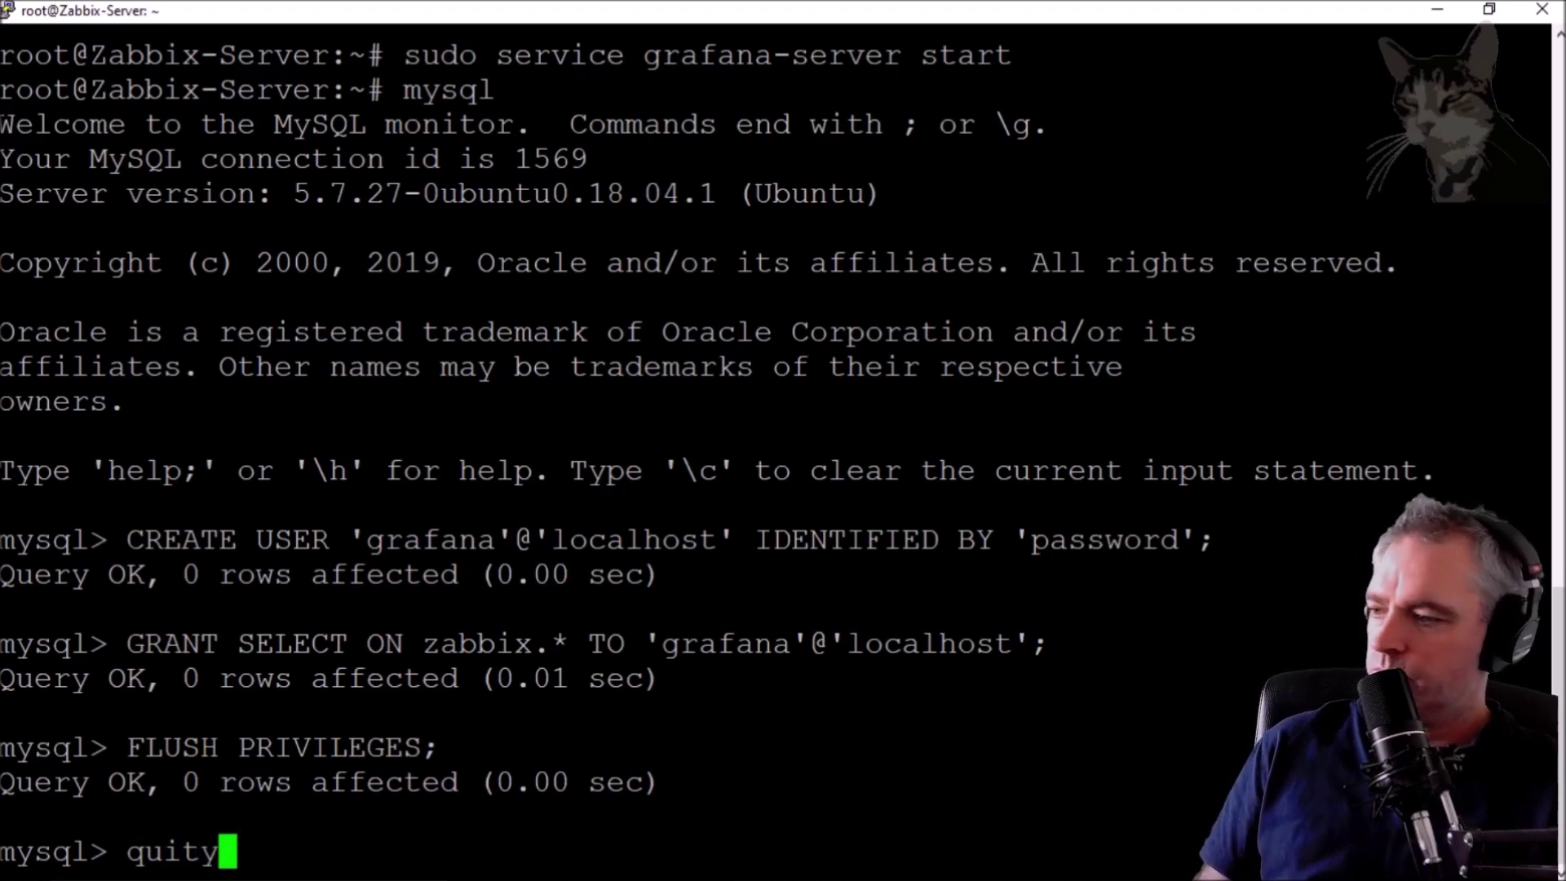
{"action": "key", "text": "BackSpace"}
{"action": "key", "text": "Return"}
{"action": "key", "text": "alt+Tab"}
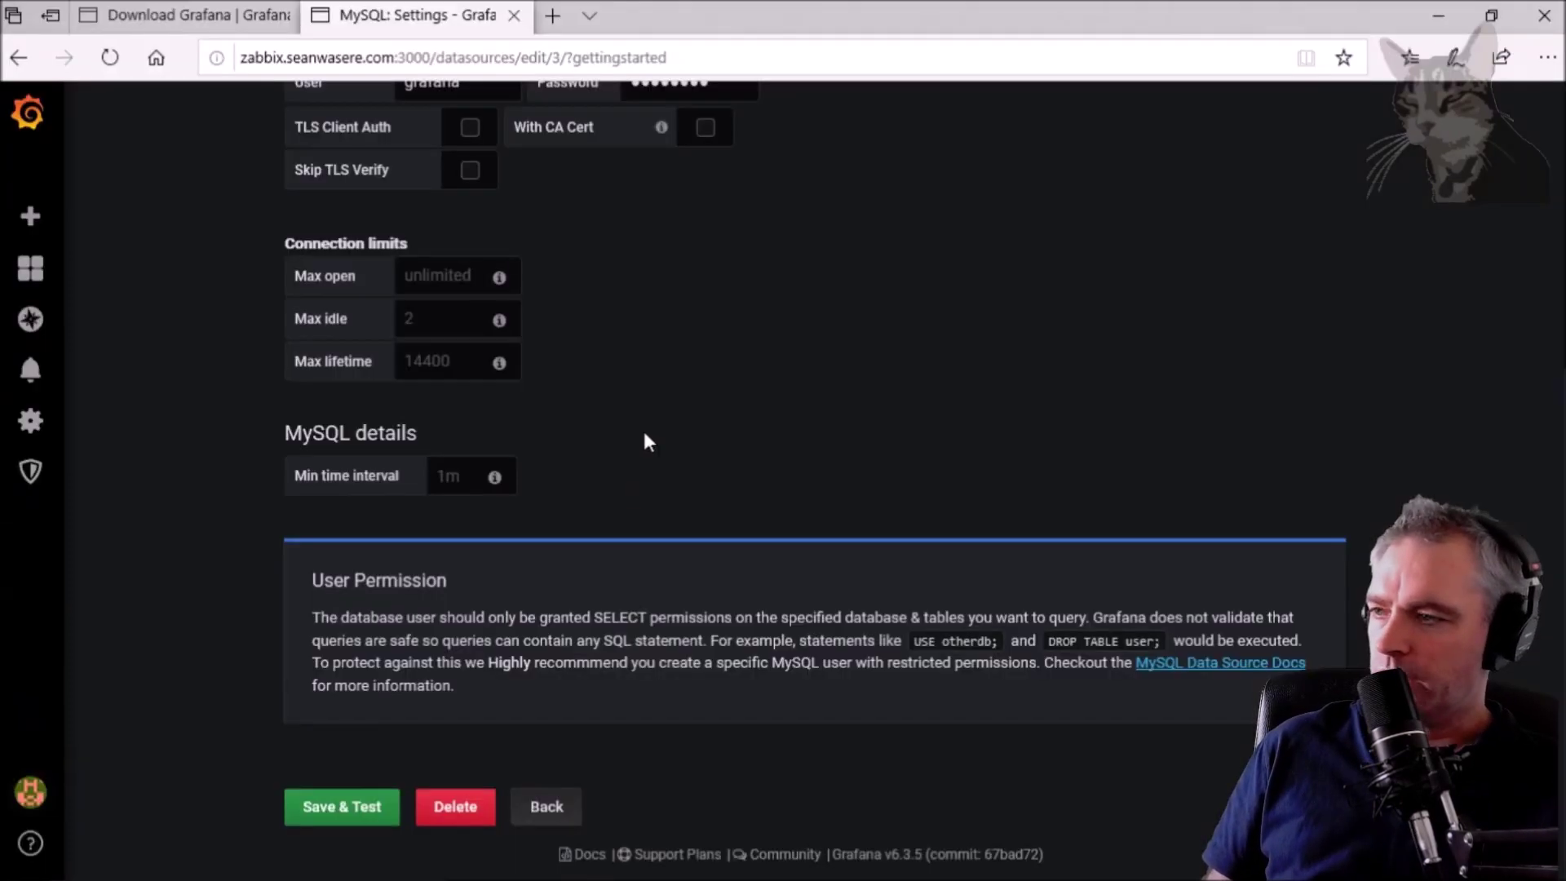
Save & Test the MySQL data source and go to the Data Sources list.
{"action": "scroll", "coordinate": [489, 343], "scroll_direction": "up", "scroll_amount": 3}
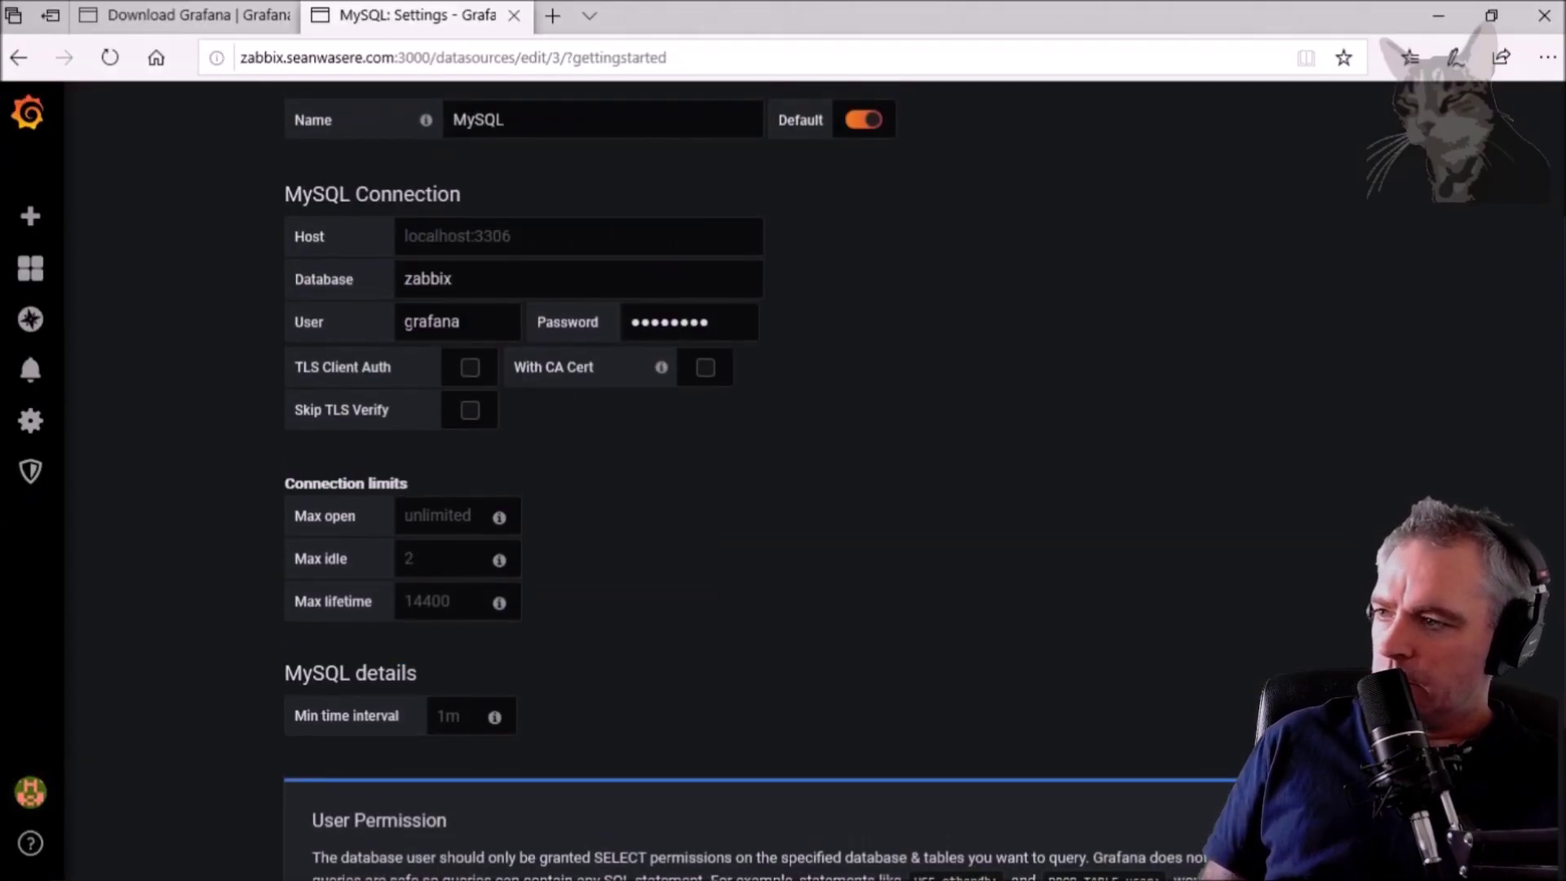
{"action": "scroll", "coordinate": [578, 702], "scroll_direction": "down", "scroll_amount": 3}
{"action": "left_click", "coordinate": [347, 802]}
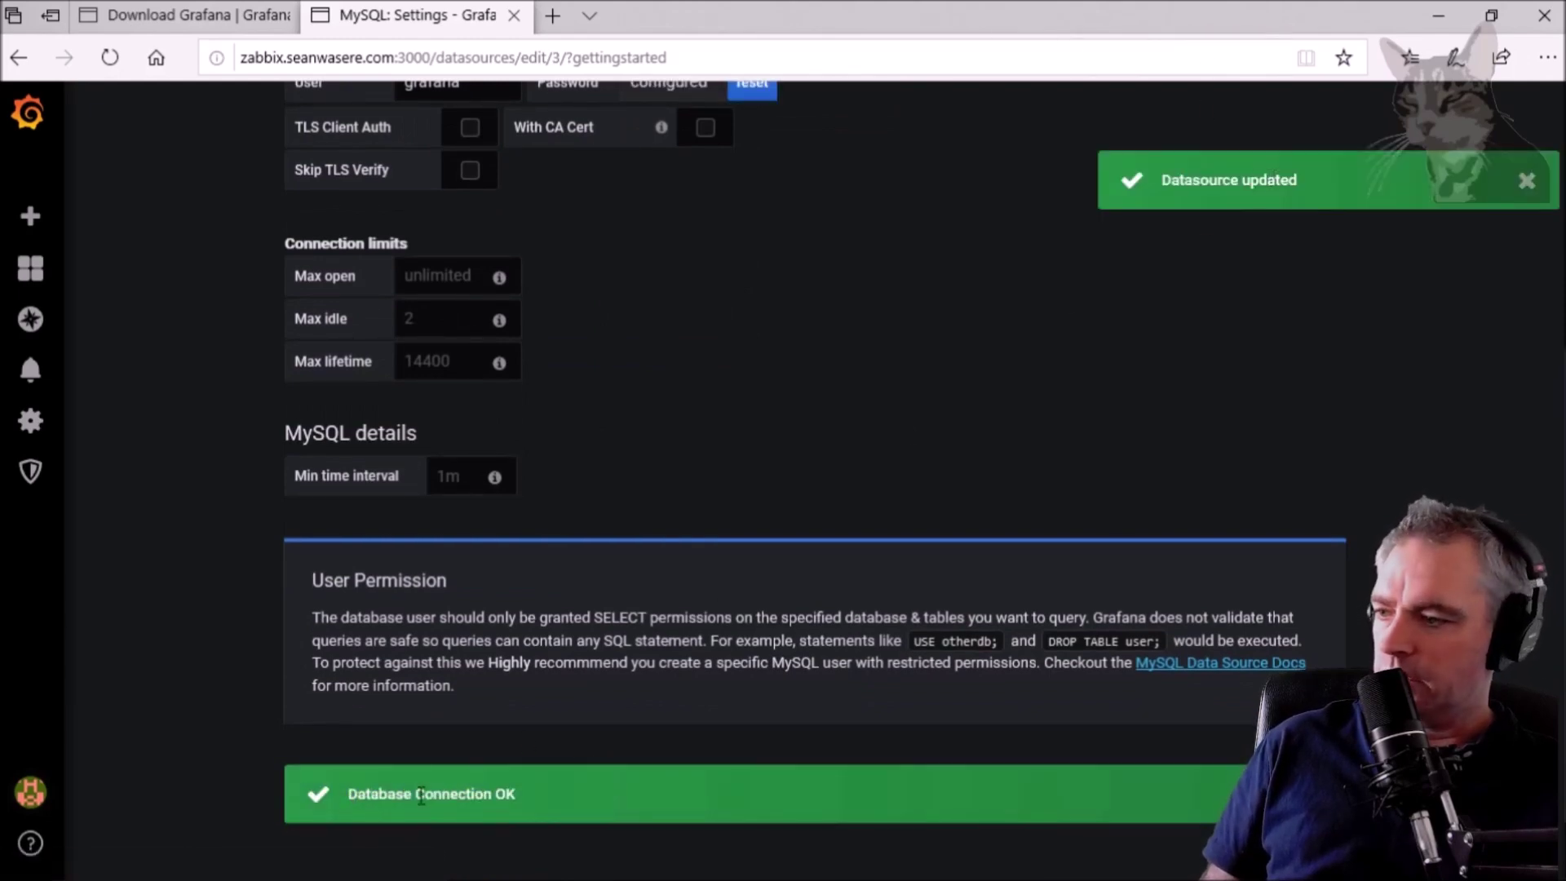
{"action": "scroll", "coordinate": [954, 476], "scroll_direction": "up", "scroll_amount": 5}
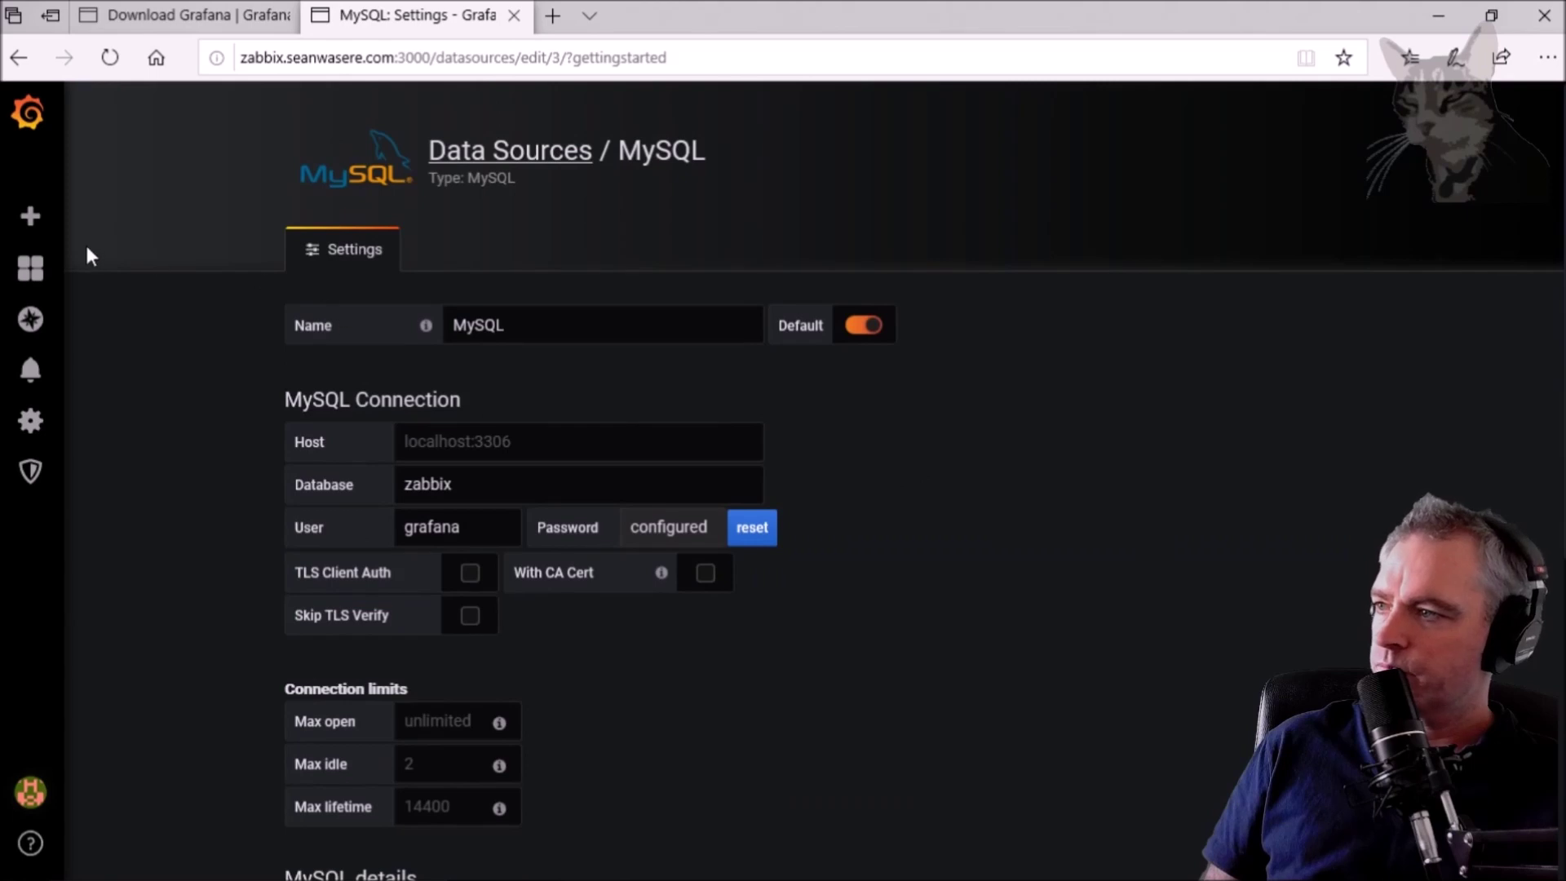
{"action": "mouse_move", "coordinate": [26, 429]}
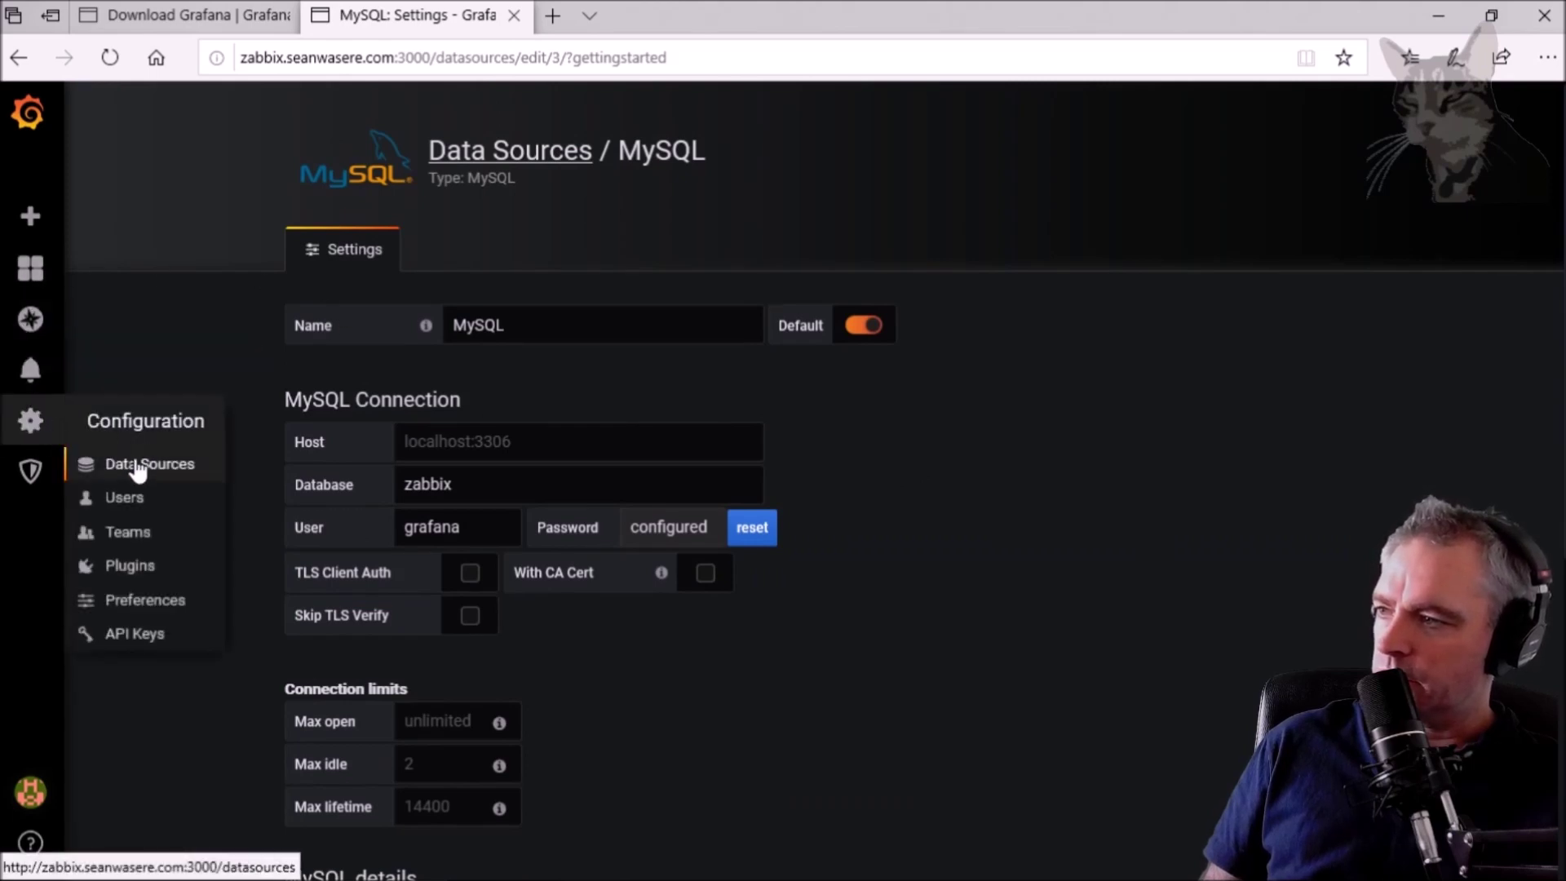
{"action": "left_click", "coordinate": [92, 465]}
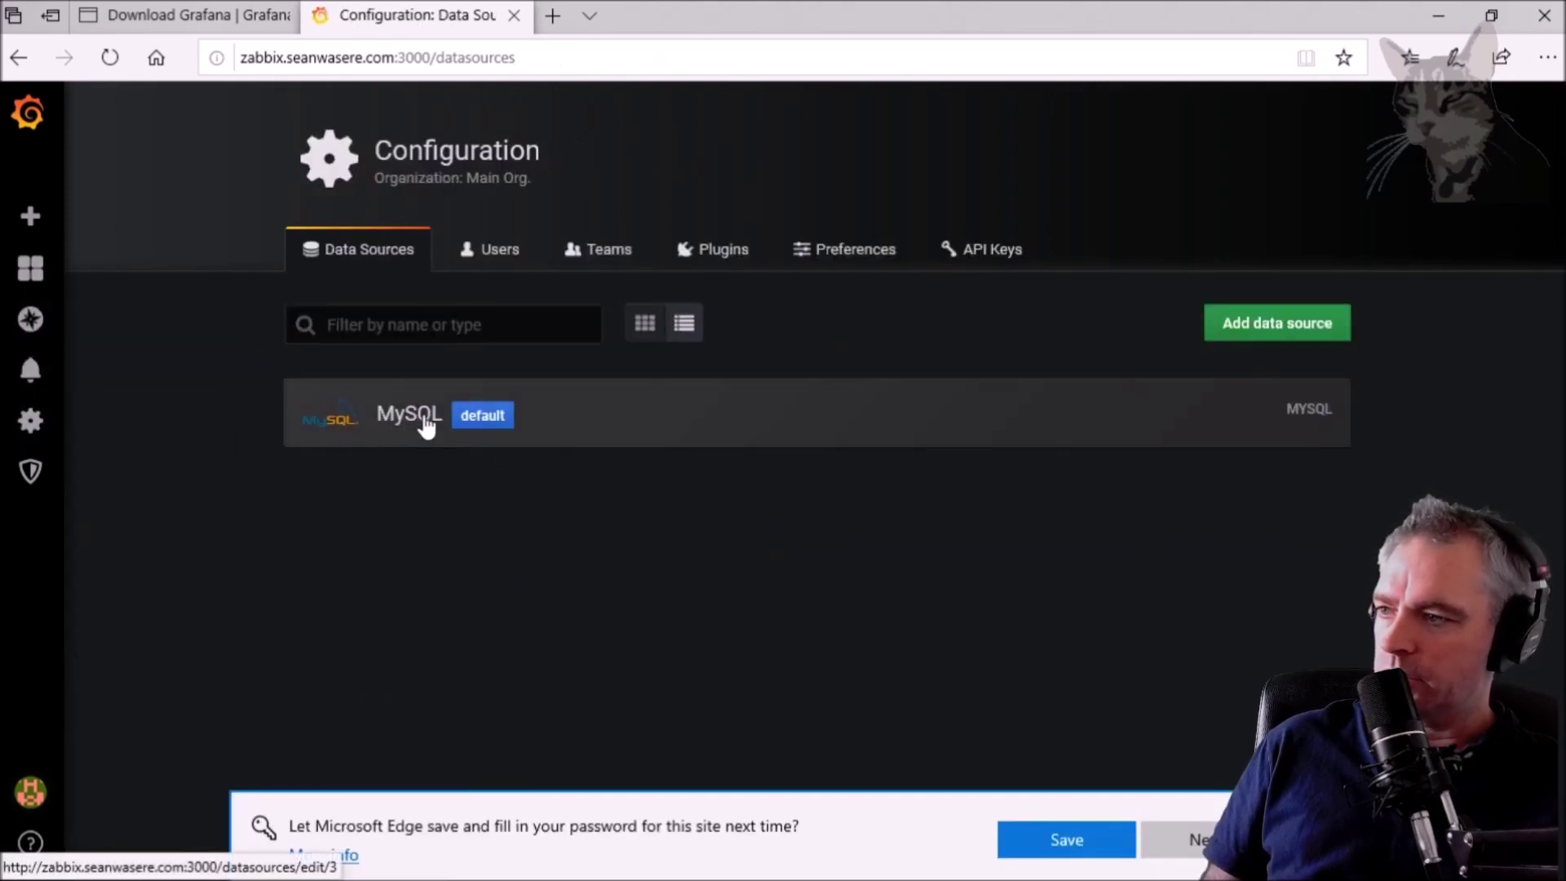
{"action": "left_click", "coordinate": [1208, 840]}
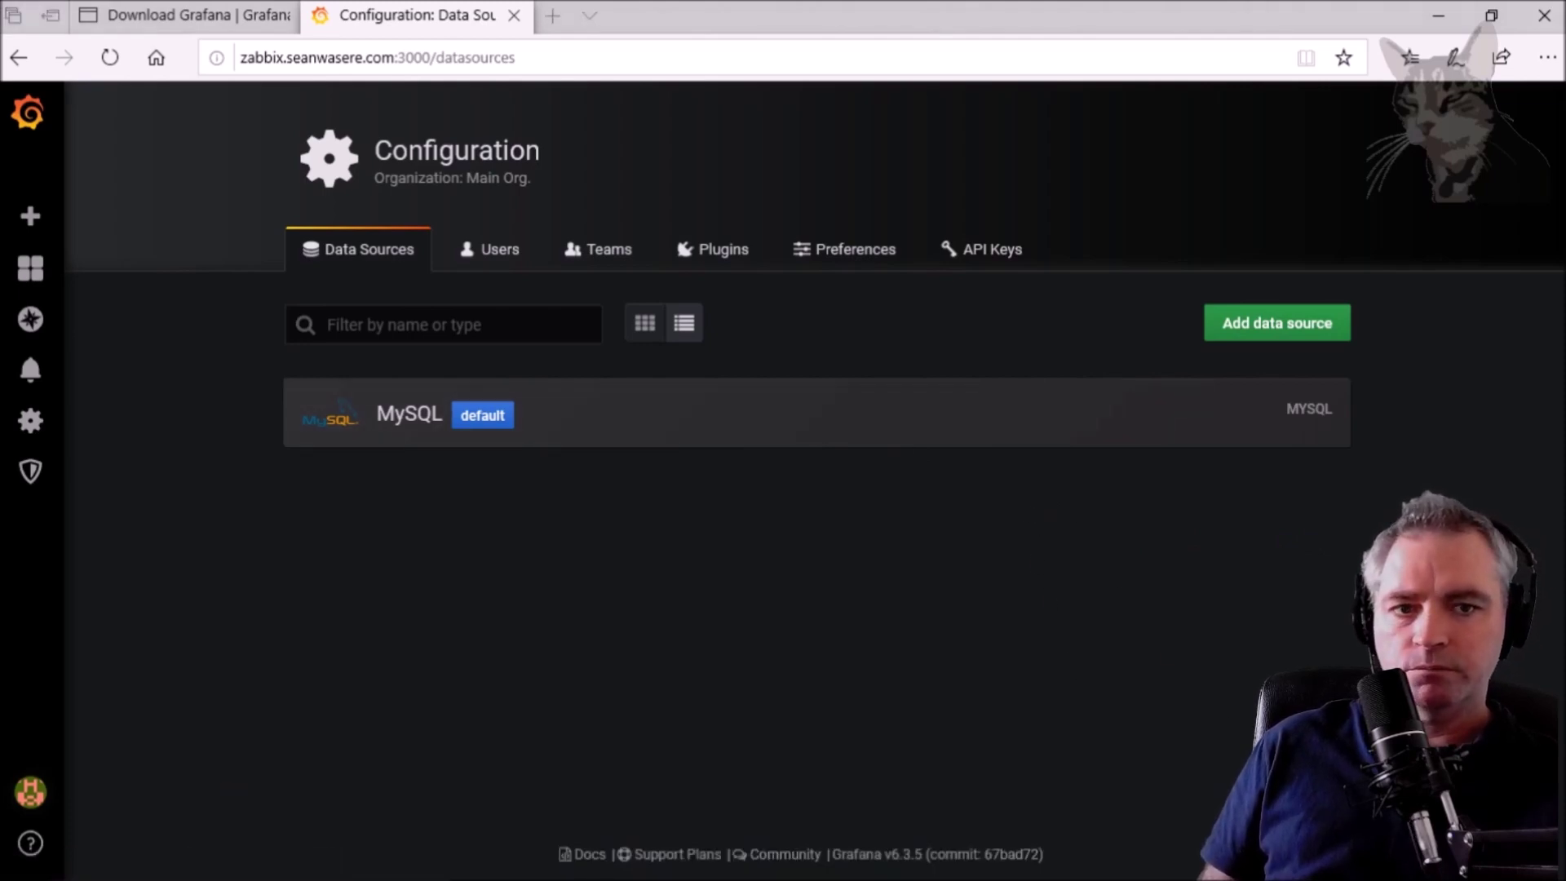
From the Plugins page, open the grafana.com plugin catalogue.
{"action": "left_click", "coordinate": [722, 251]}
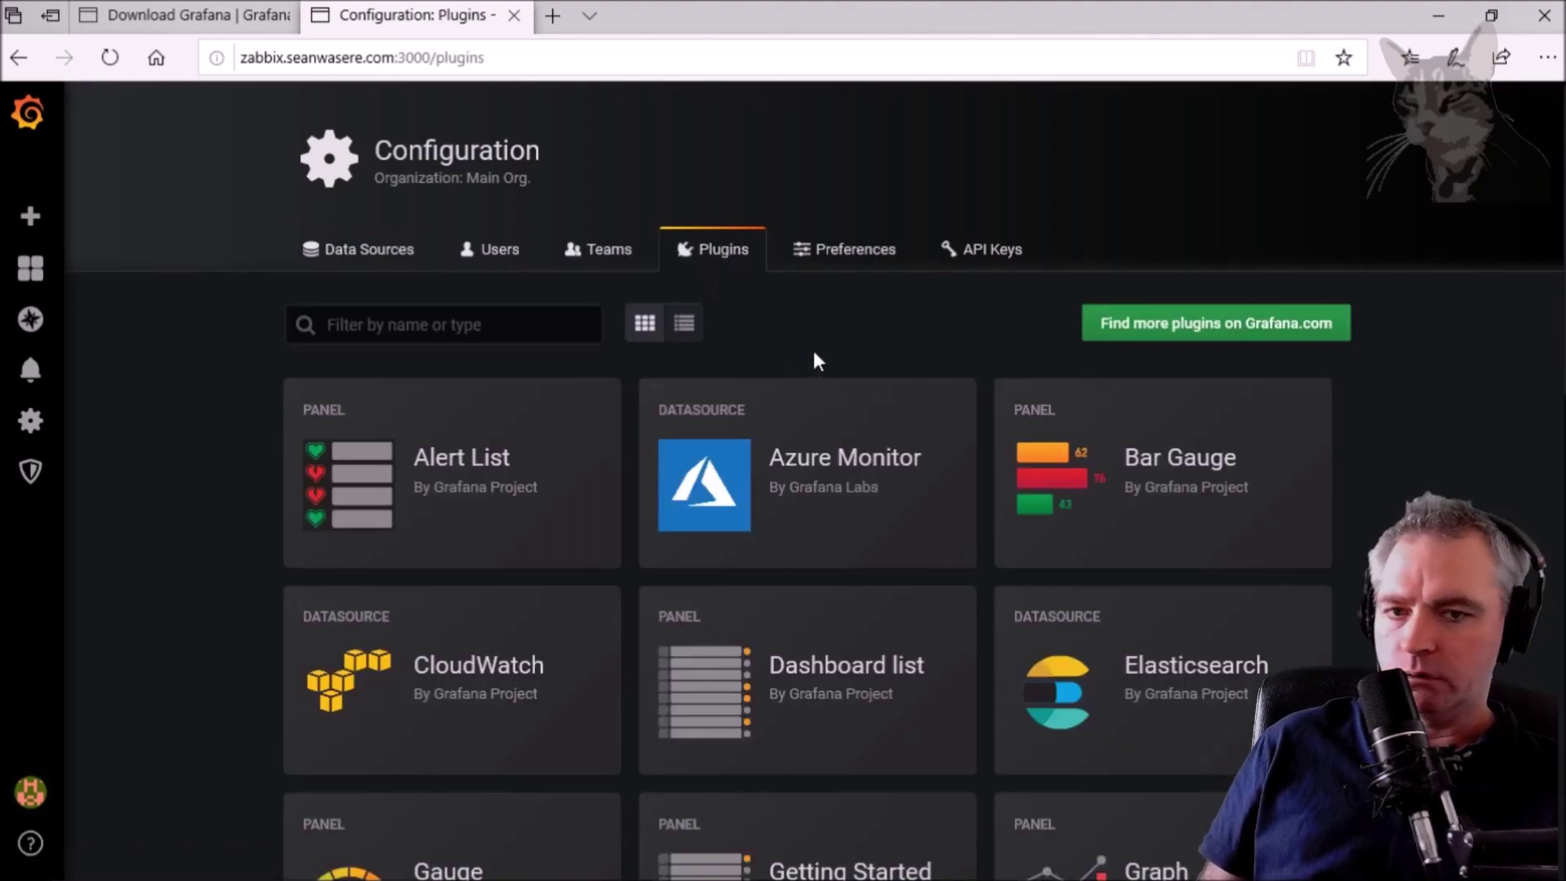
{"action": "scroll", "coordinate": [800, 359], "scroll_direction": "down", "scroll_amount": 15}
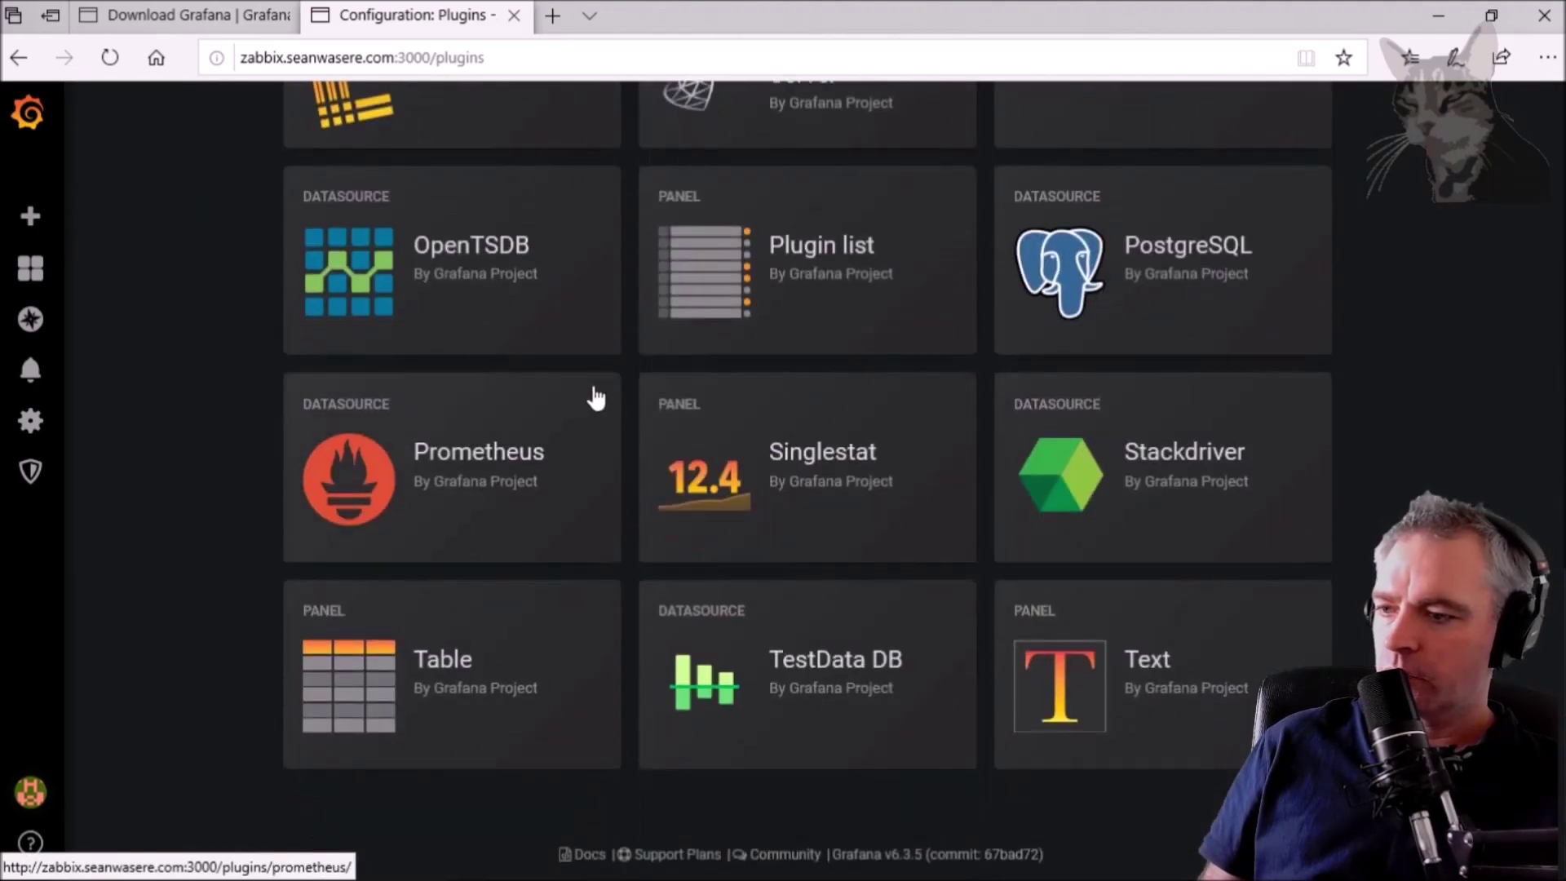
{"action": "scroll", "coordinate": [769, 428], "scroll_direction": "up", "scroll_amount": 7}
{"action": "scroll", "coordinate": [809, 437], "scroll_direction": "up", "scroll_amount": 7}
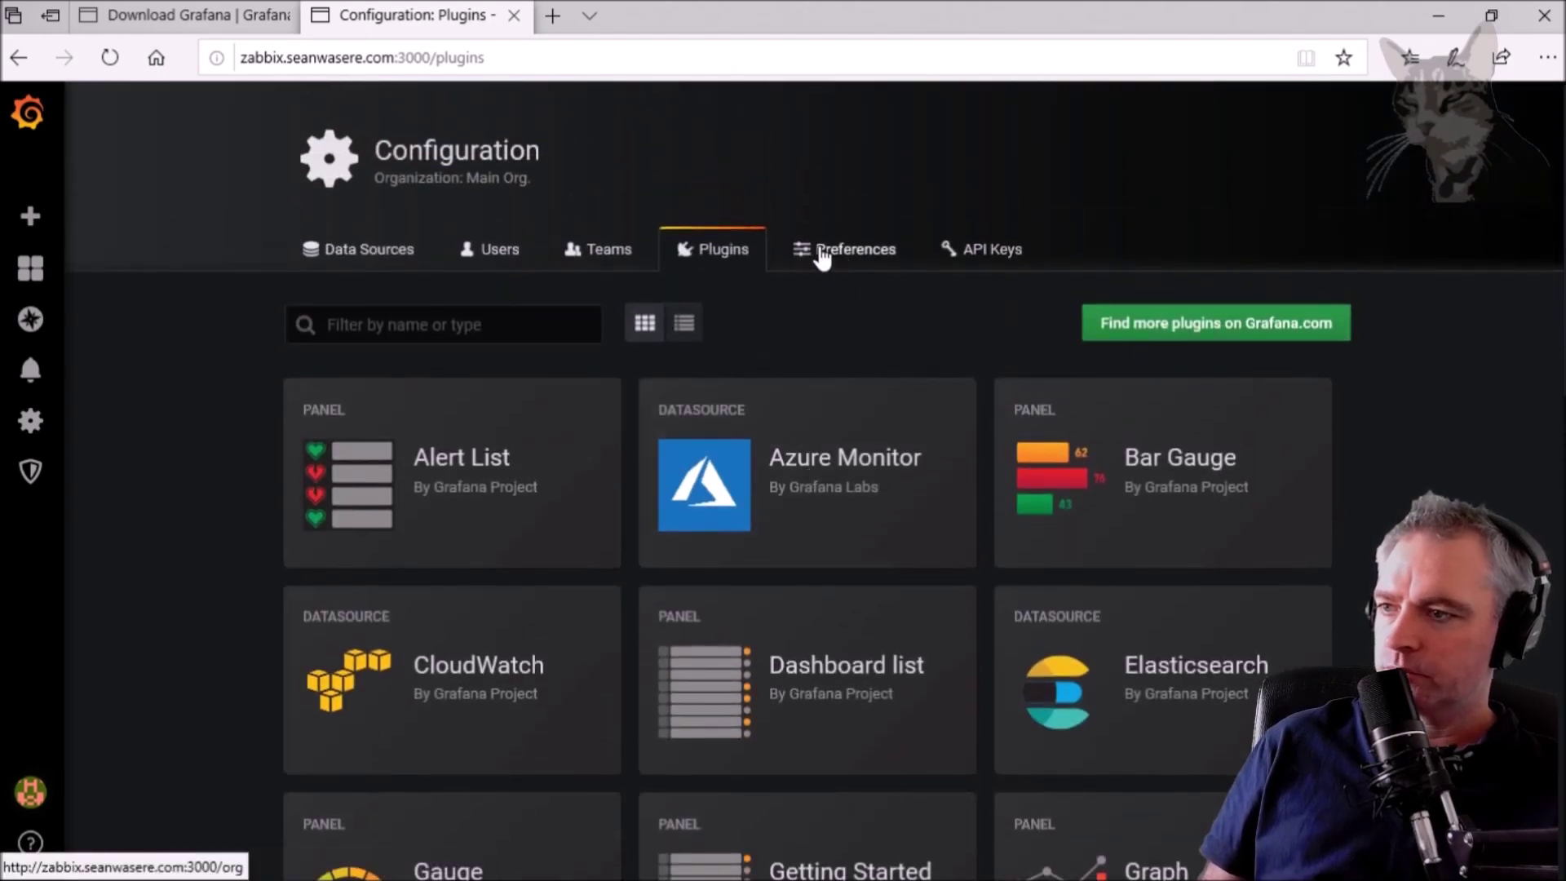
{"action": "right_click", "coordinate": [1215, 326]}
{"action": "left_click", "coordinate": [1259, 377]}
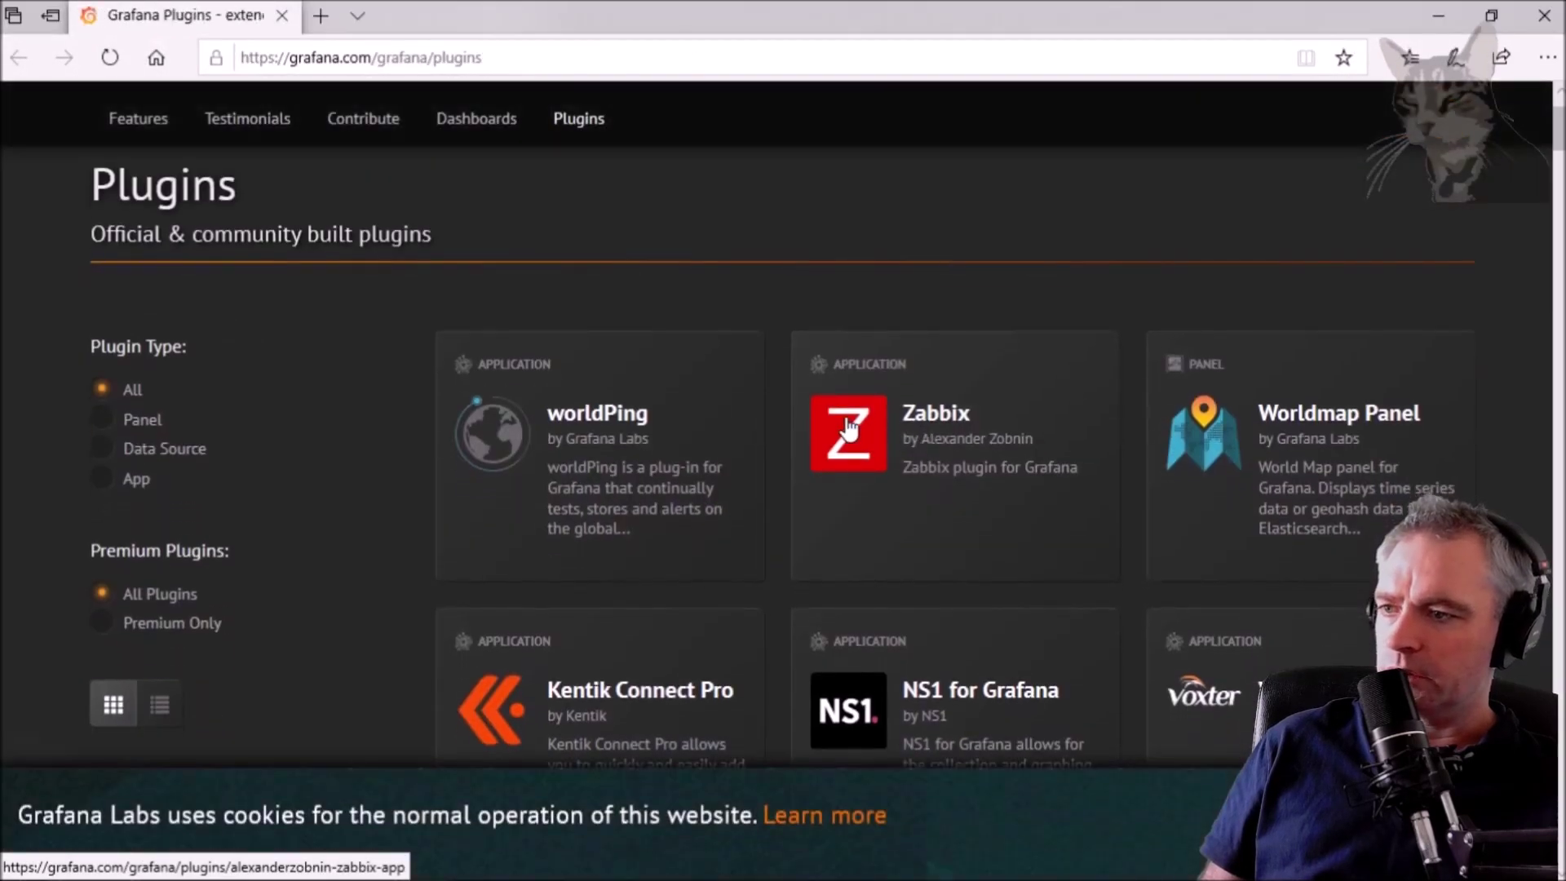
Copy the grafana-cli install command from the Zabbix plugin's page.
{"action": "left_click", "coordinate": [913, 468]}
{"action": "scroll", "coordinate": [430, 332], "scroll_direction": "down", "scroll_amount": 3}
{"action": "scroll", "coordinate": [658, 307], "scroll_direction": "down", "scroll_amount": 2}
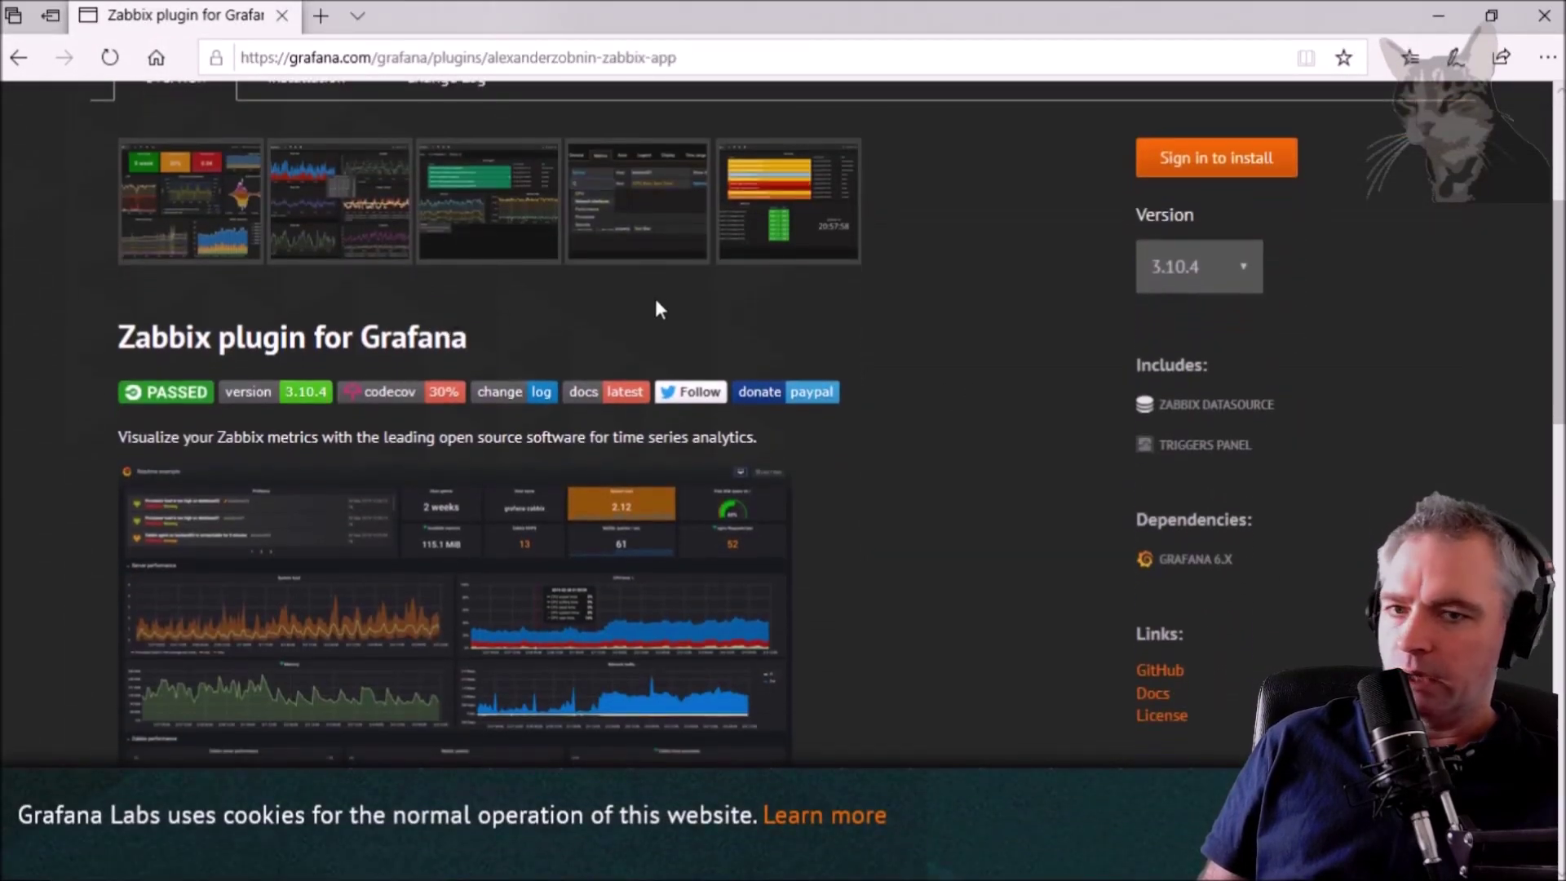
{"action": "scroll", "coordinate": [652, 293], "scroll_direction": "down", "scroll_amount": 1}
{"action": "scroll", "coordinate": [584, 278], "scroll_direction": "down", "scroll_amount": 8}
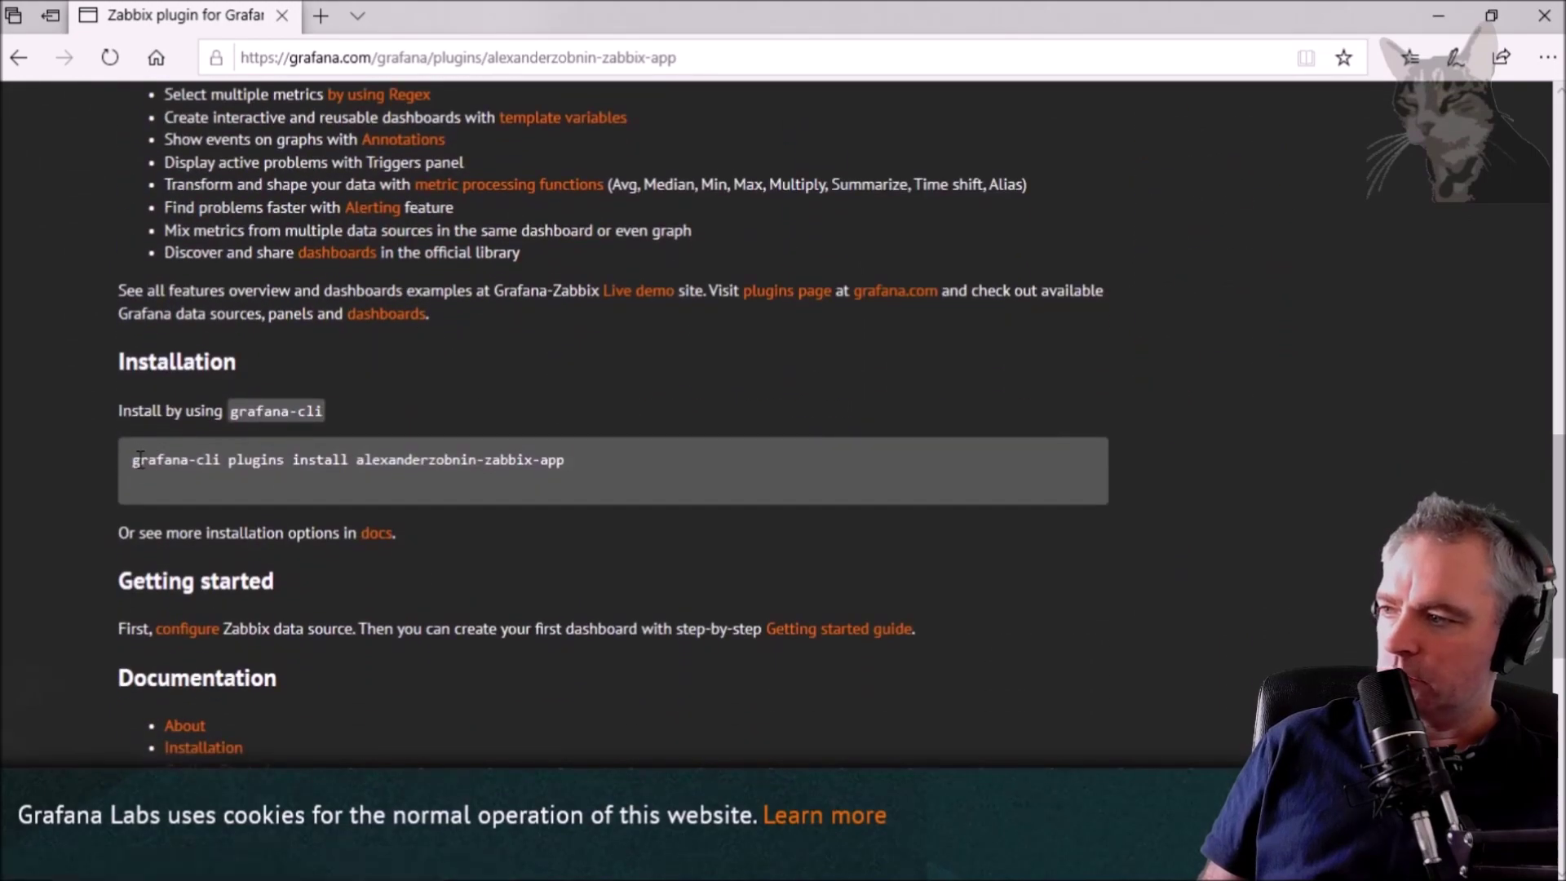
{"action": "left_click_drag", "start_coordinate": [266, 455], "coordinate": [633, 466]}
{"action": "key", "text": "ctrl+c"}
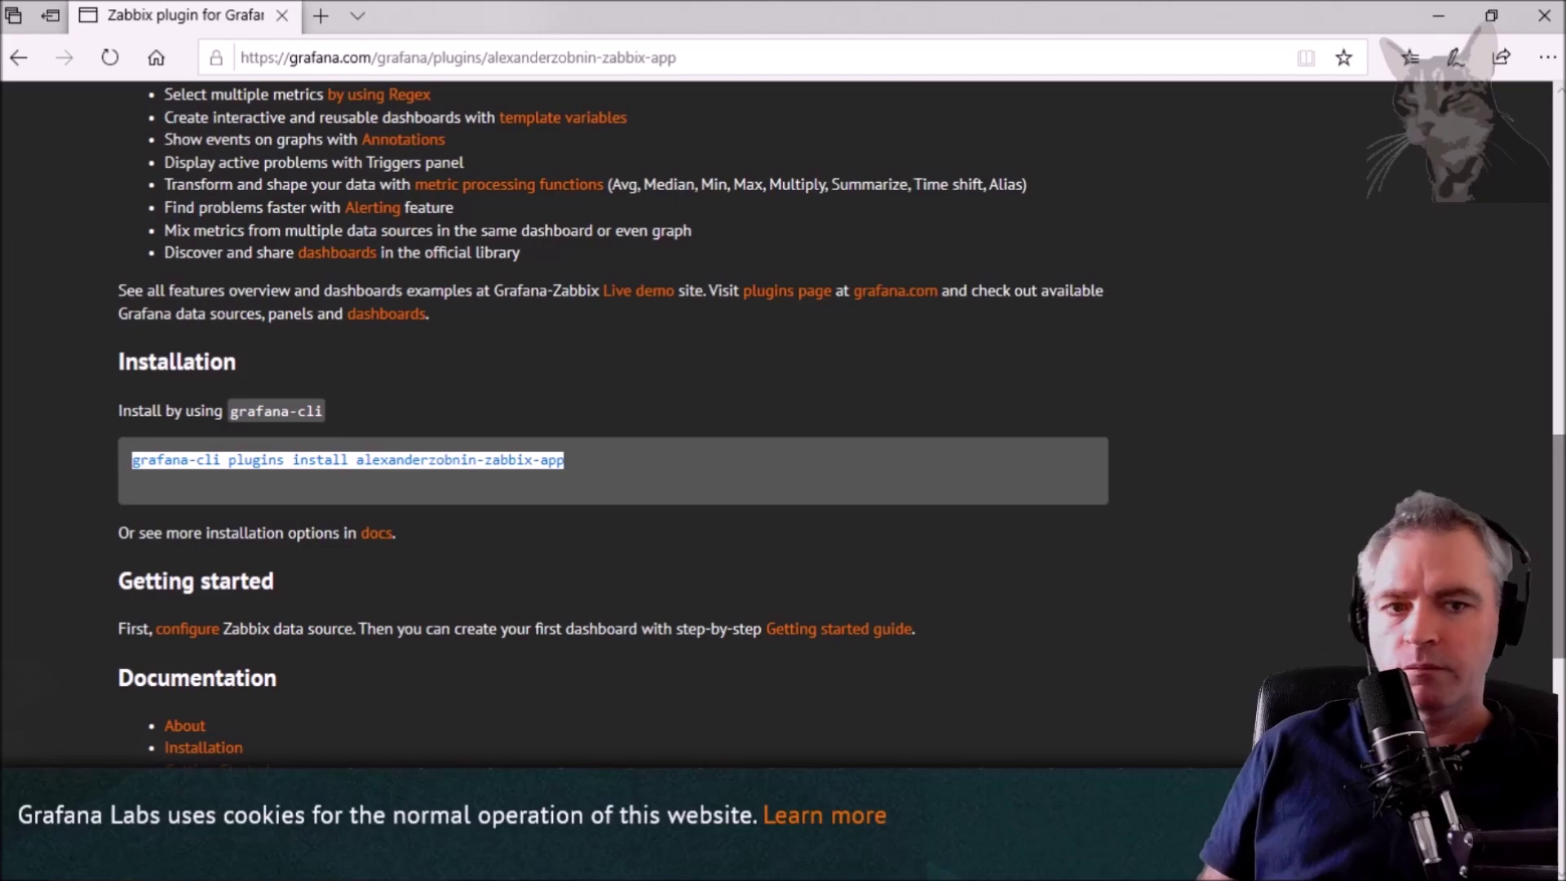
{"action": "key", "text": "alt+Tab"}
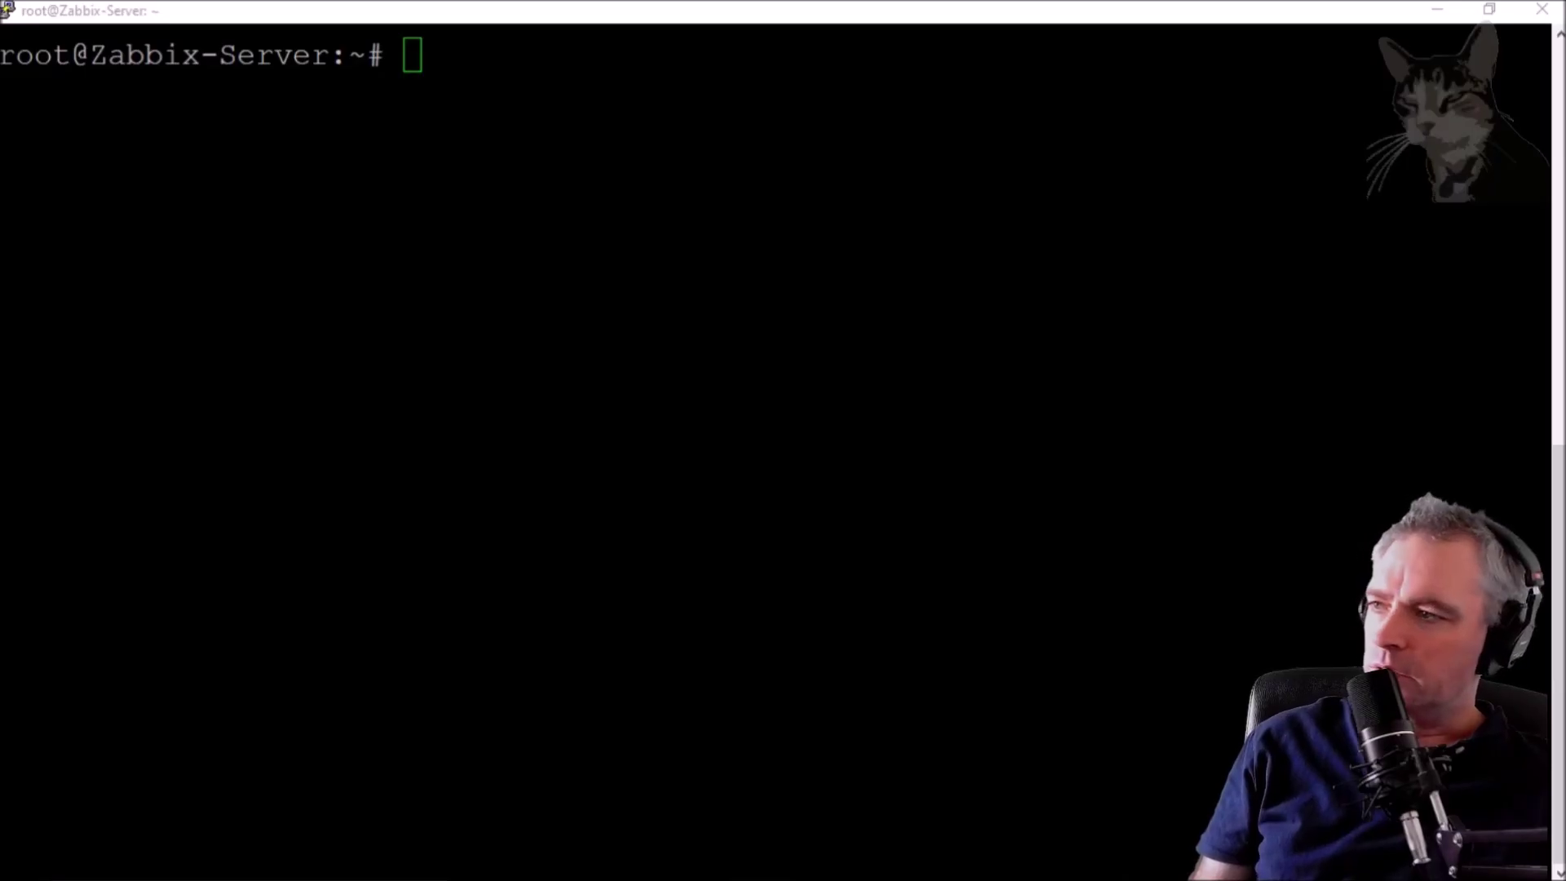
Install alexanderzobnin-zabbix-app with grafana-cli and run 'sudo service grafana-server restart'.
{"action": "key", "text": "shift+Insert"}
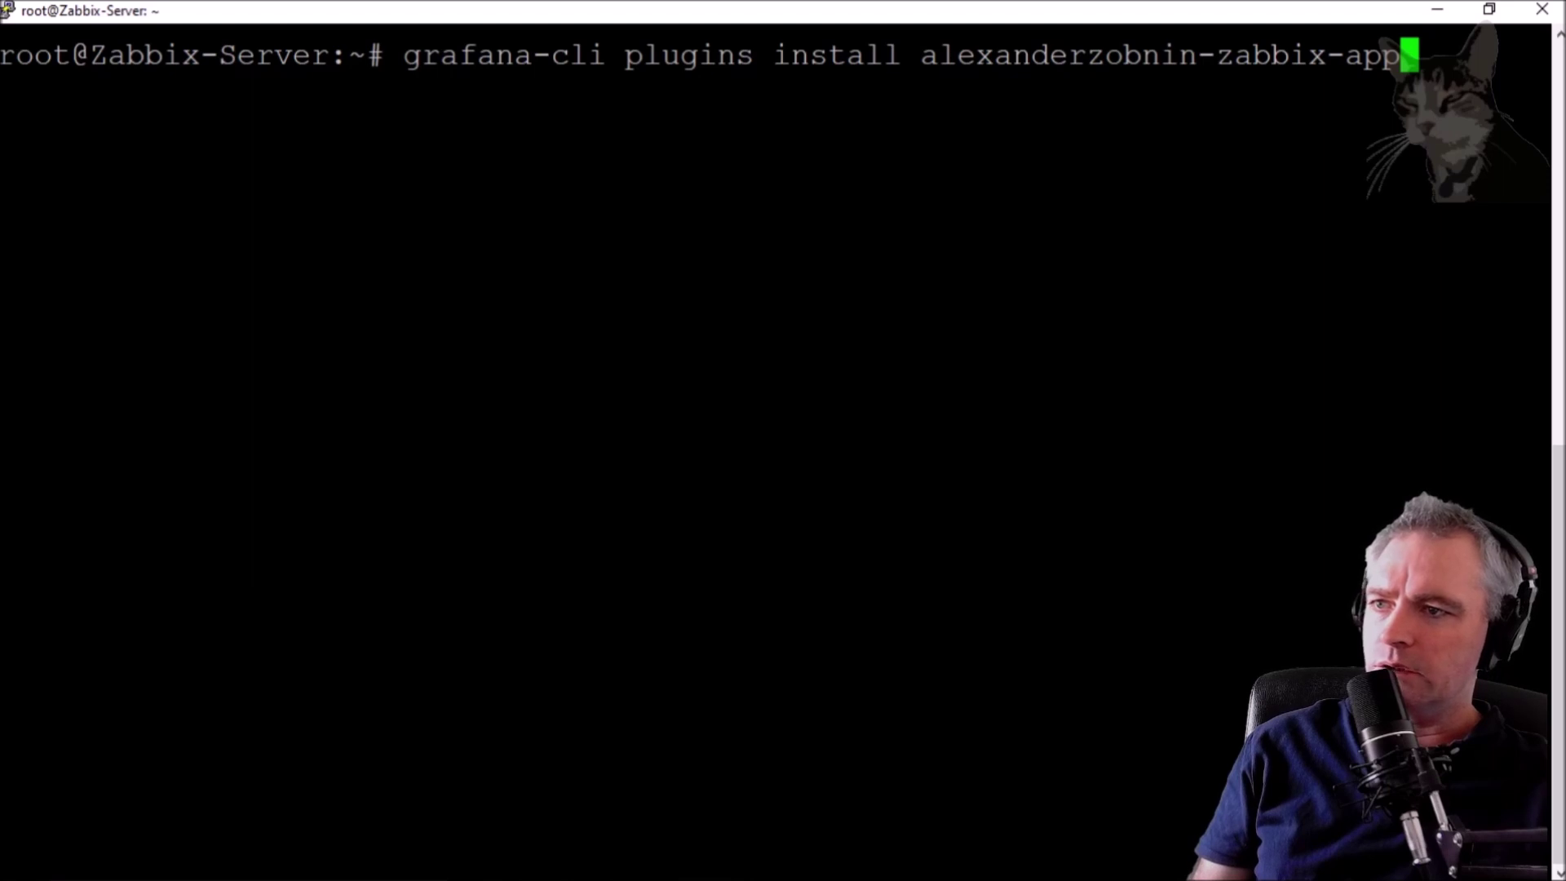
{"action": "key", "text": "Return"}
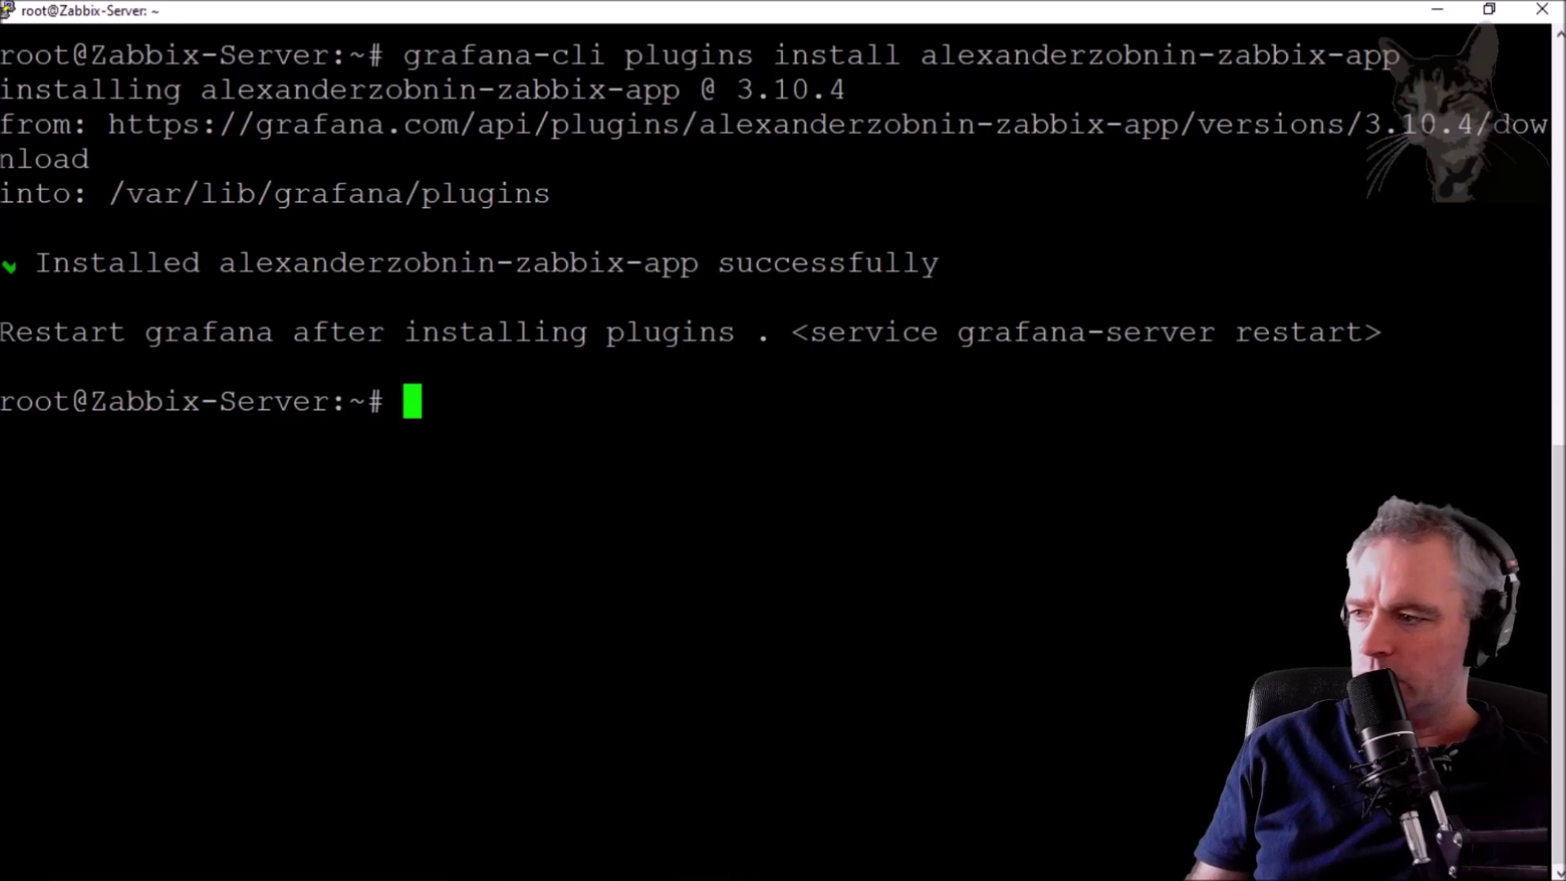
{"action": "type", "text": "sudo se"}
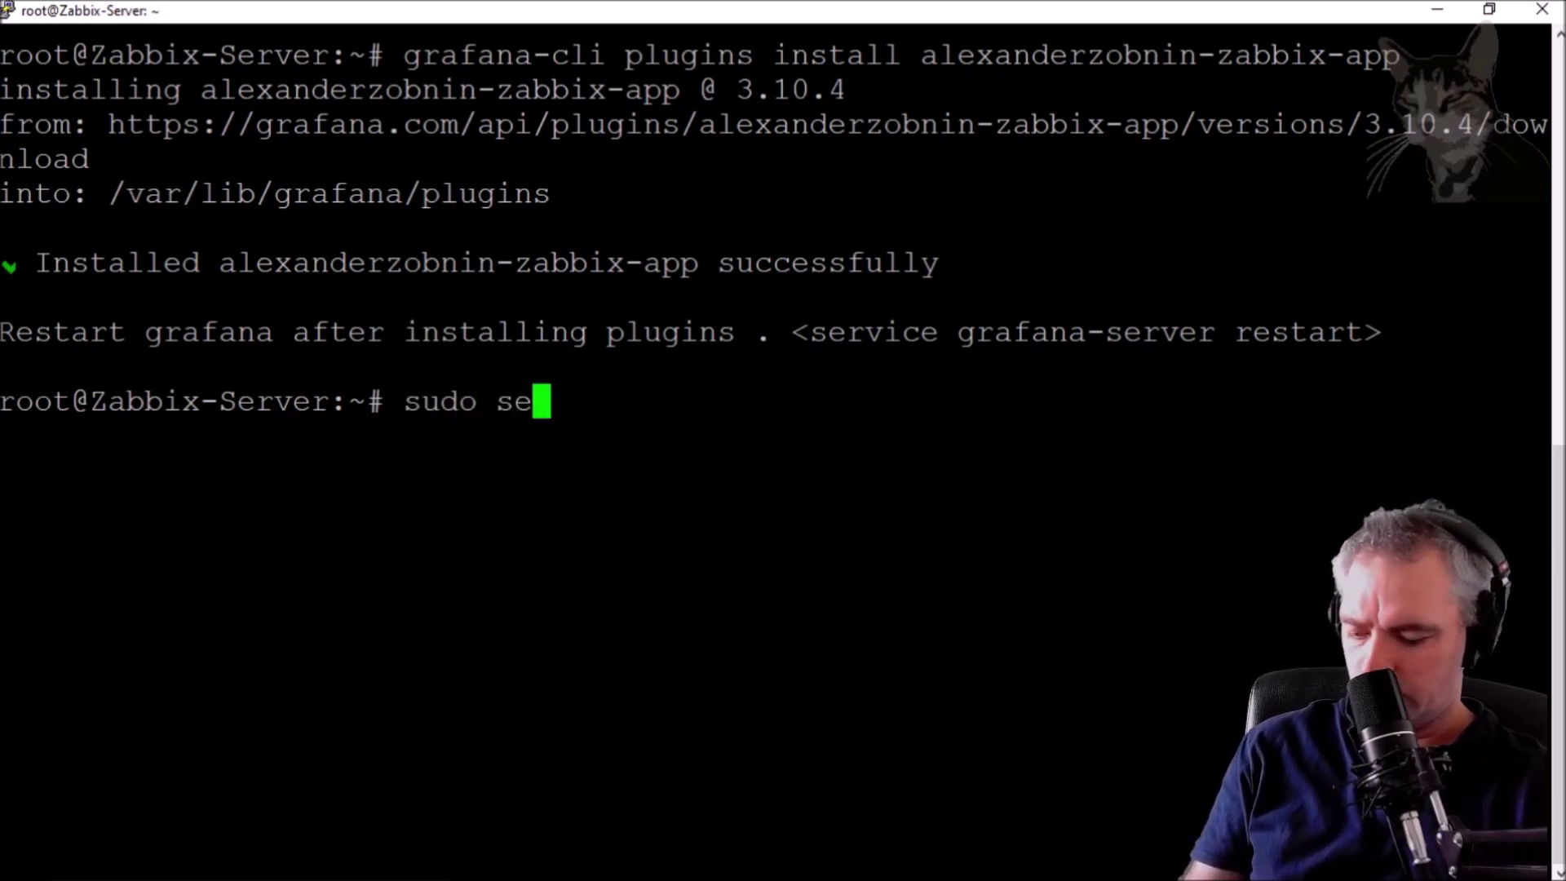
{"action": "type", "text": "rvice grafana-server "}
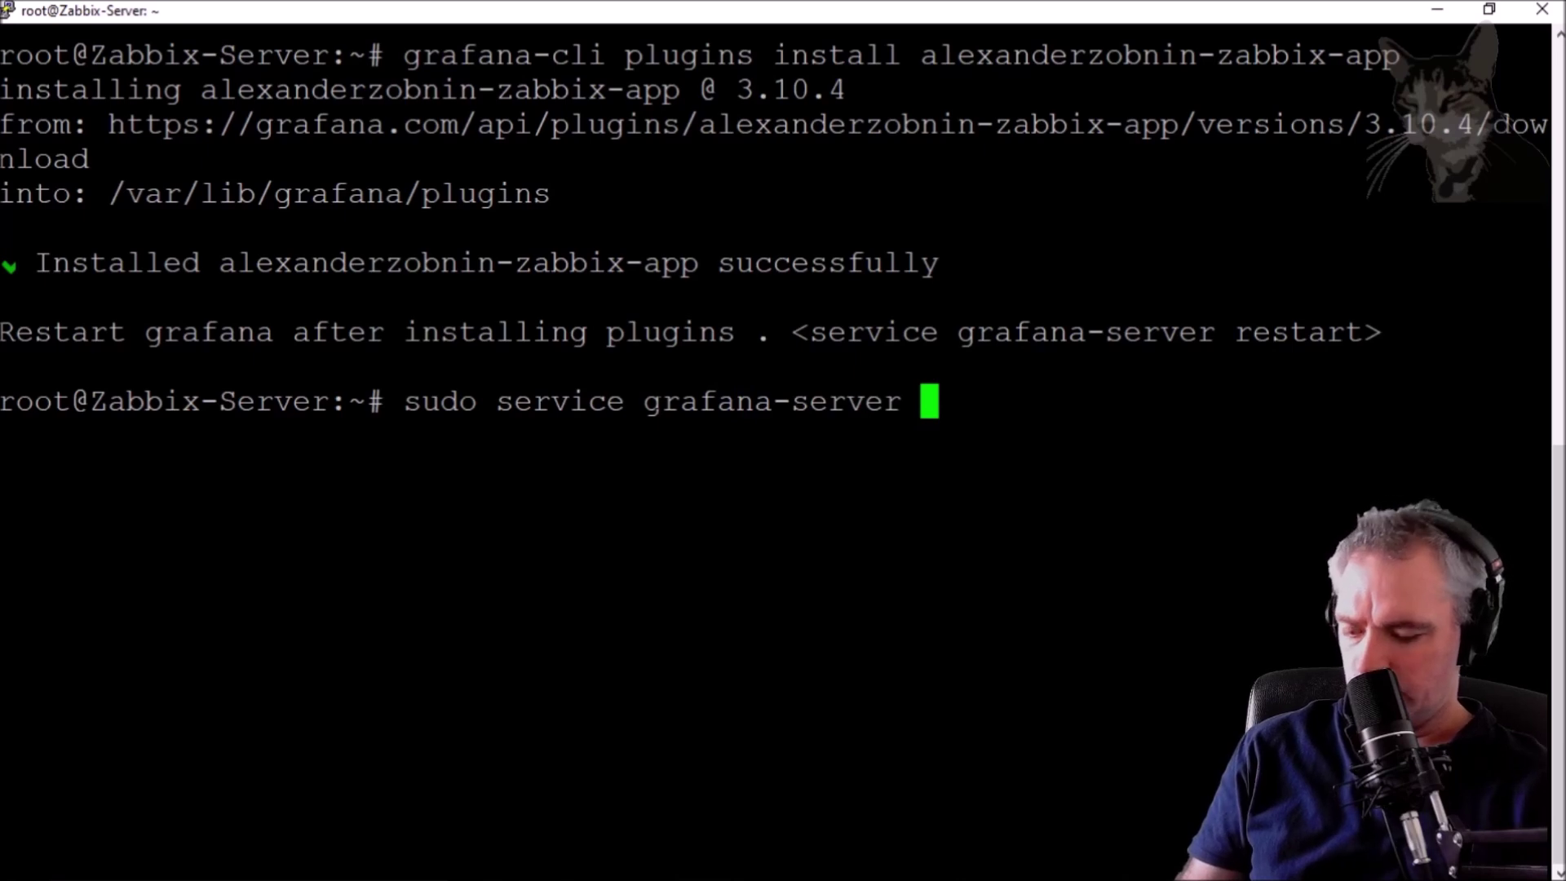
{"action": "type", "text": "restart"}
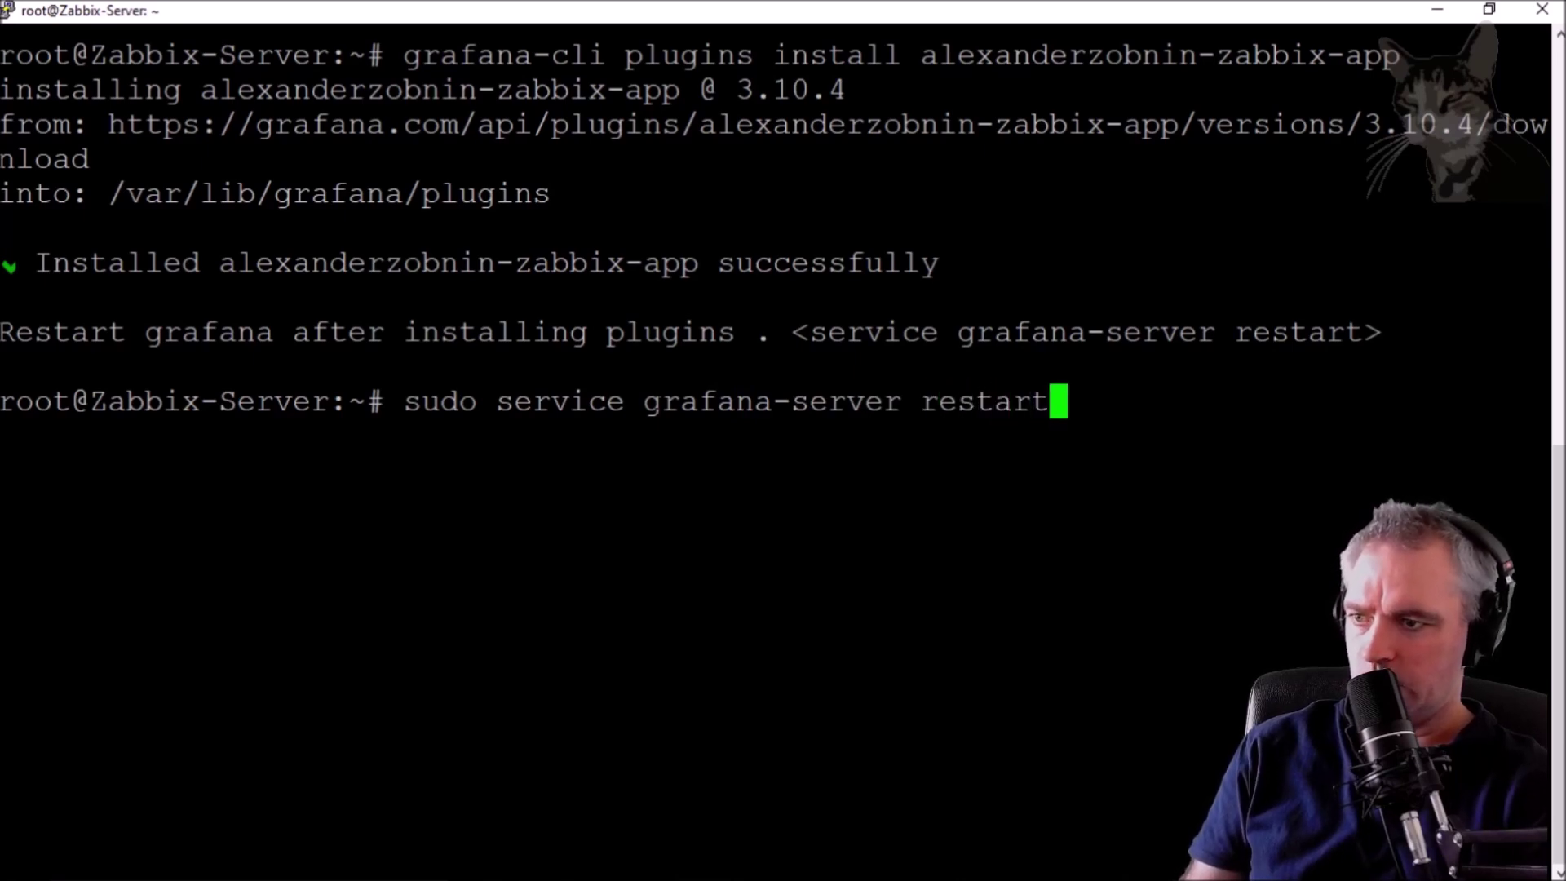
{"action": "key", "text": "Return"}
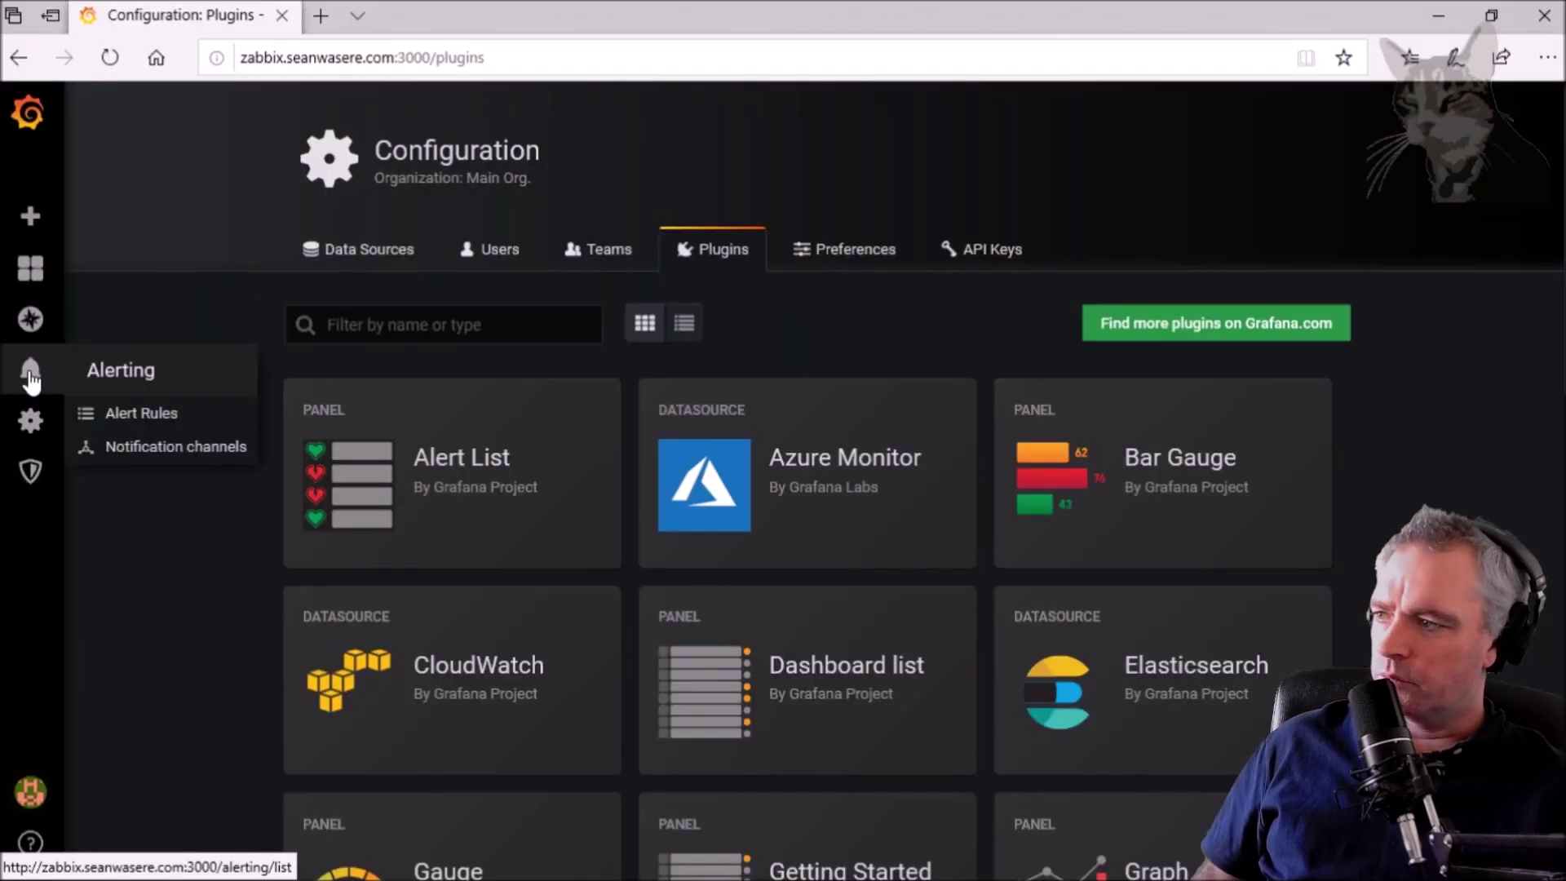
Find the Zabbix 3.10.4 card in the Plugins list and enable it from its Config page.
{"action": "mouse_move", "coordinate": [31, 421]}
{"action": "left_click", "coordinate": [139, 467]}
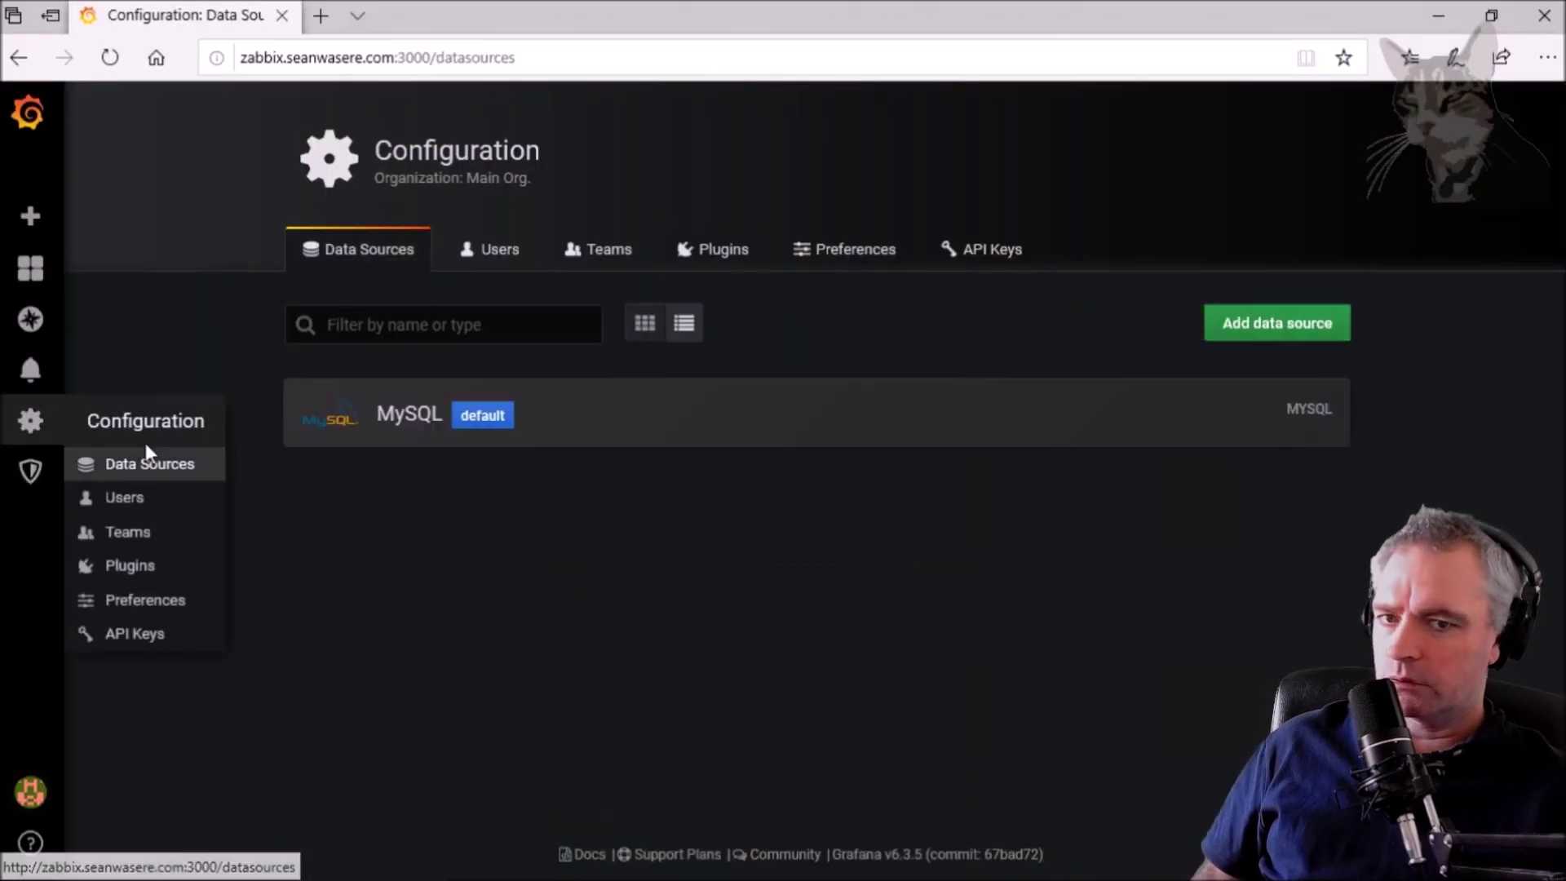
{"action": "left_click", "coordinate": [722, 257]}
{"action": "scroll", "coordinate": [804, 490], "scroll_direction": "down", "scroll_amount": 15}
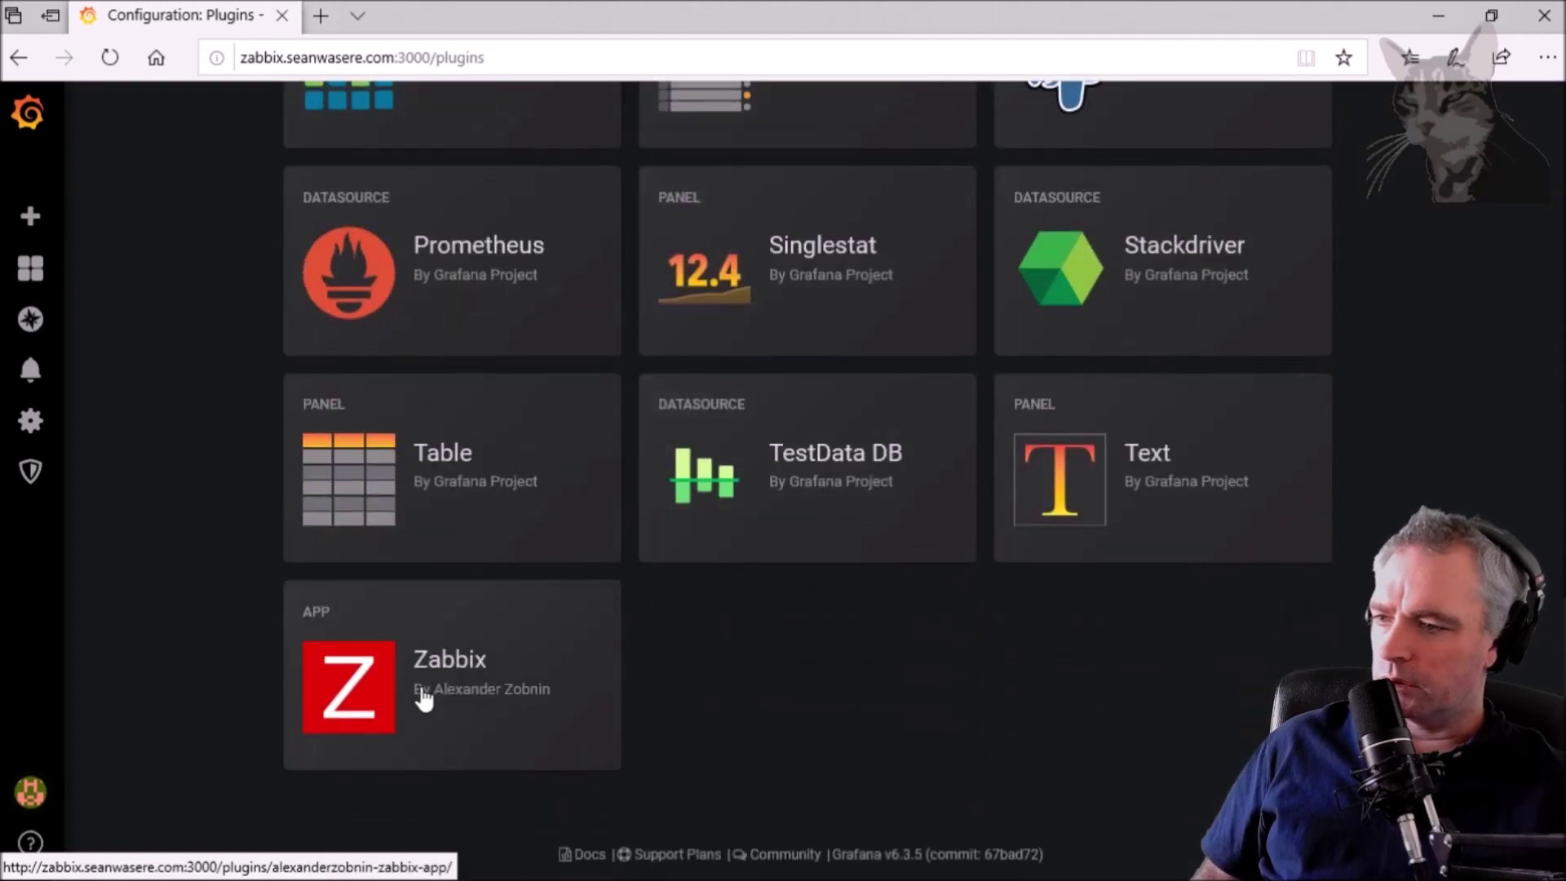
{"action": "left_click", "coordinate": [436, 683]}
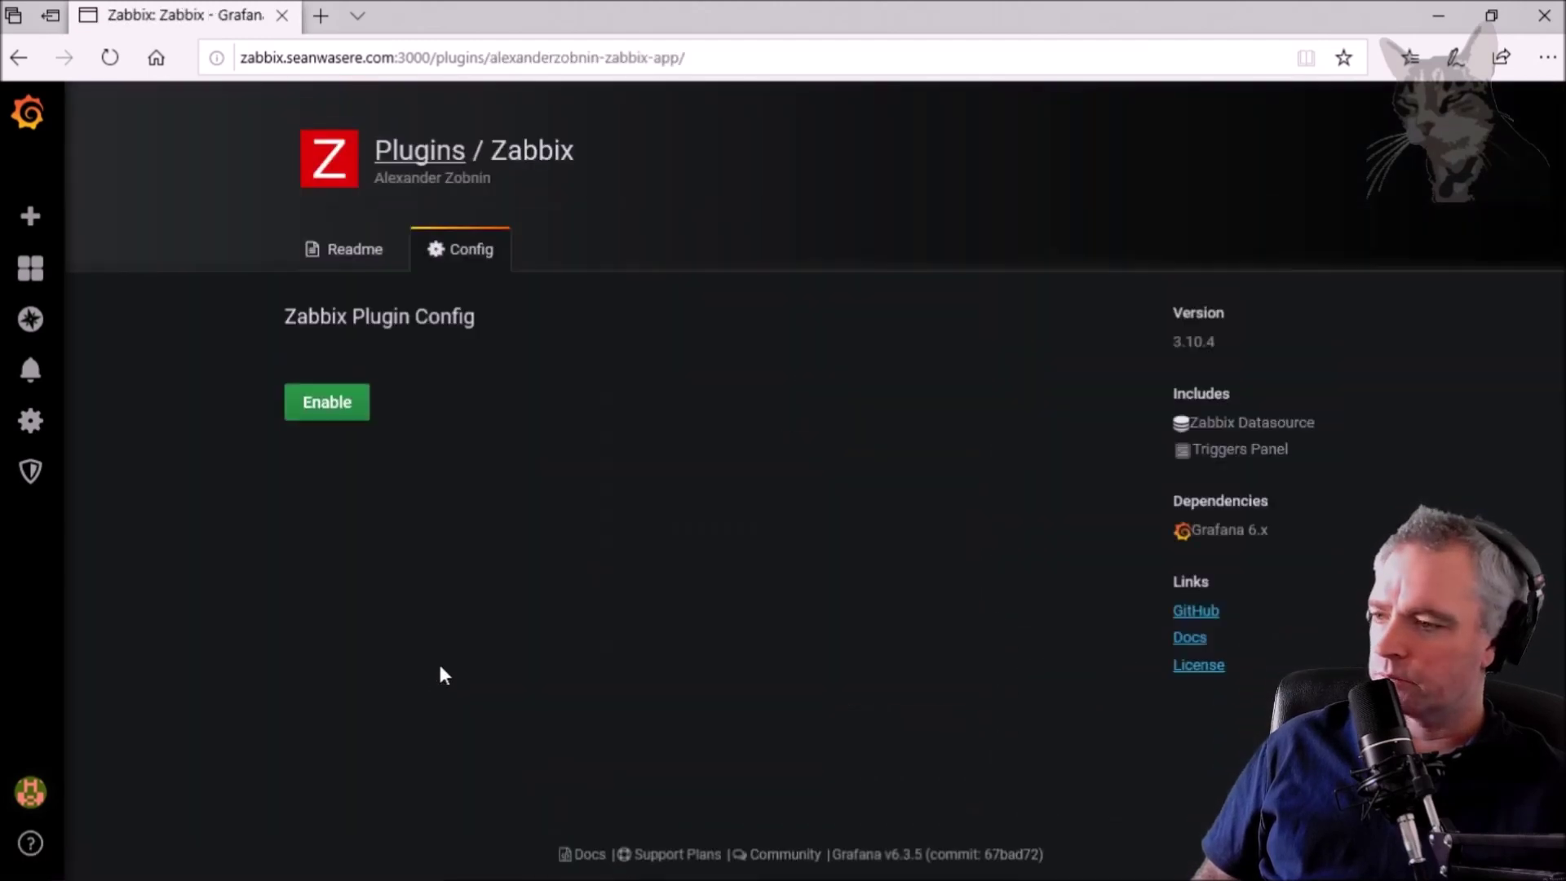
{"action": "left_click", "coordinate": [330, 416]}
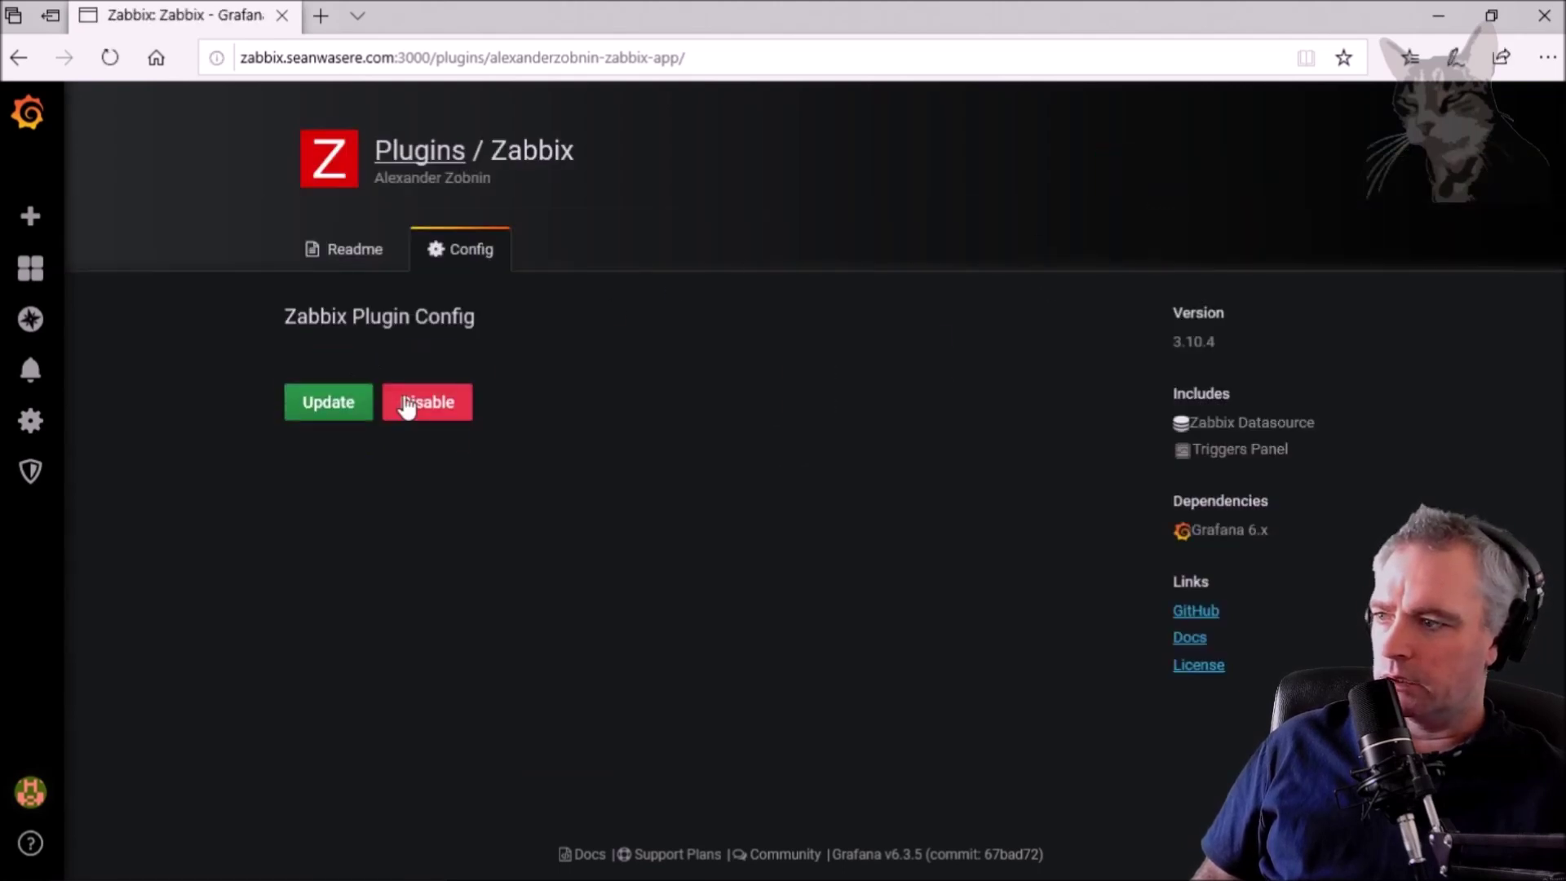
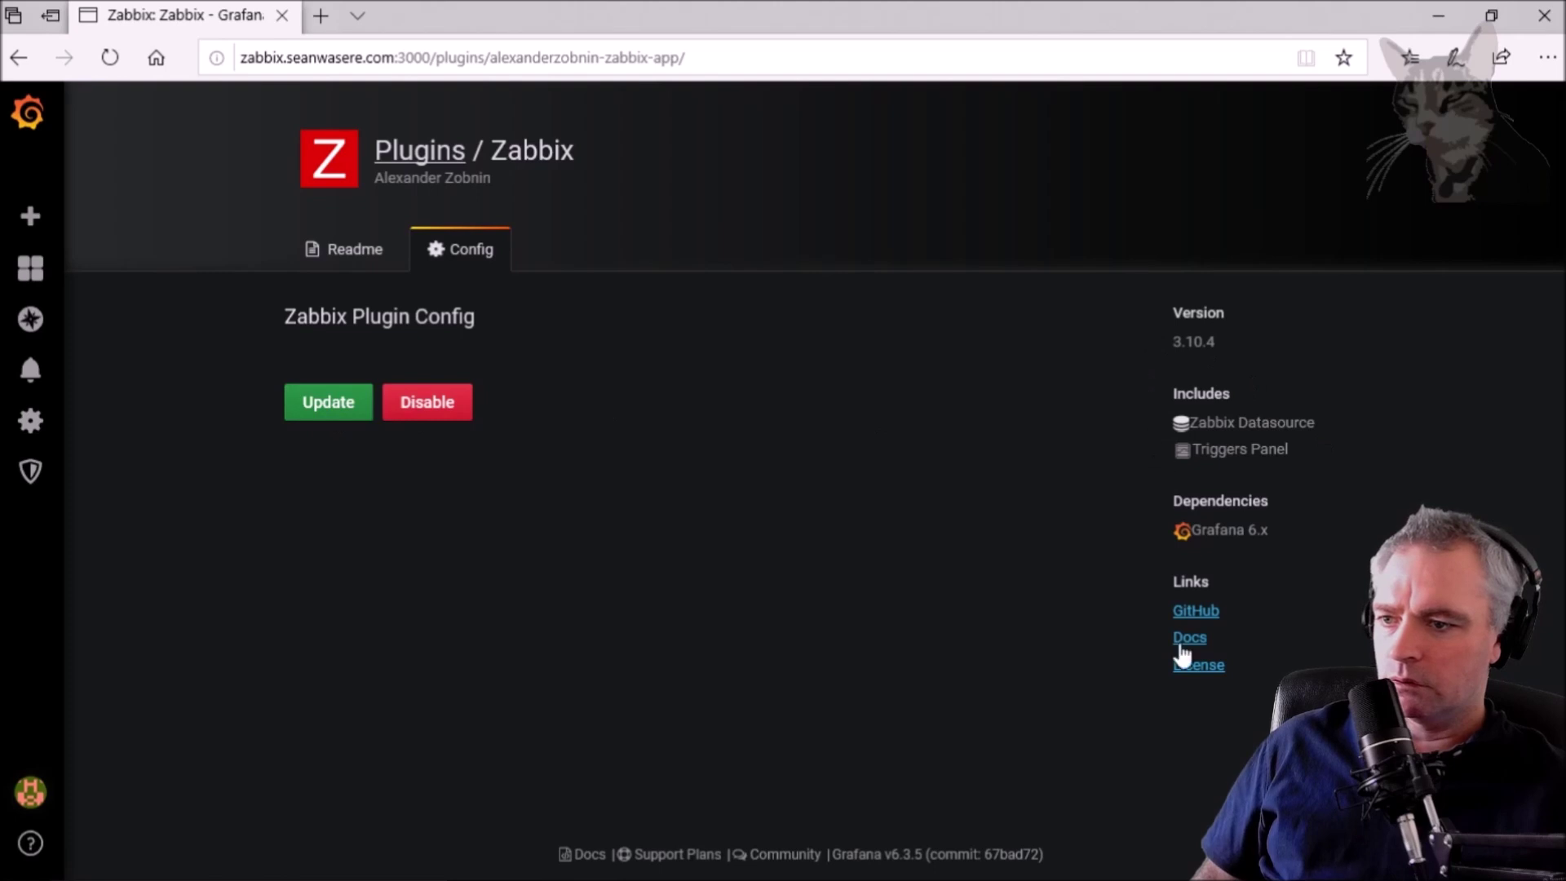
Add a new Zabbix data source from Configuration > Data Sources and open its settings.
{"action": "mouse_move", "coordinate": [25, 380]}
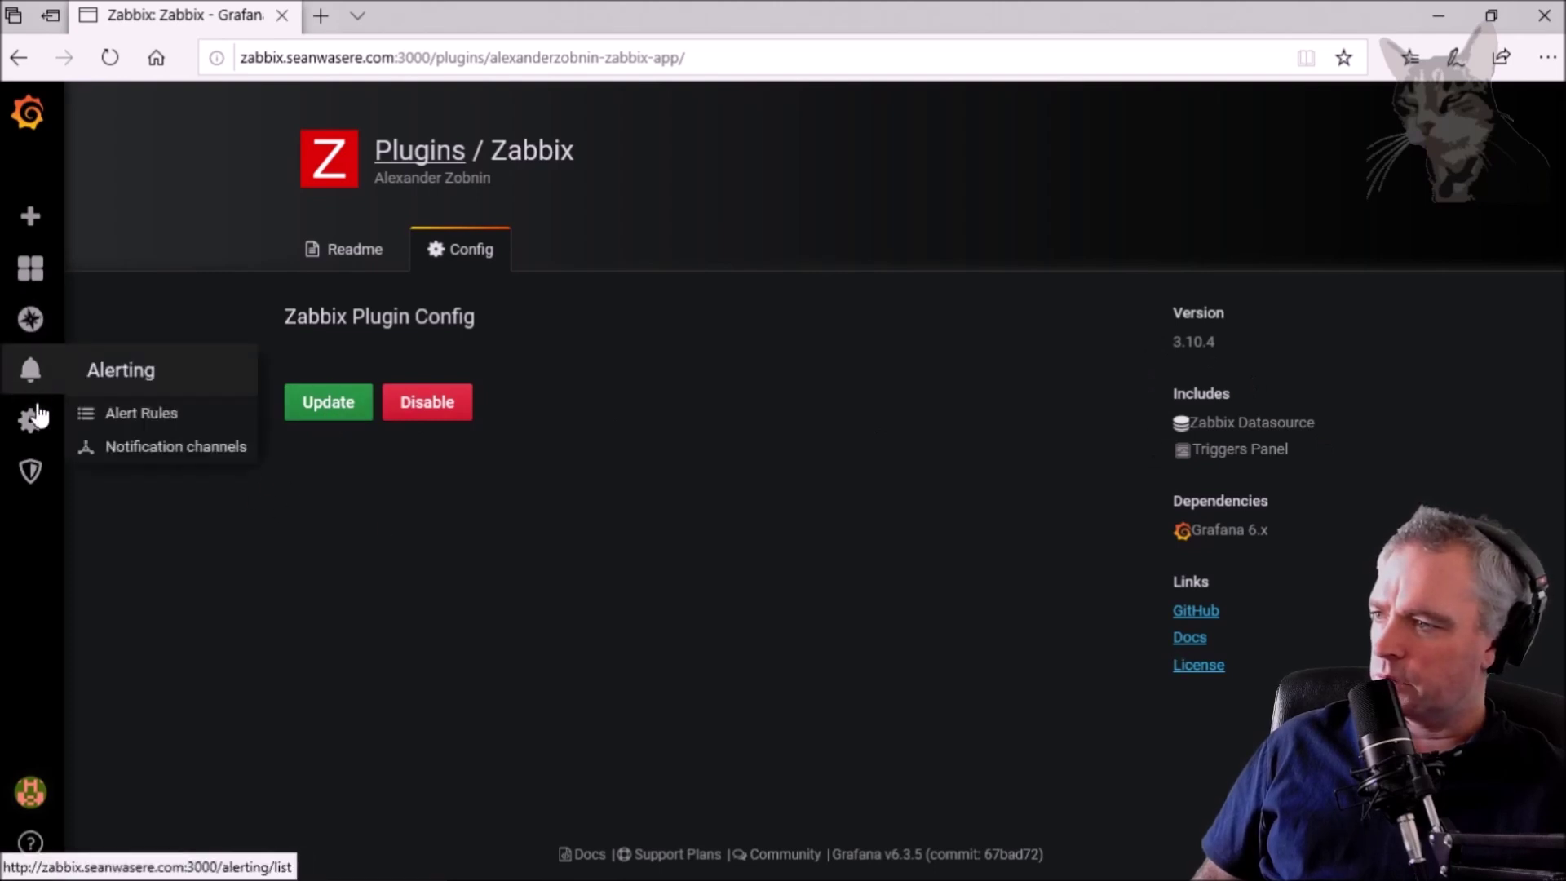
{"action": "mouse_move", "coordinate": [103, 436]}
{"action": "left_click", "coordinate": [131, 463]}
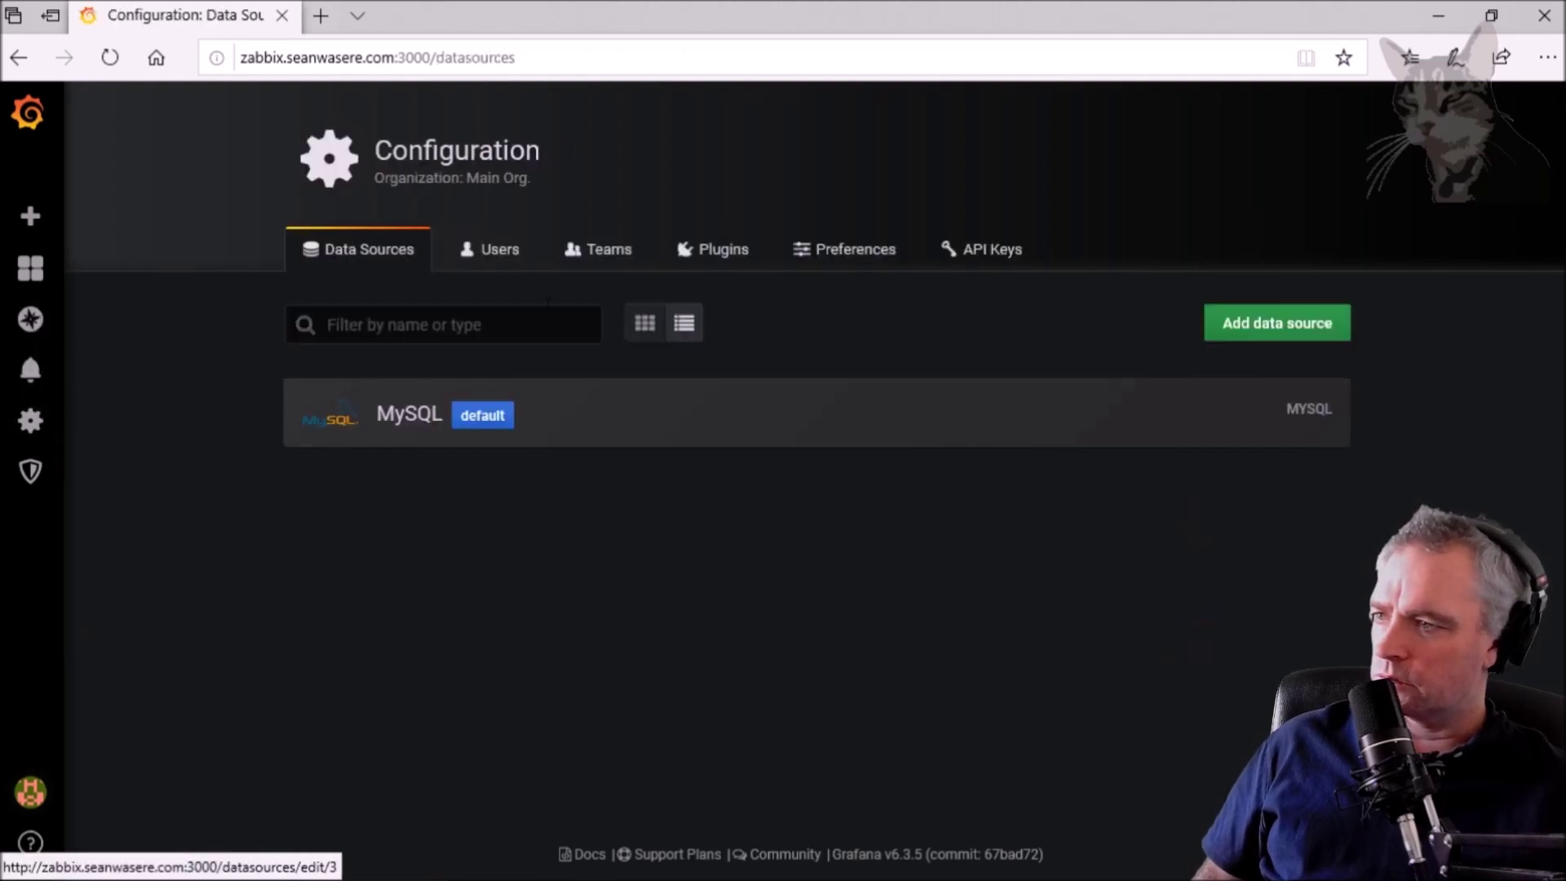
{"action": "left_click", "coordinate": [1261, 319]}
{"action": "scroll", "coordinate": [681, 358], "scroll_direction": "down", "scroll_amount": 12}
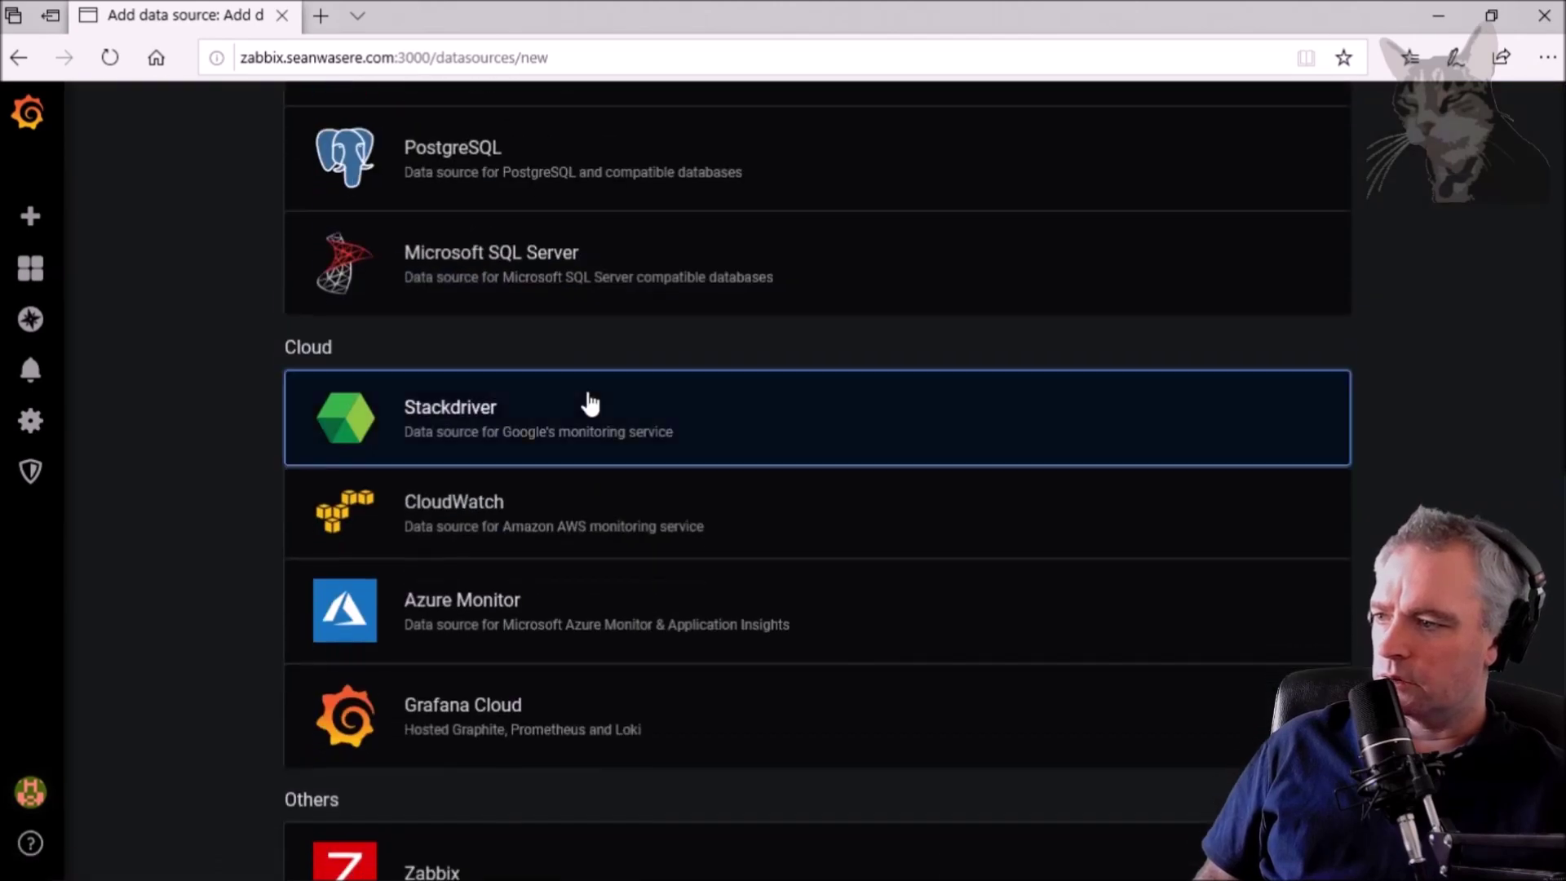
{"action": "scroll", "coordinate": [591, 400], "scroll_direction": "down", "scroll_amount": 4}
{"action": "mouse_move", "coordinate": [413, 595]}
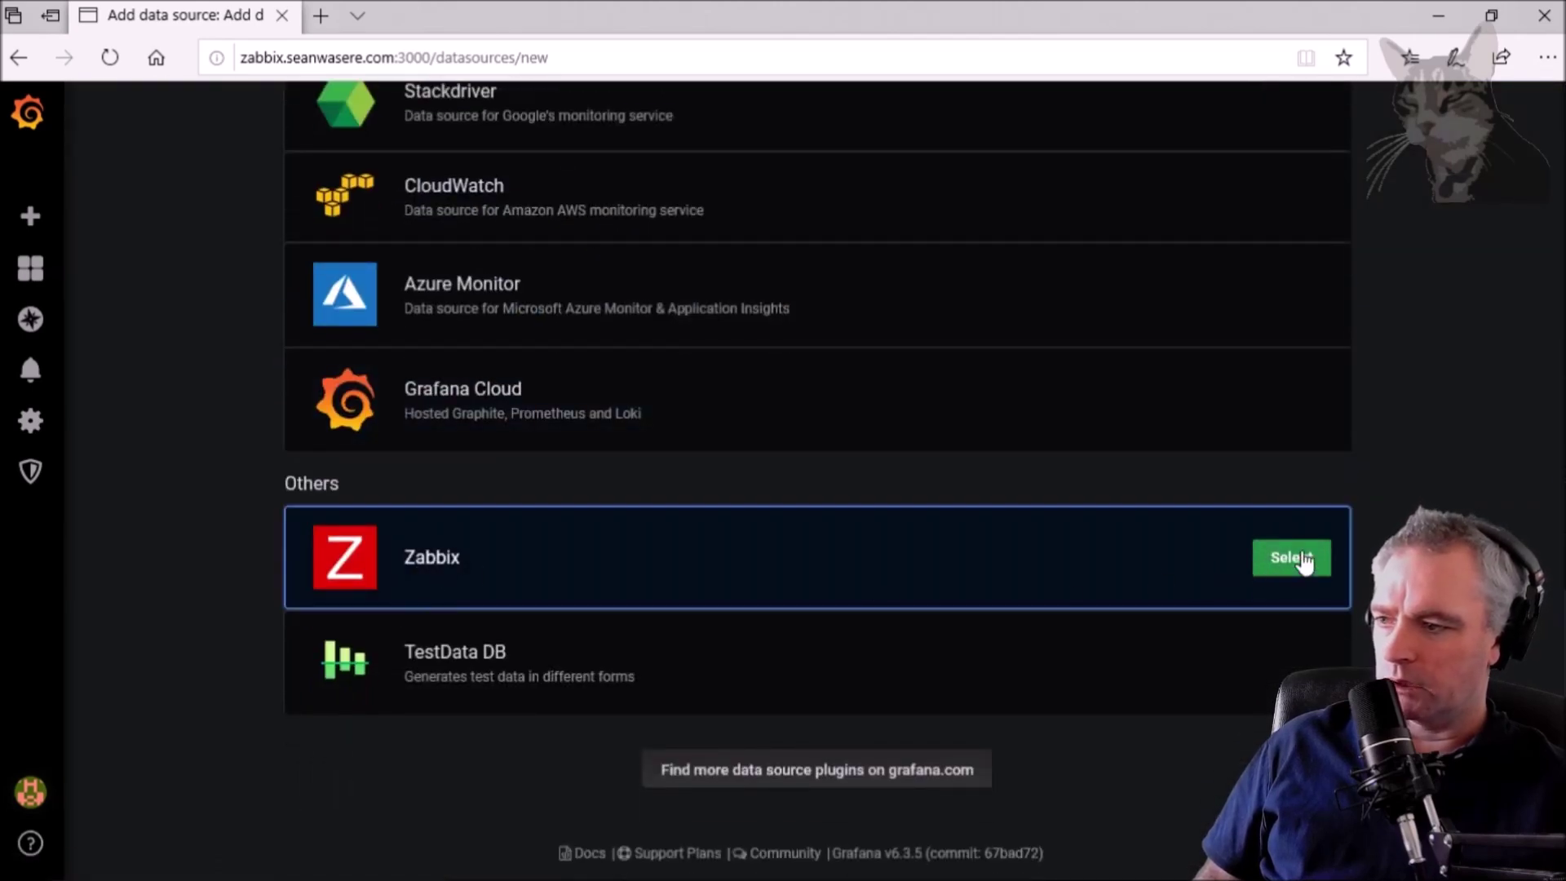
{"action": "left_click", "coordinate": [1303, 558]}
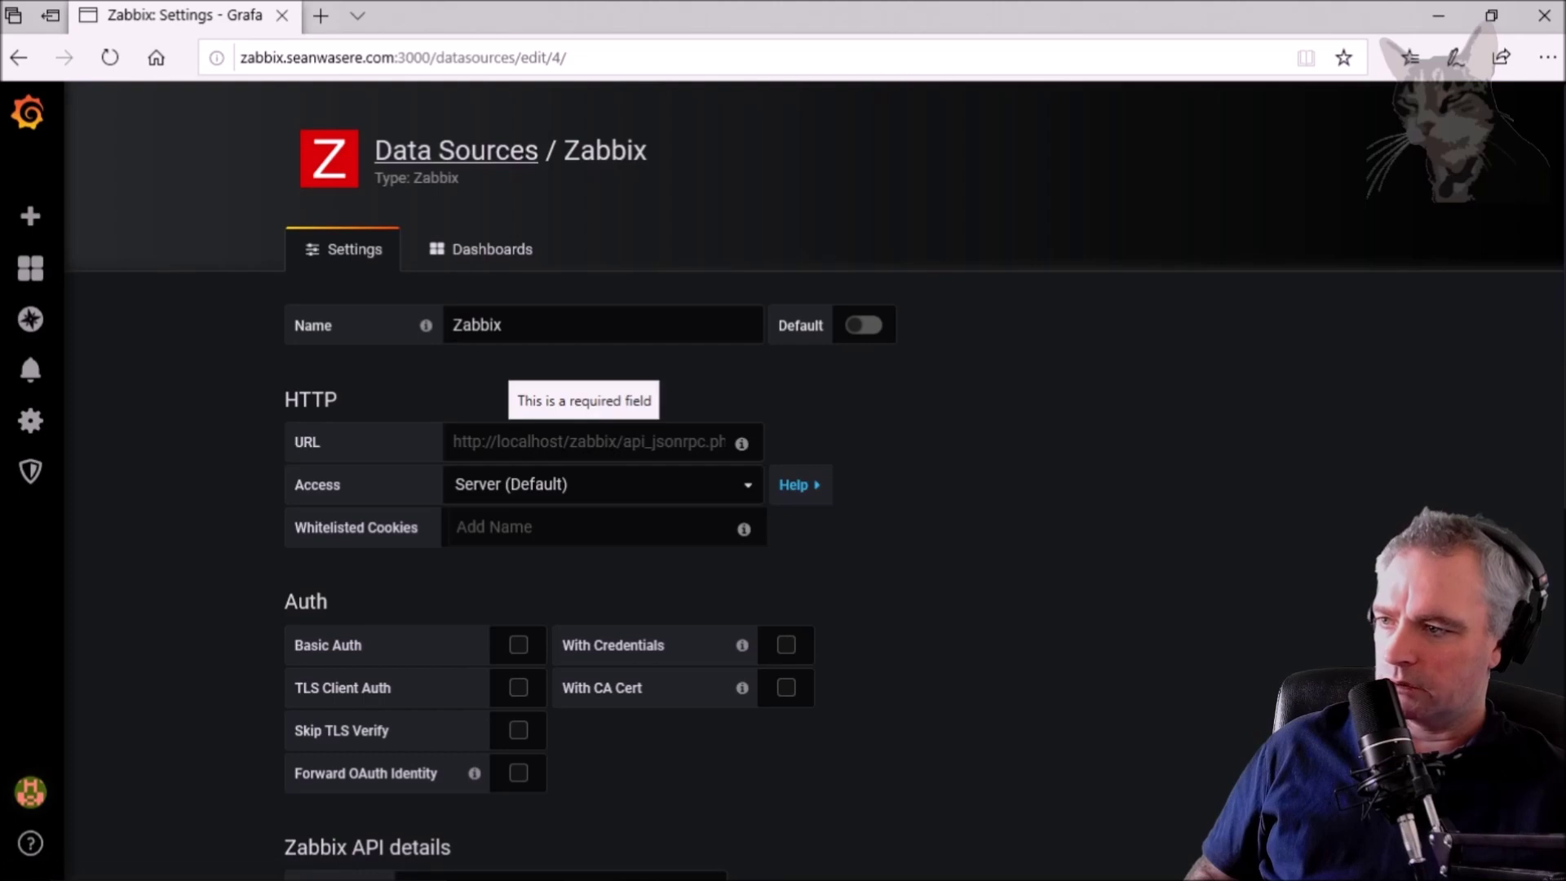
{"action": "left_click", "coordinate": [587, 442]}
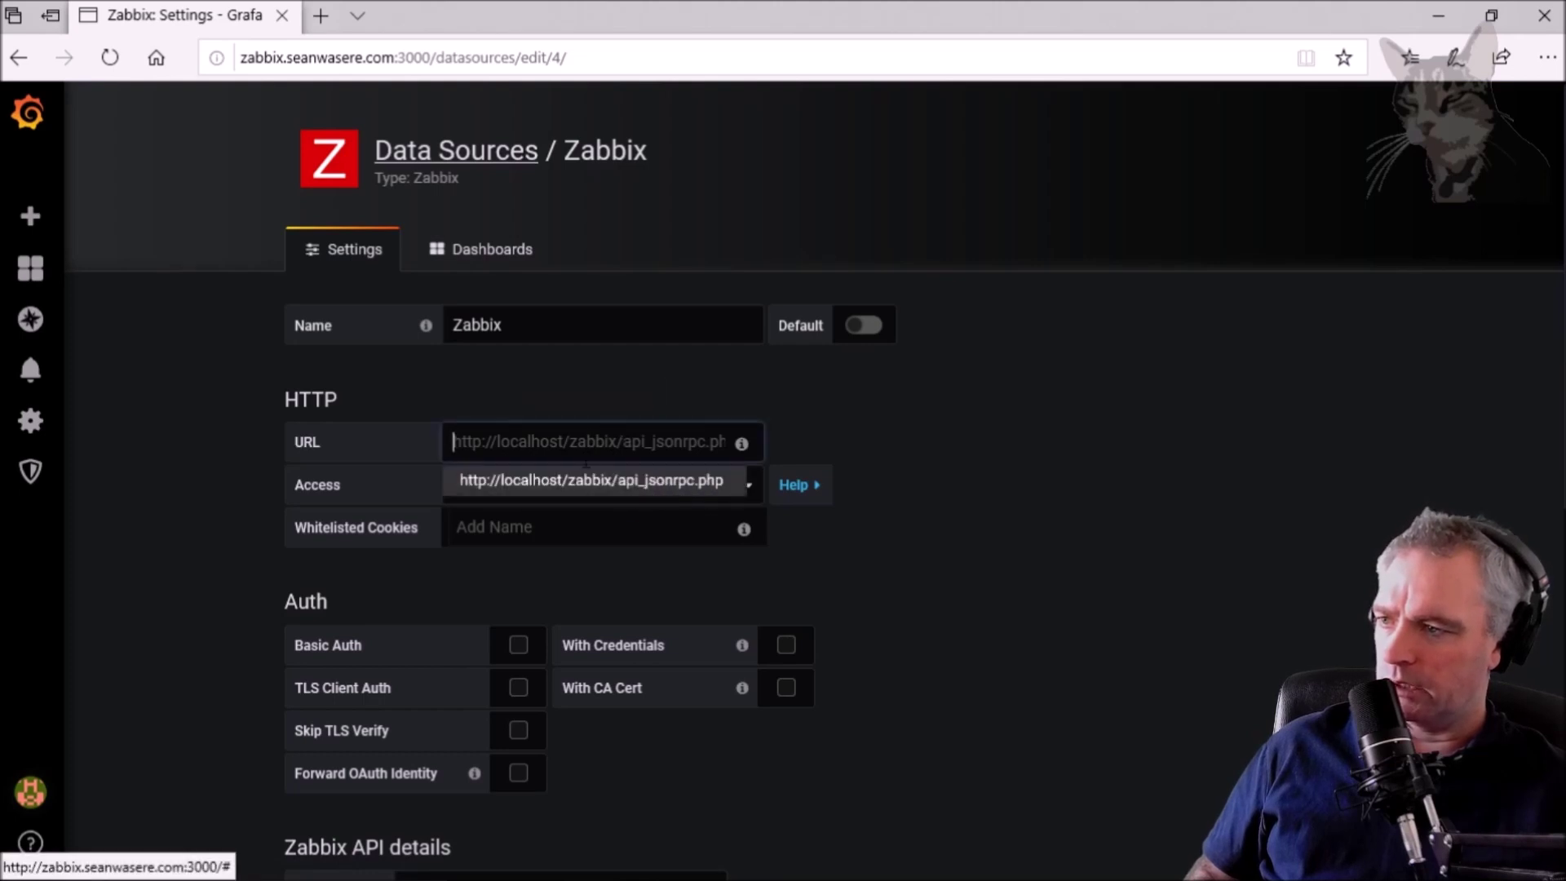
{"action": "type", "text": "http://zabbix.seanwasere.com/zabbix/api_jsonrpc.php"}
{"action": "left_click", "coordinate": [844, 487]}
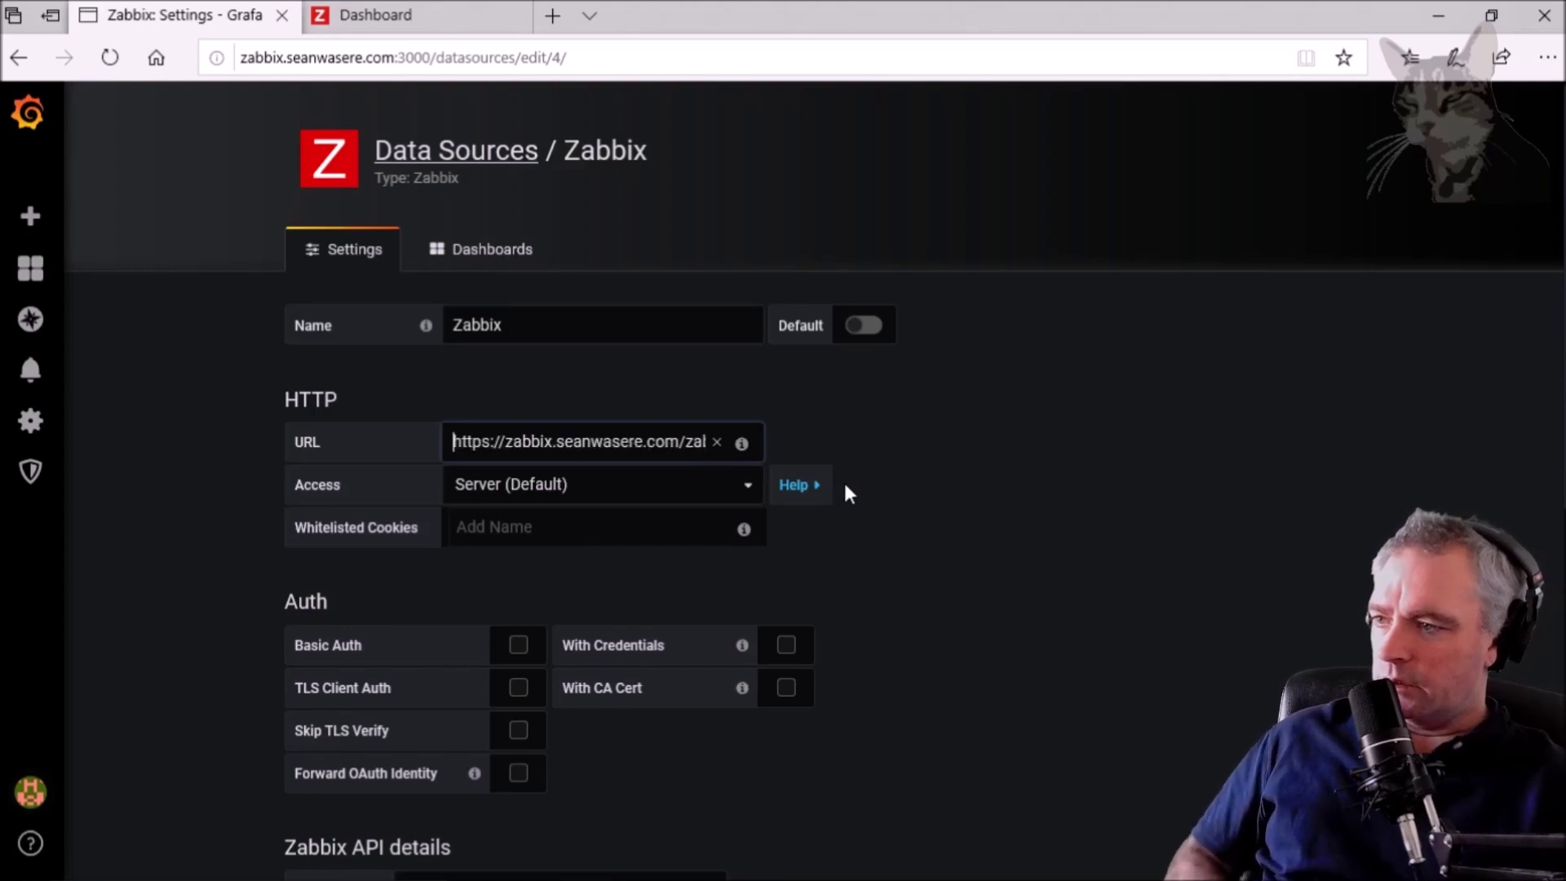
{"action": "key", "text": "shift+Tab"}
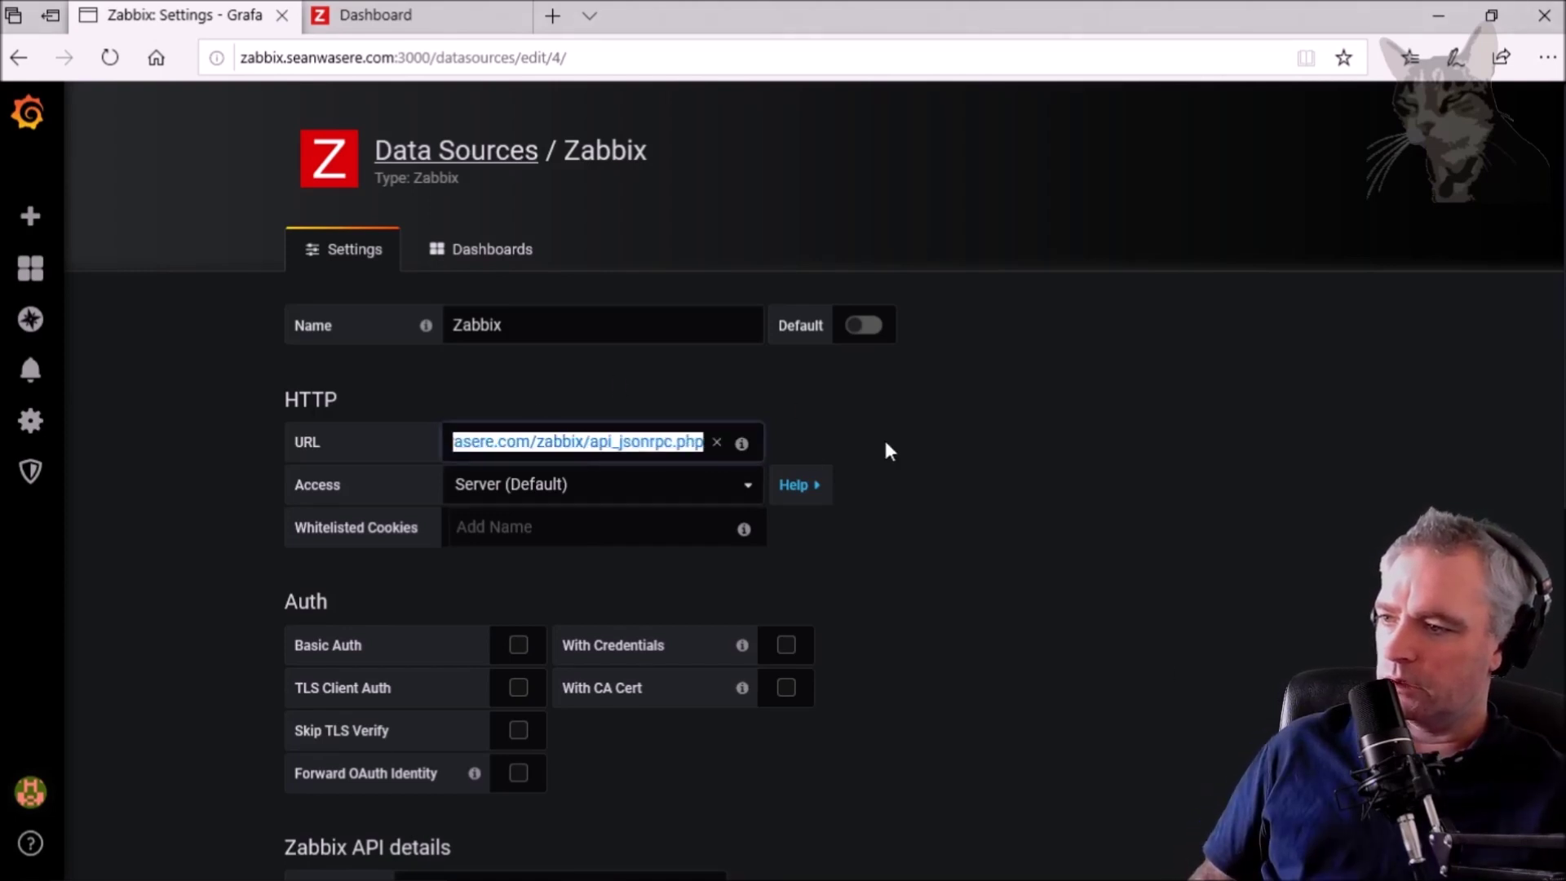
{"action": "left_click", "coordinate": [1065, 499]}
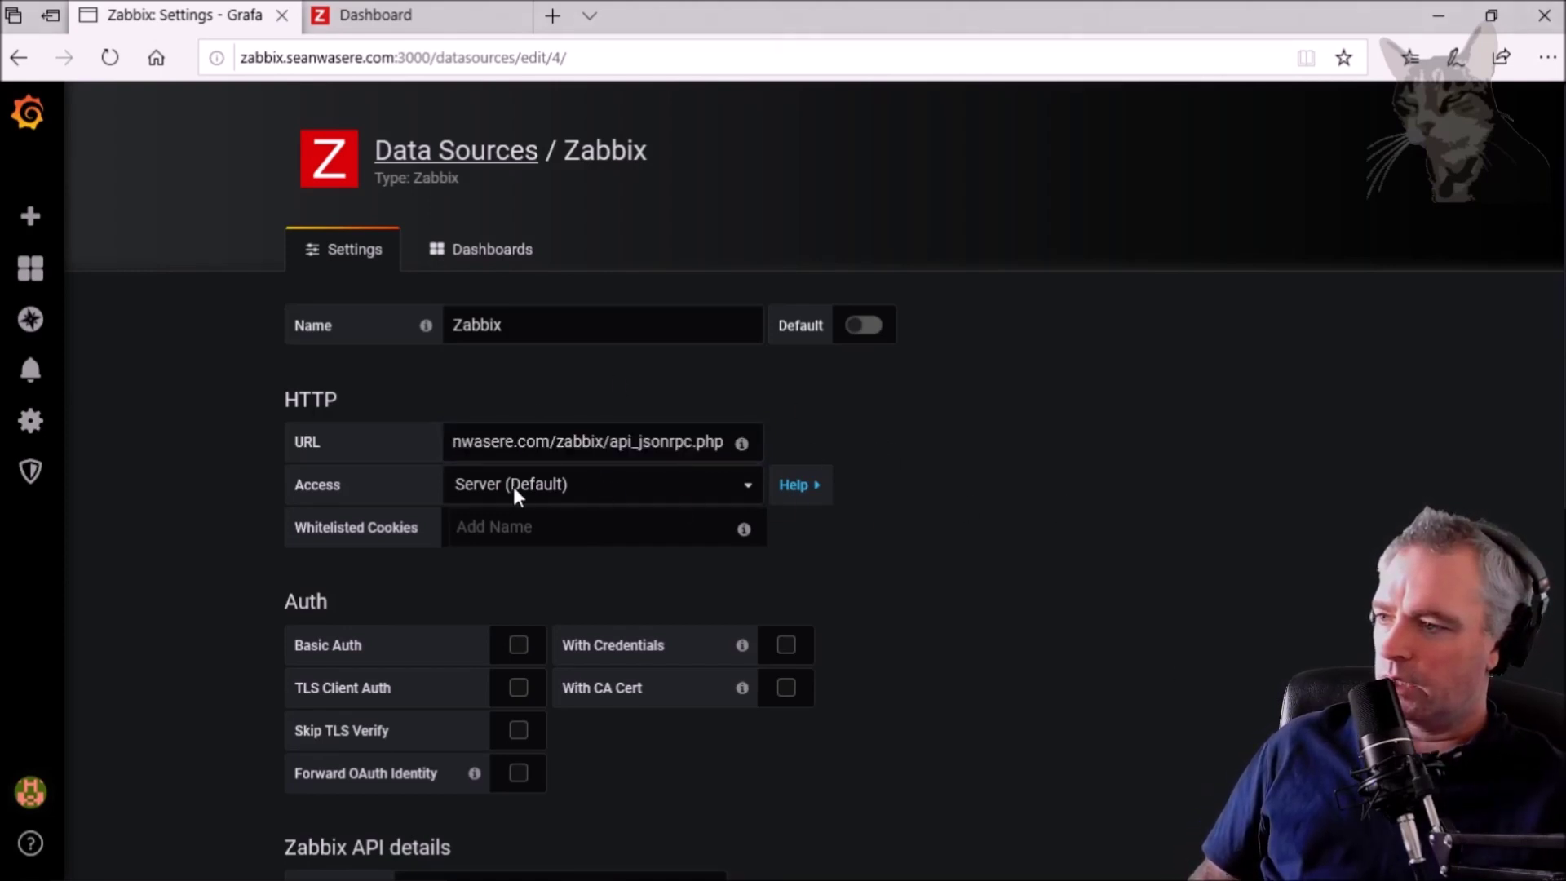
{"action": "left_click", "coordinate": [692, 501]}
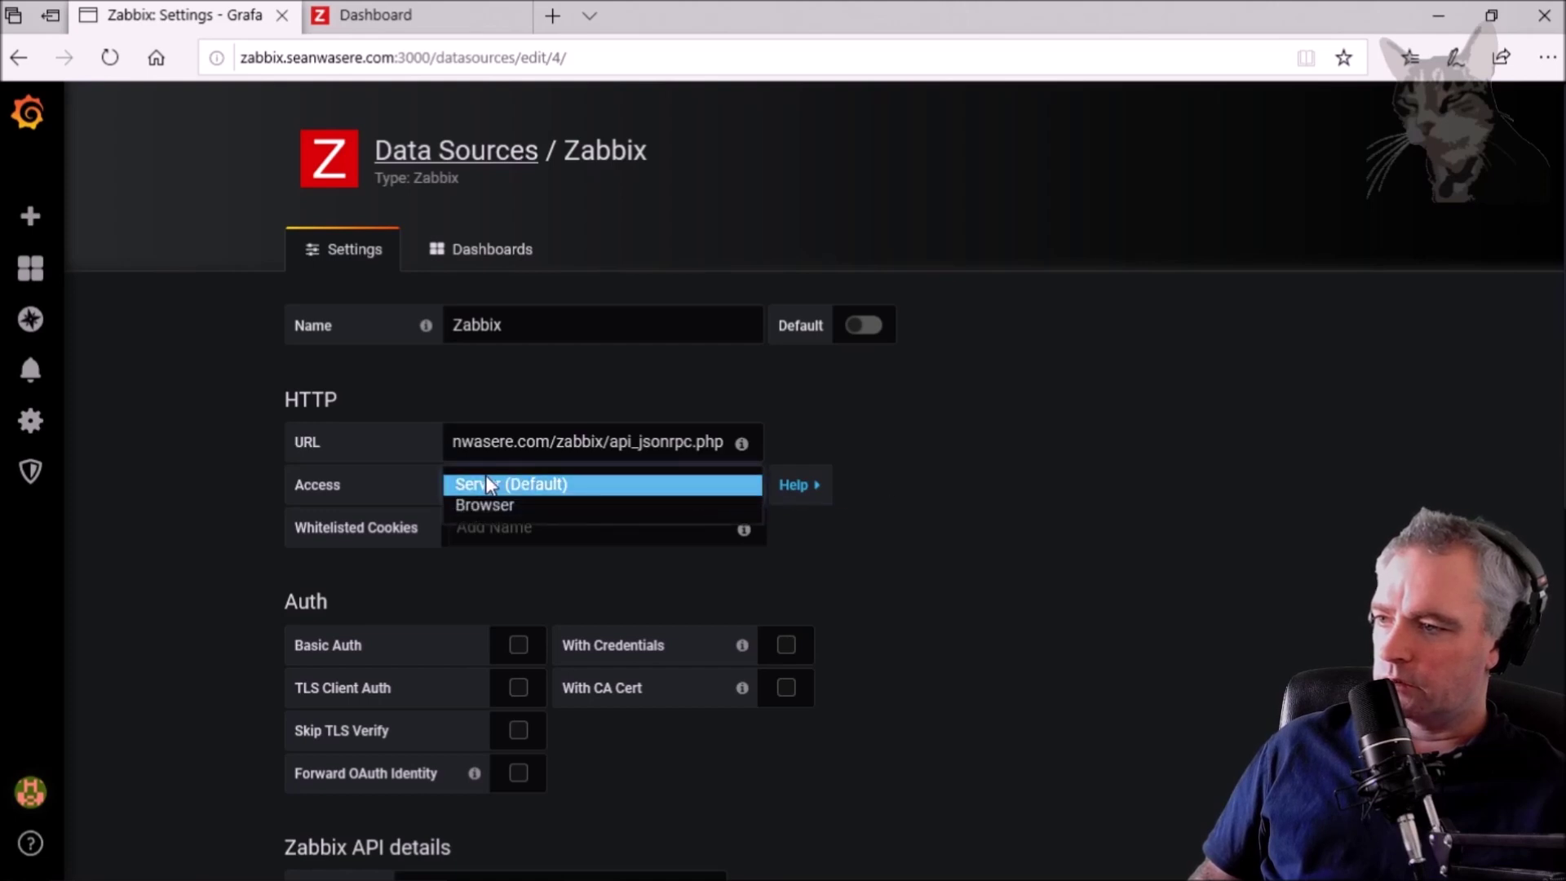
{"action": "left_click", "coordinate": [1075, 462]}
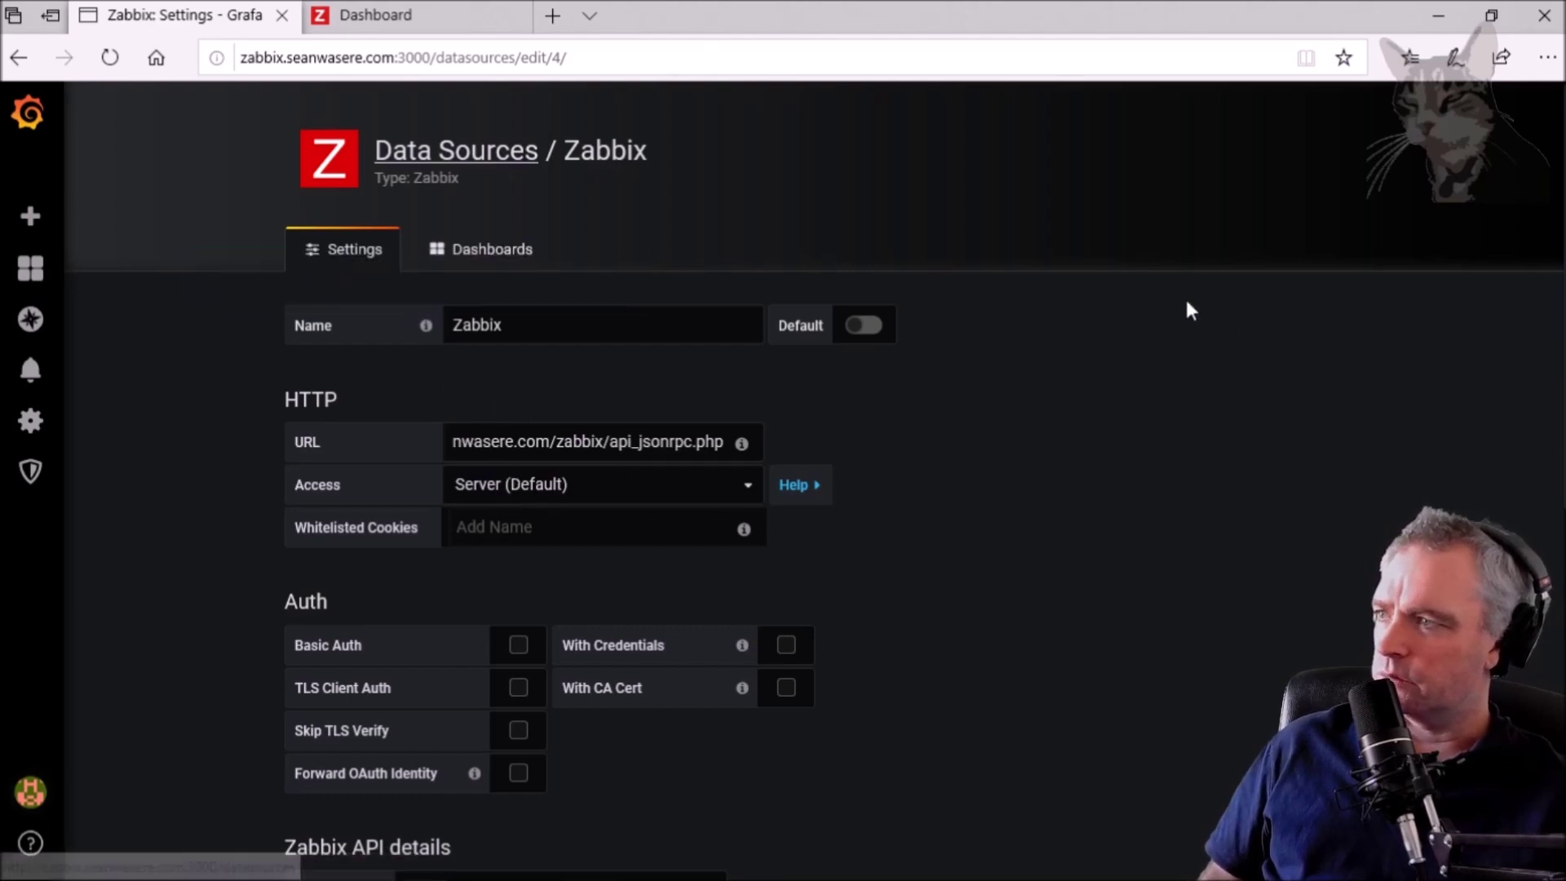
{"action": "scroll", "coordinate": [921, 575], "scroll_direction": "down", "scroll_amount": 5}
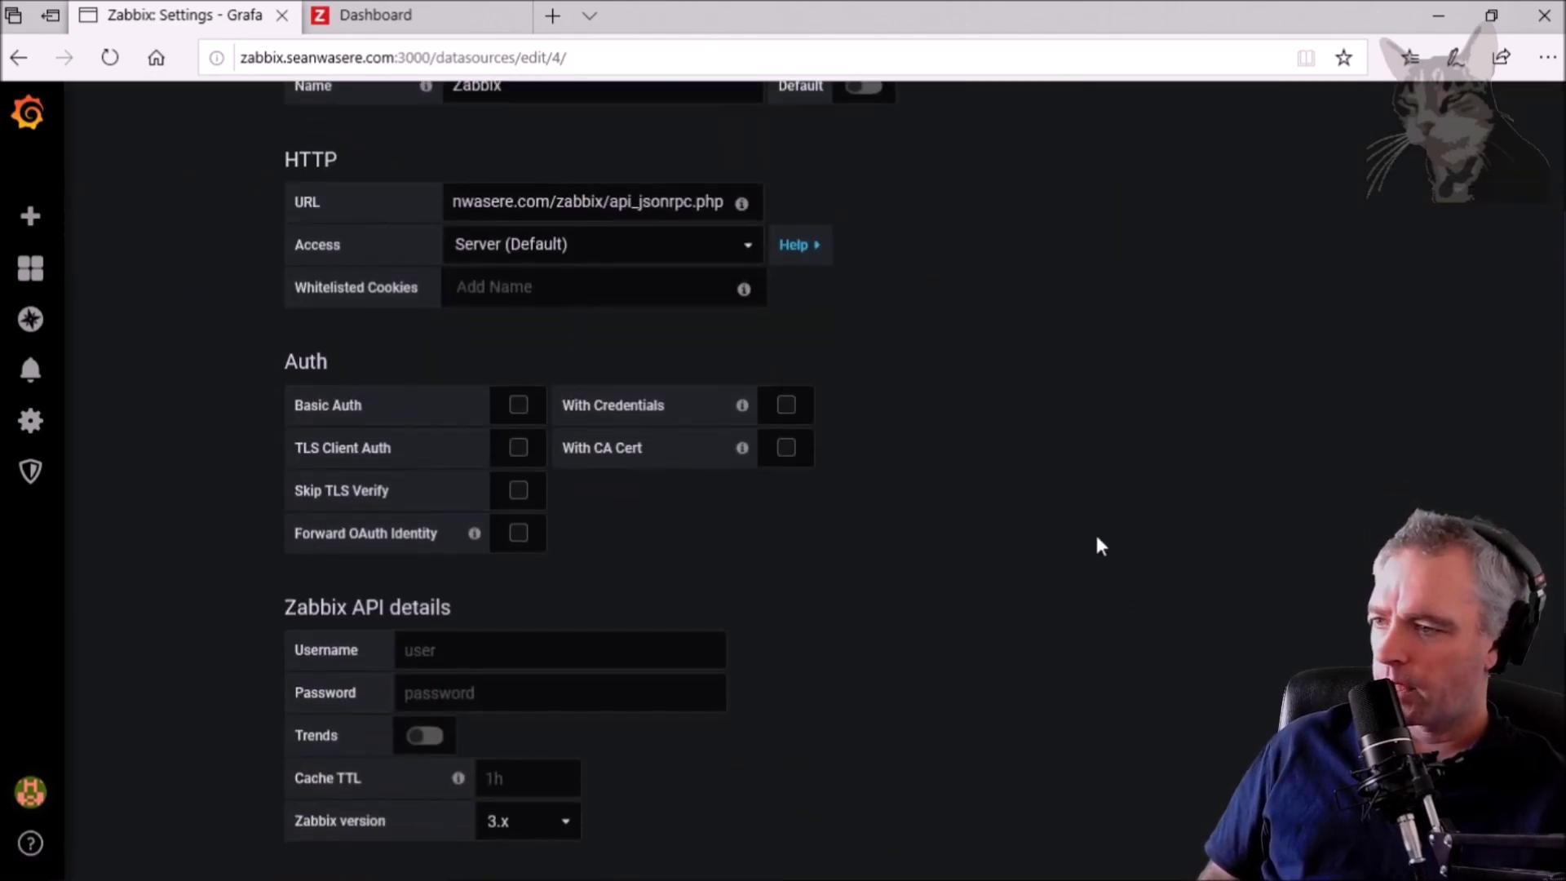
Enter the Zabbix API username and password under Zabbix API details.
{"action": "scroll", "coordinate": [705, 493], "scroll_direction": "down", "scroll_amount": 2}
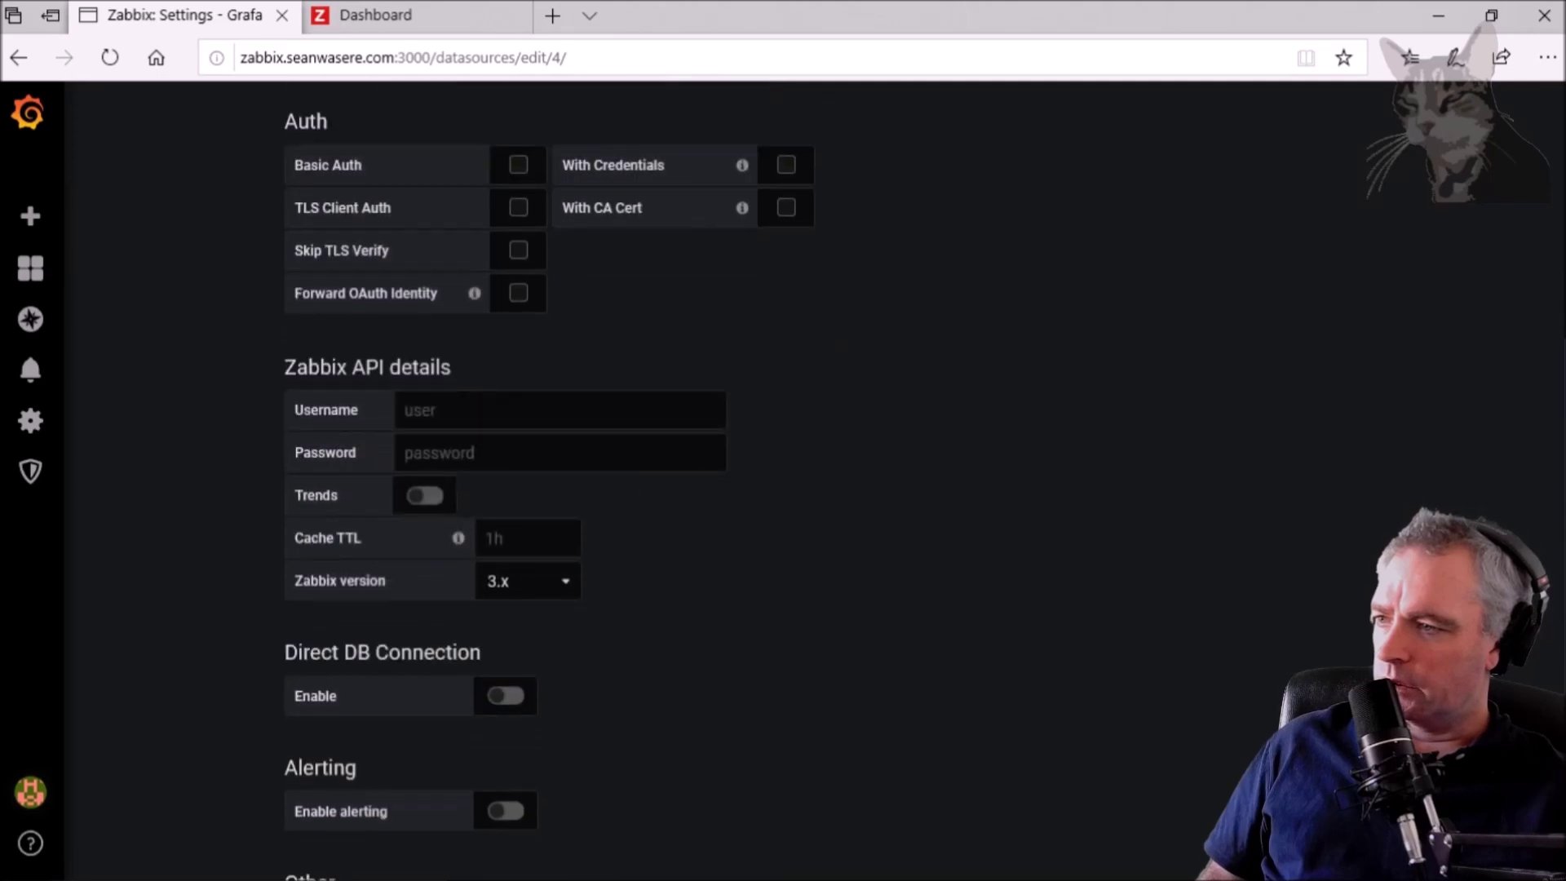
{"action": "left_click", "coordinate": [560, 411]}
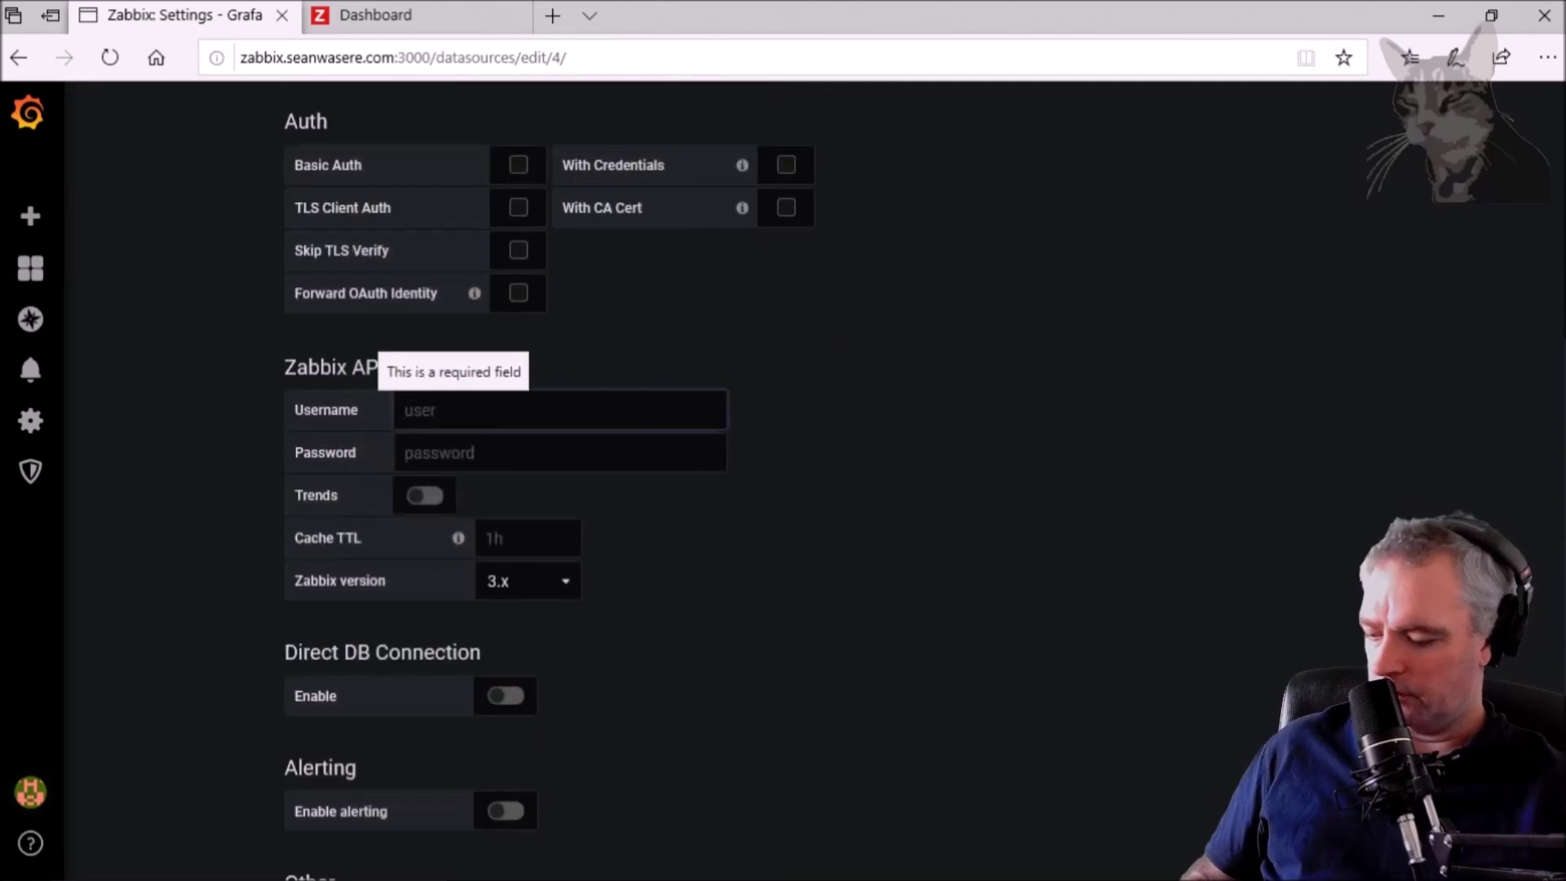
{"action": "type", "text": "admin"}
{"action": "left_click", "coordinate": [559, 453]}
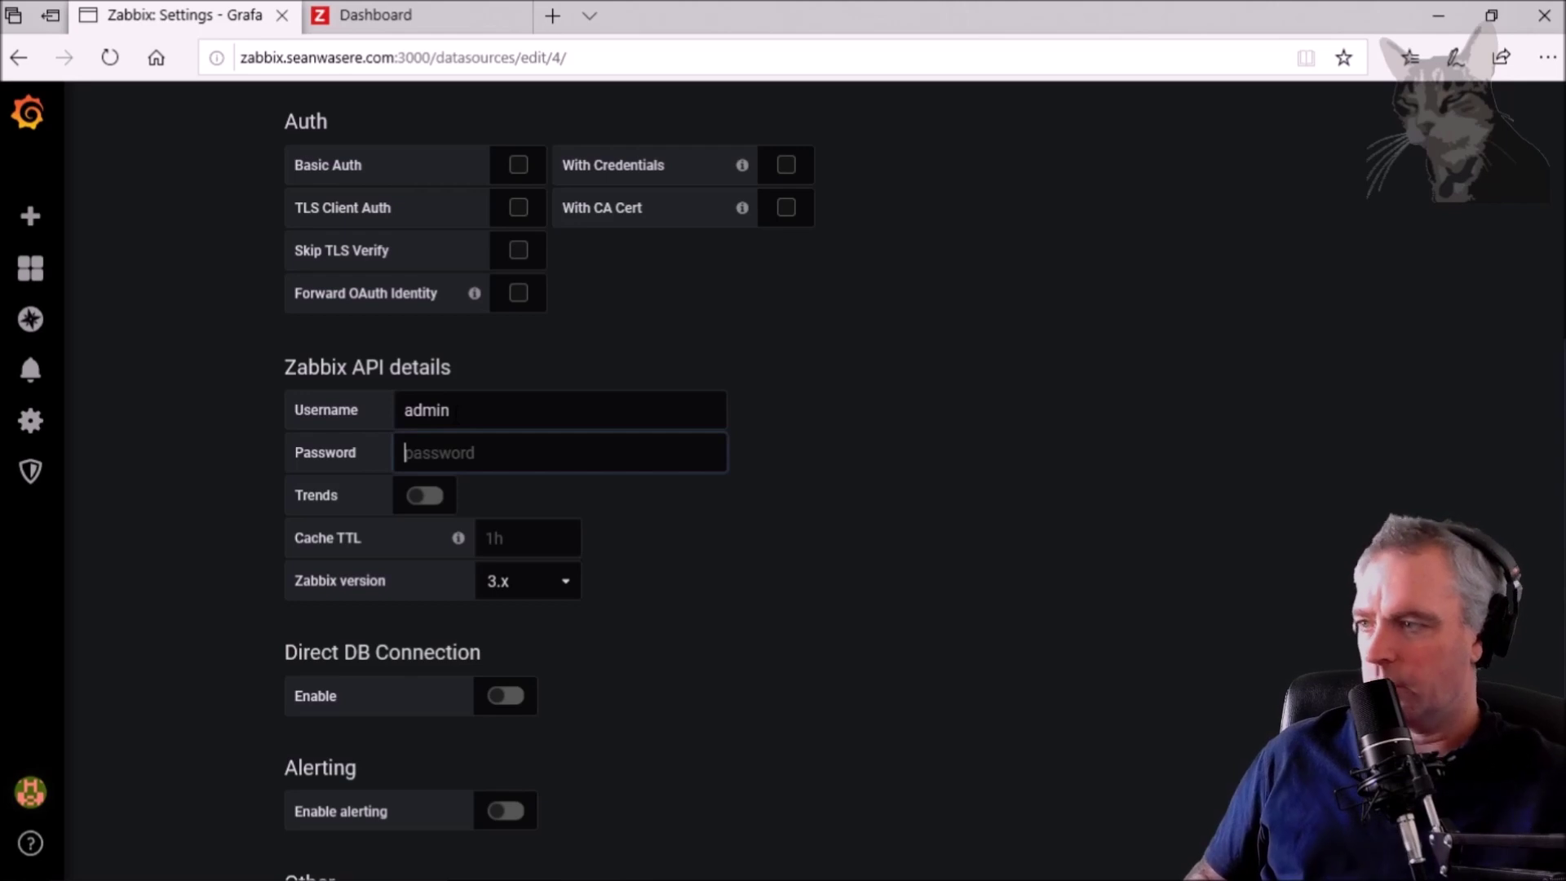
{"action": "left_click", "coordinate": [406, 409]}
{"action": "key", "text": "Tab"}
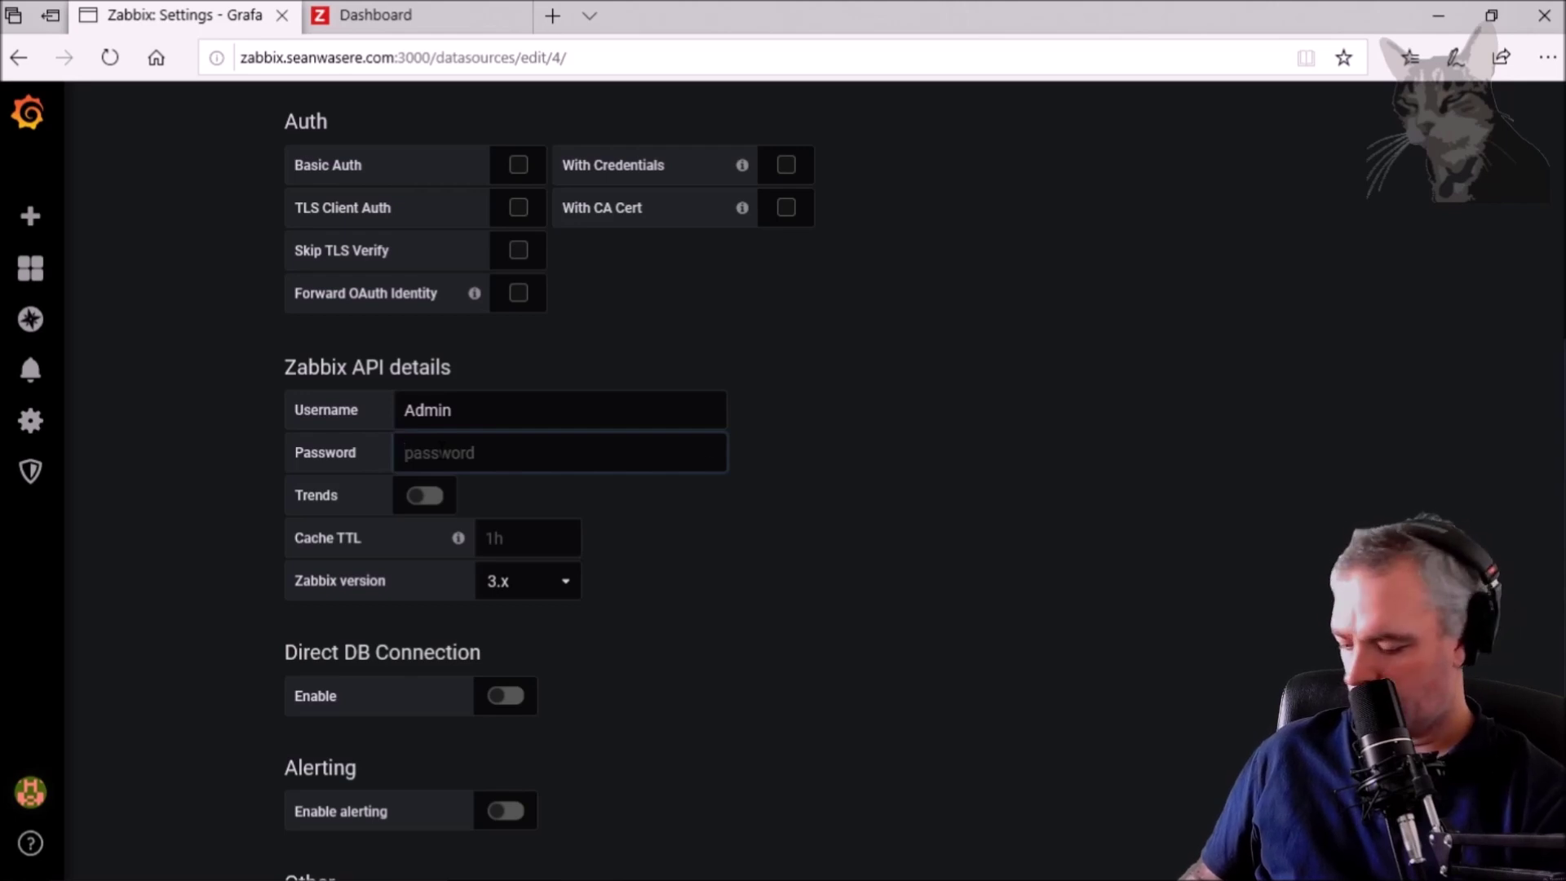
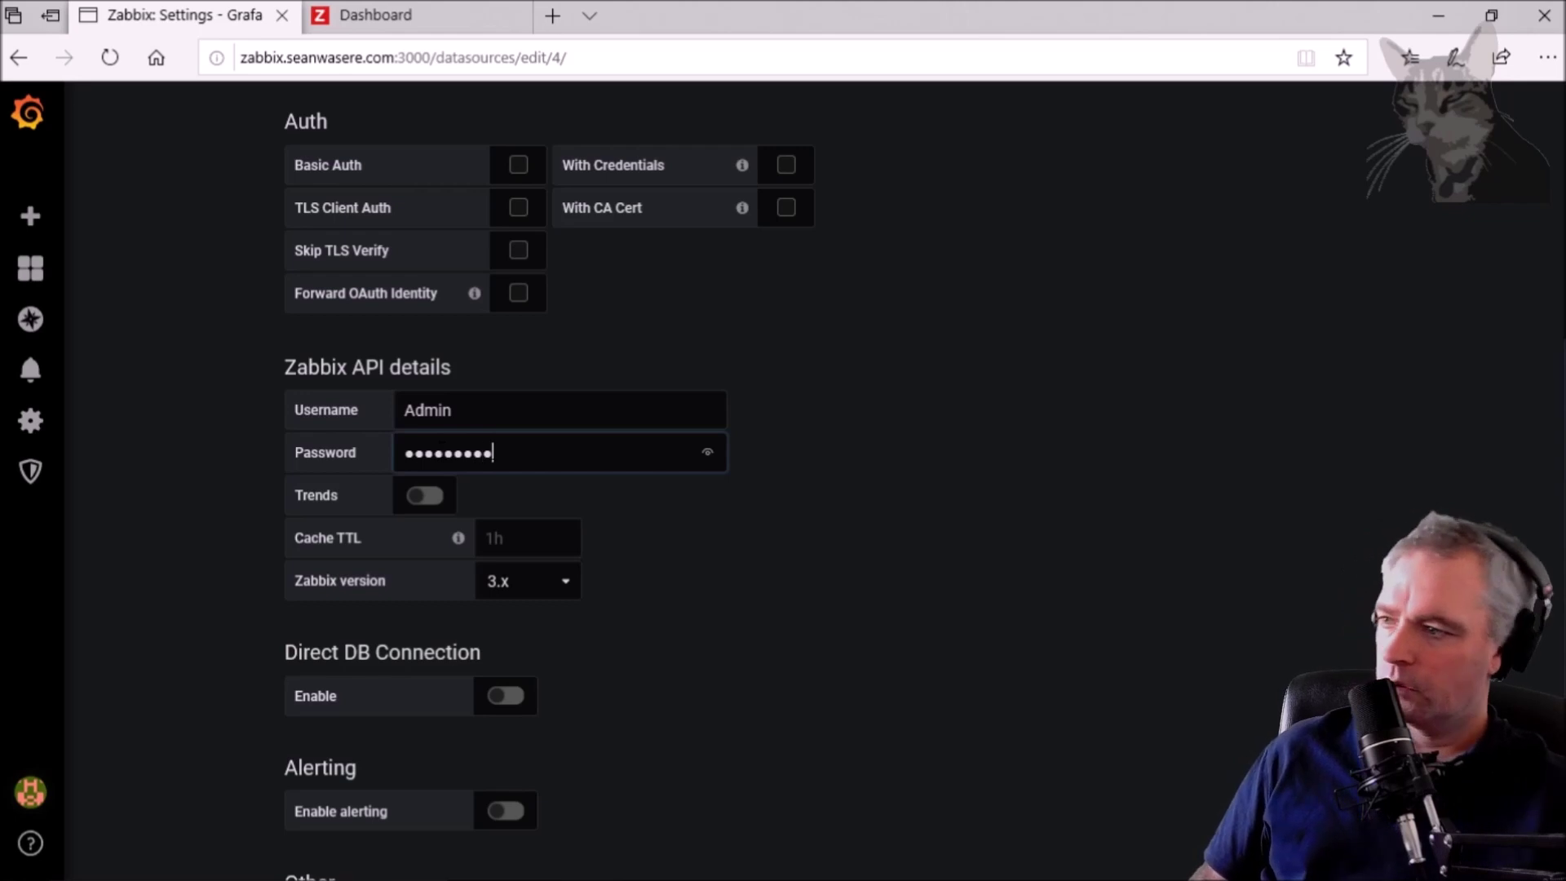
Enable Direct DB Connection and choose MySQL as its data source.
{"action": "scroll", "coordinate": [788, 485], "scroll_direction": "down", "scroll_amount": 3}
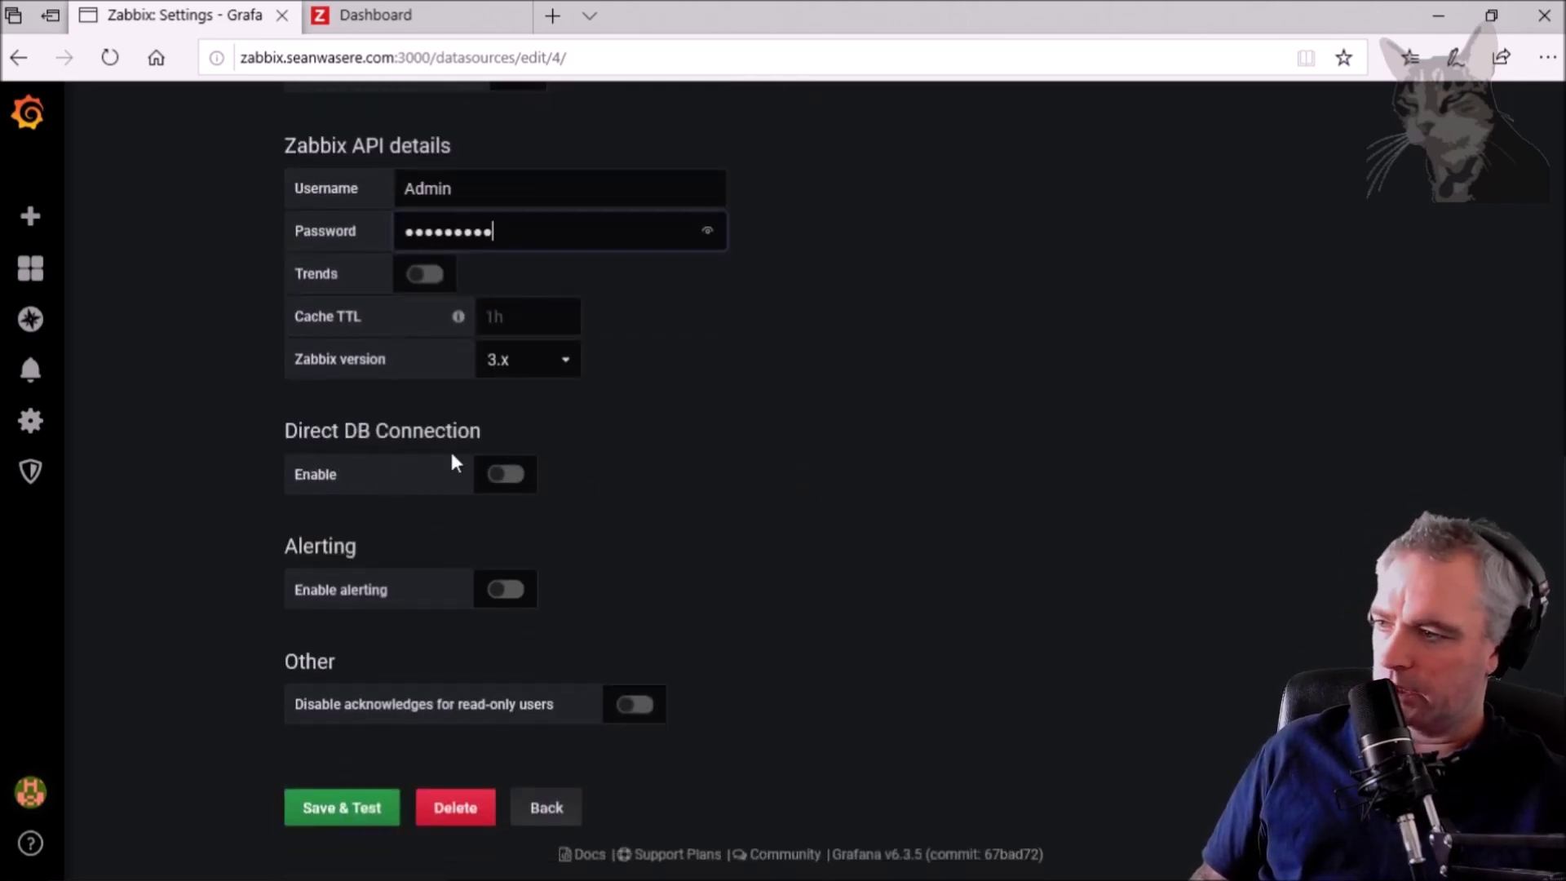
{"action": "left_click", "coordinate": [496, 479]}
{"action": "left_click", "coordinate": [643, 517]}
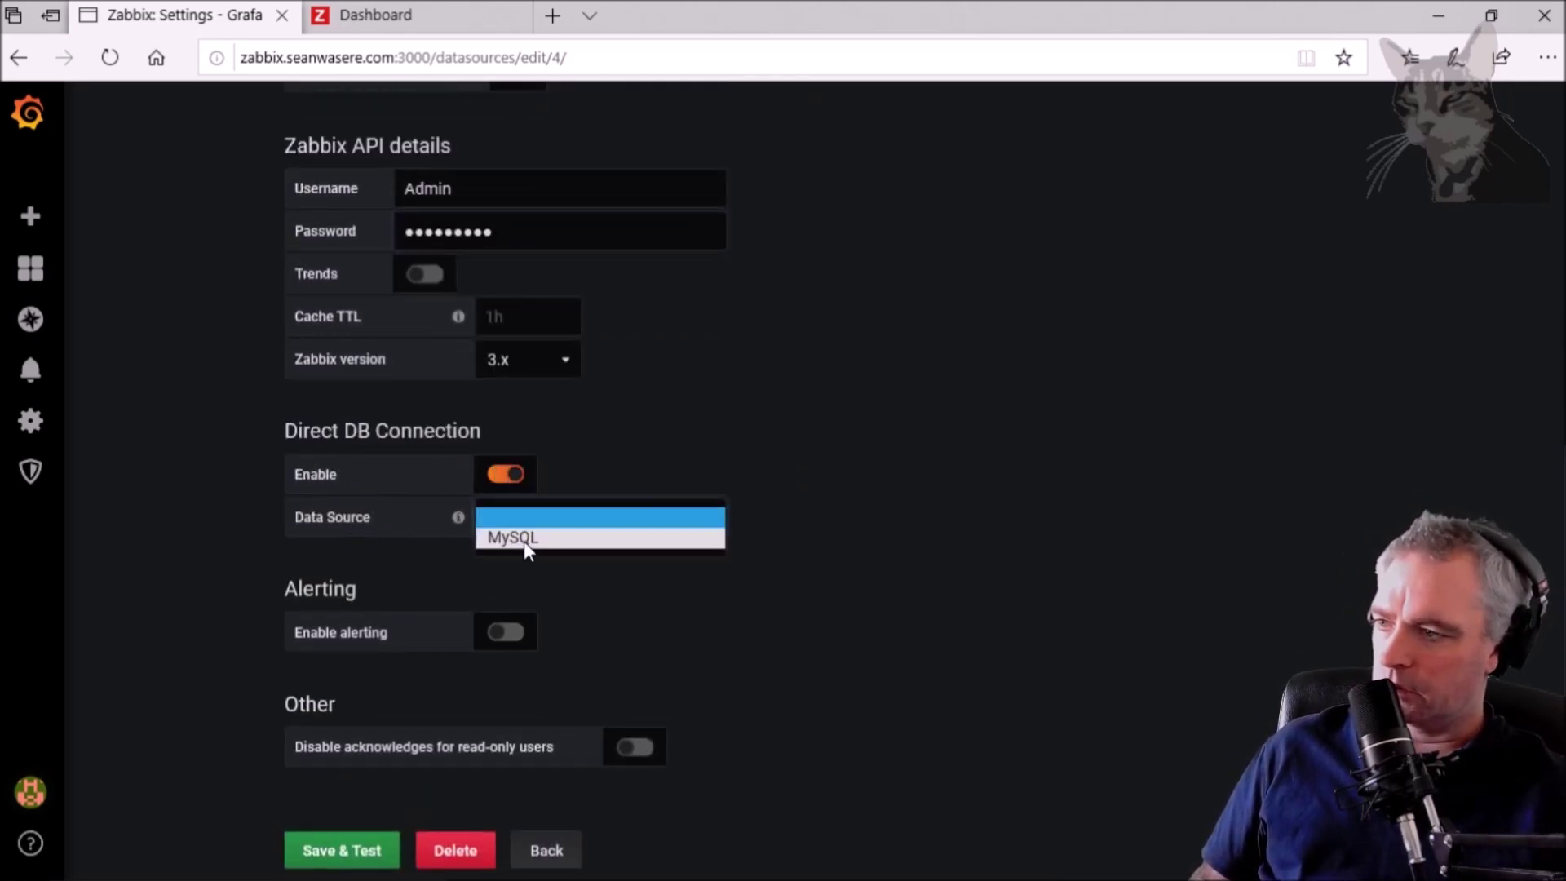
{"action": "left_click", "coordinate": [500, 538]}
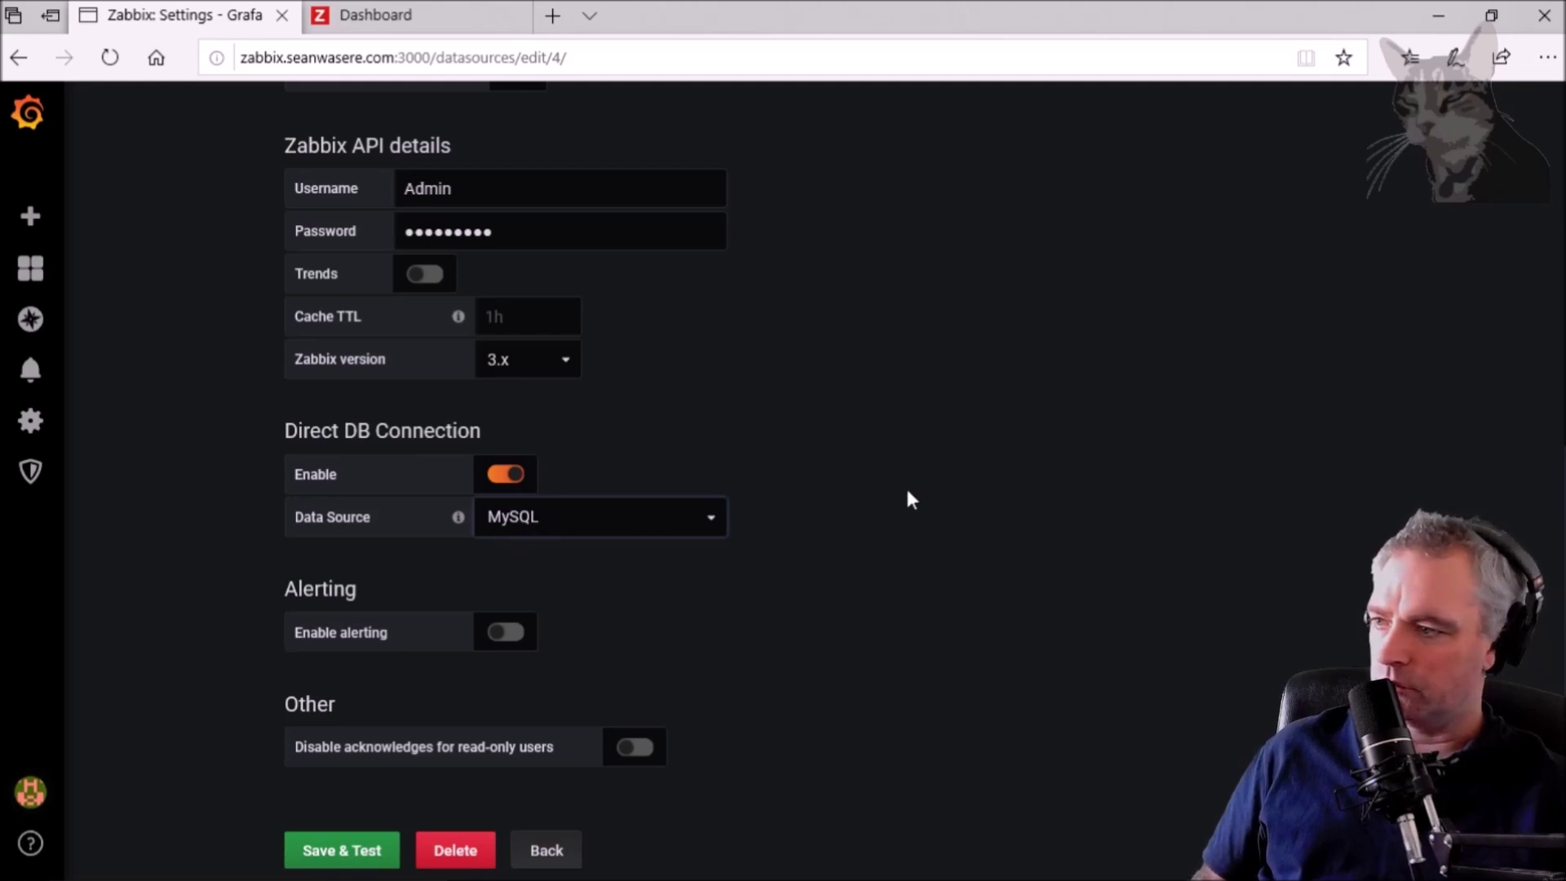
{"action": "scroll", "coordinate": [901, 491], "scroll_direction": "down", "scroll_amount": 1}
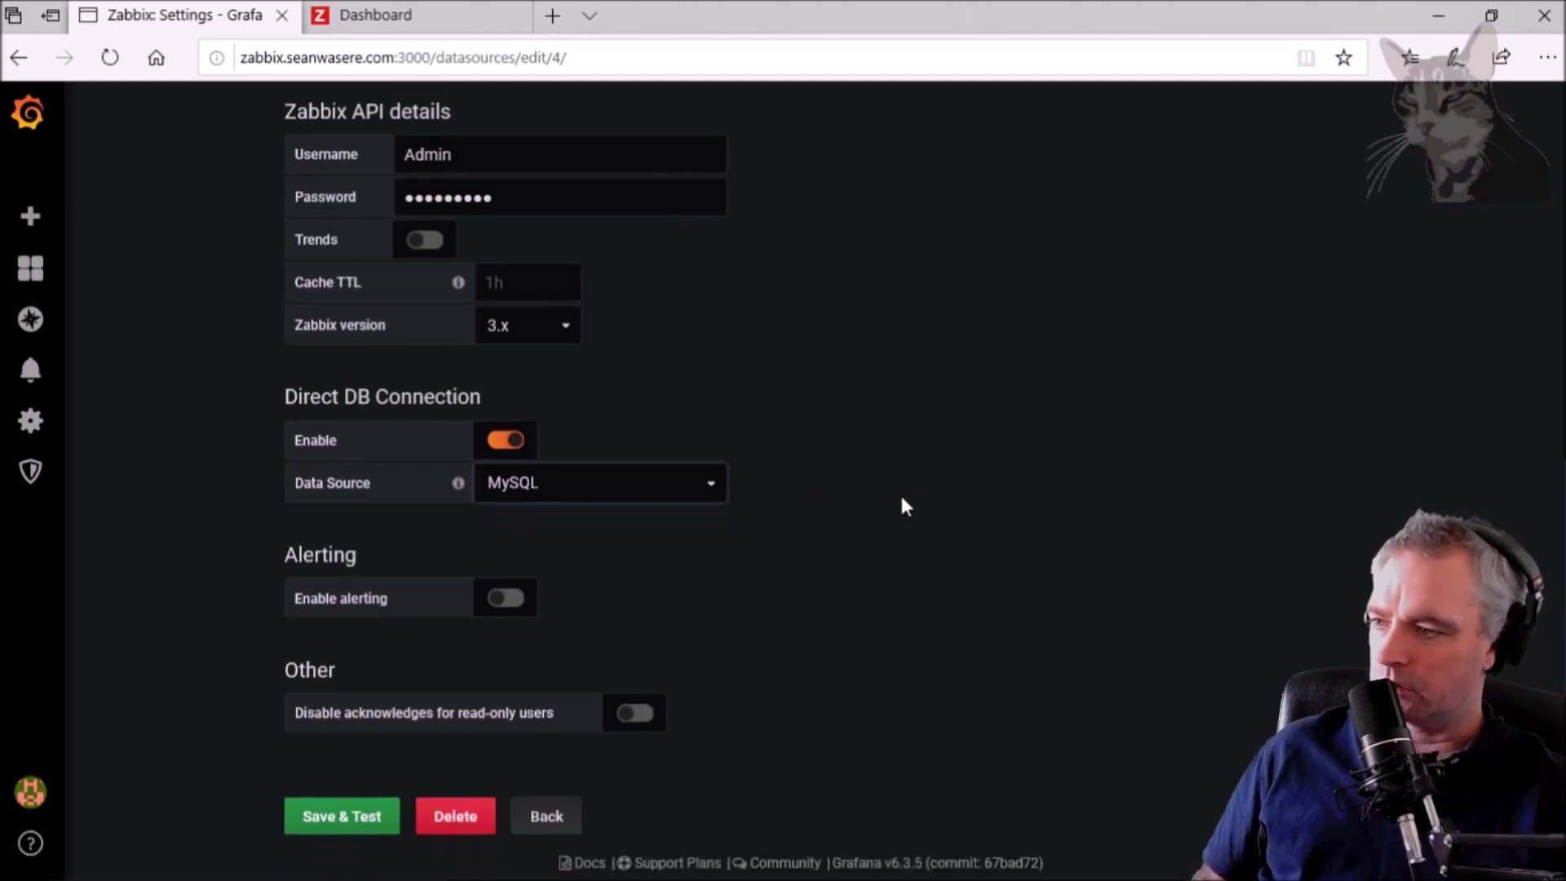
Save and test the data source, confirming API version 4.2.6, then return to the Data Sources list.
{"action": "left_click", "coordinate": [338, 808]}
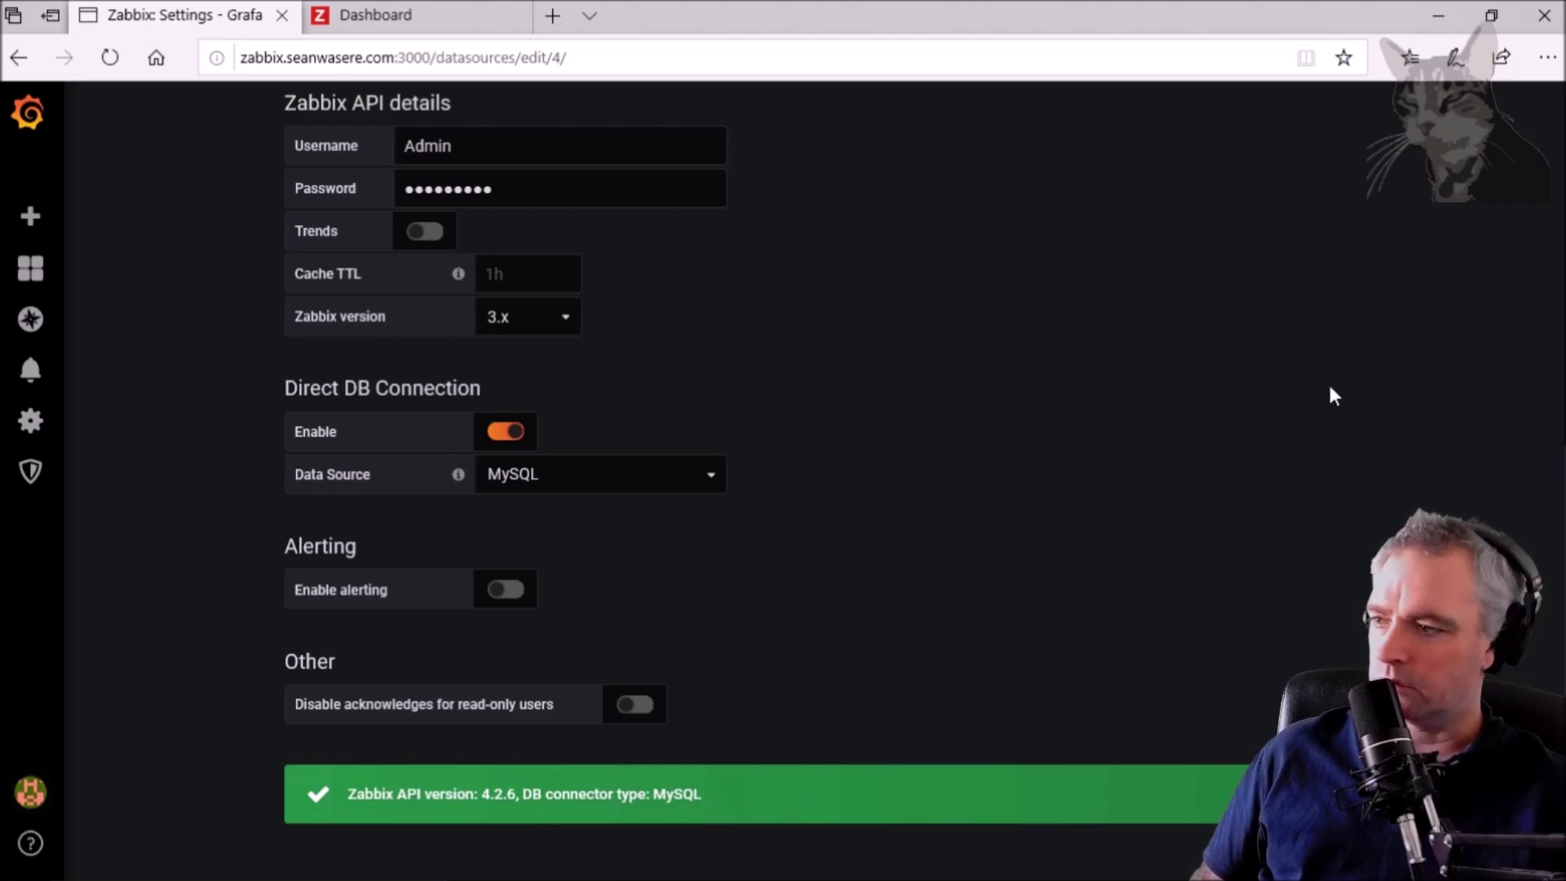
{"action": "scroll", "coordinate": [1305, 387], "scroll_direction": "up", "scroll_amount": 9}
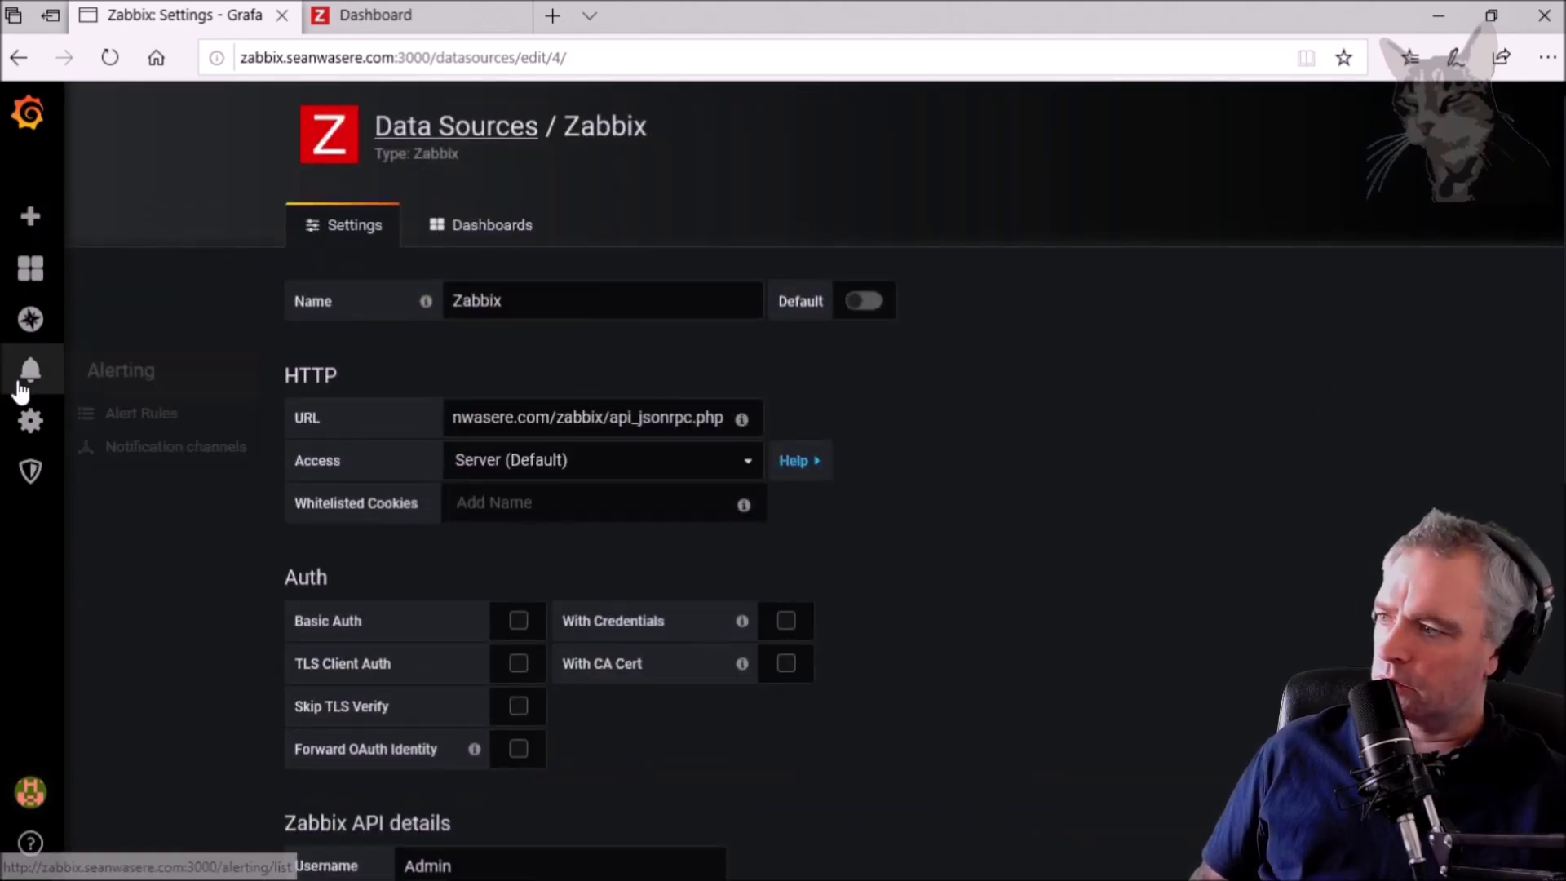
{"action": "mouse_move", "coordinate": [31, 418]}
{"action": "left_click", "coordinate": [148, 467]}
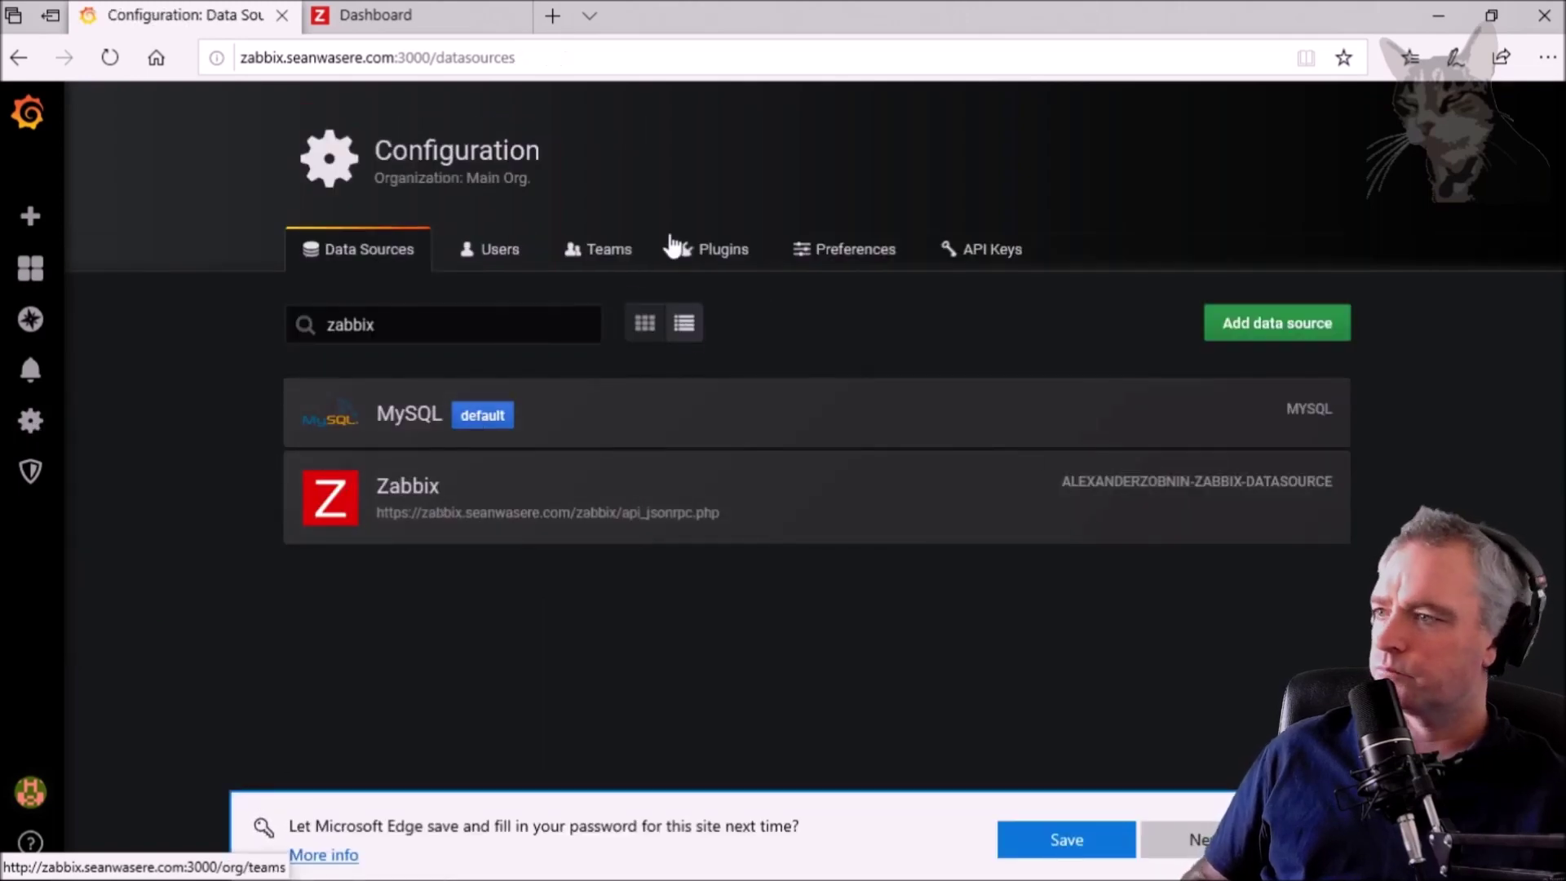
Import Zabbix System Status, Template Linux Server and Server Dashboard from the data source's Dashboards tab.
{"action": "left_click", "coordinate": [430, 507]}
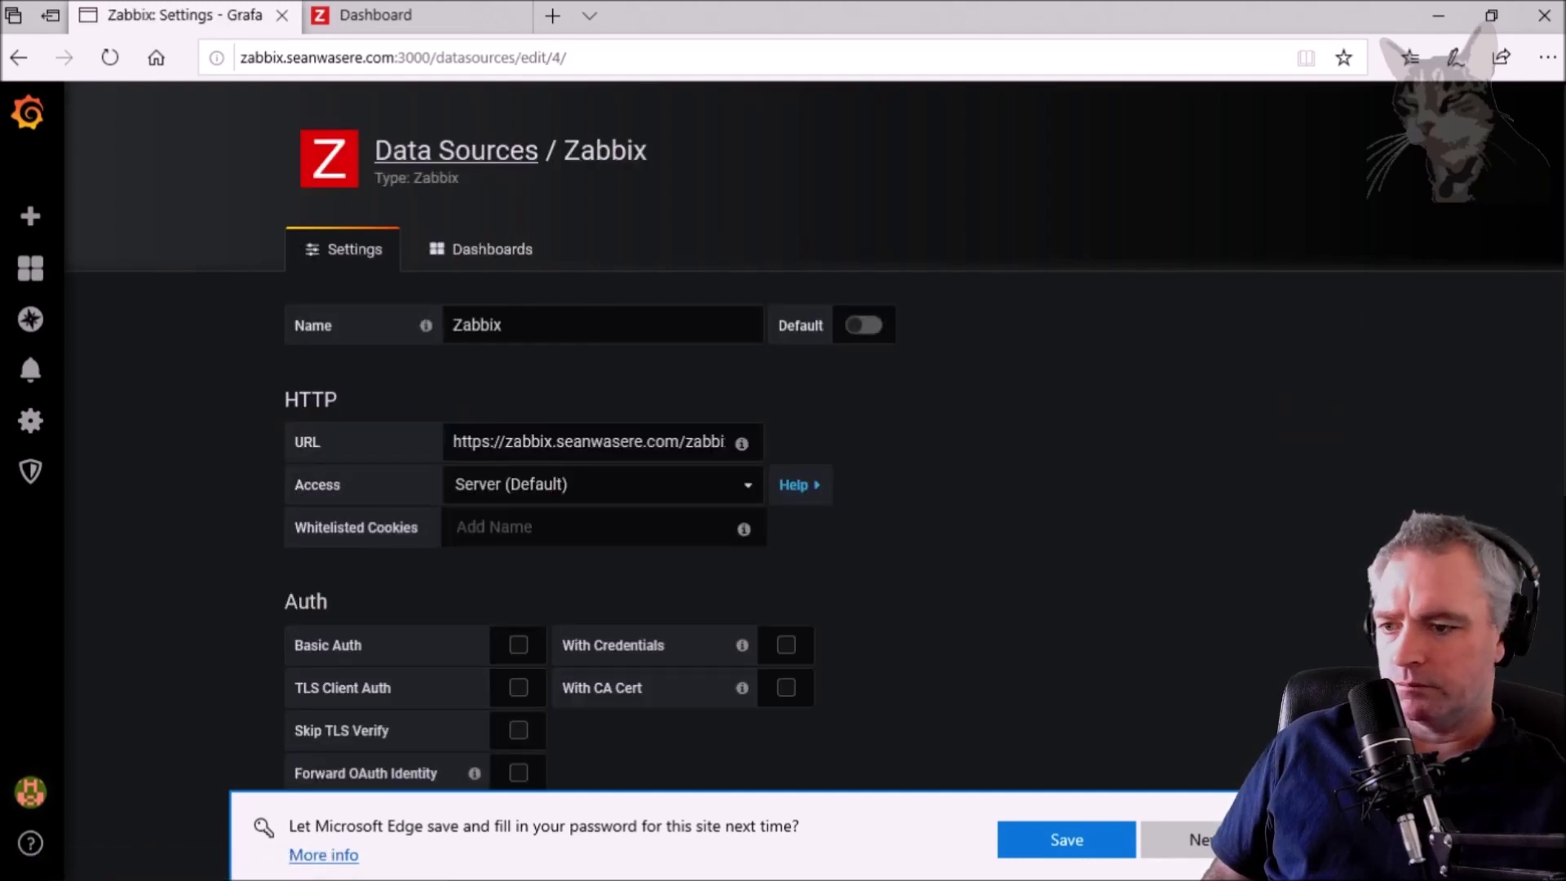
{"action": "left_click", "coordinate": [491, 253]}
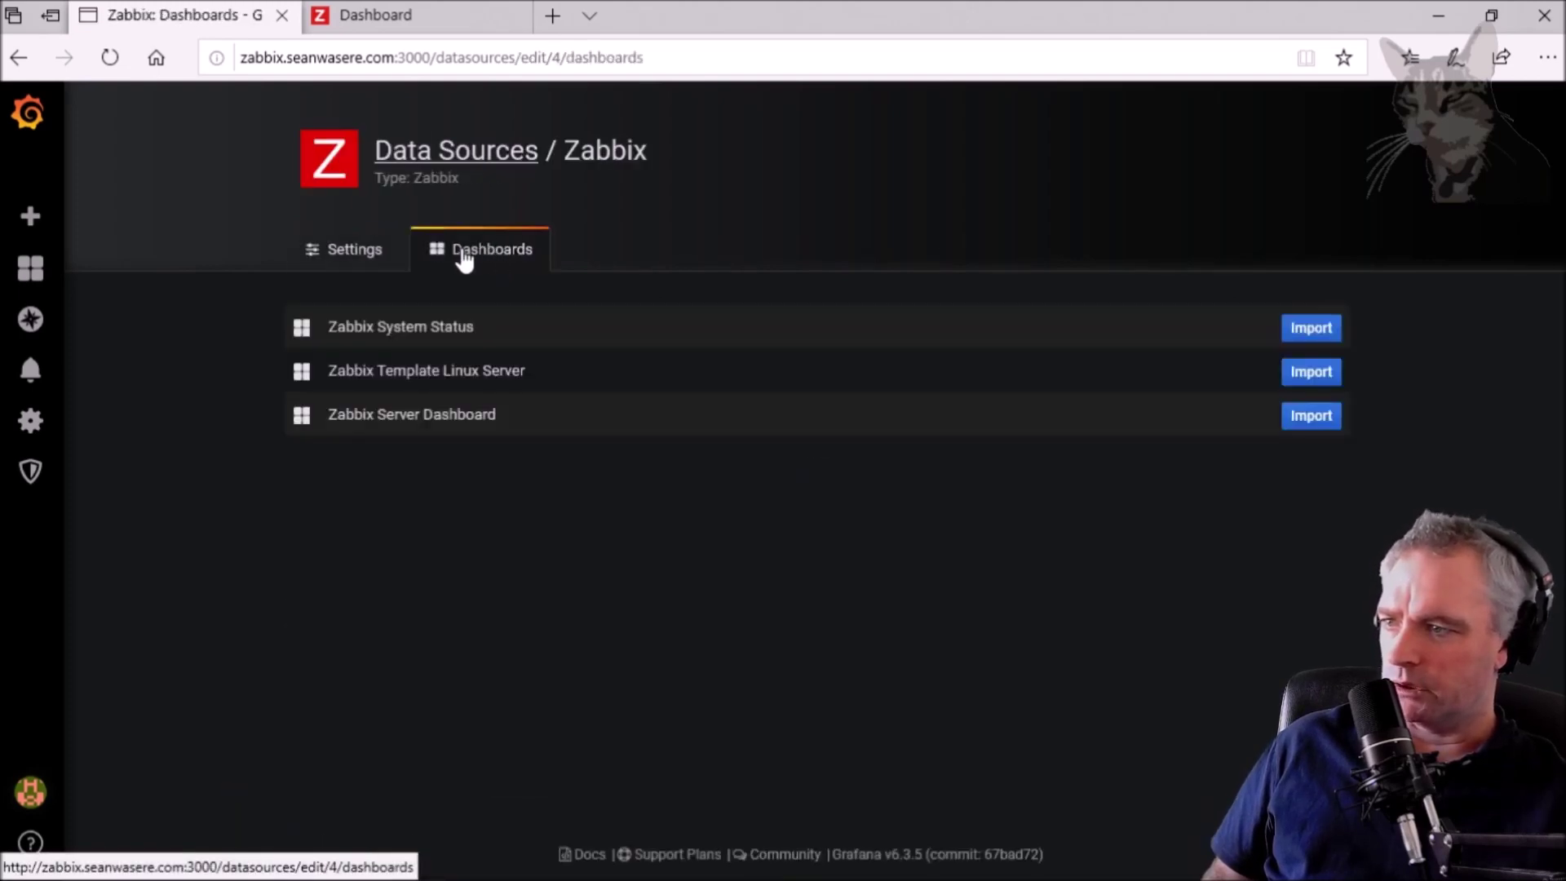
{"action": "left_click", "coordinate": [1313, 330]}
{"action": "left_click", "coordinate": [1306, 390]}
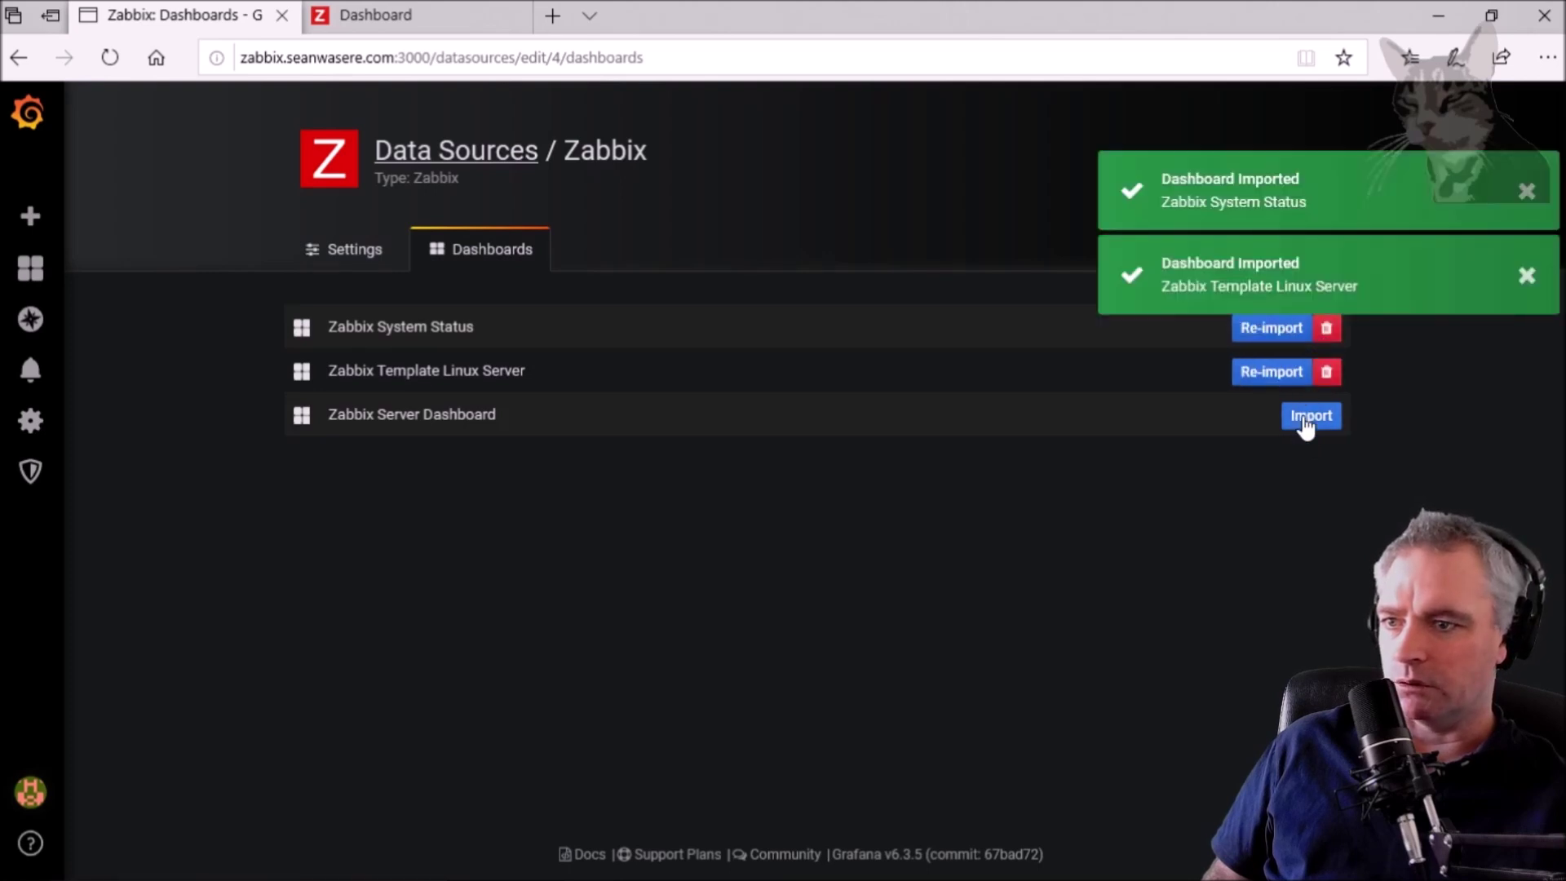
{"action": "left_click", "coordinate": [1306, 418]}
{"action": "mouse_move", "coordinate": [2, 234]}
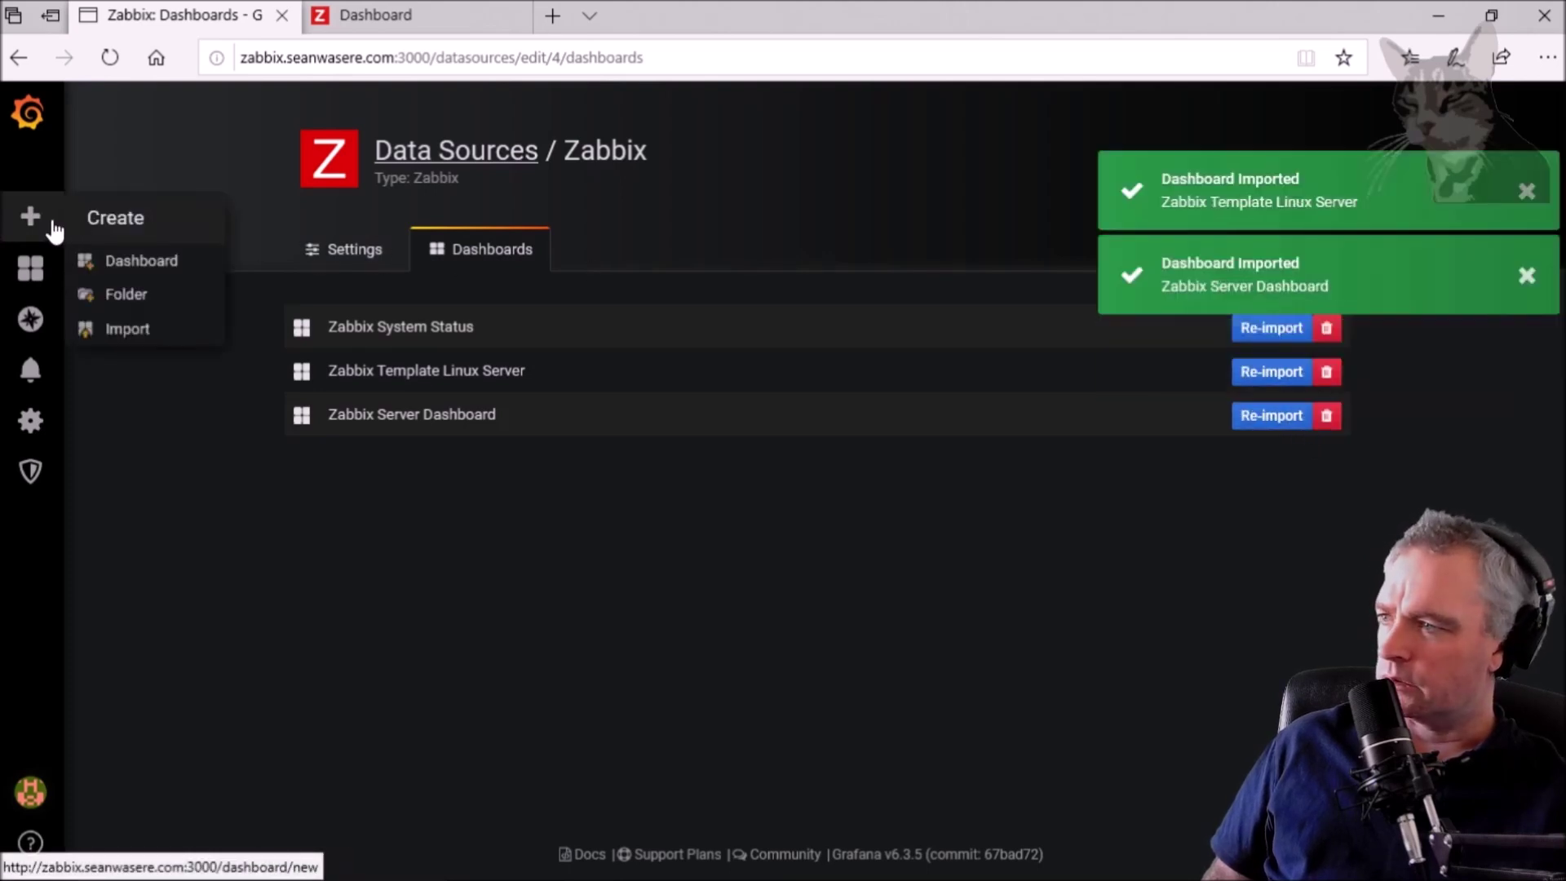
{"action": "mouse_move", "coordinate": [20, 287]}
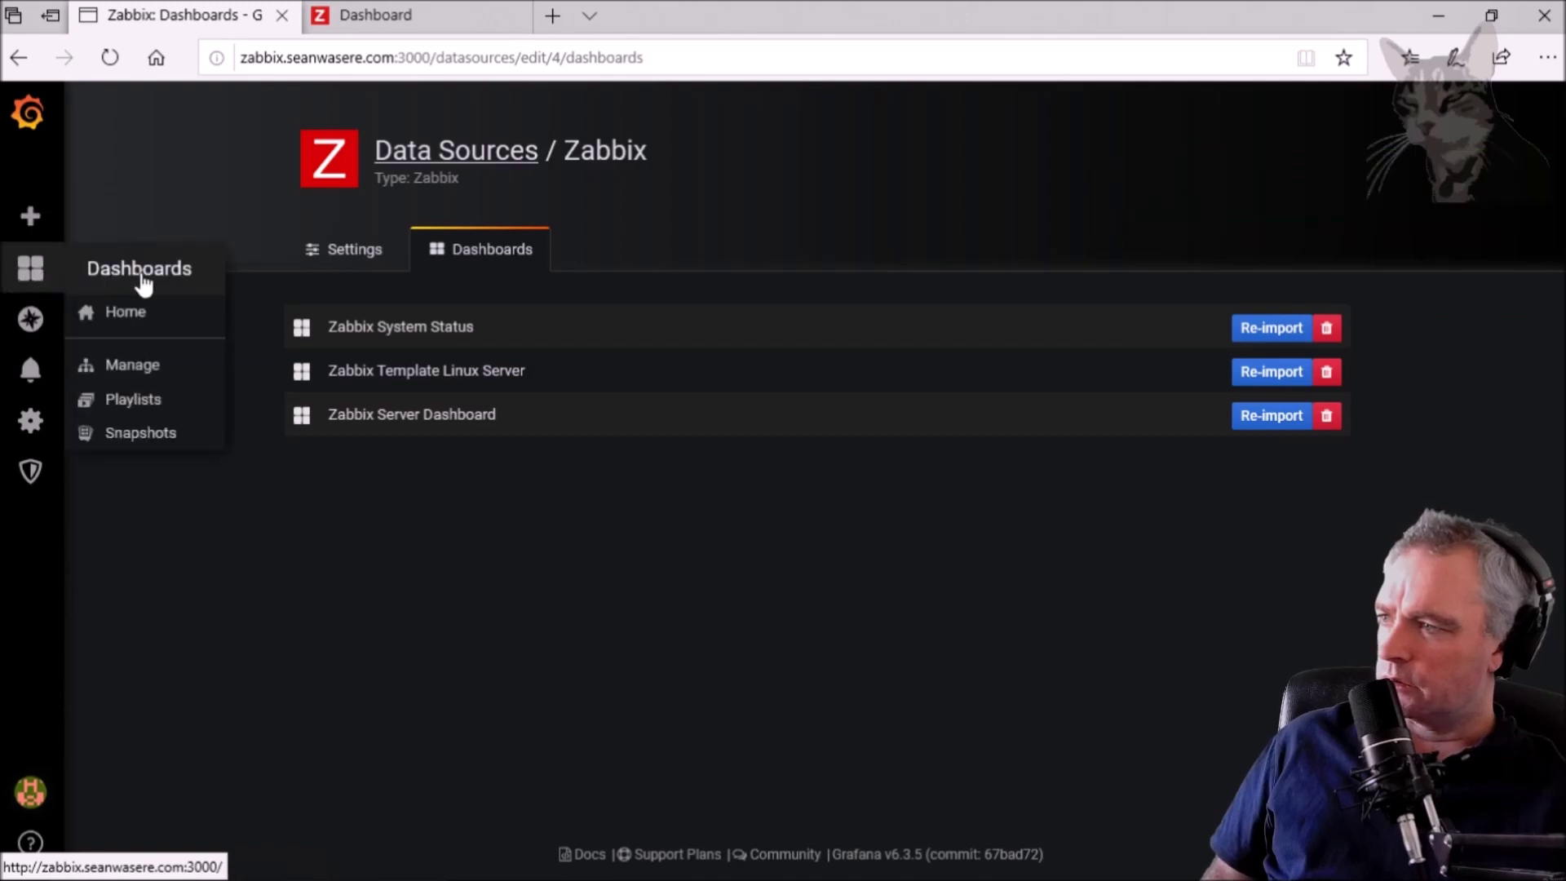
{"action": "left_click", "coordinate": [127, 315]}
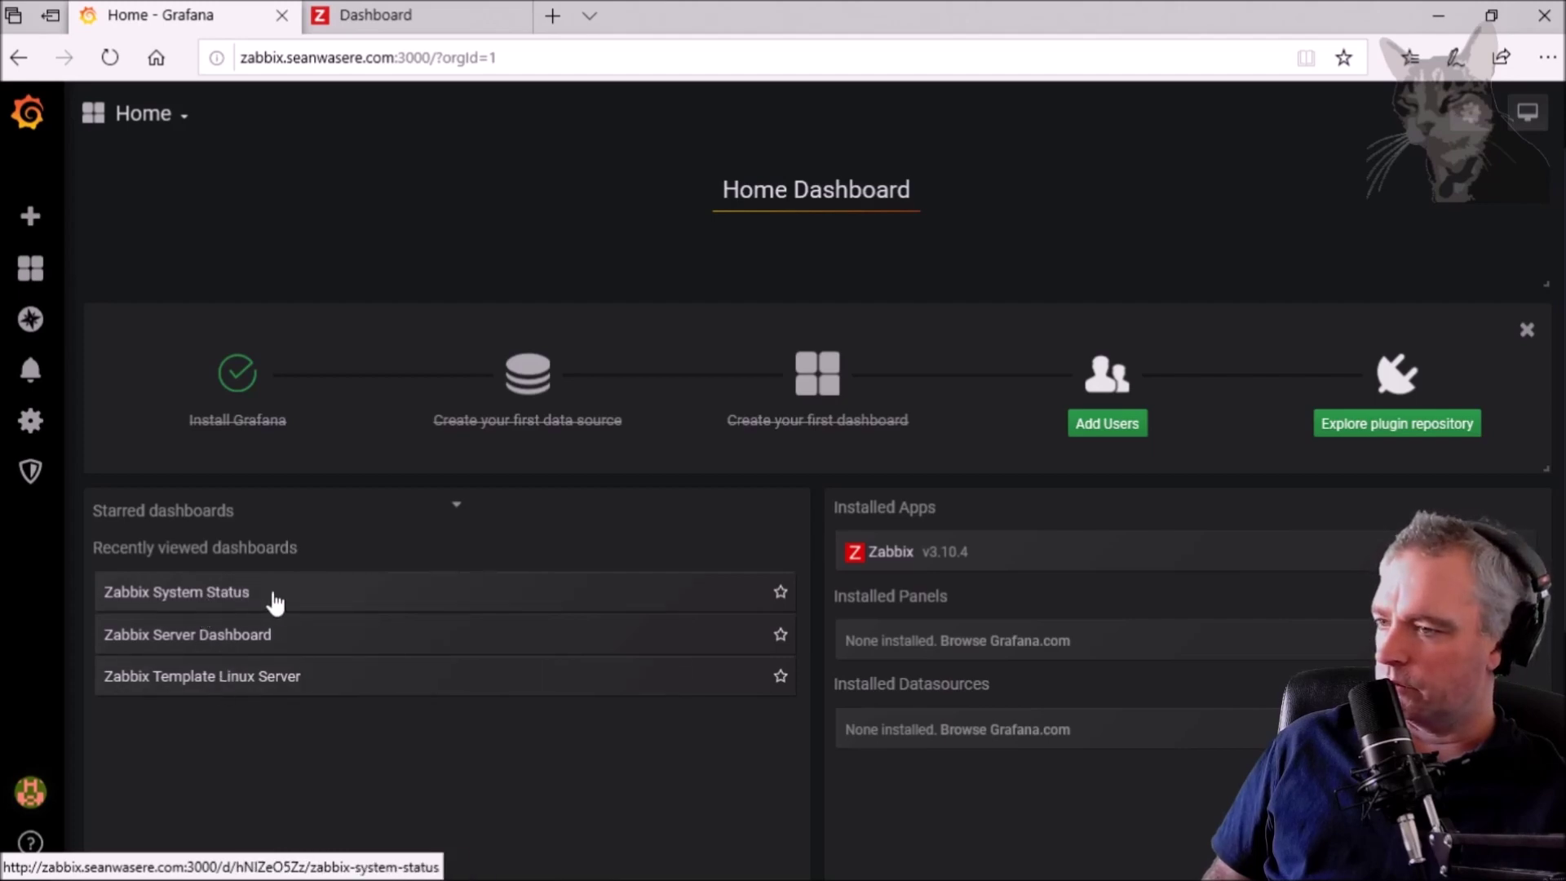
{"action": "left_click", "coordinate": [176, 593]}
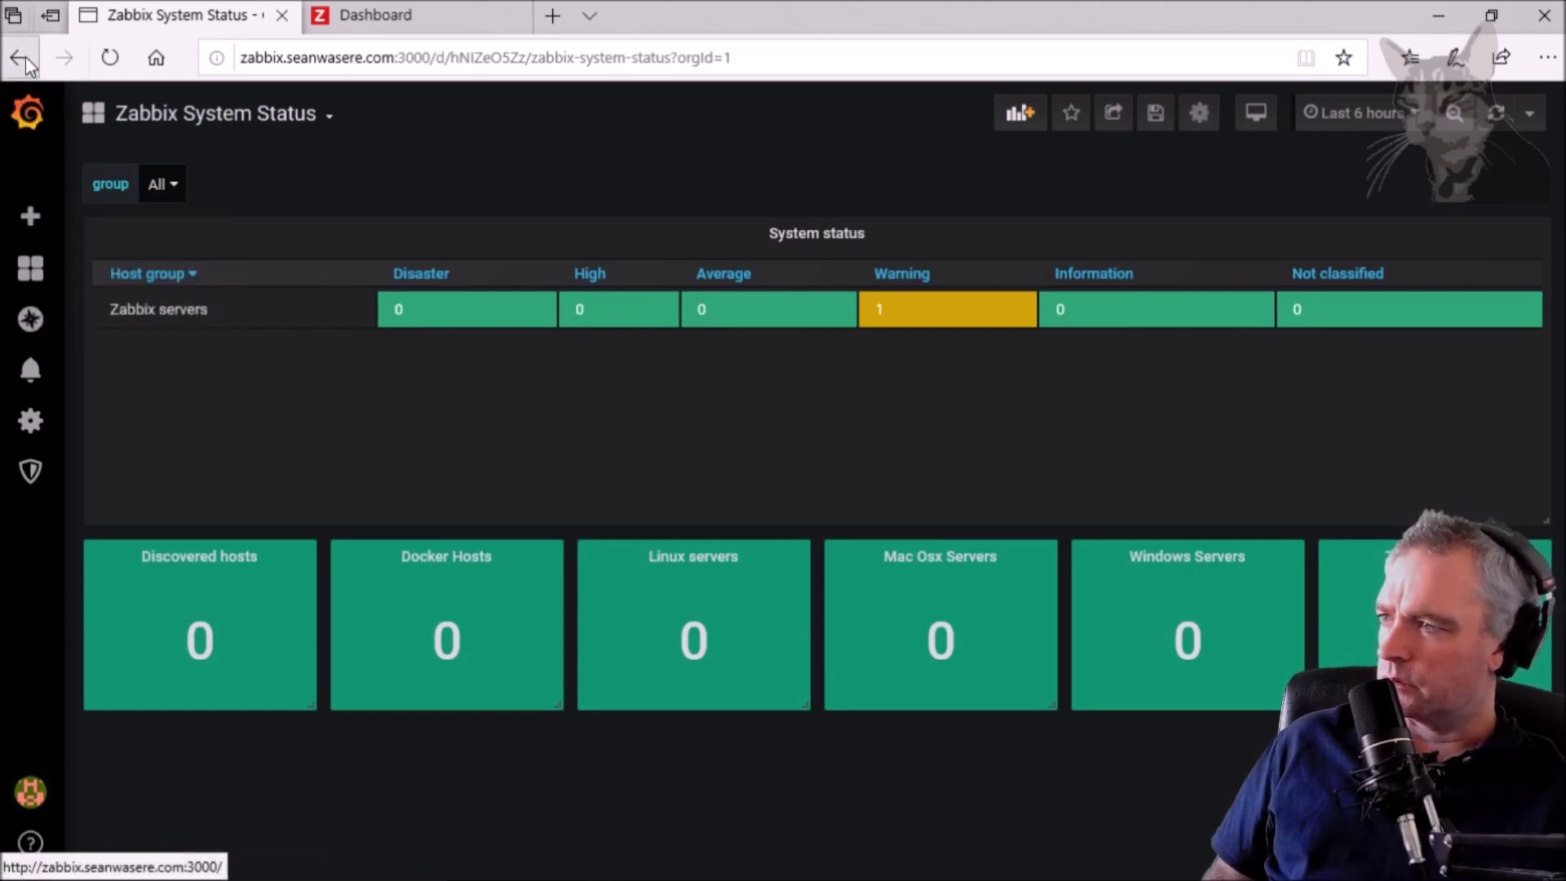
{"action": "left_click", "coordinate": [27, 113]}
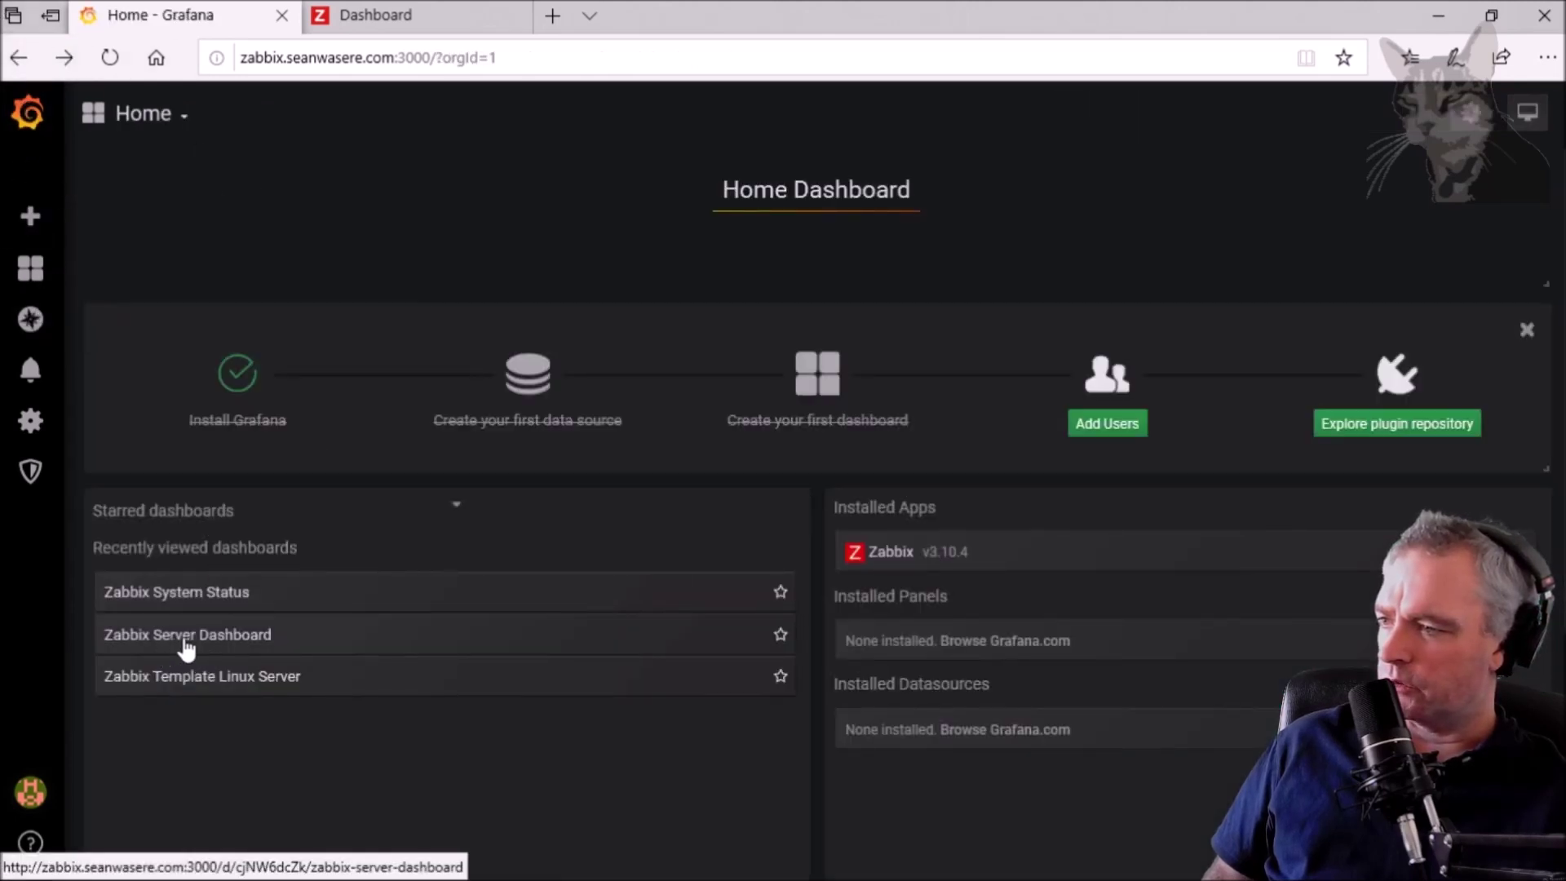
{"action": "left_click", "coordinate": [186, 644]}
{"action": "scroll", "coordinate": [689, 392], "scroll_direction": "down", "scroll_amount": 3}
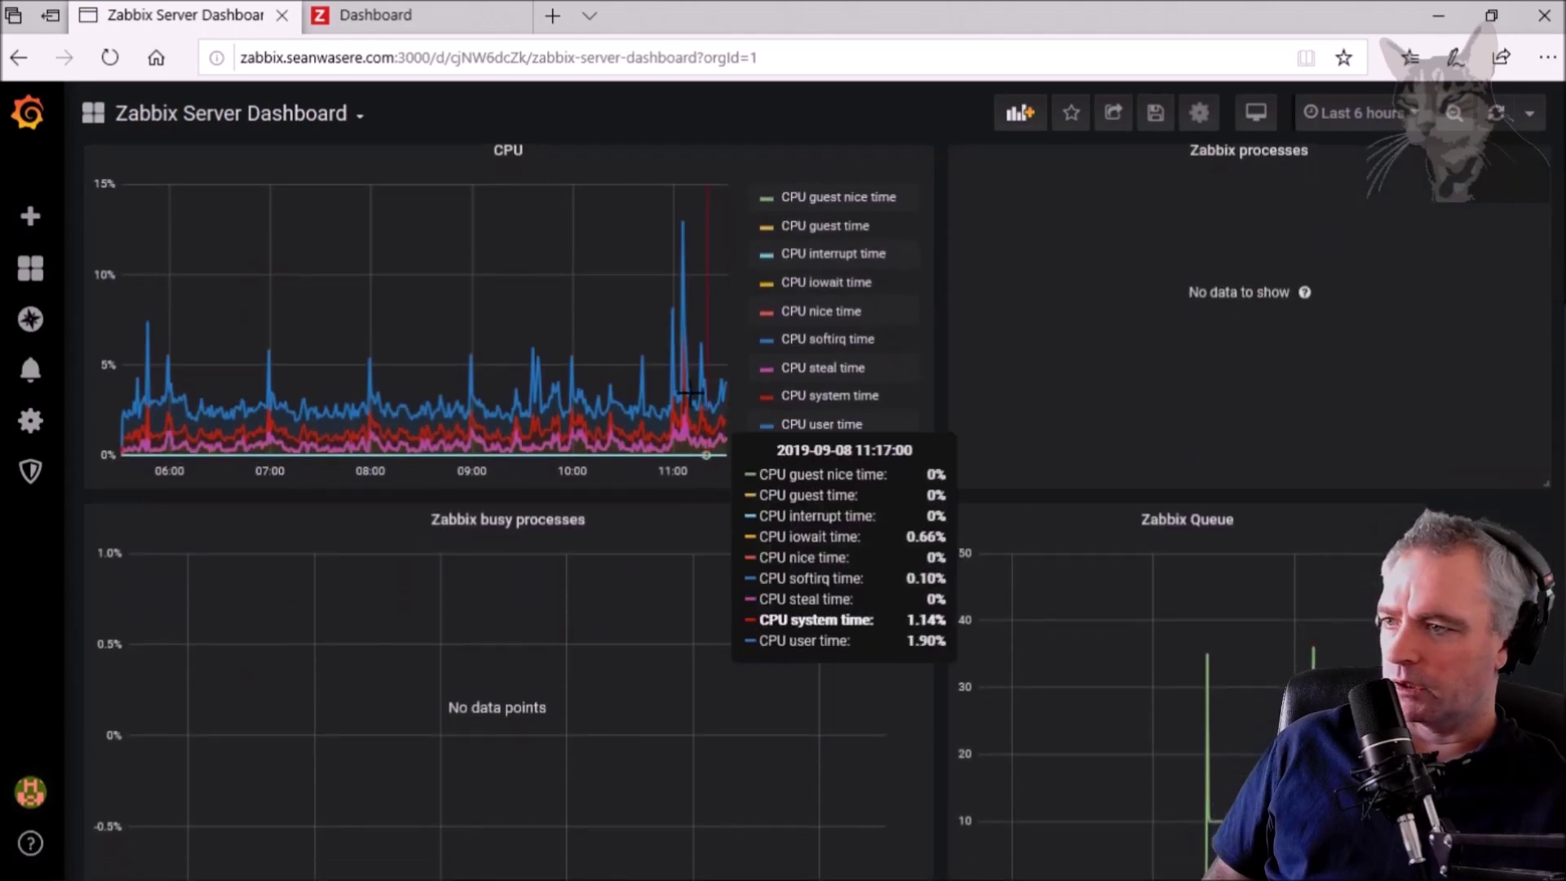
{"action": "scroll", "coordinate": [689, 392], "scroll_direction": "up", "scroll_amount": 3}
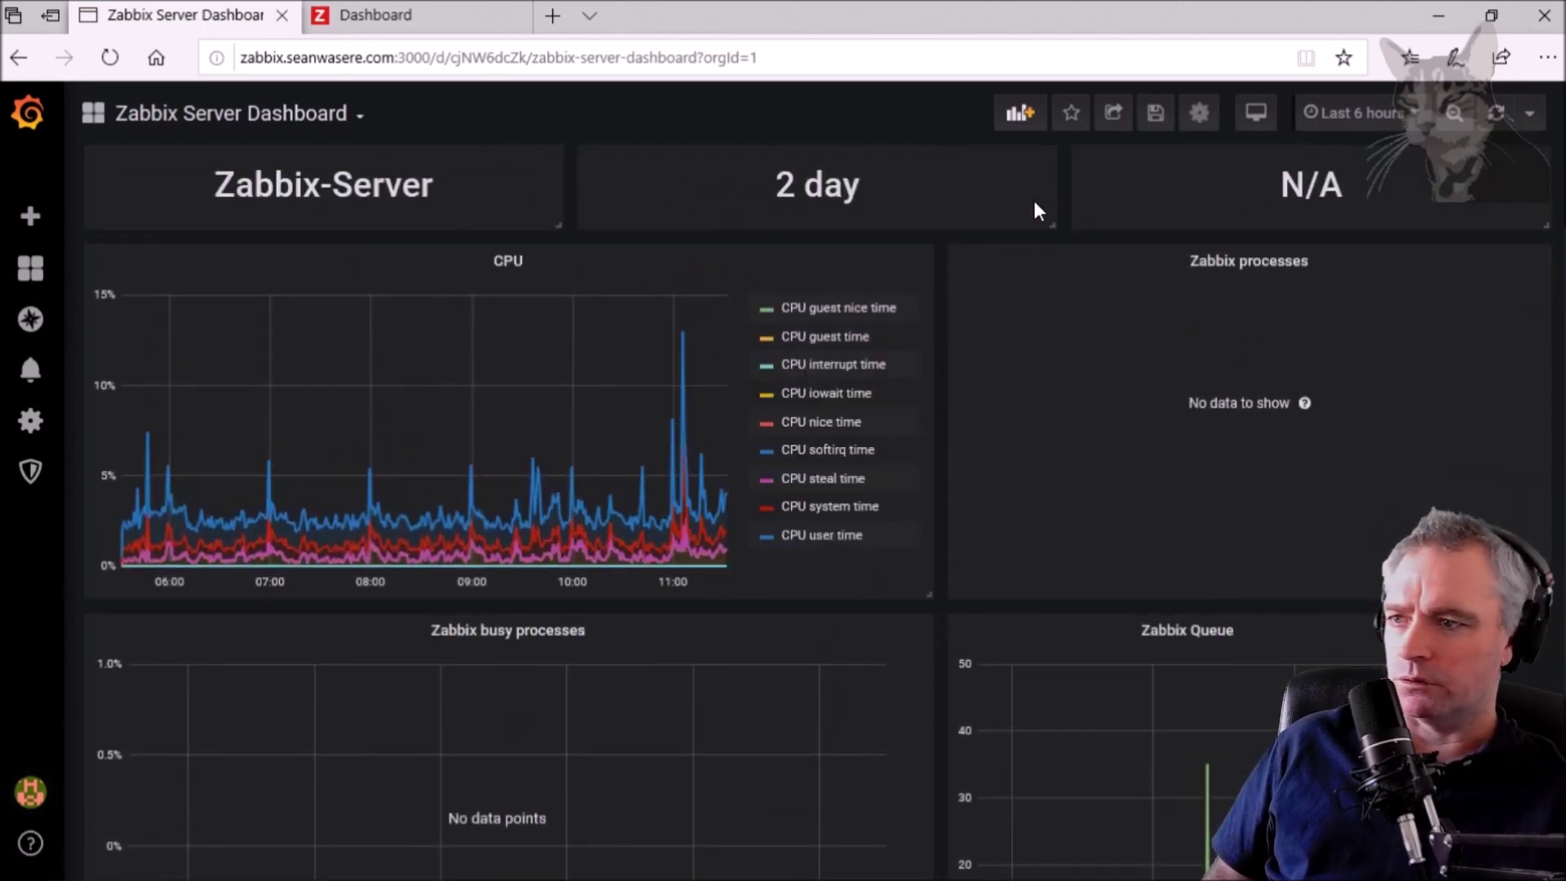
{"action": "scroll", "coordinate": [802, 412], "scroll_direction": "down", "scroll_amount": 4}
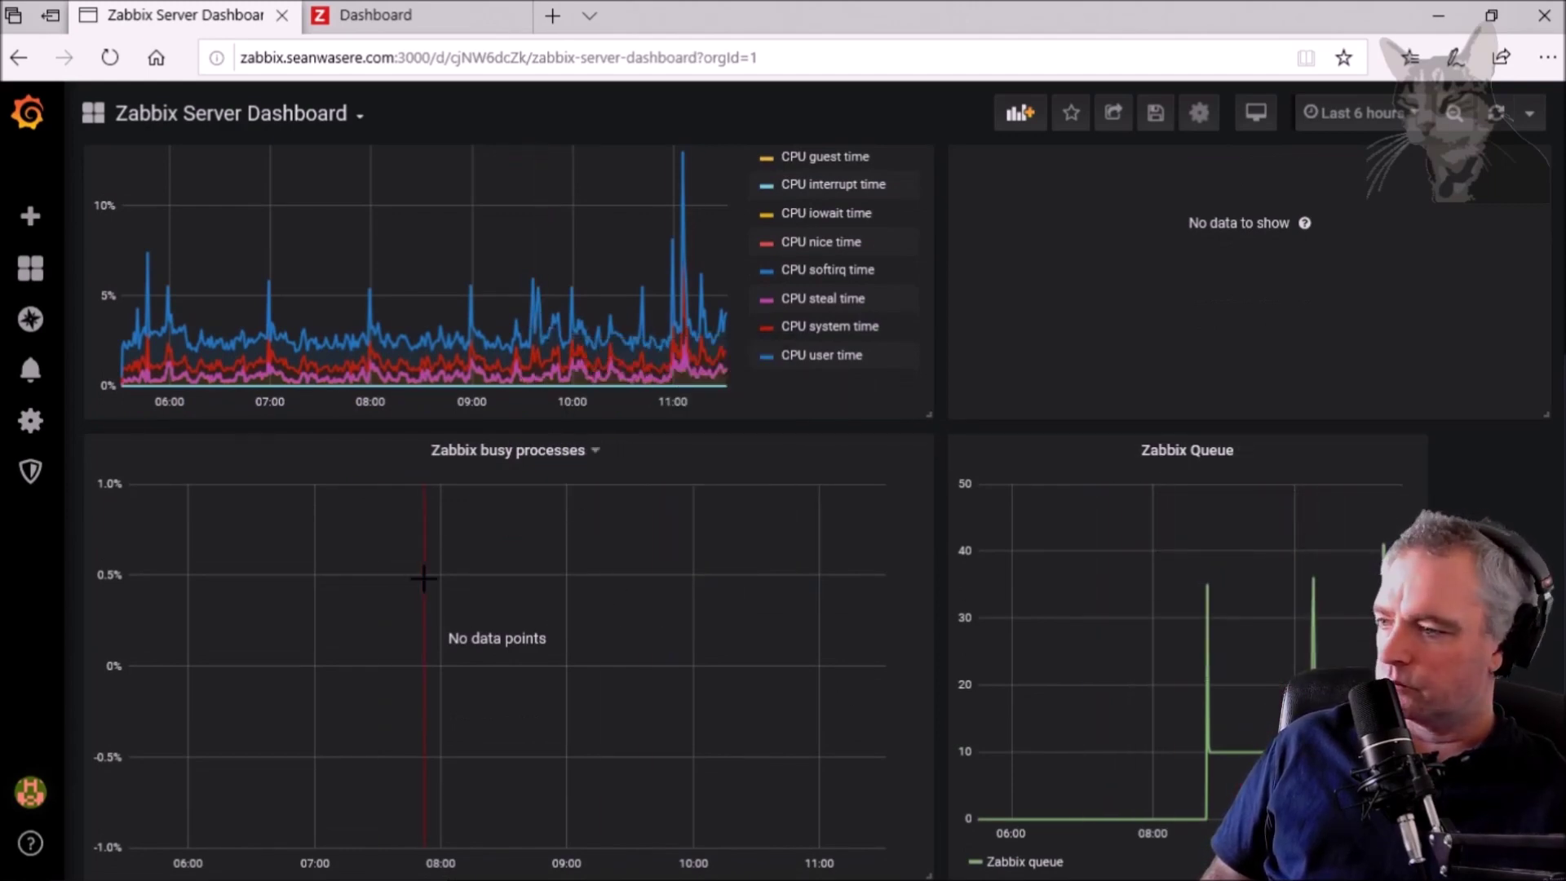
{"action": "scroll", "coordinate": [423, 577], "scroll_direction": "up", "scroll_amount": 6}
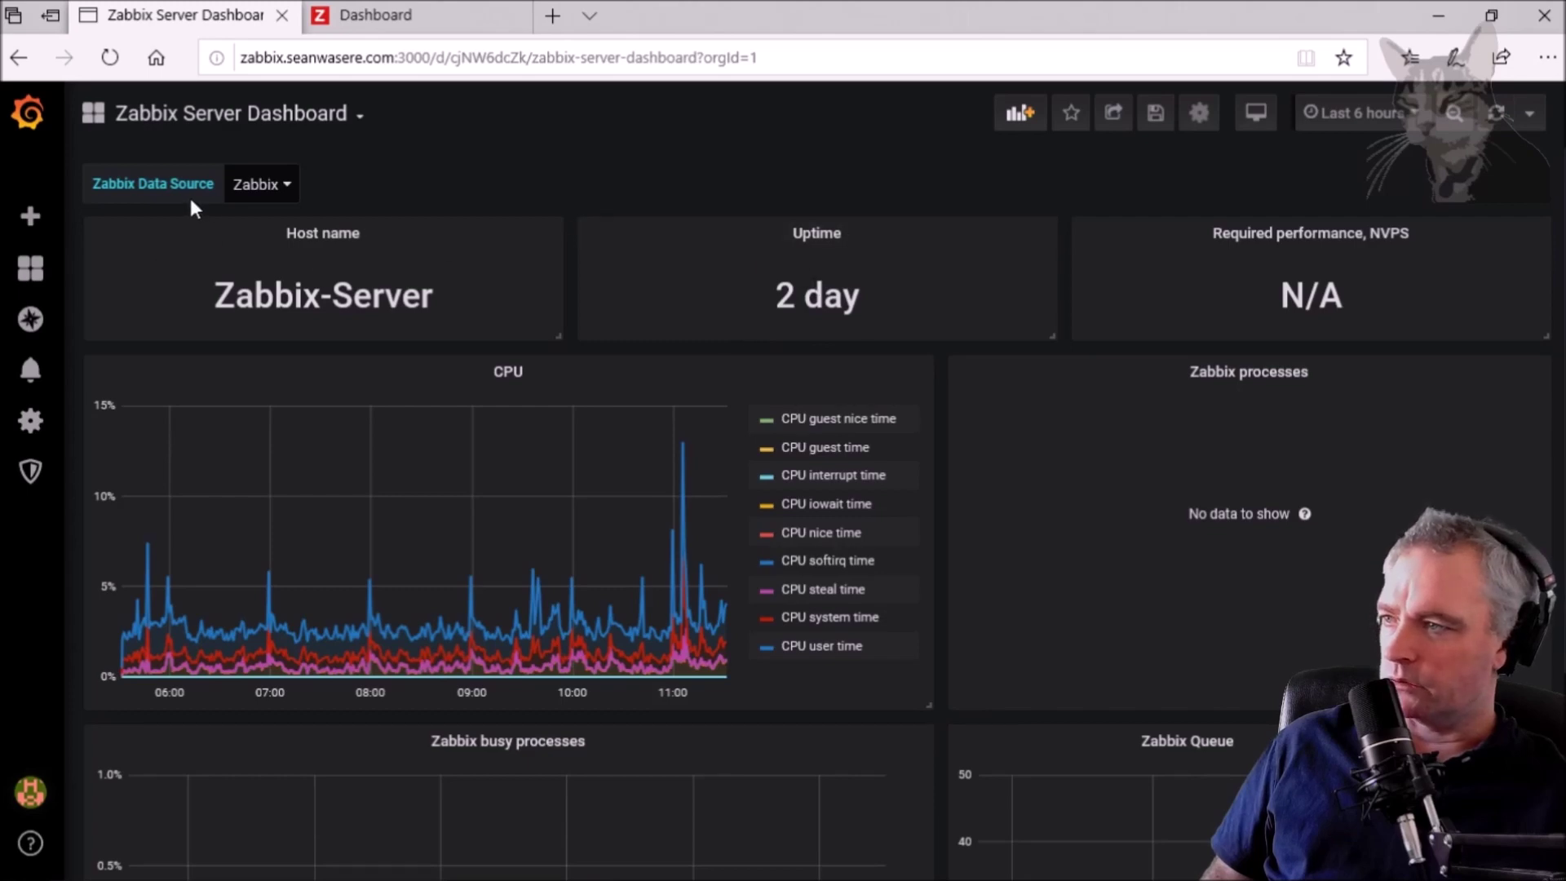
{"action": "left_click", "coordinate": [287, 184]}
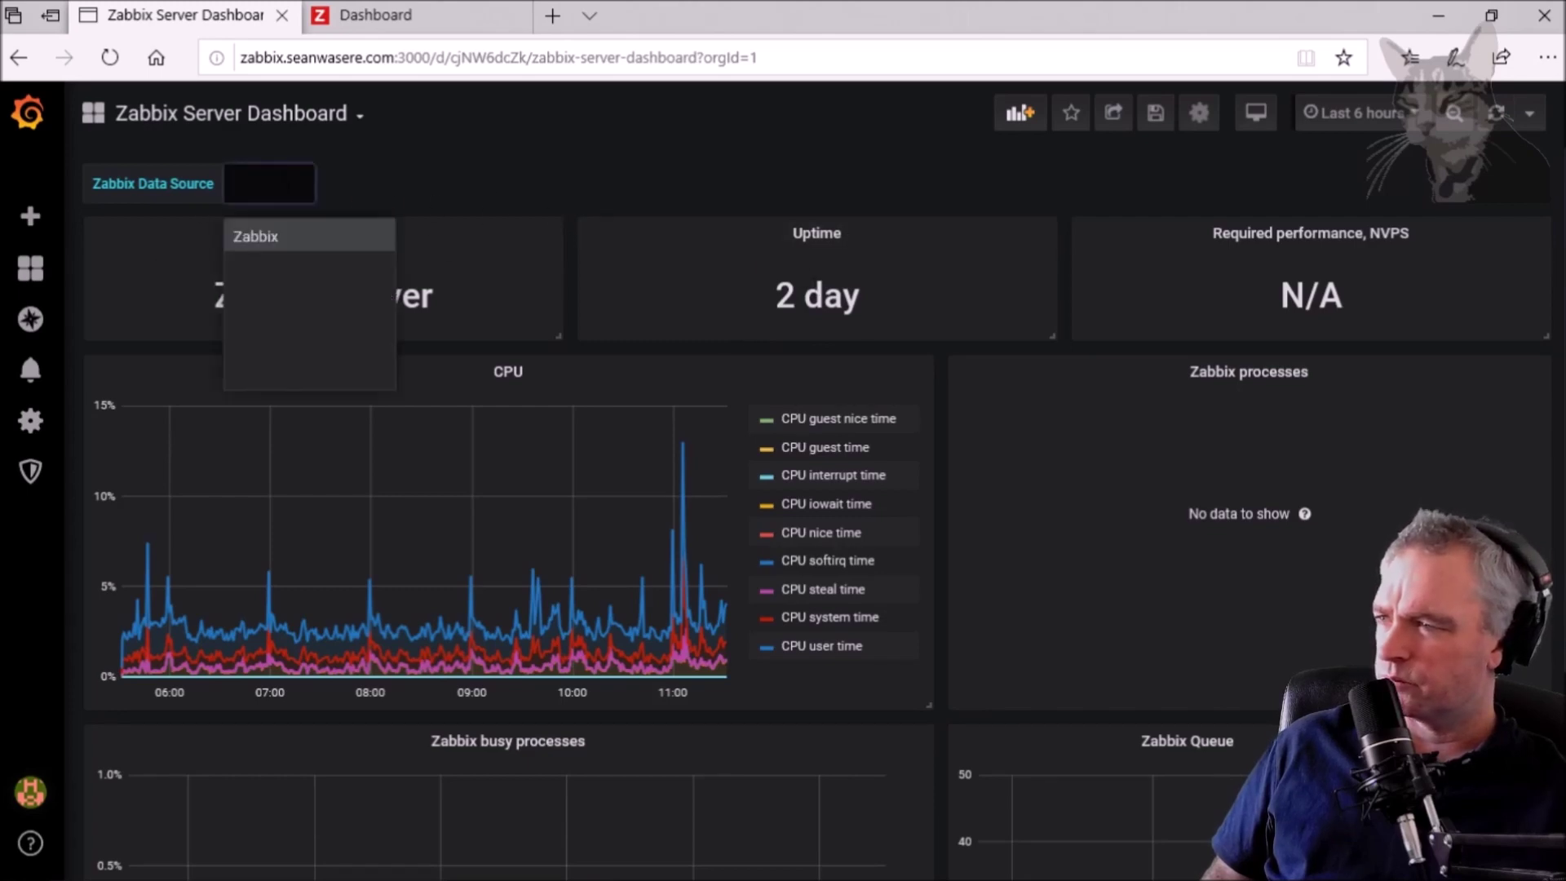
{"action": "left_click", "coordinate": [255, 236]}
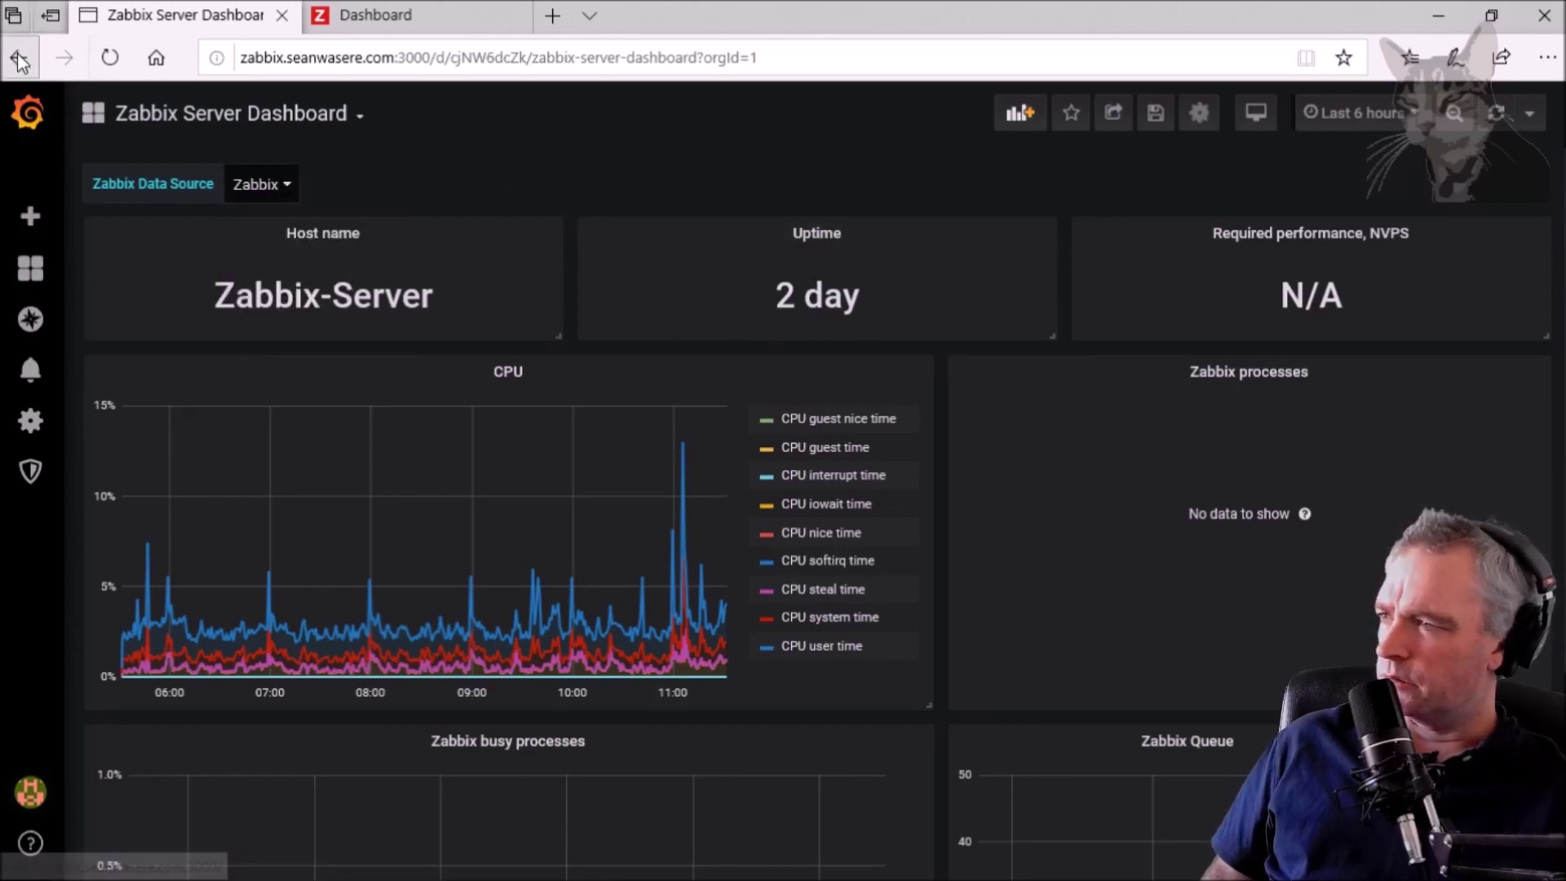
{"action": "left_click", "coordinate": [21, 58]}
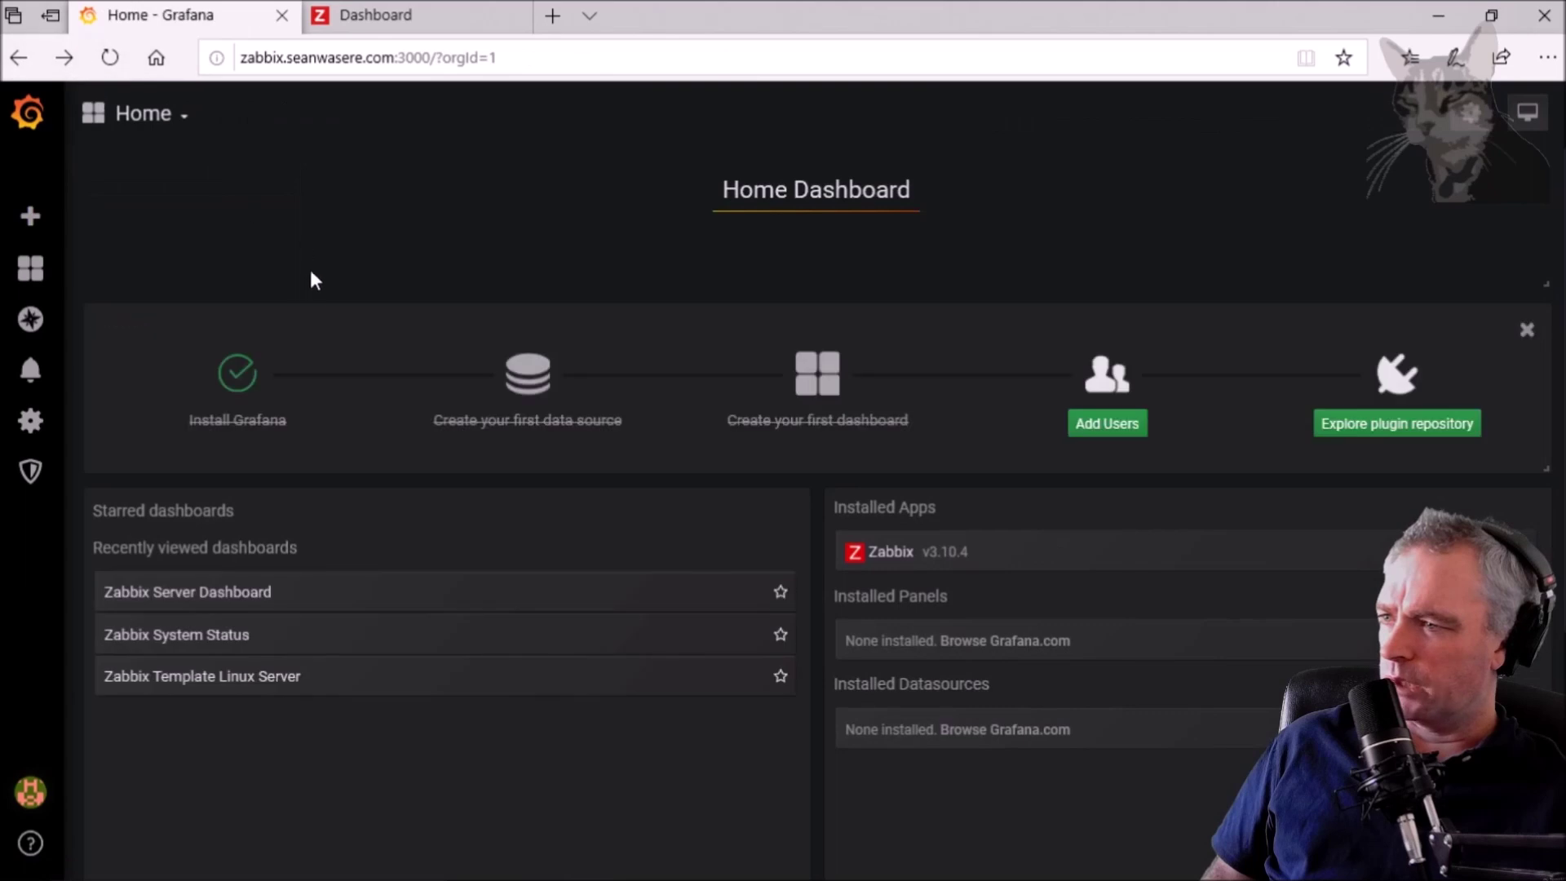
Open Zabbix Template Linux Server and filter it to group Zabbix servers, host raspberrypi.
{"action": "left_click", "coordinate": [193, 689]}
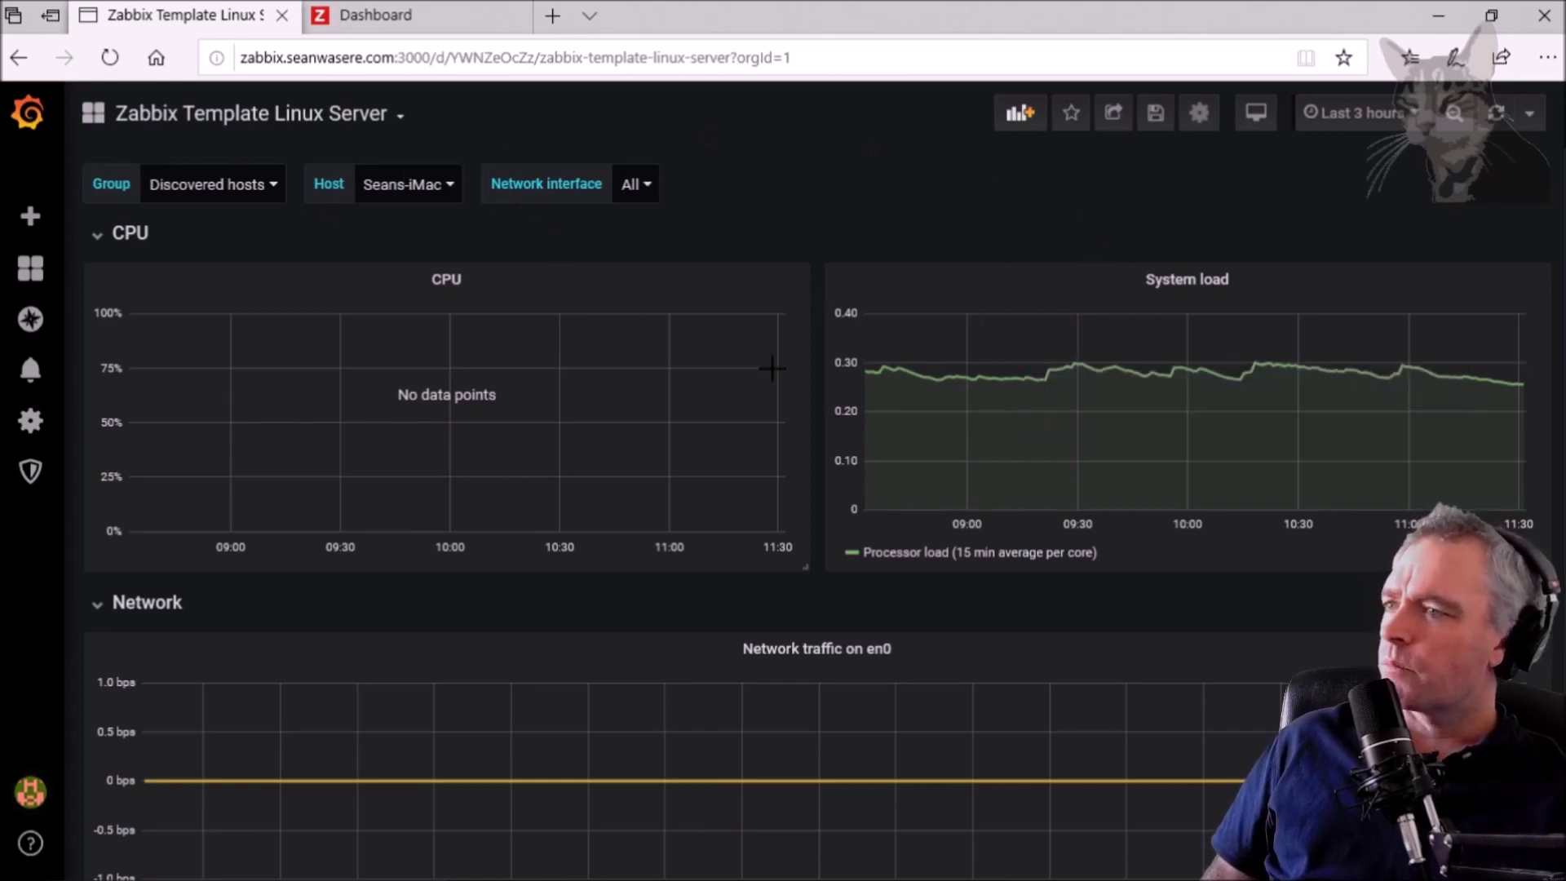
{"action": "scroll", "coordinate": [1132, 337], "scroll_direction": "down", "scroll_amount": 1}
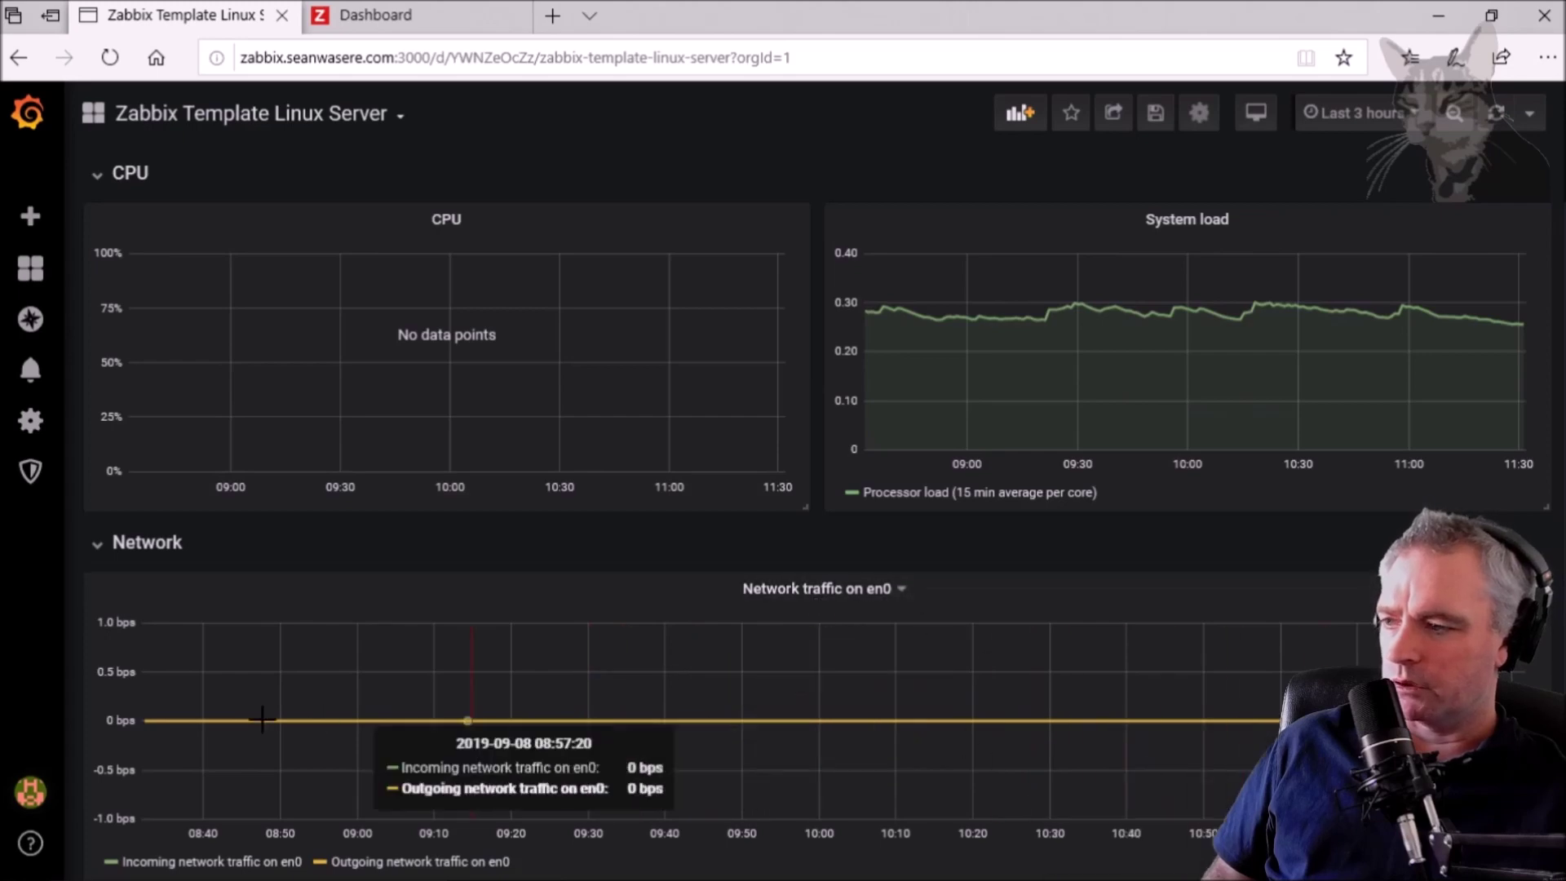
{"action": "scroll", "coordinate": [473, 304], "scroll_direction": "up", "scroll_amount": 1}
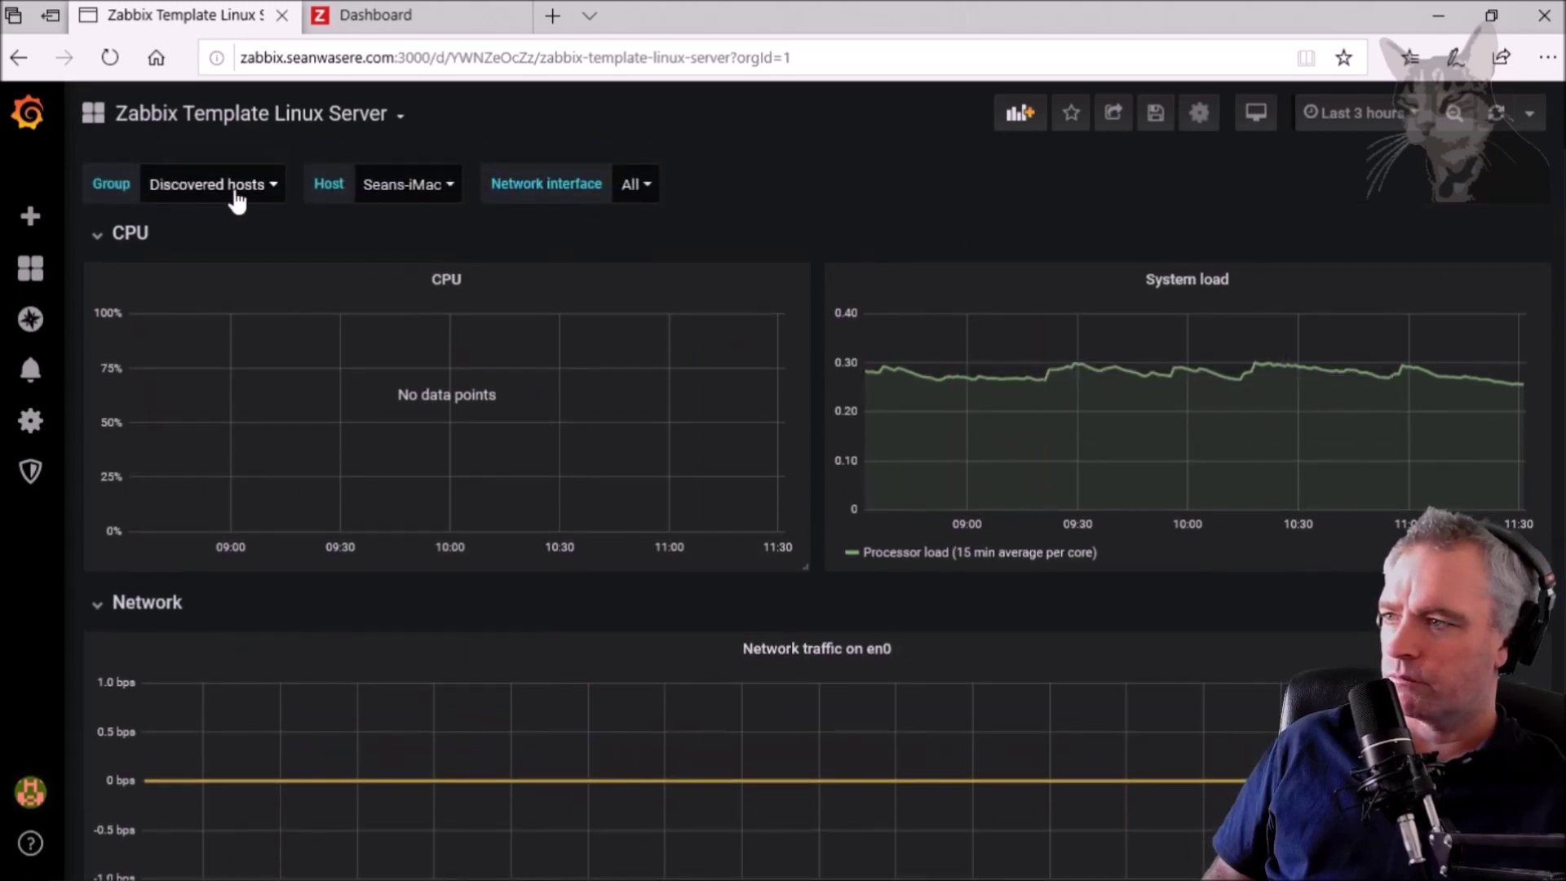
{"action": "left_click", "coordinate": [276, 185]}
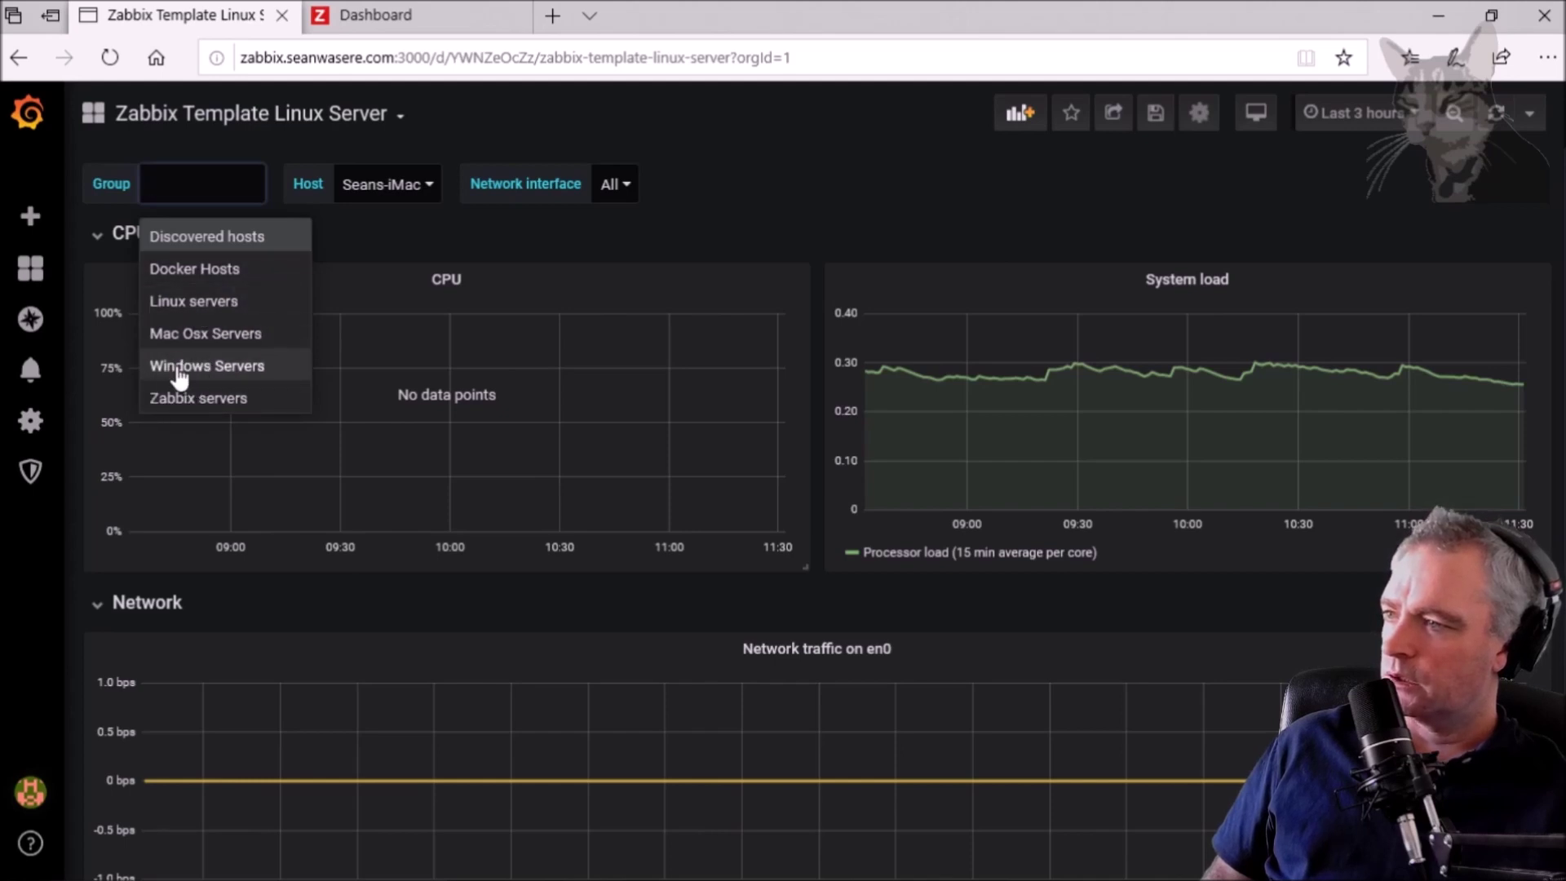
{"action": "left_click", "coordinate": [425, 187]}
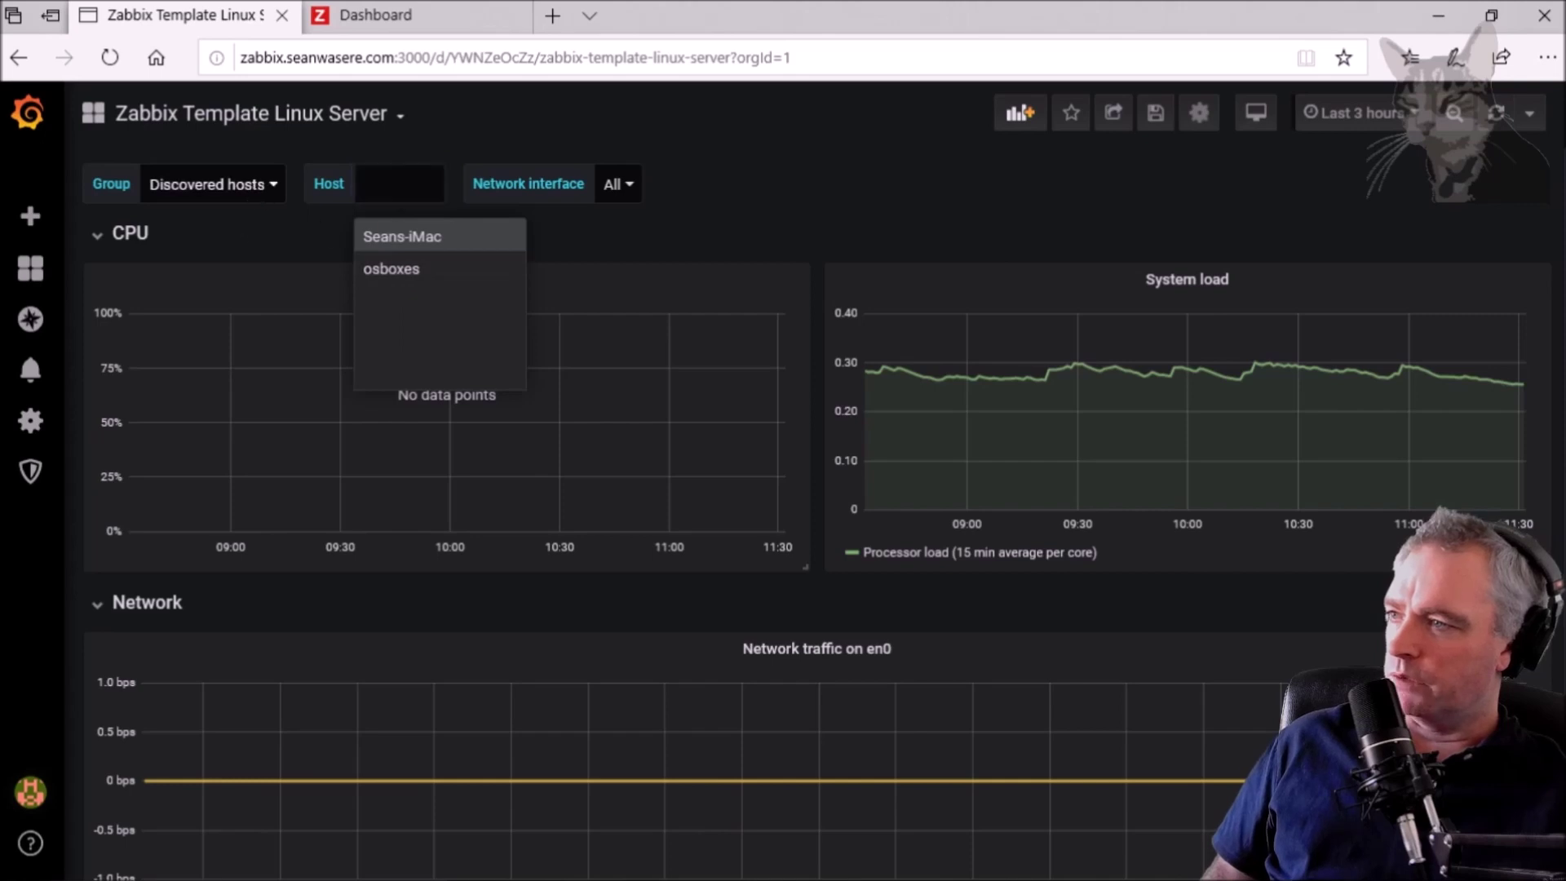
{"action": "left_click", "coordinate": [208, 184]}
{"action": "left_click", "coordinate": [200, 393]}
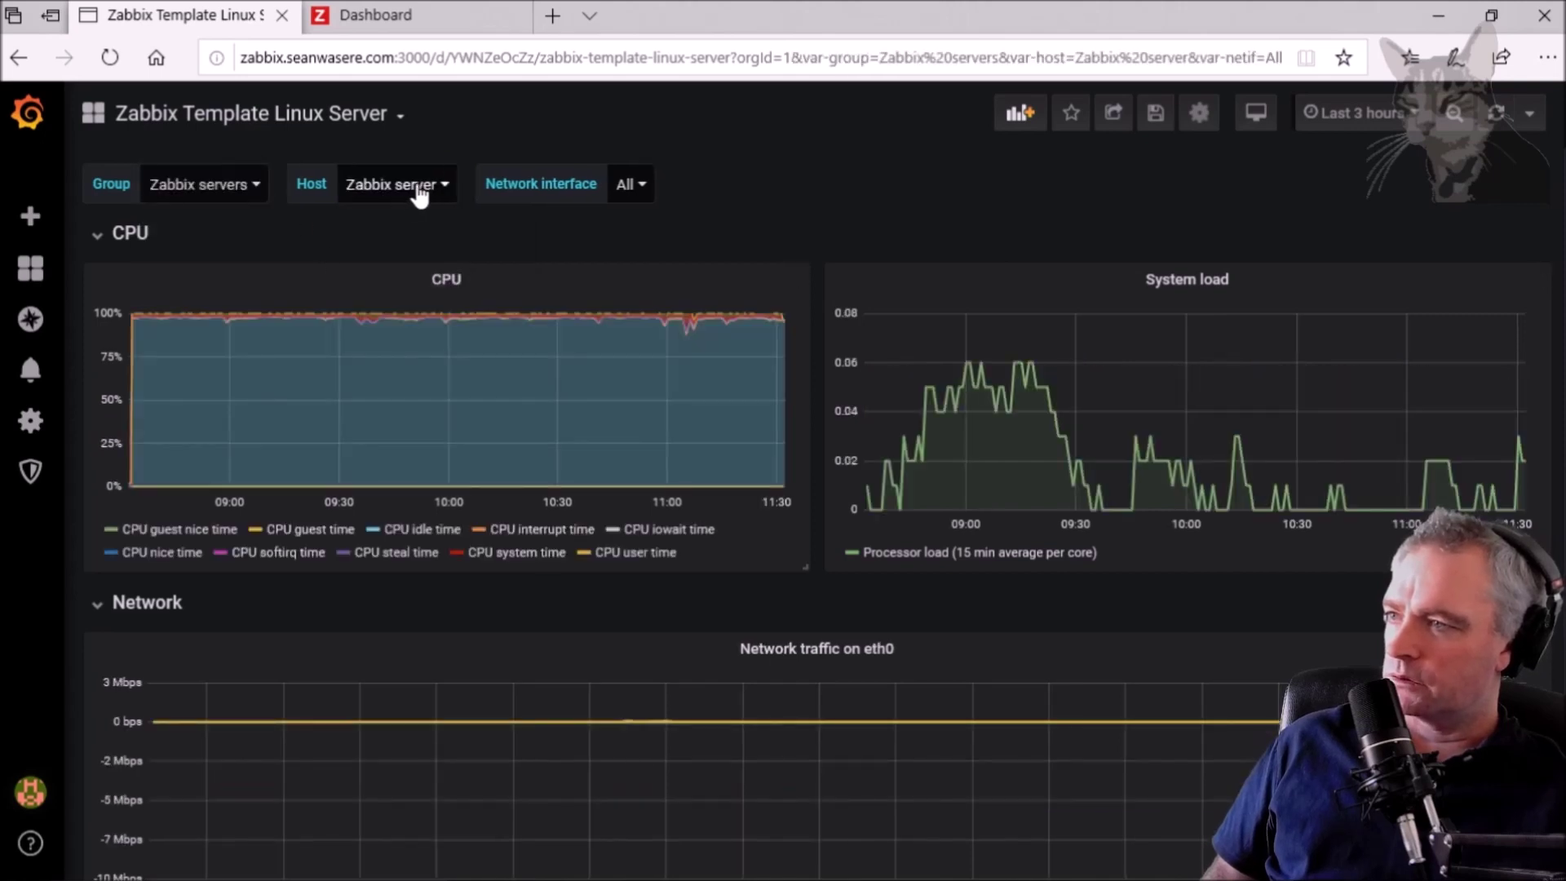
{"action": "left_click", "coordinate": [423, 188]}
{"action": "left_click", "coordinate": [395, 271]}
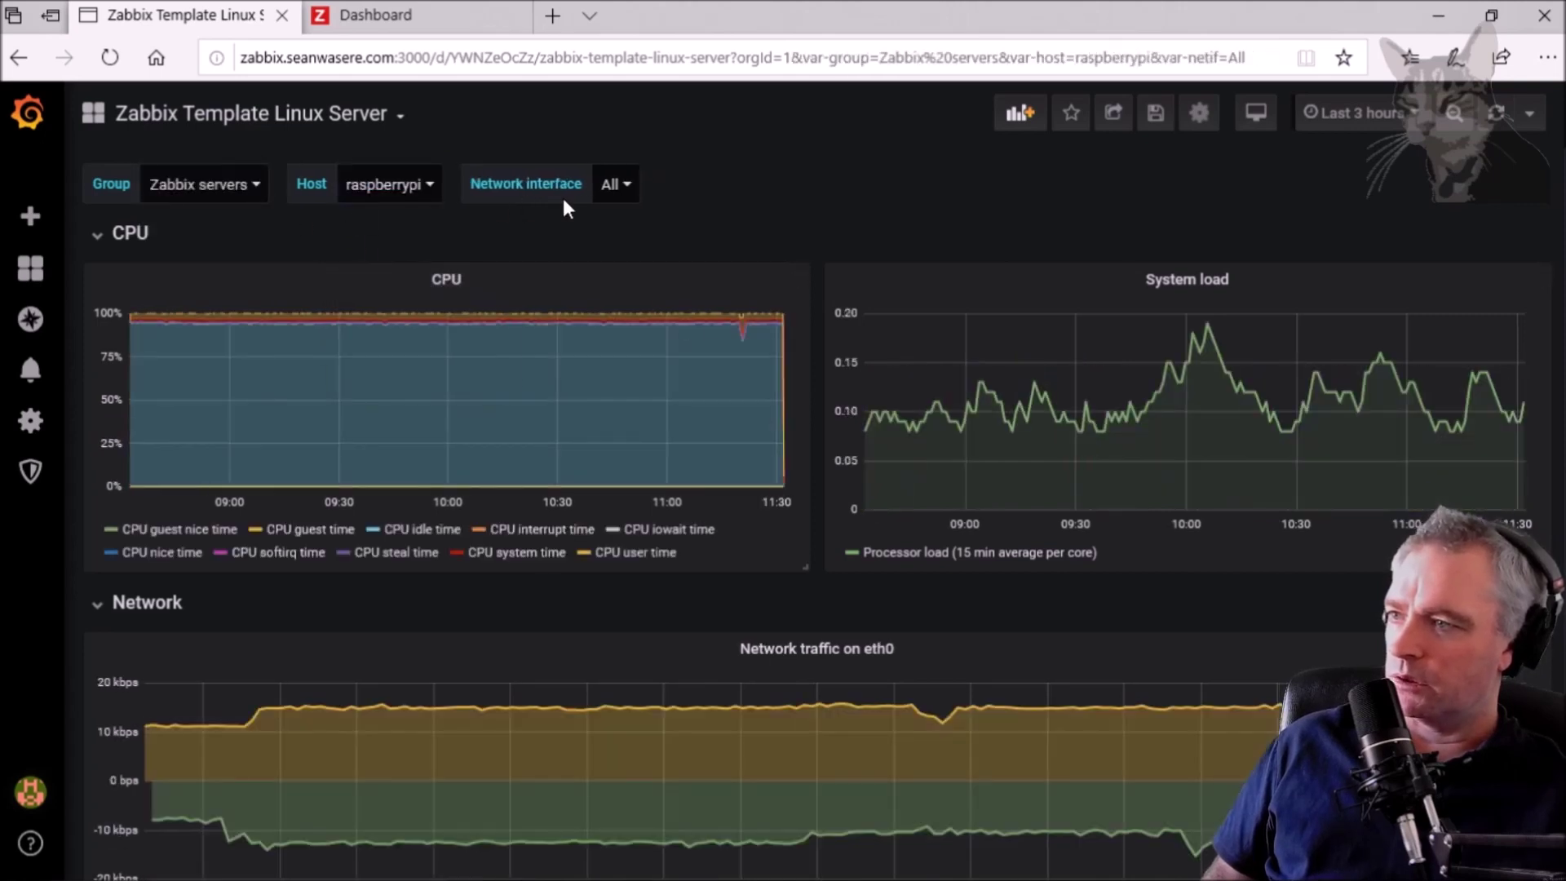
{"action": "left_click", "coordinate": [627, 189]}
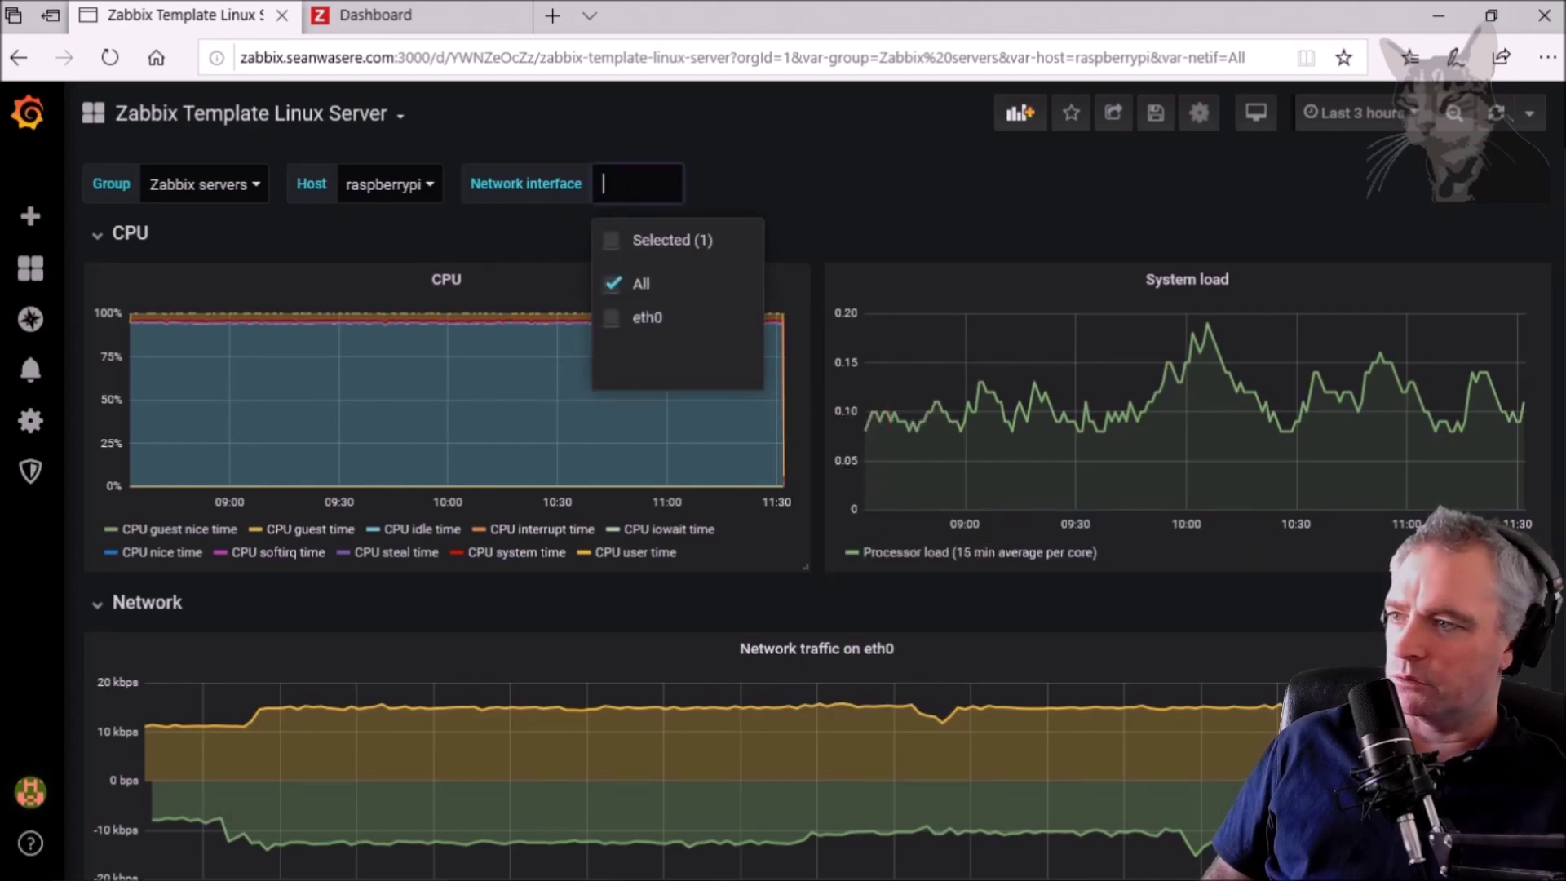
{"action": "left_click", "coordinate": [877, 169]}
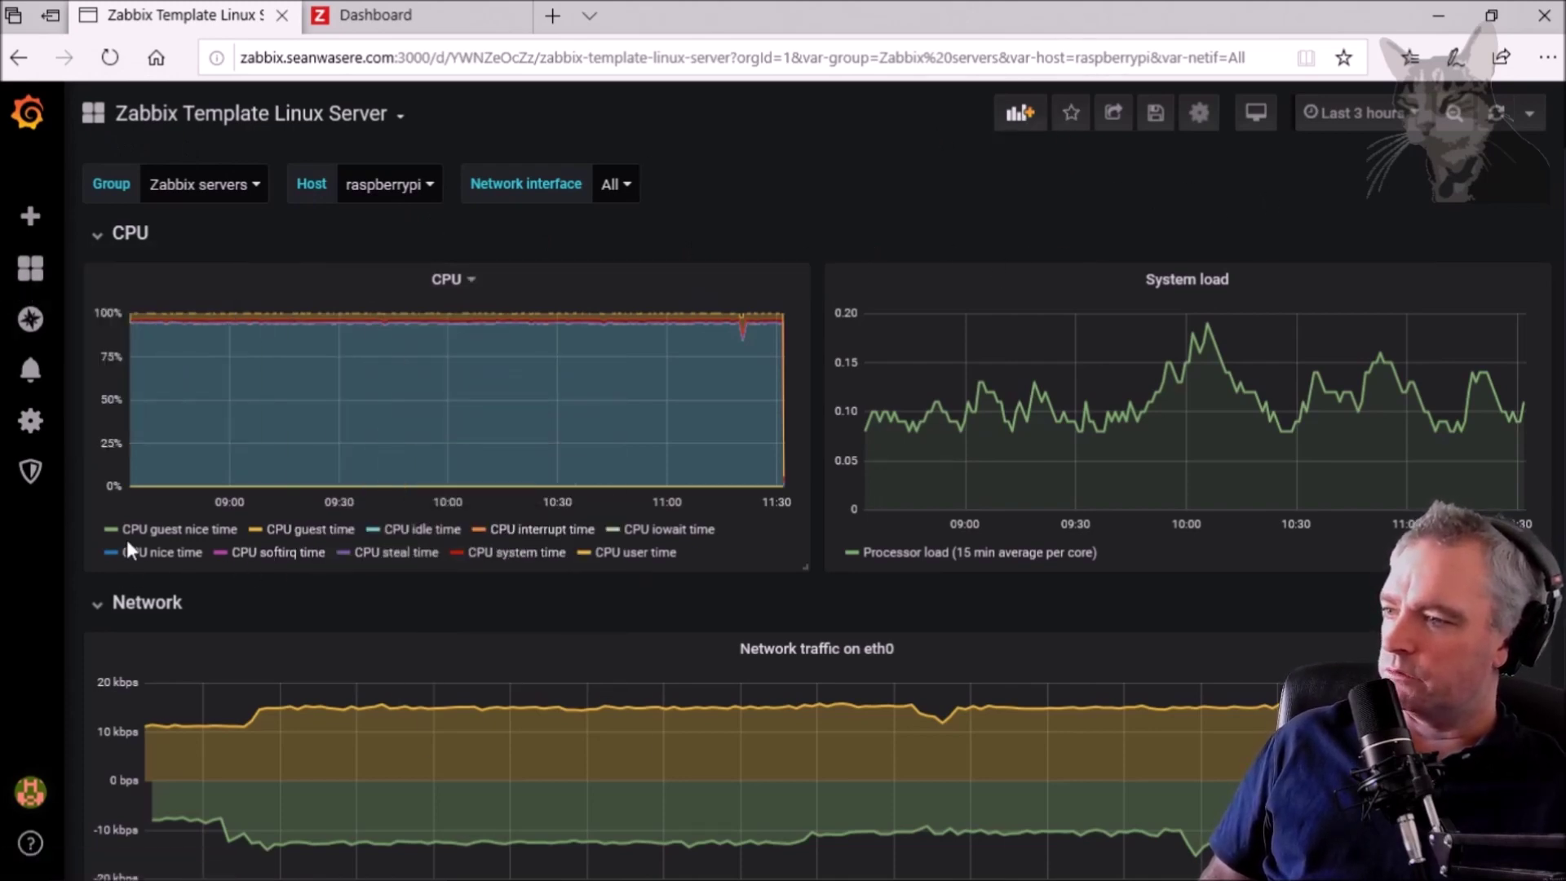
Drag-zoom the graphs to roughly 09:24–10:51, then further to 09:51–10:18.
{"action": "left_click_drag", "start_coordinate": [316, 395], "coordinate": [634, 395]}
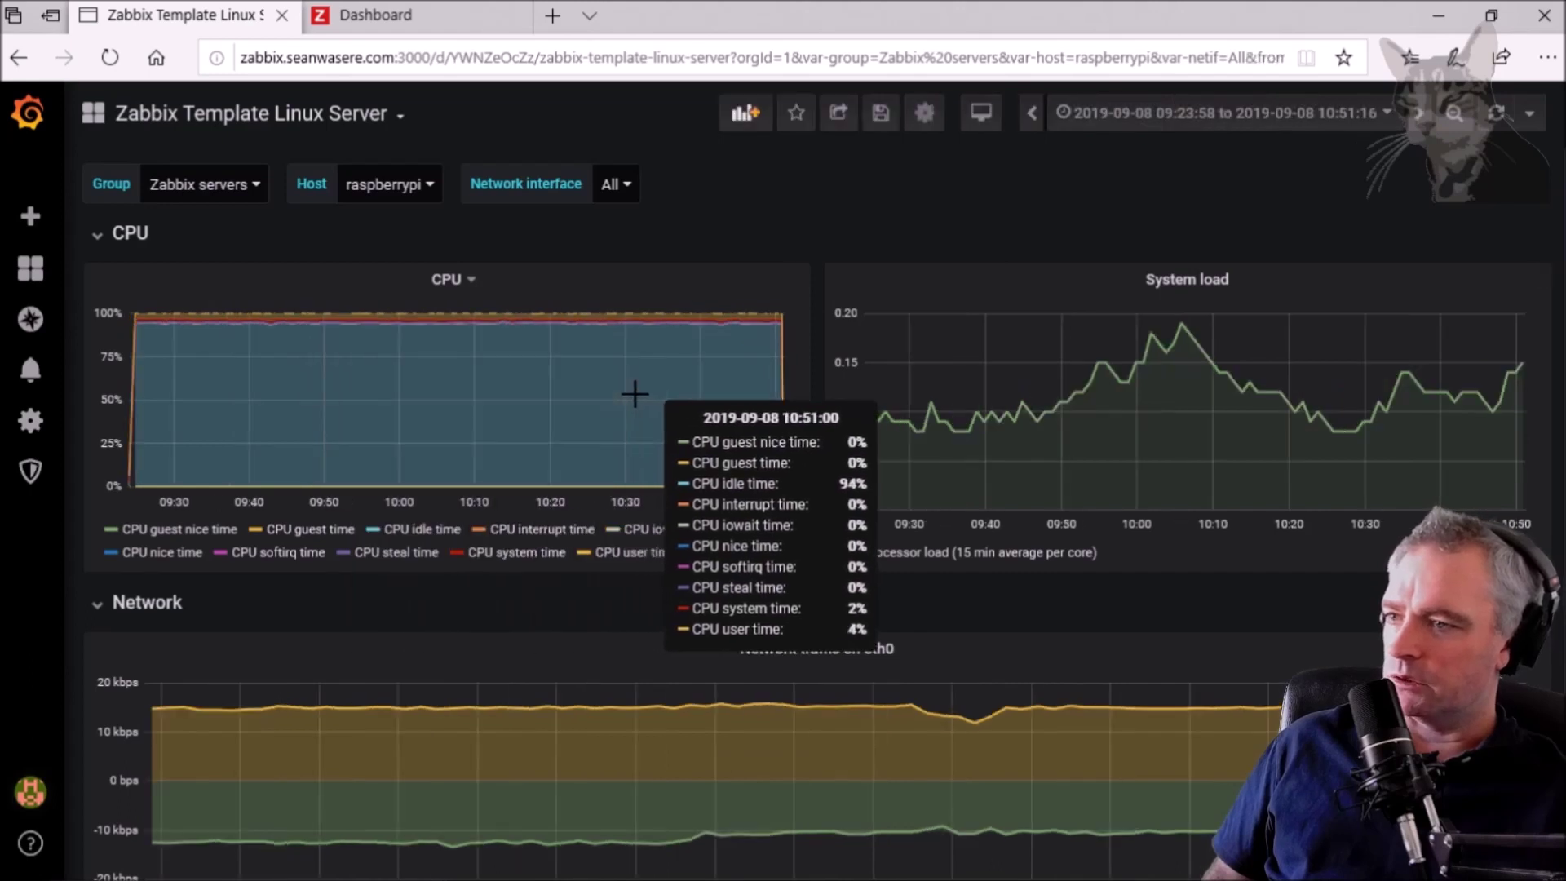
{"action": "left_click_drag", "start_coordinate": [1058, 372], "coordinate": [1277, 372]}
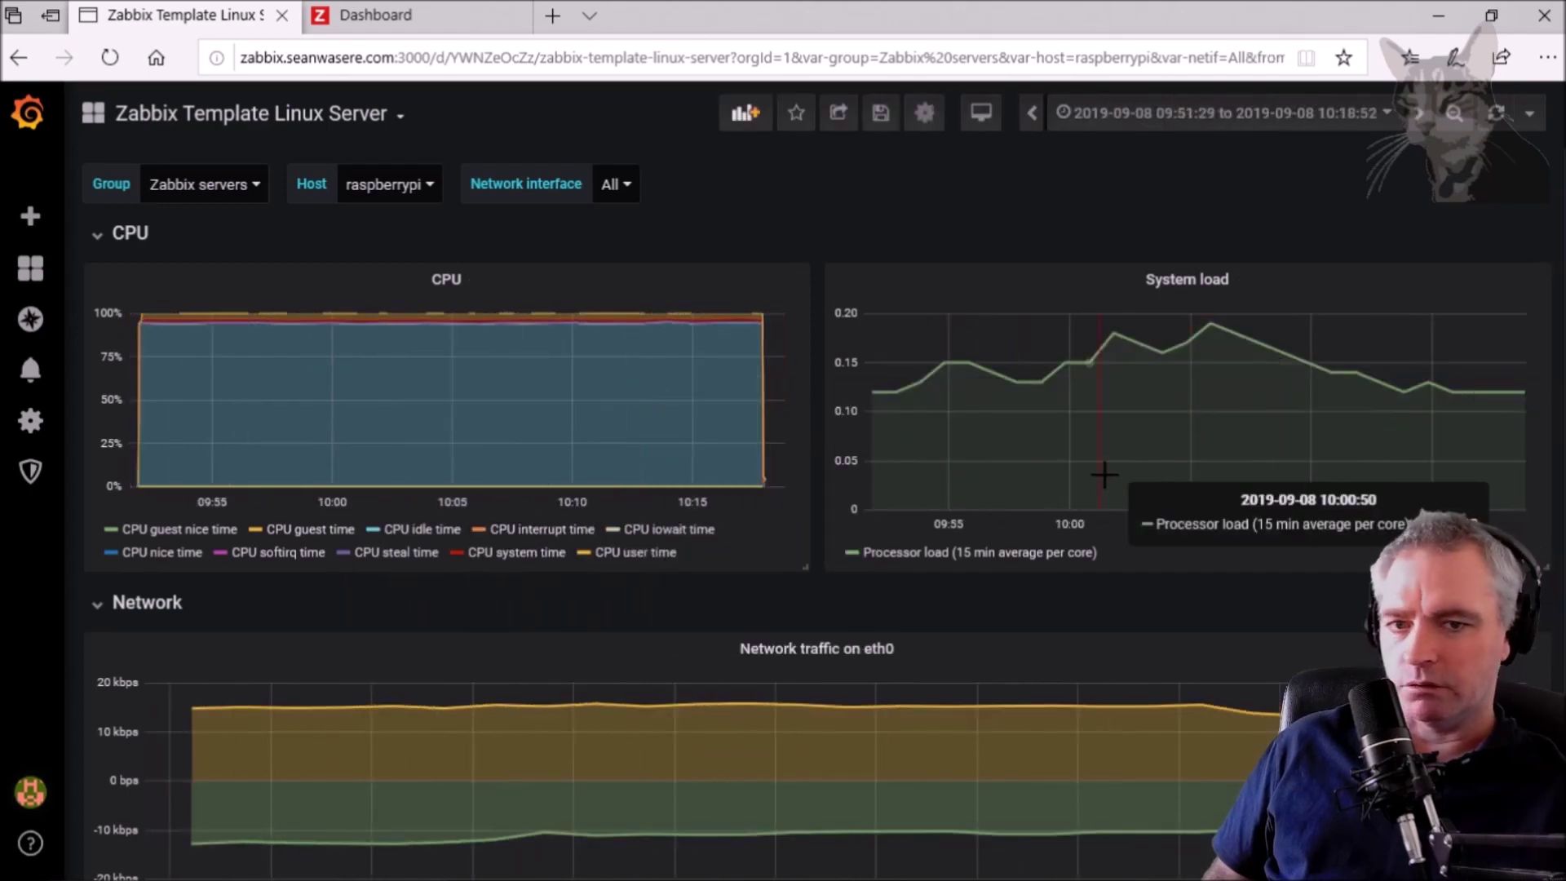
{"action": "mouse_move", "coordinate": [38, 233]}
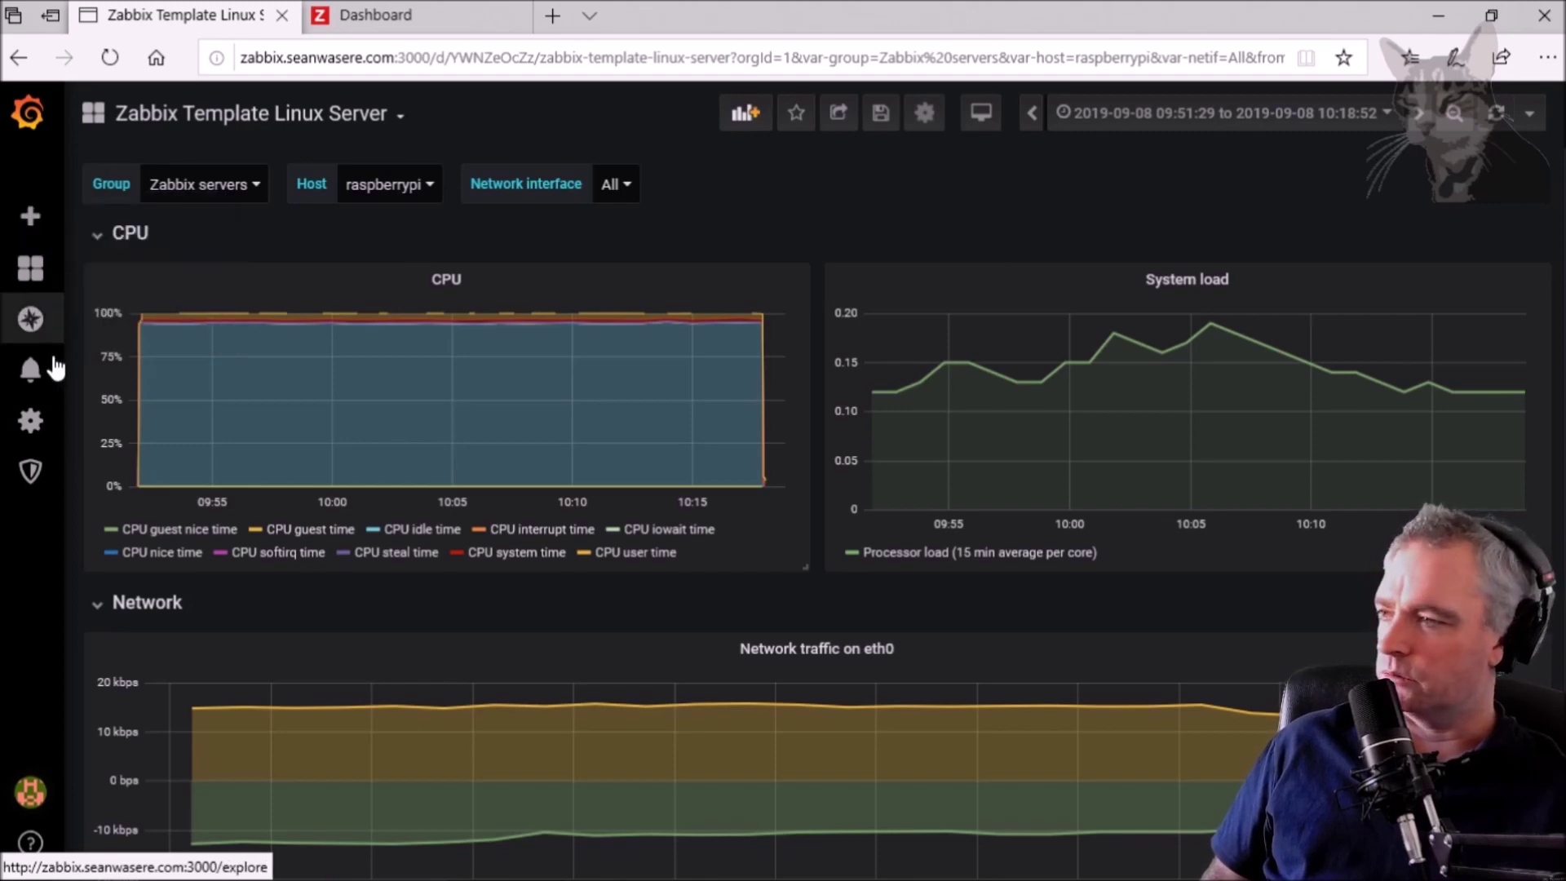
{"action": "mouse_move", "coordinate": [39, 384]}
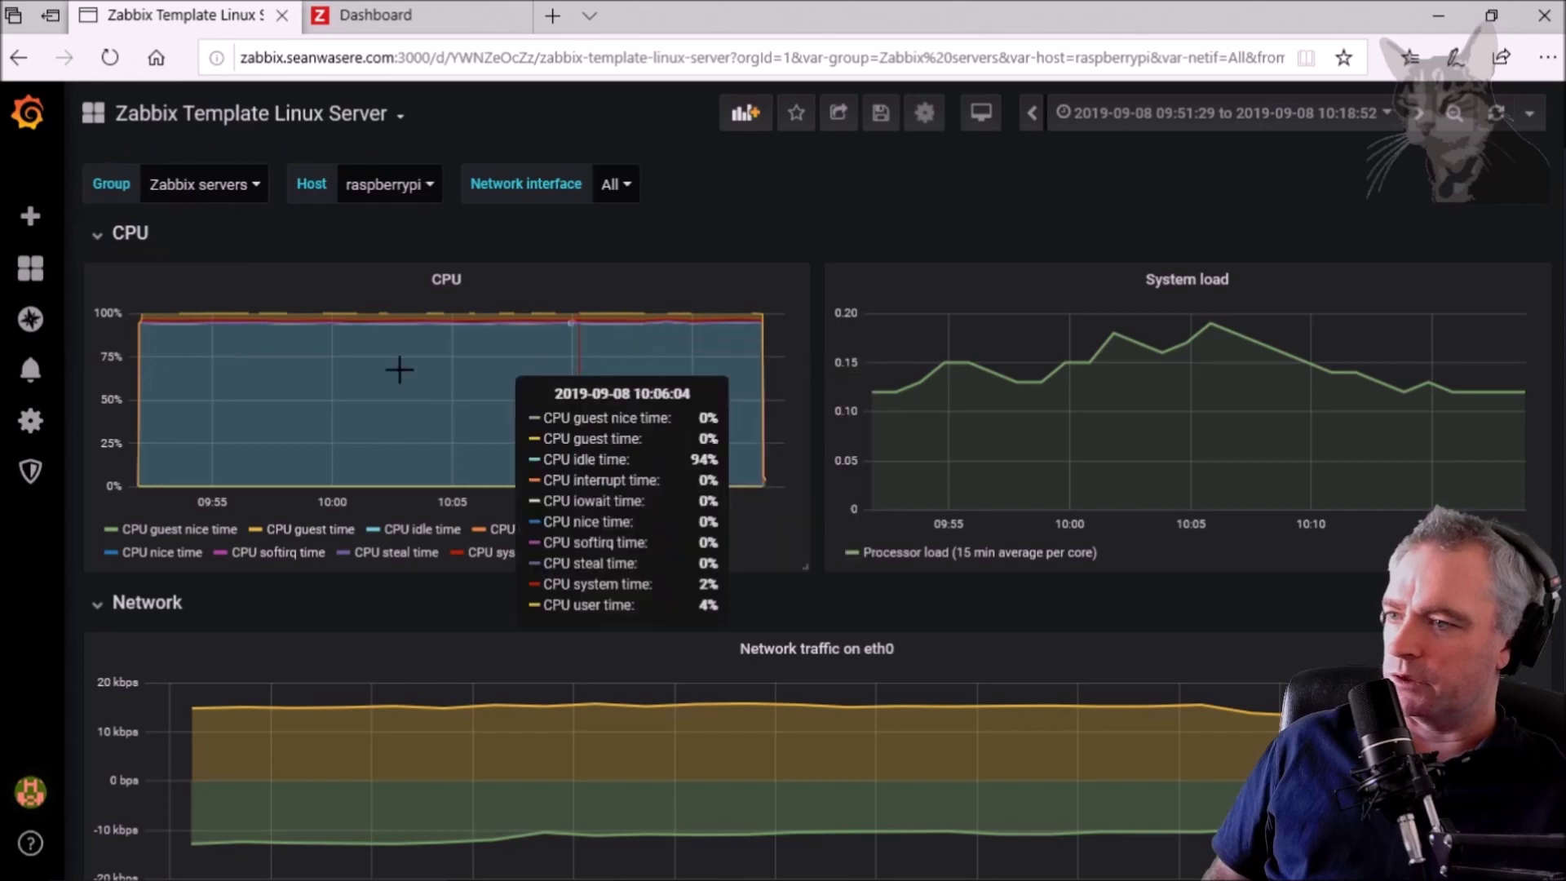
{"action": "mouse_move", "coordinate": [34, 265]}
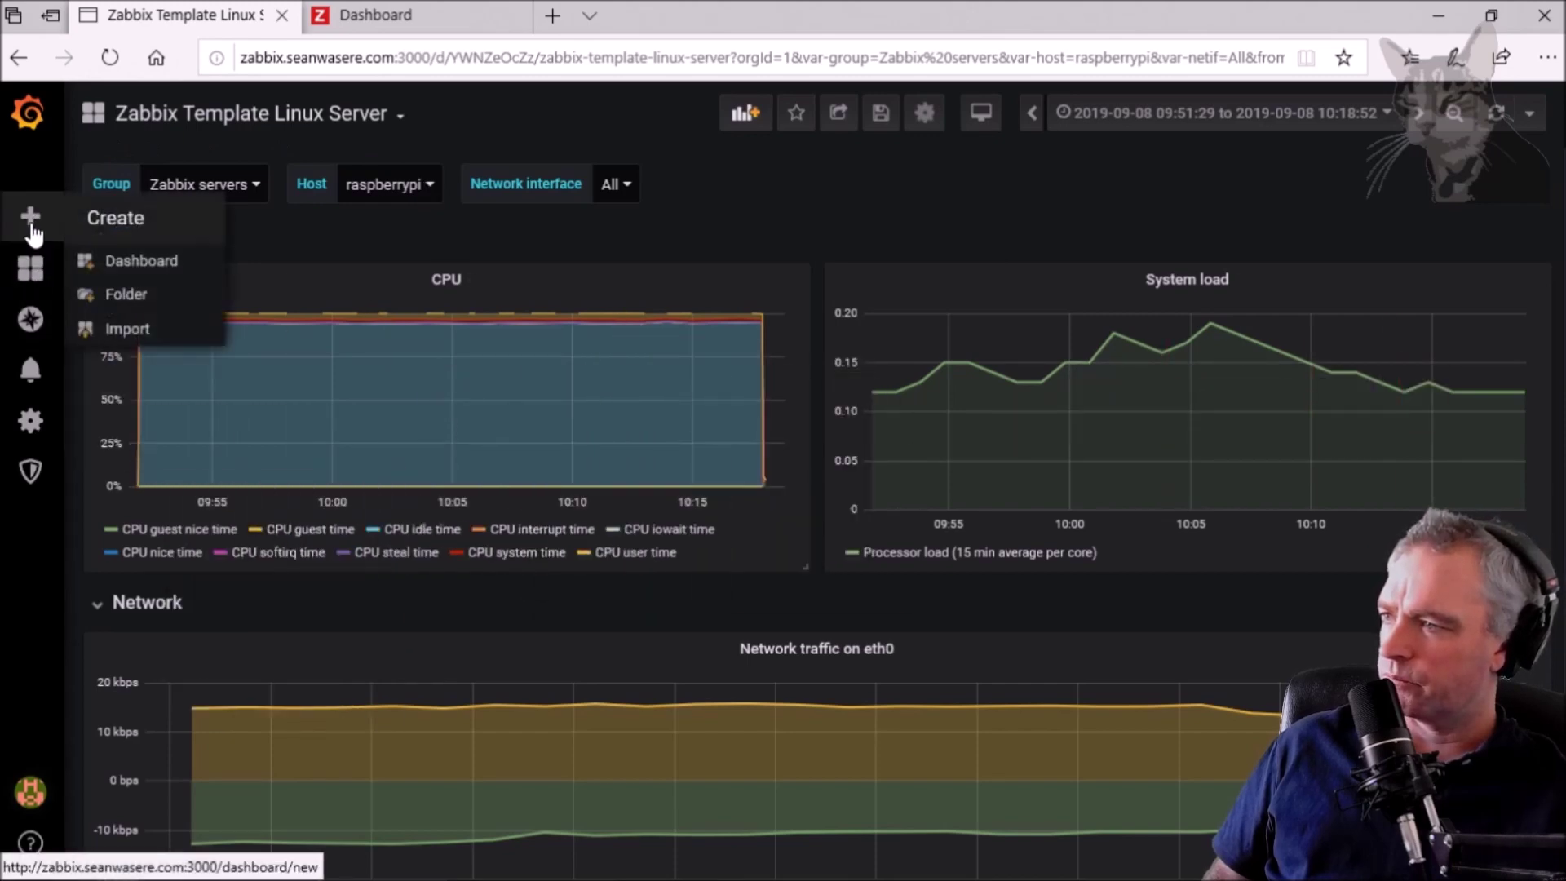
Create a new dashboard and add a panel query using the Zabbix data source.
{"action": "left_click", "coordinate": [141, 262]}
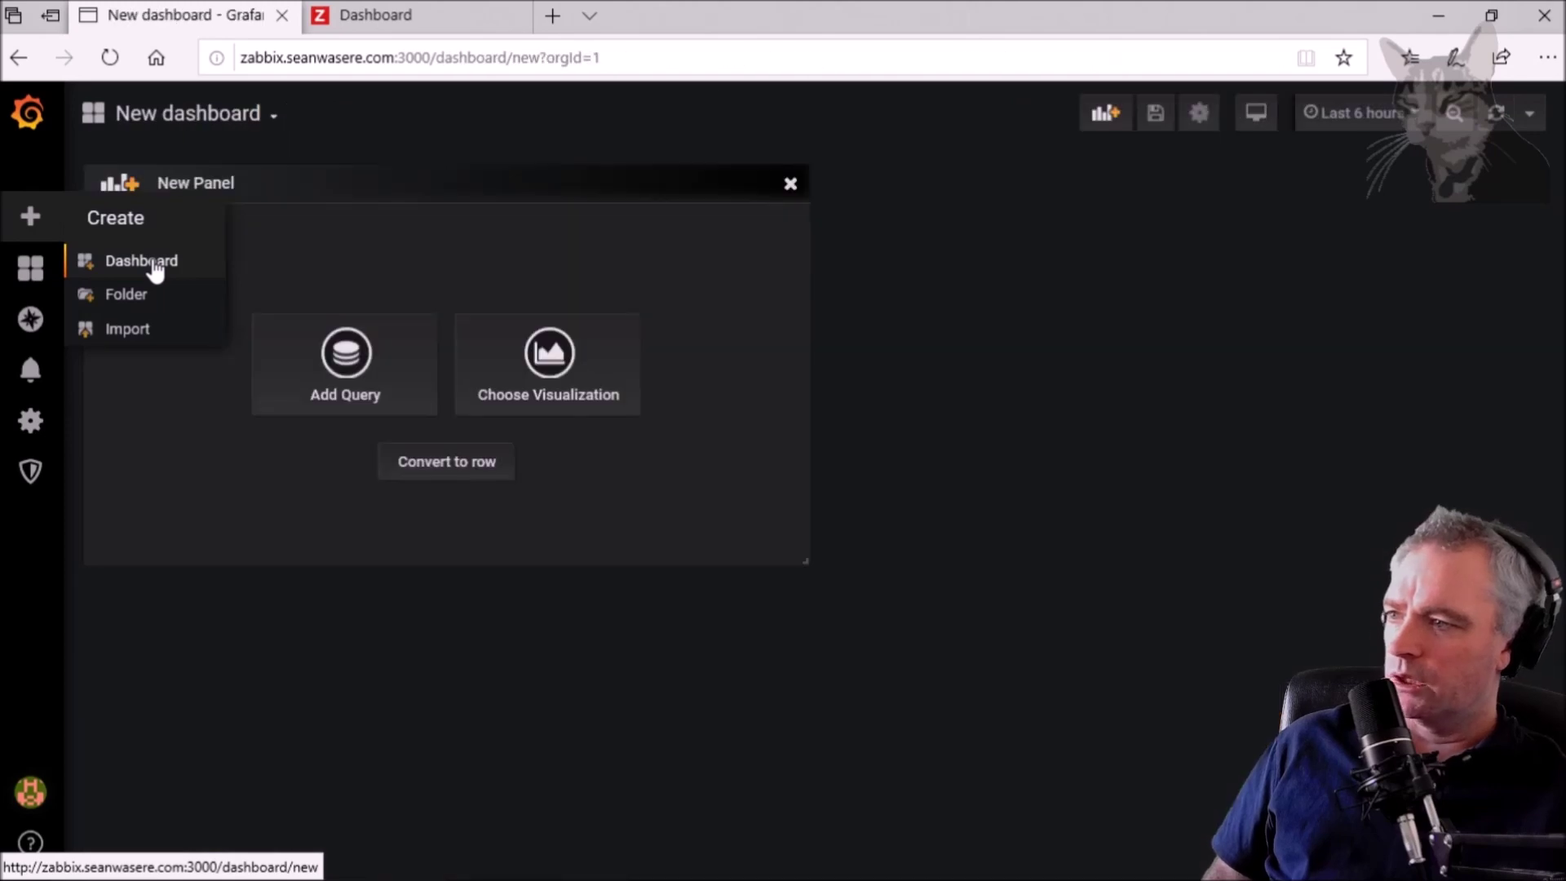
{"action": "left_click", "coordinate": [351, 367]}
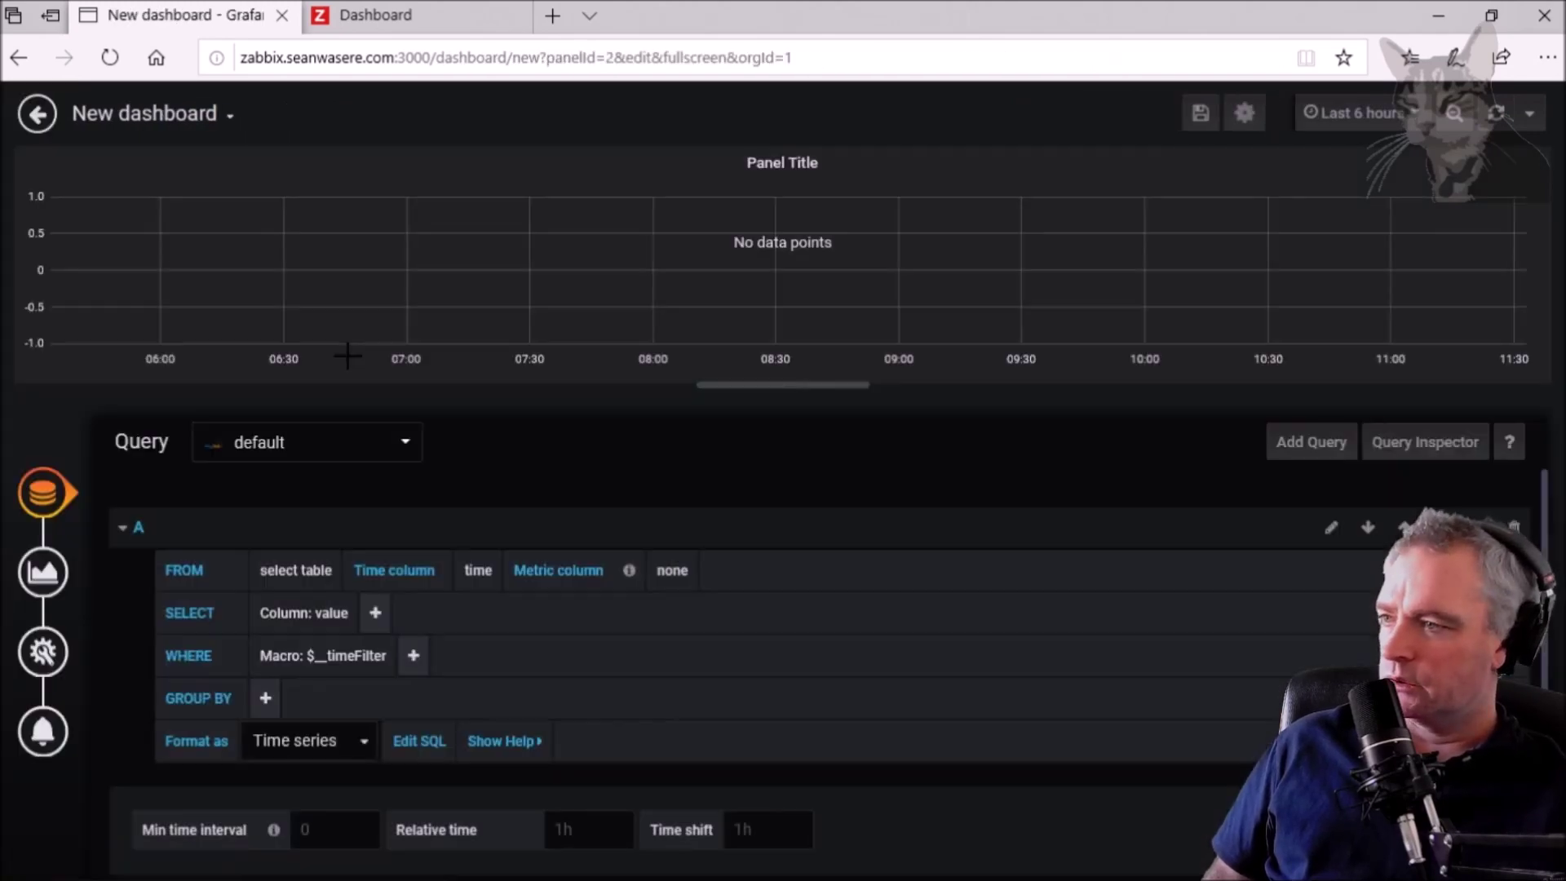
{"action": "scroll", "coordinate": [343, 506], "scroll_direction": "down", "scroll_amount": 1}
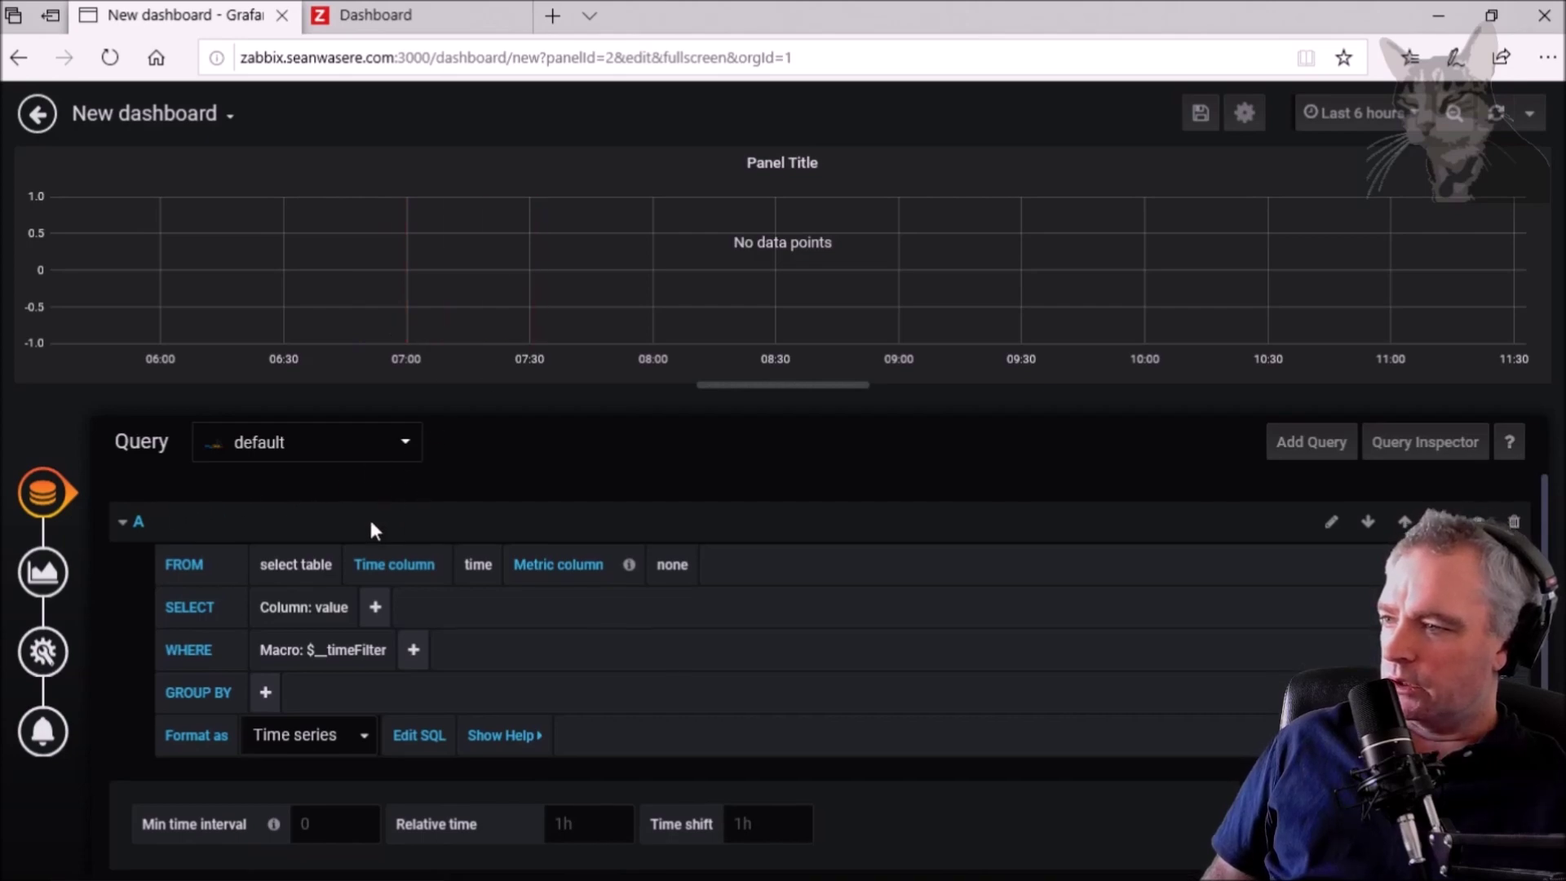
{"action": "left_click", "coordinate": [363, 440]}
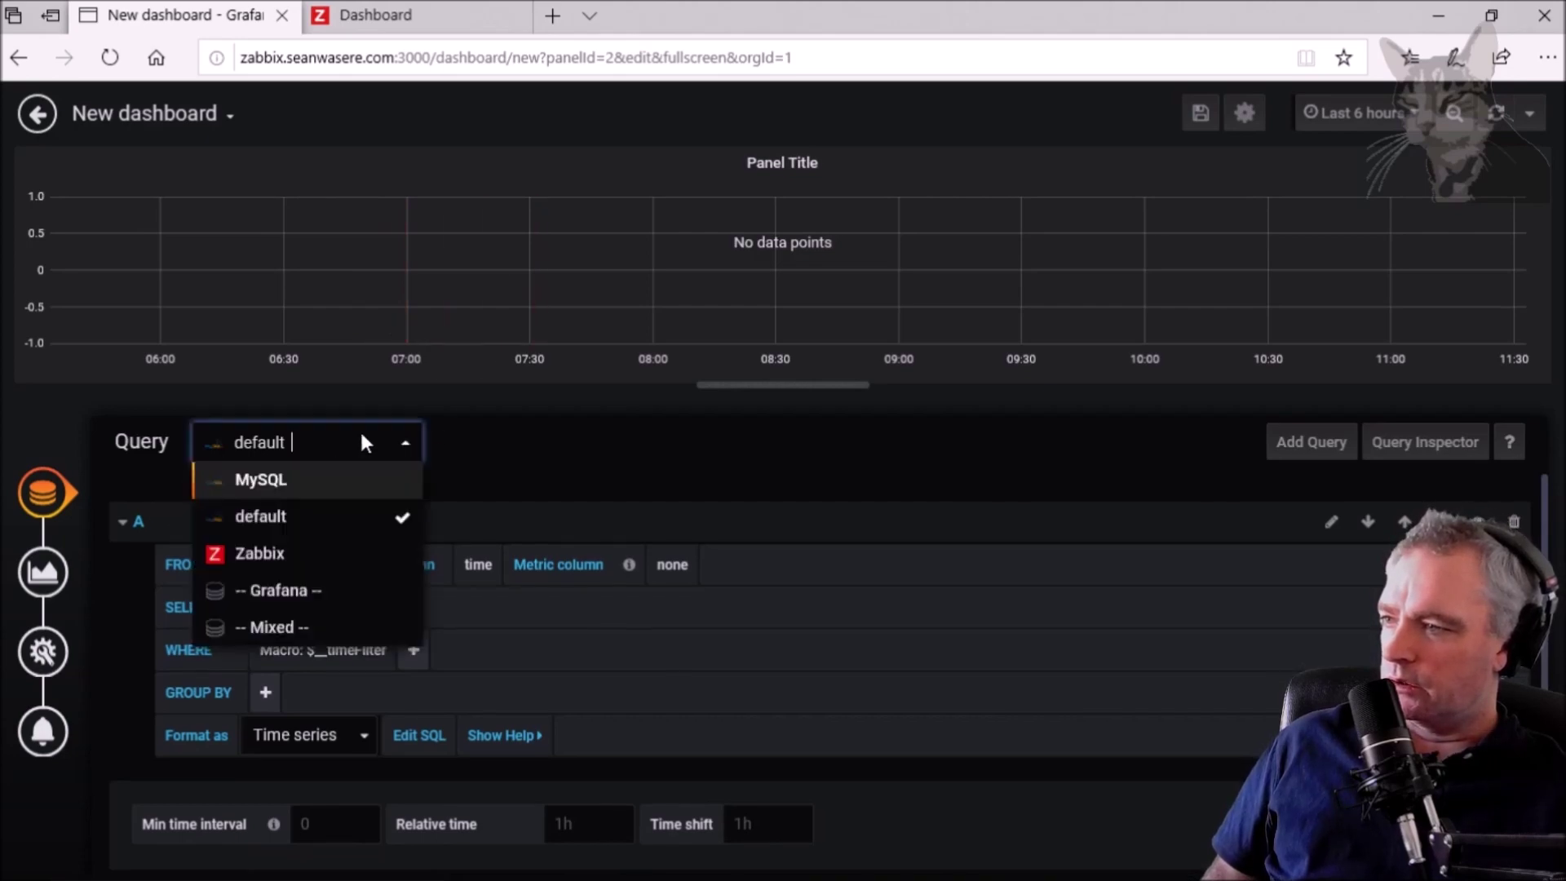
{"action": "left_click", "coordinate": [262, 555]}
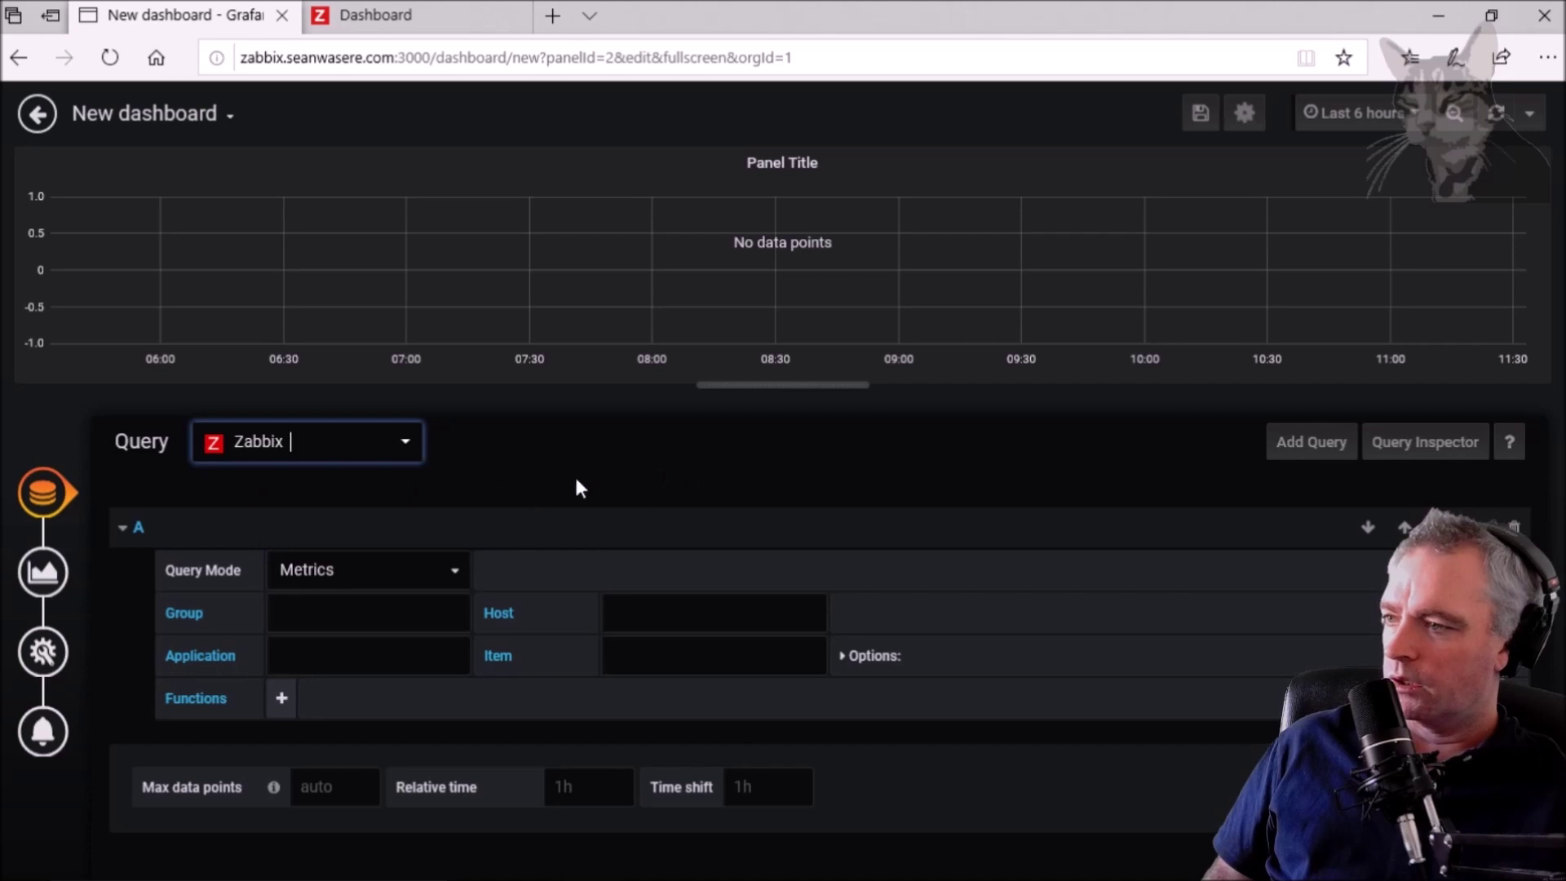
{"action": "left_click", "coordinate": [343, 613]}
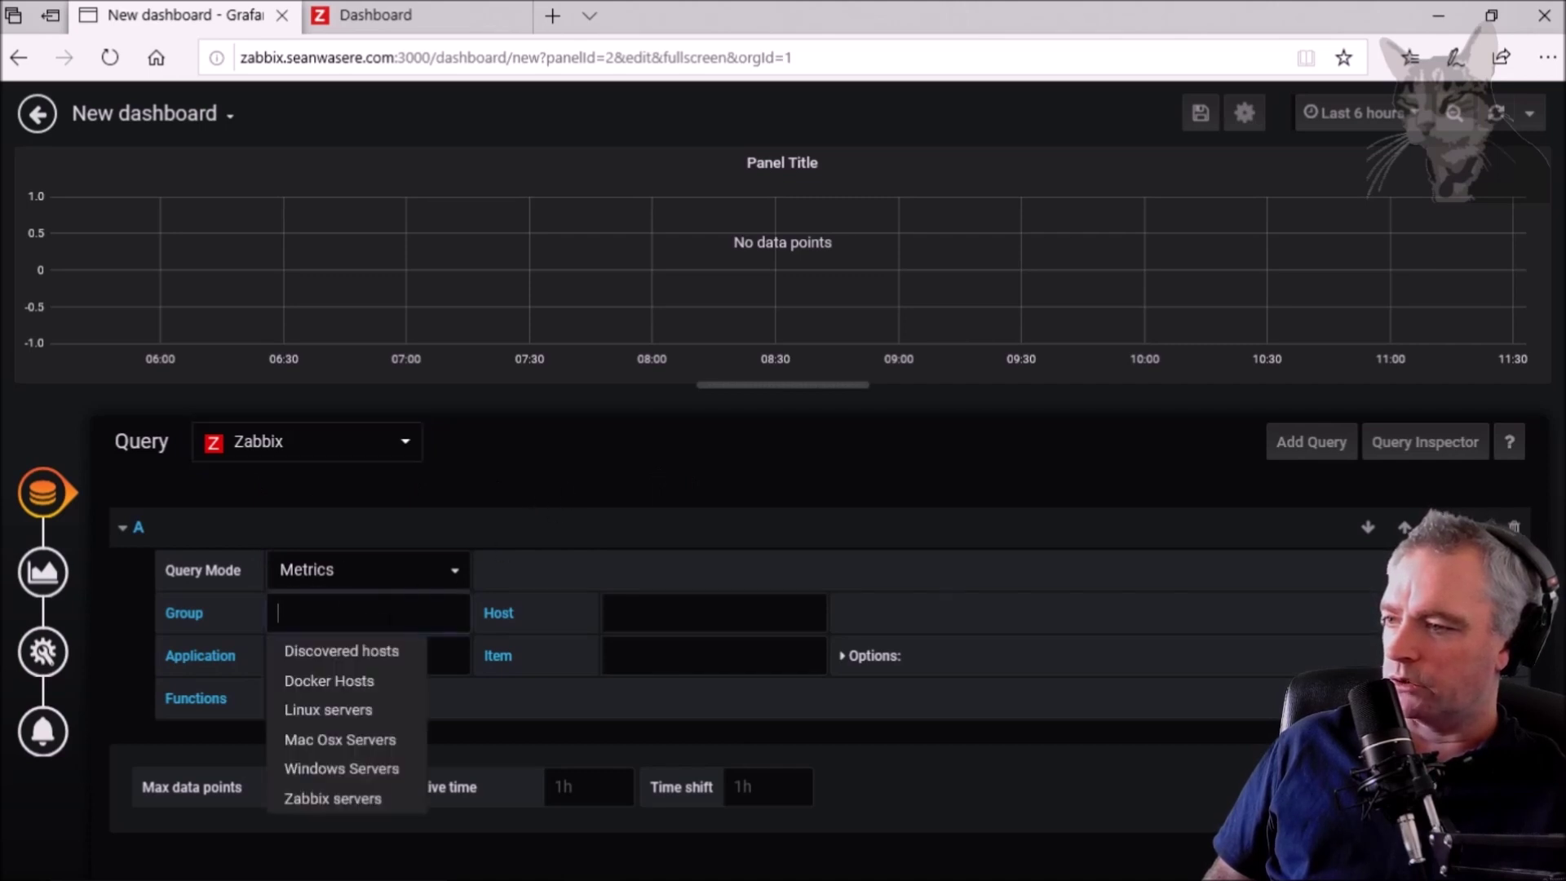
Query group Zabbix servers, host Zabbix server, application SSL Check, item Check SSL 2coin.org.
{"action": "left_click", "coordinate": [333, 800]}
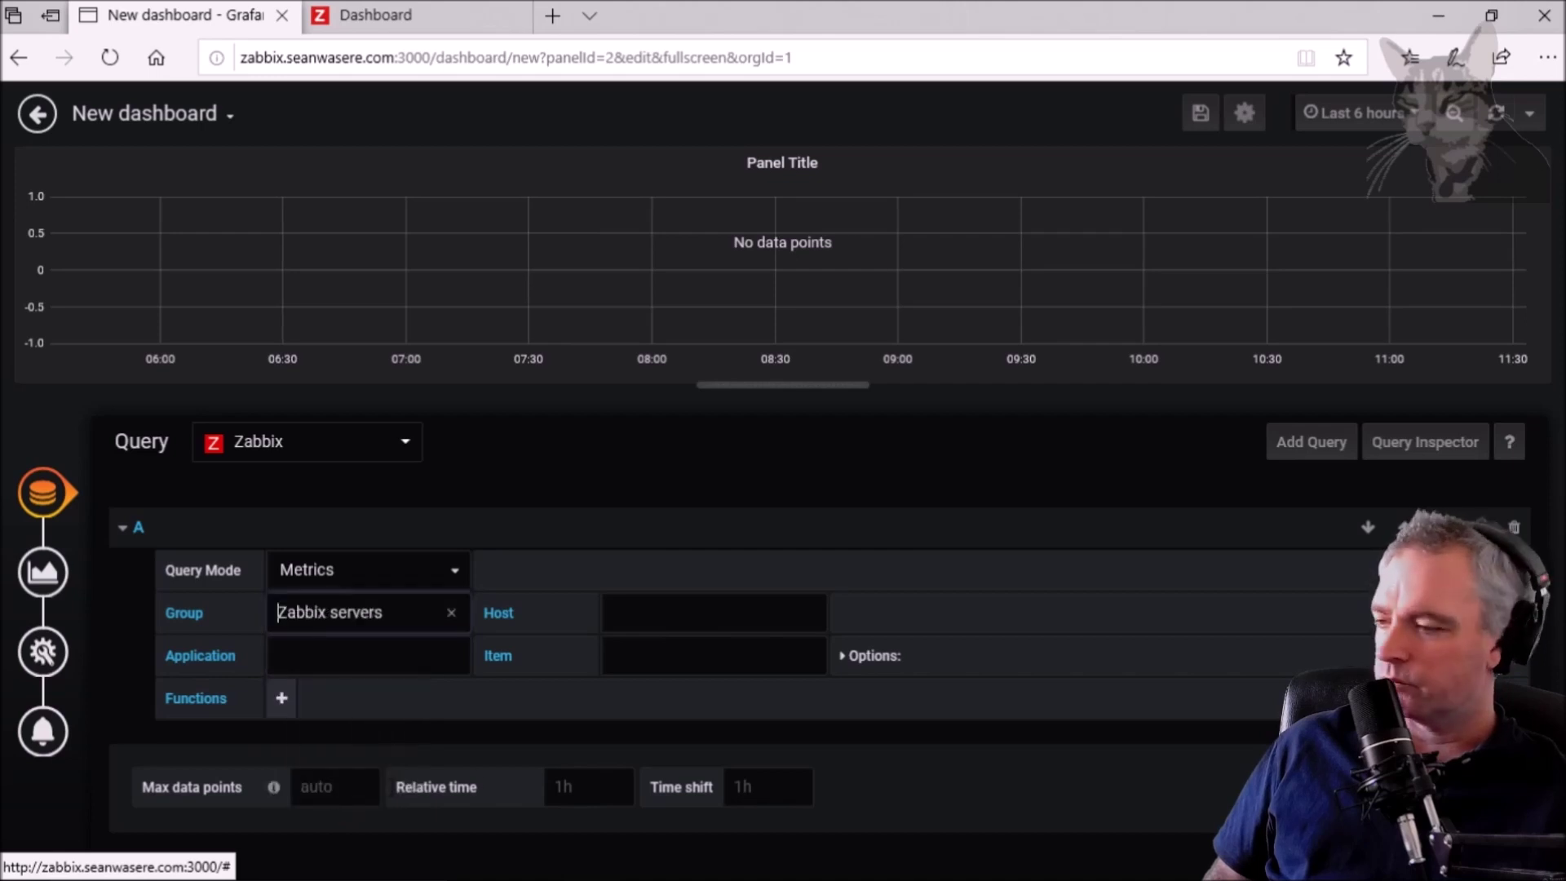
{"action": "key", "text": "Tab"}
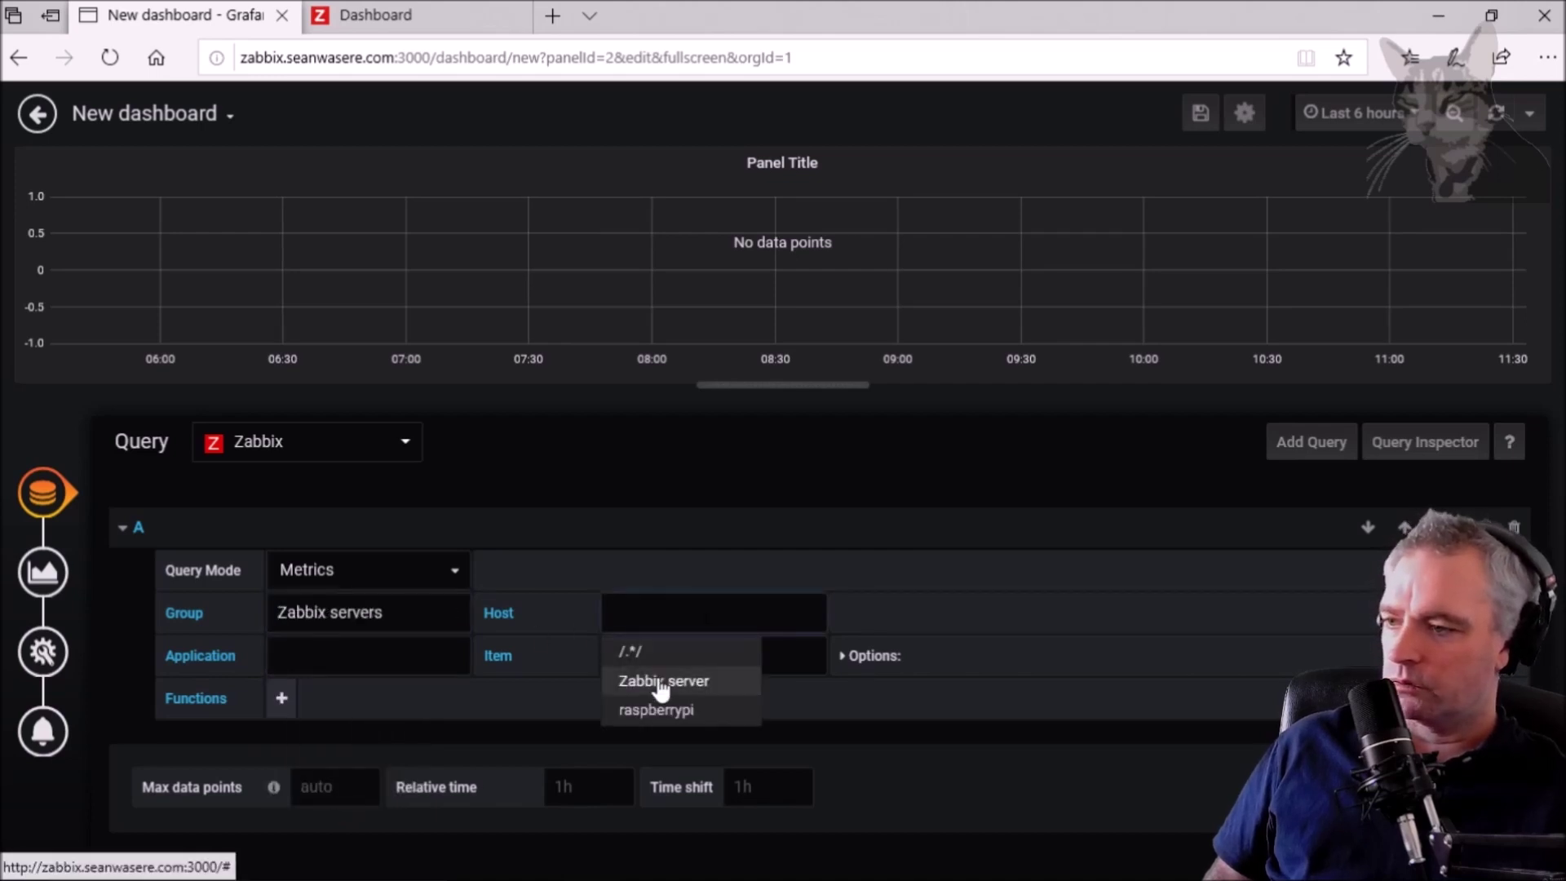
{"action": "left_click", "coordinate": [661, 686]}
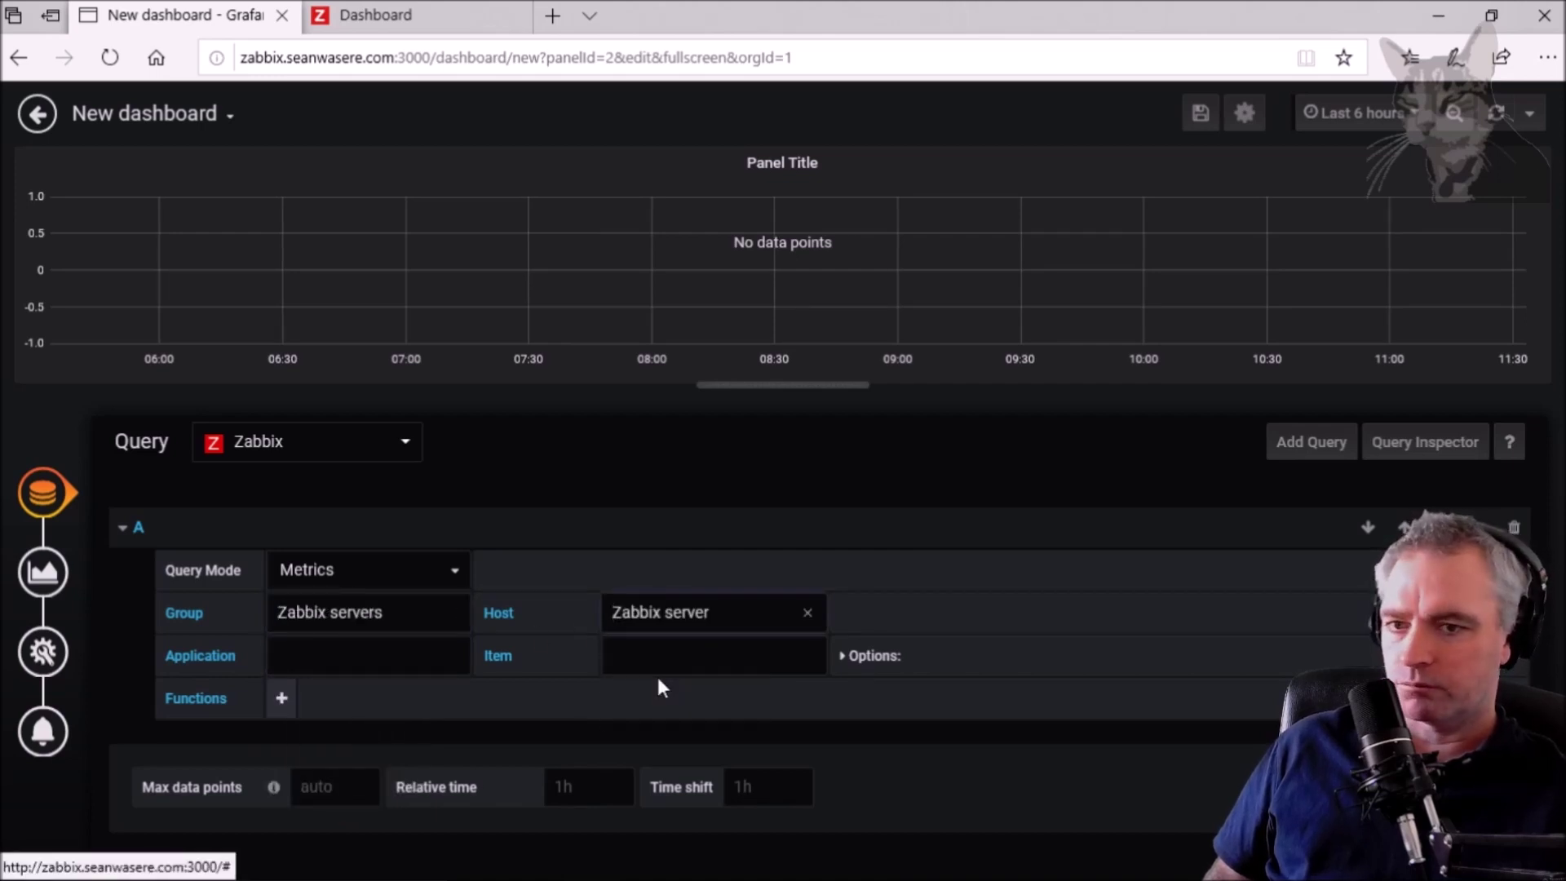
{"action": "left_click", "coordinate": [367, 655]}
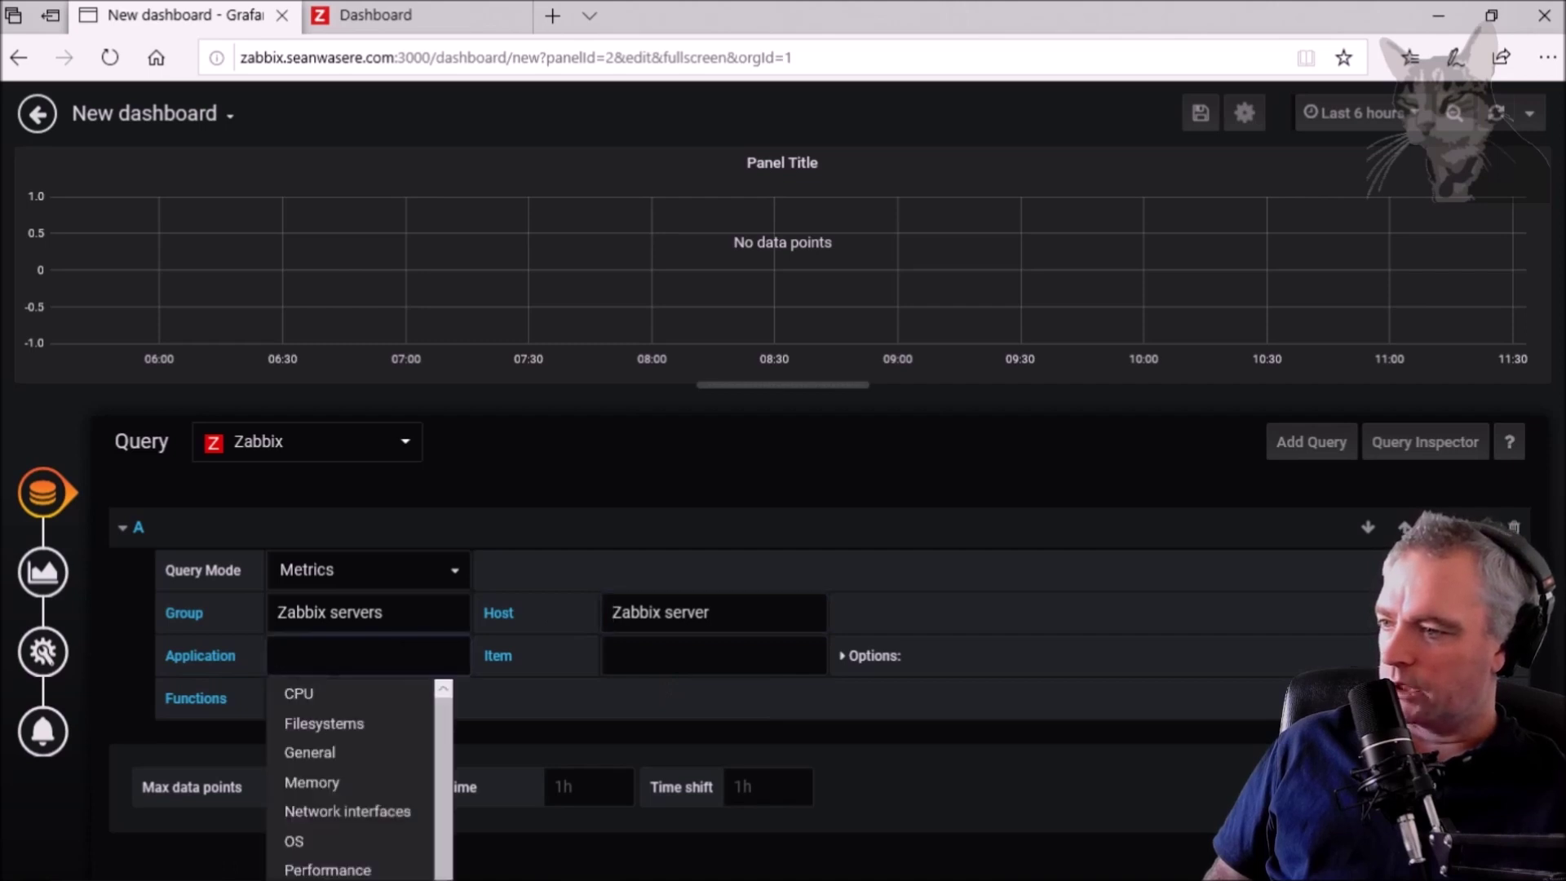
{"action": "scroll", "coordinate": [367, 789], "scroll_direction": "down", "scroll_amount": 2}
{"action": "scroll", "coordinate": [375, 794], "scroll_direction": "down", "scroll_amount": 1}
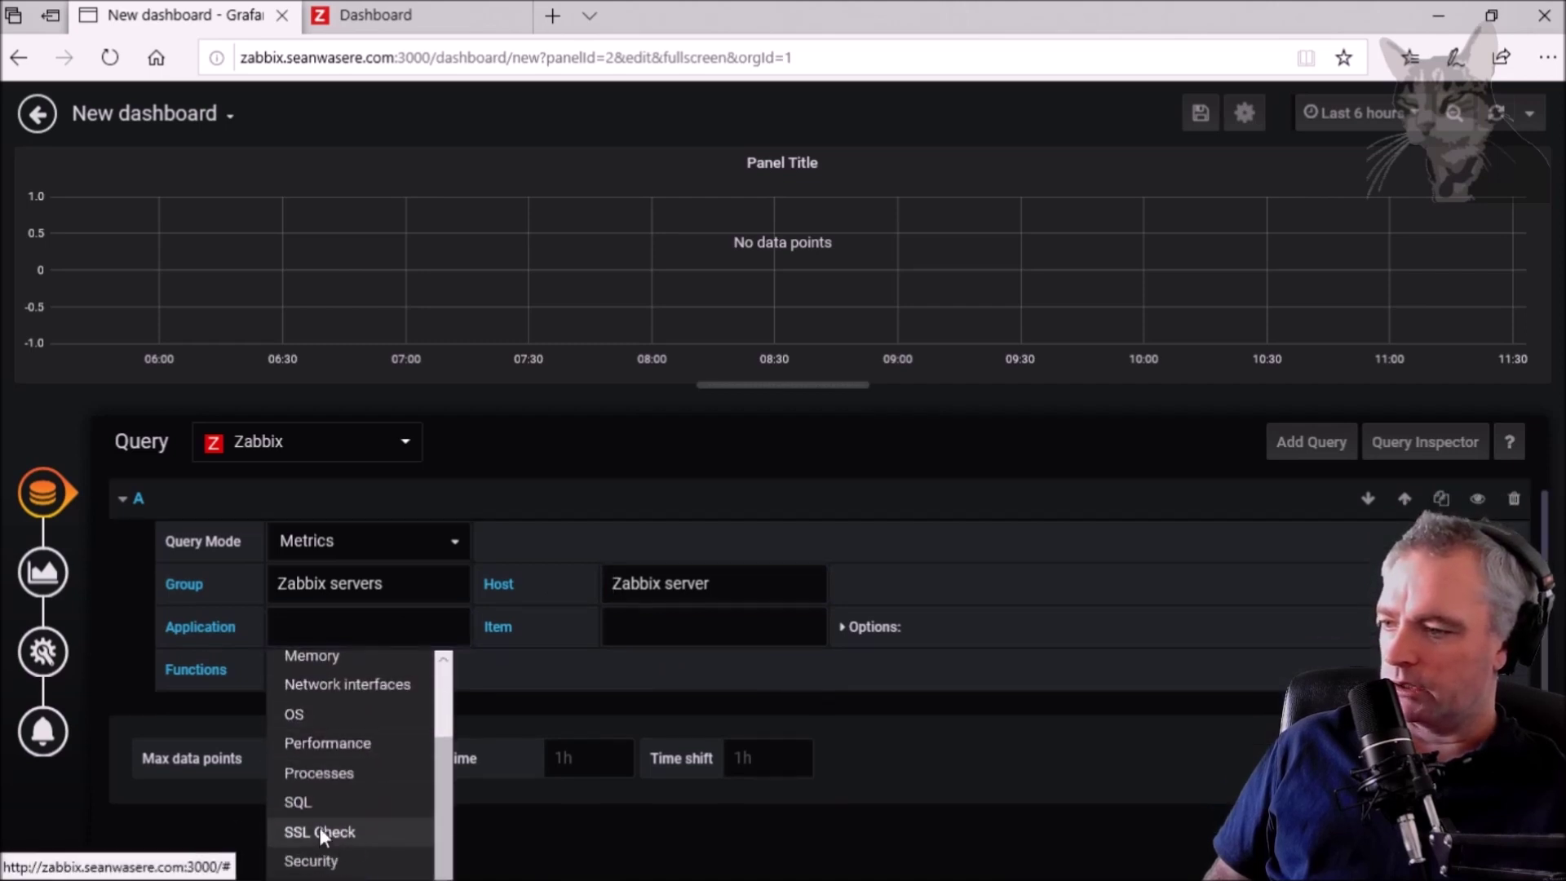
{"action": "left_click", "coordinate": [319, 832]}
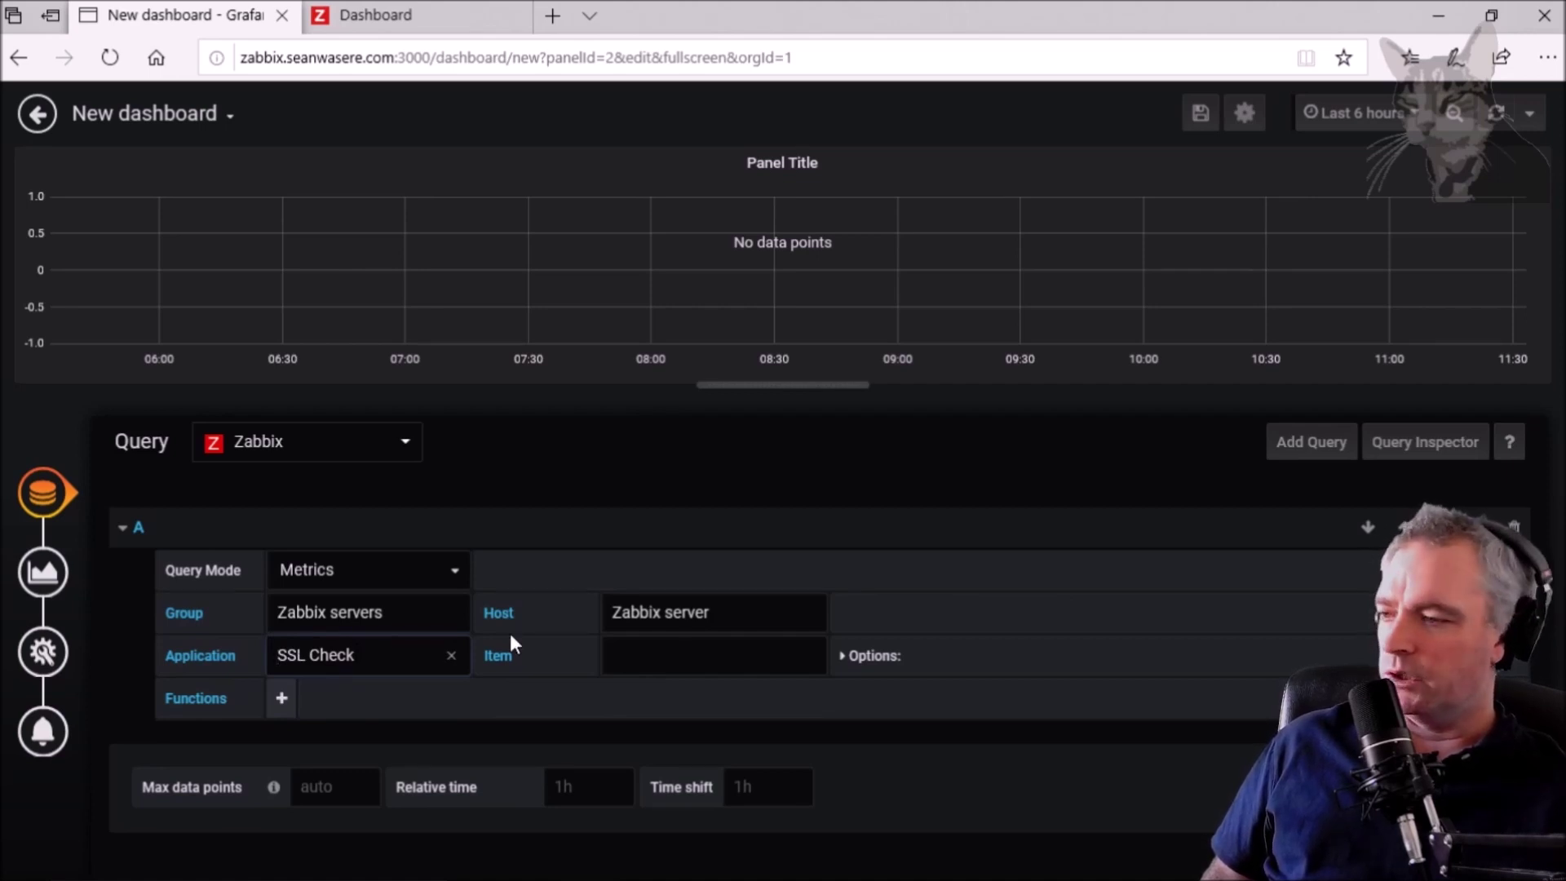
{"action": "left_click", "coordinate": [715, 661]}
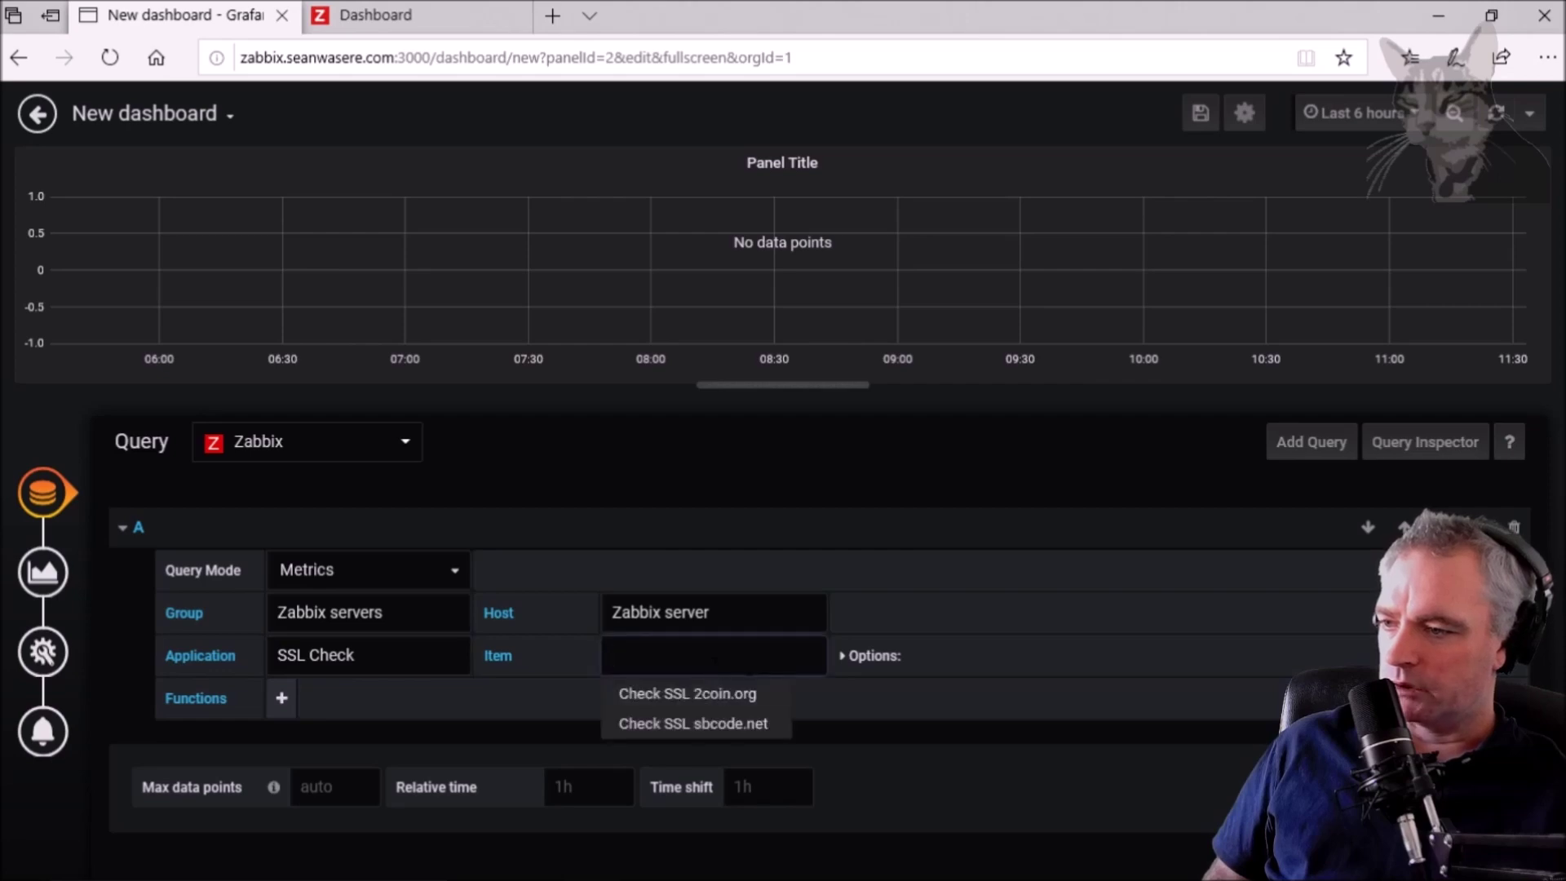
{"action": "left_click", "coordinate": [695, 701]}
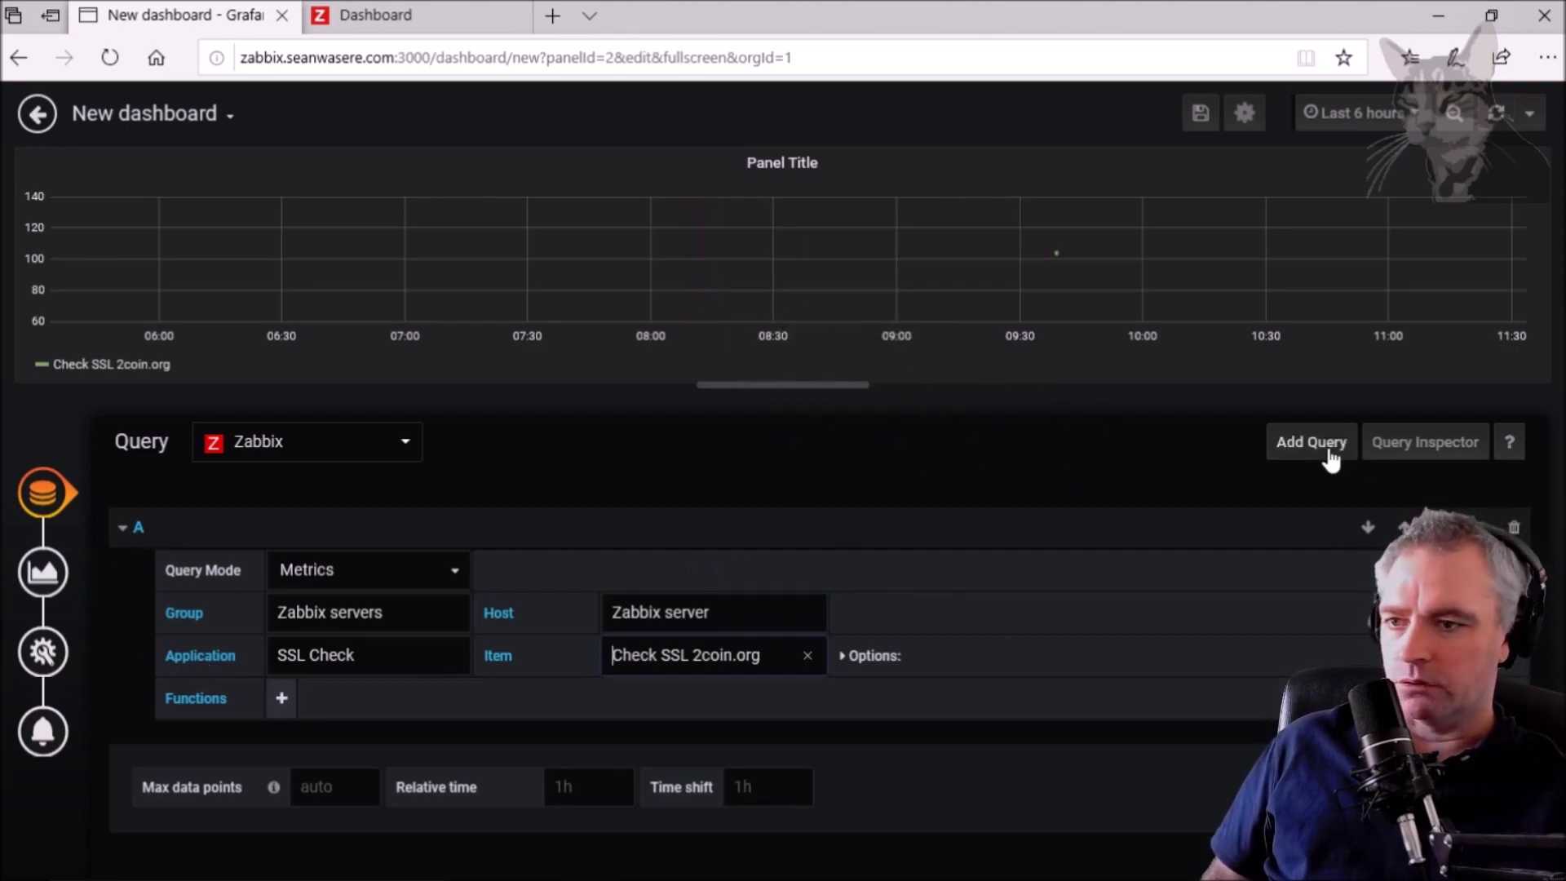
Set the dashboard time range to Last 30 days.
{"action": "mouse_move", "coordinate": [1060, 255]}
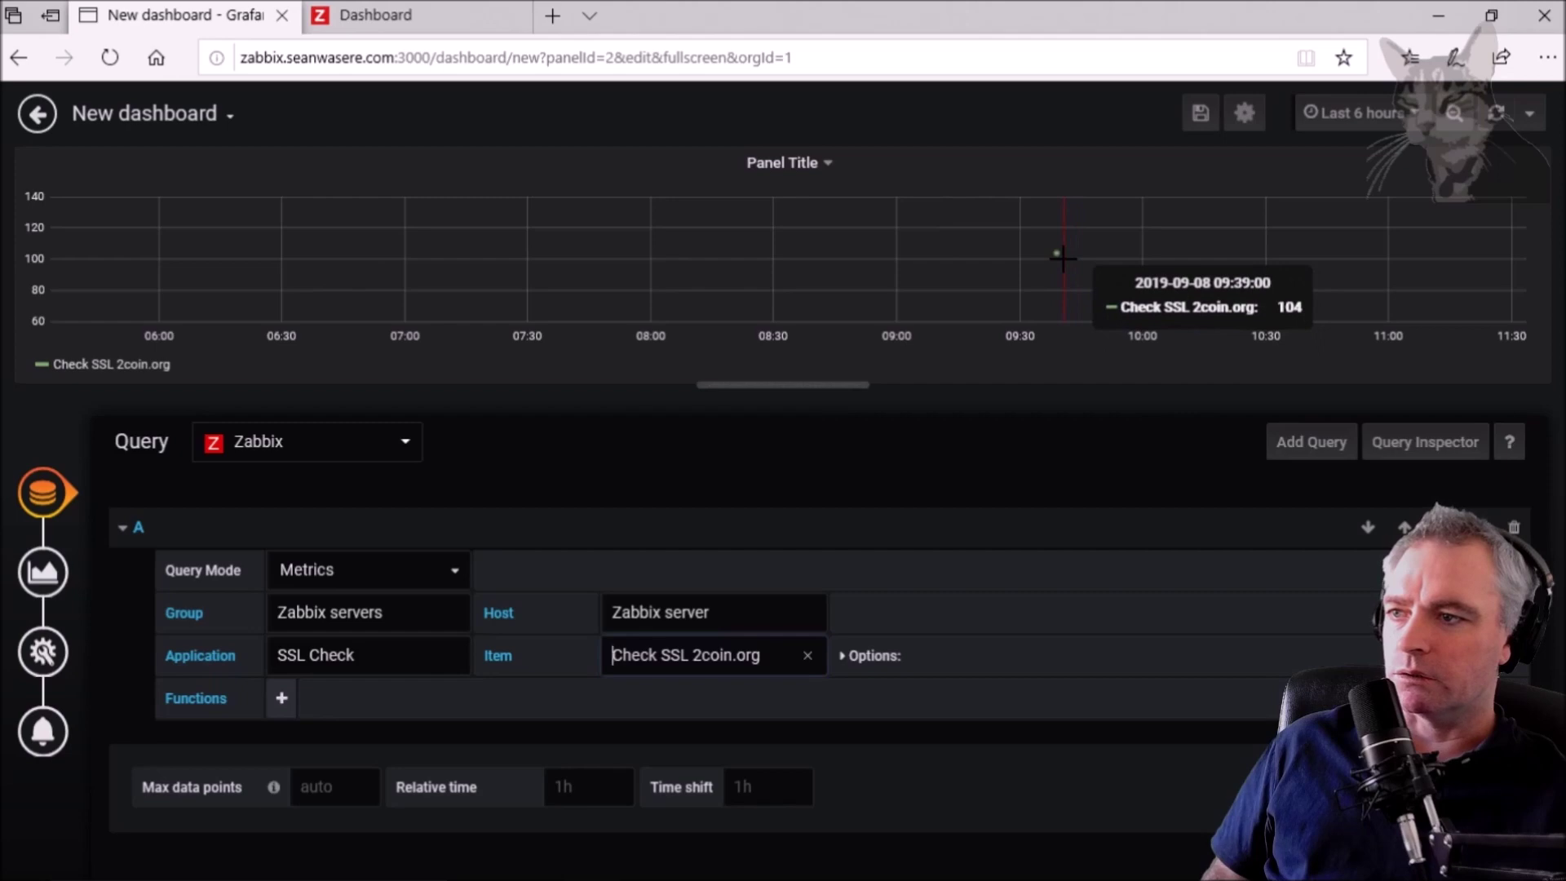
{"action": "left_click", "coordinate": [1374, 113]}
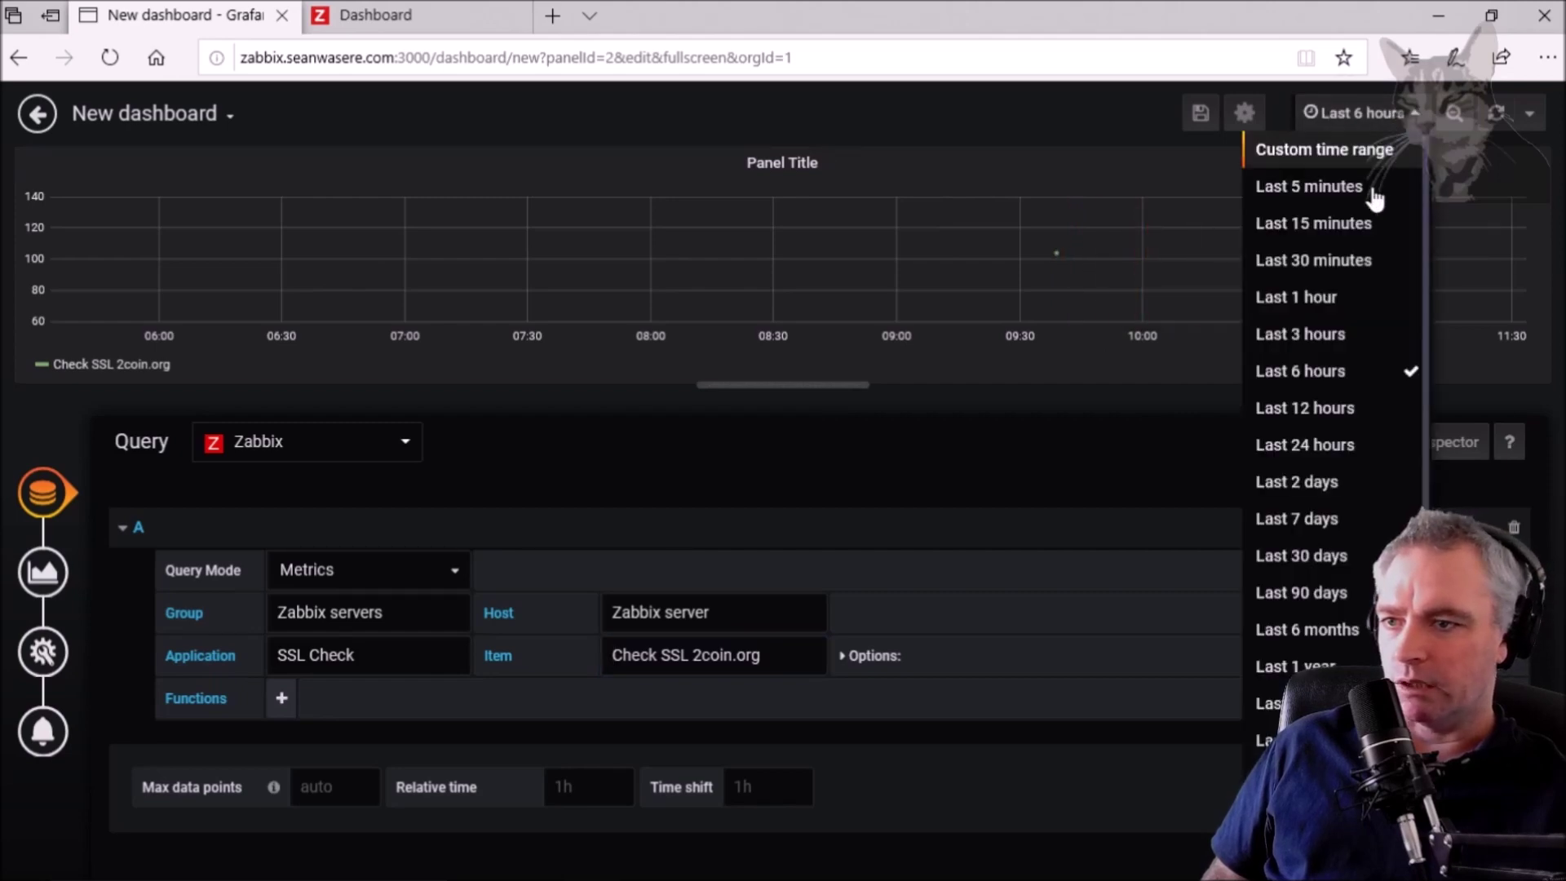
{"action": "left_click", "coordinate": [1299, 558]}
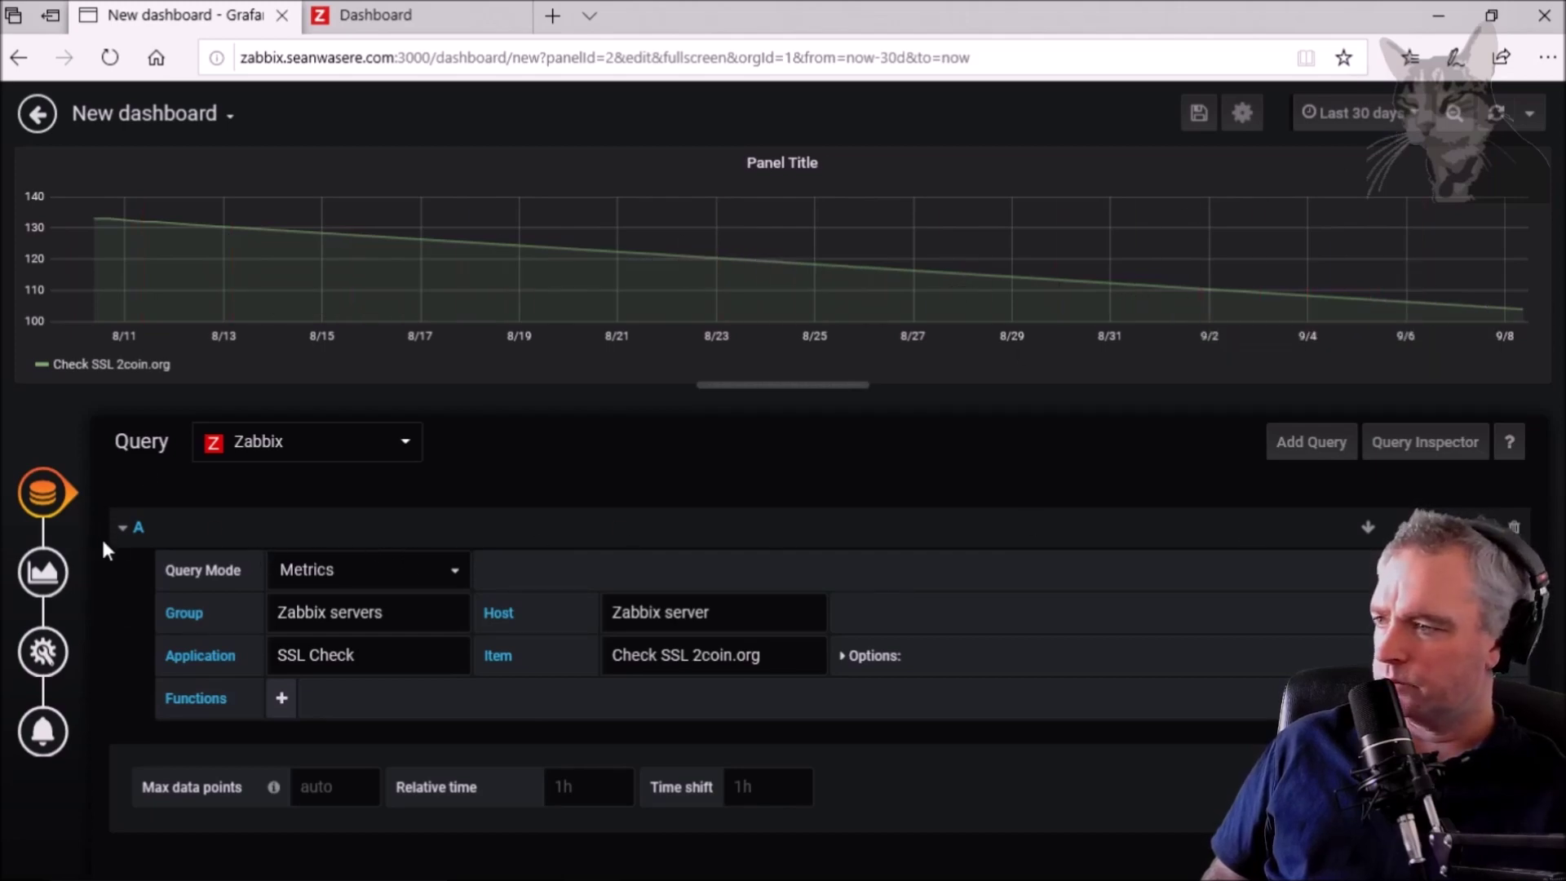
Add query B with group Zabbix servers and host Zabbix server.
{"action": "left_click", "coordinate": [1308, 447]}
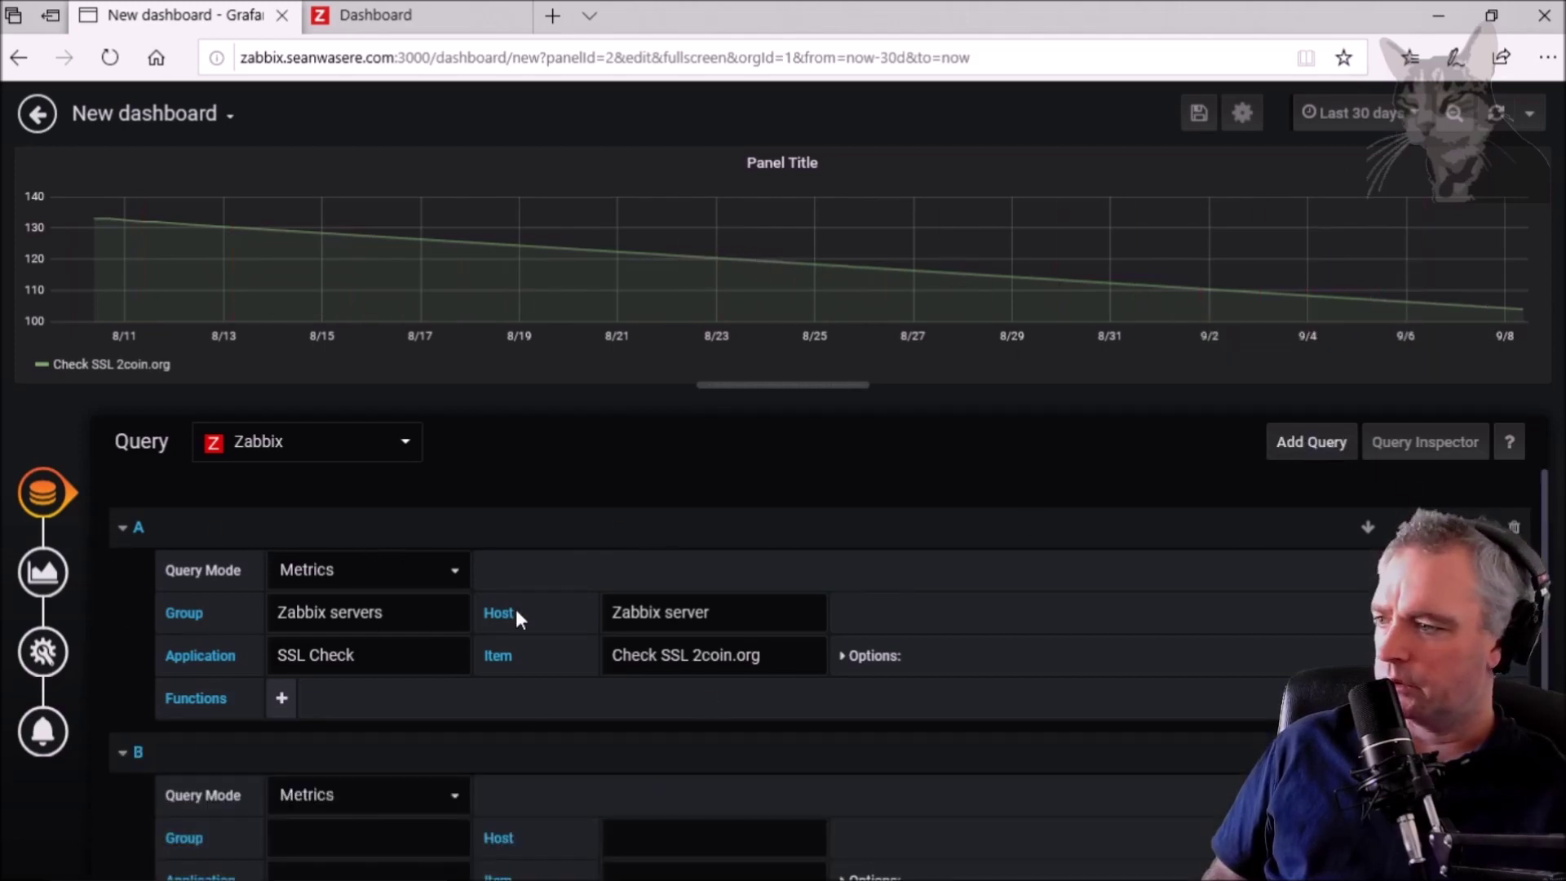
{"action": "scroll", "coordinate": [490, 616], "scroll_direction": "down", "scroll_amount": 1}
{"action": "scroll", "coordinate": [1150, 659], "scroll_direction": "down", "scroll_amount": 2}
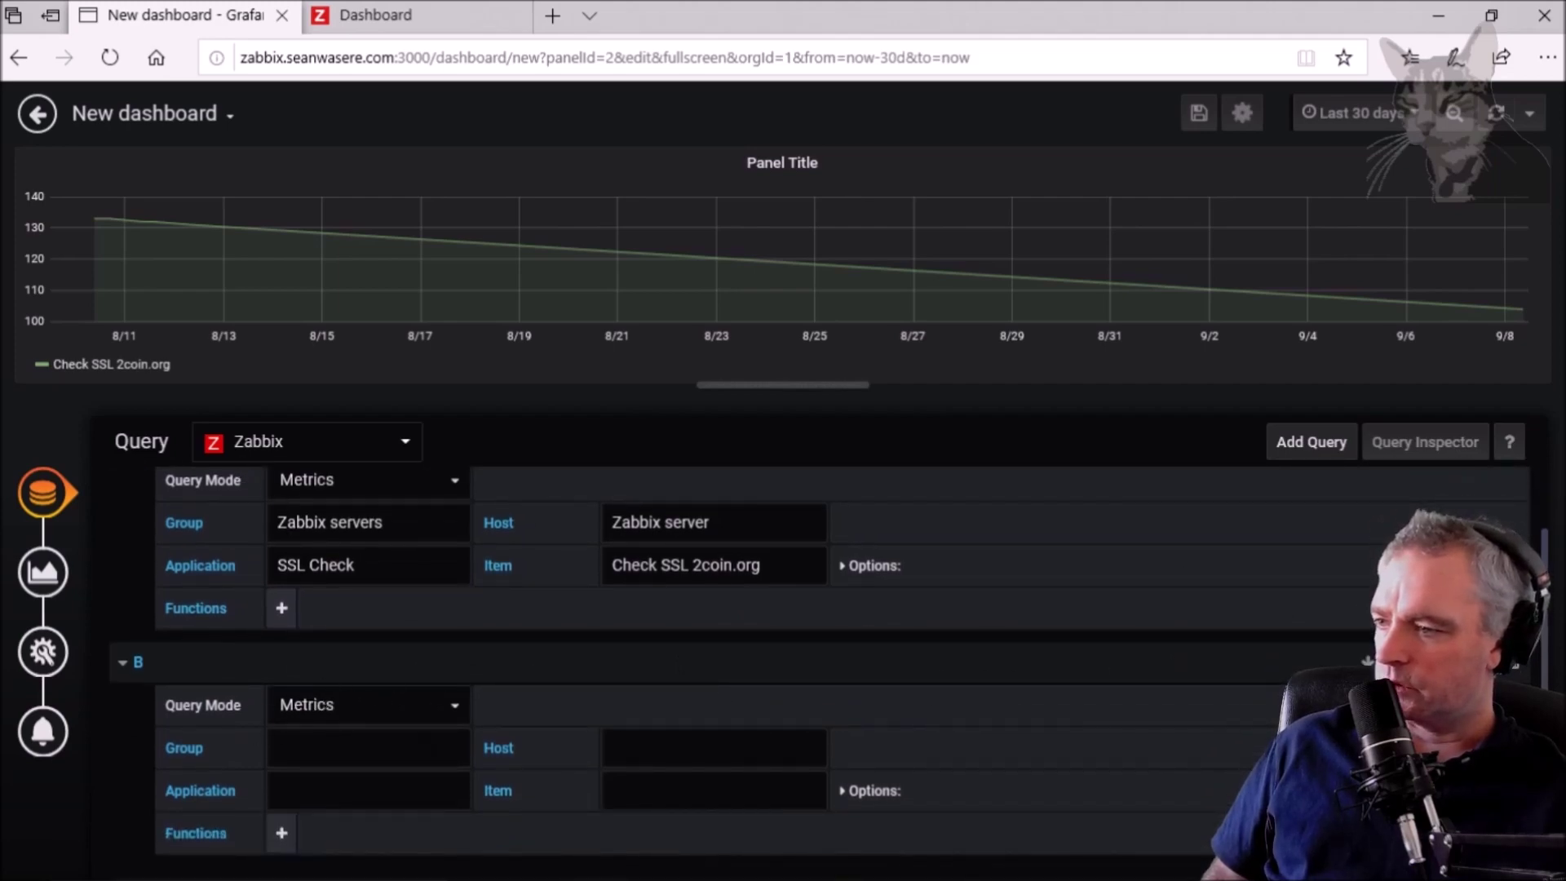
{"action": "left_click", "coordinate": [368, 747]}
{"action": "scroll", "coordinate": [402, 824], "scroll_direction": "down", "scroll_amount": 2}
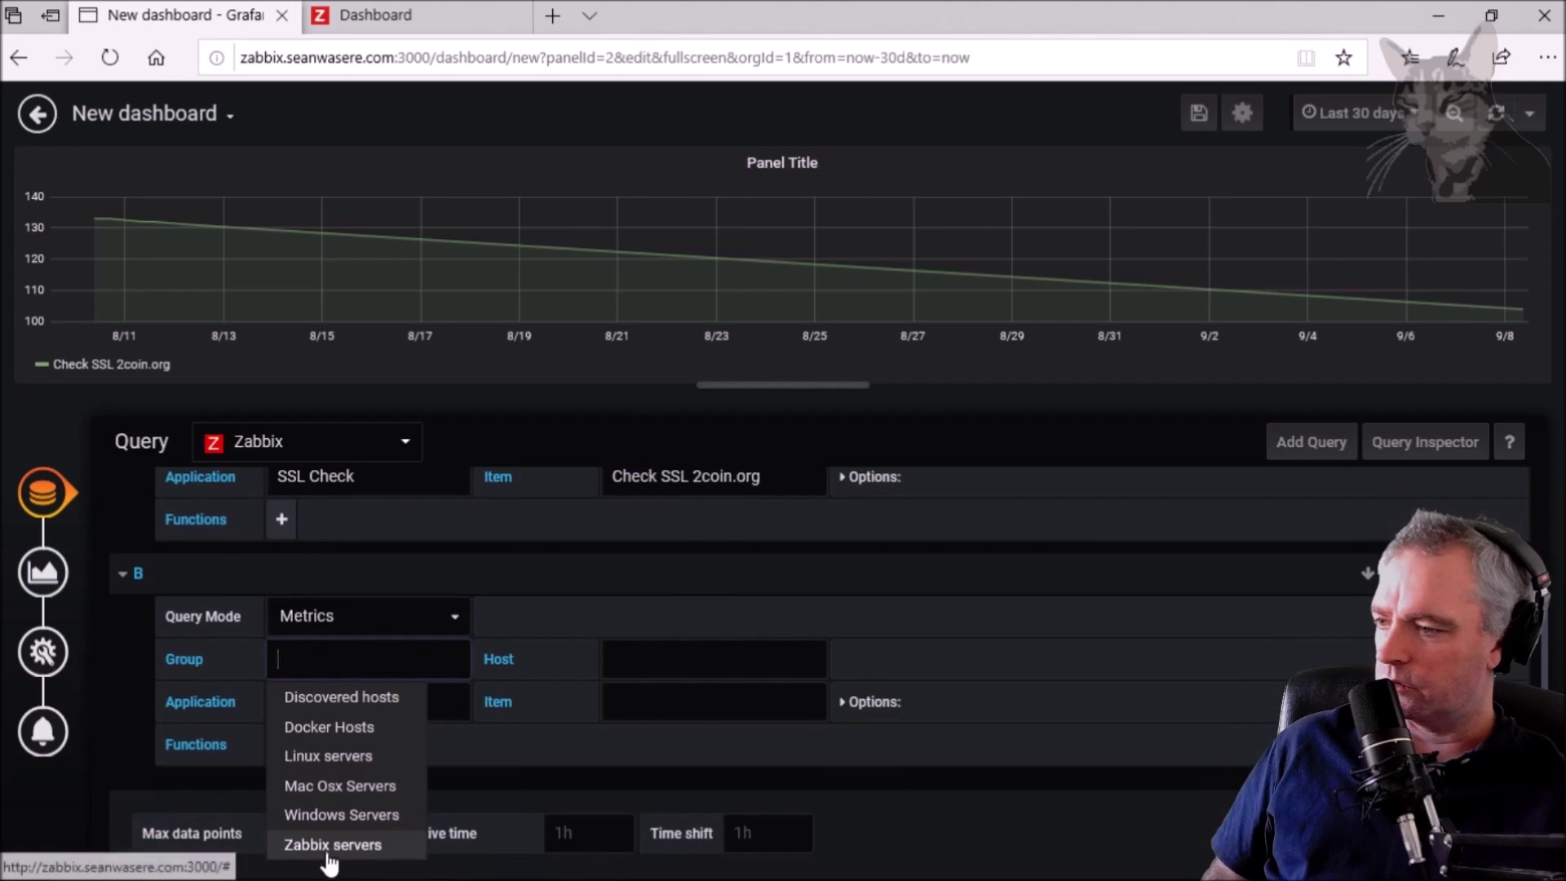
{"action": "left_click", "coordinate": [330, 848]}
{"action": "left_click", "coordinate": [278, 702]}
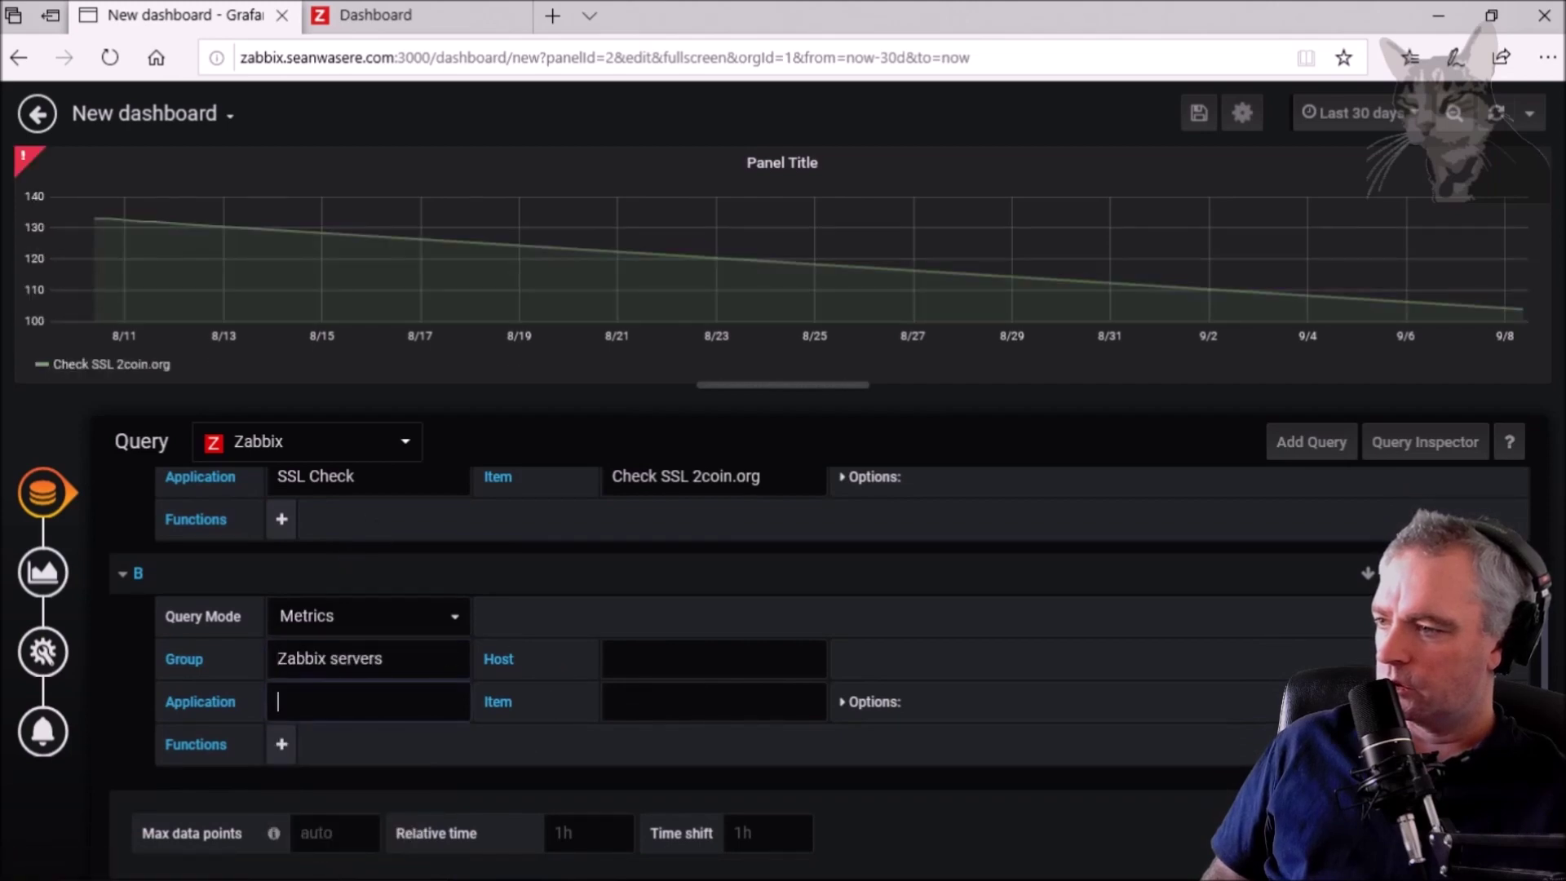
{"action": "left_click", "coordinate": [653, 658]}
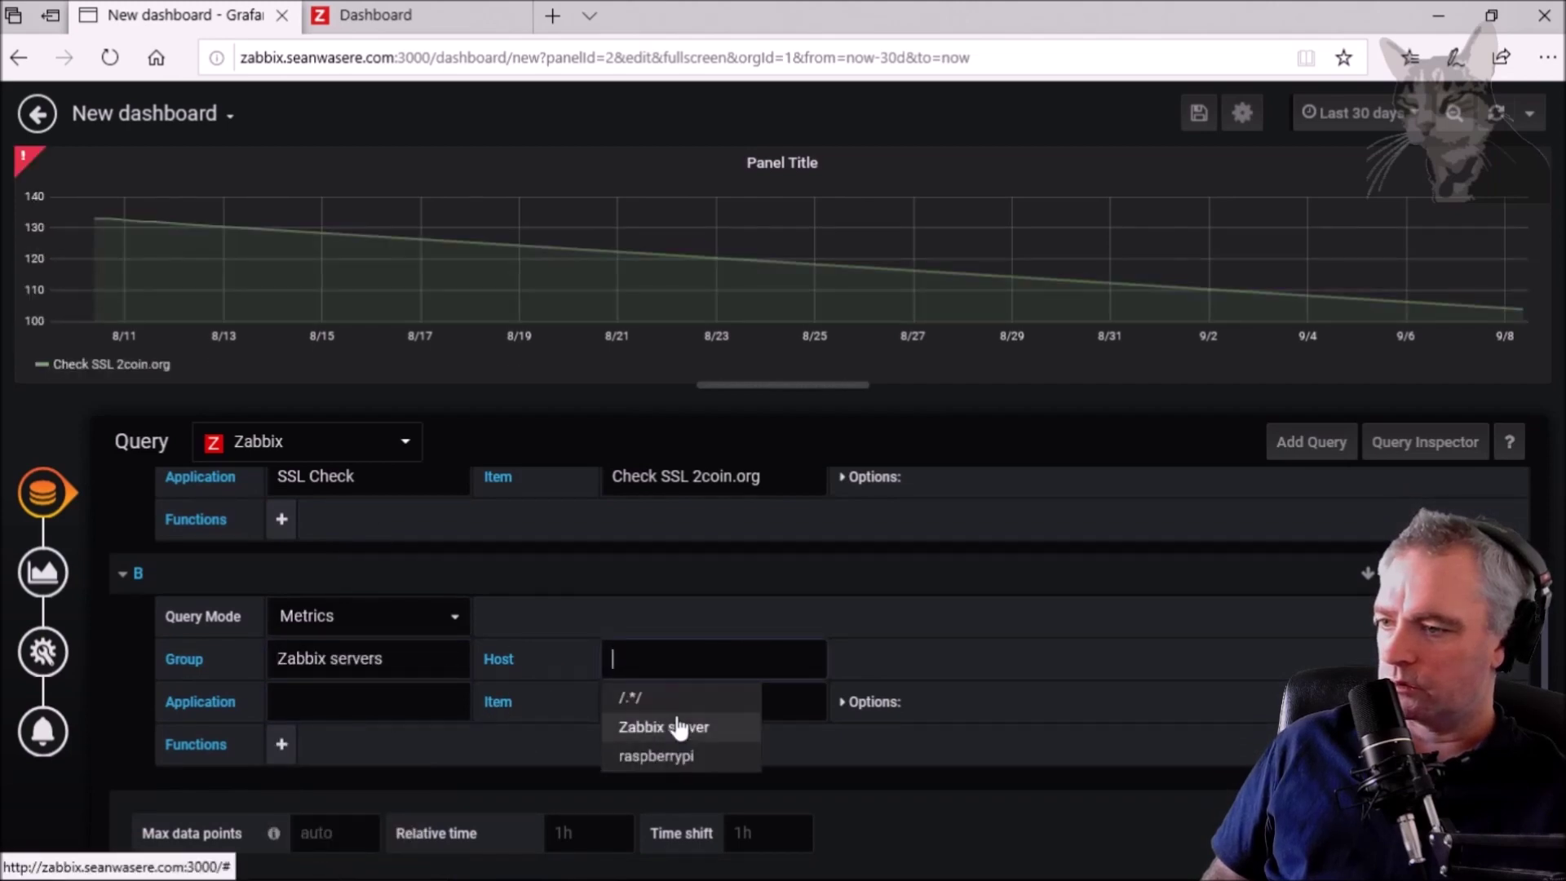
{"action": "left_click", "coordinate": [684, 727]}
Set query B's application to SSL Check and item to Check SSL sbcode.net.
{"action": "left_click", "coordinate": [279, 701]}
{"action": "scroll", "coordinate": [383, 816], "scroll_direction": "down", "scroll_amount": 2}
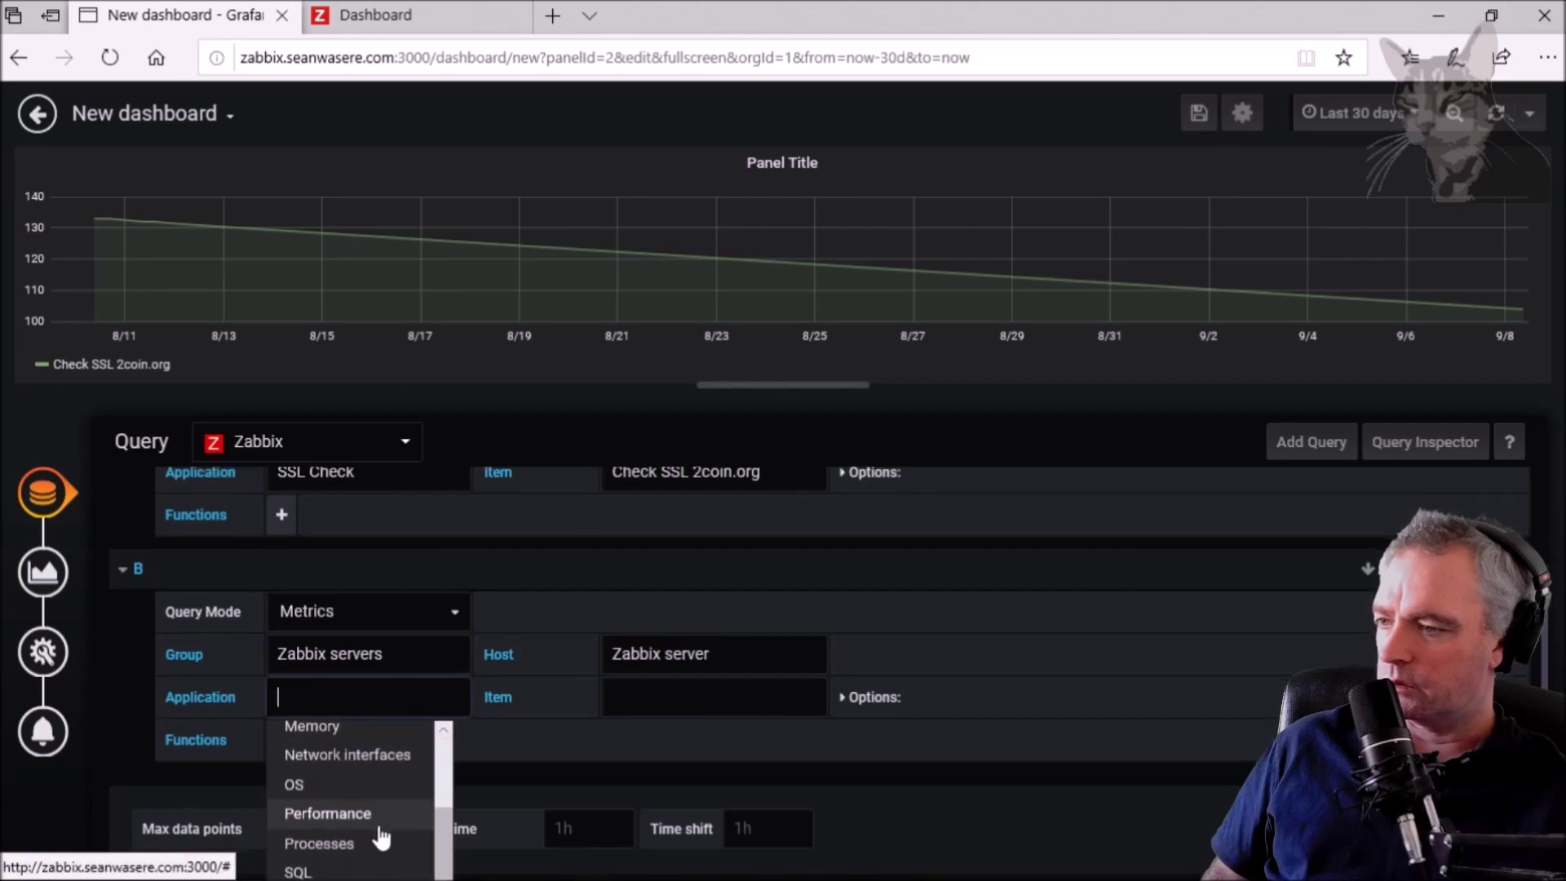
{"action": "scroll", "coordinate": [374, 787], "scroll_direction": "down", "scroll_amount": 1}
{"action": "left_click", "coordinate": [351, 809]}
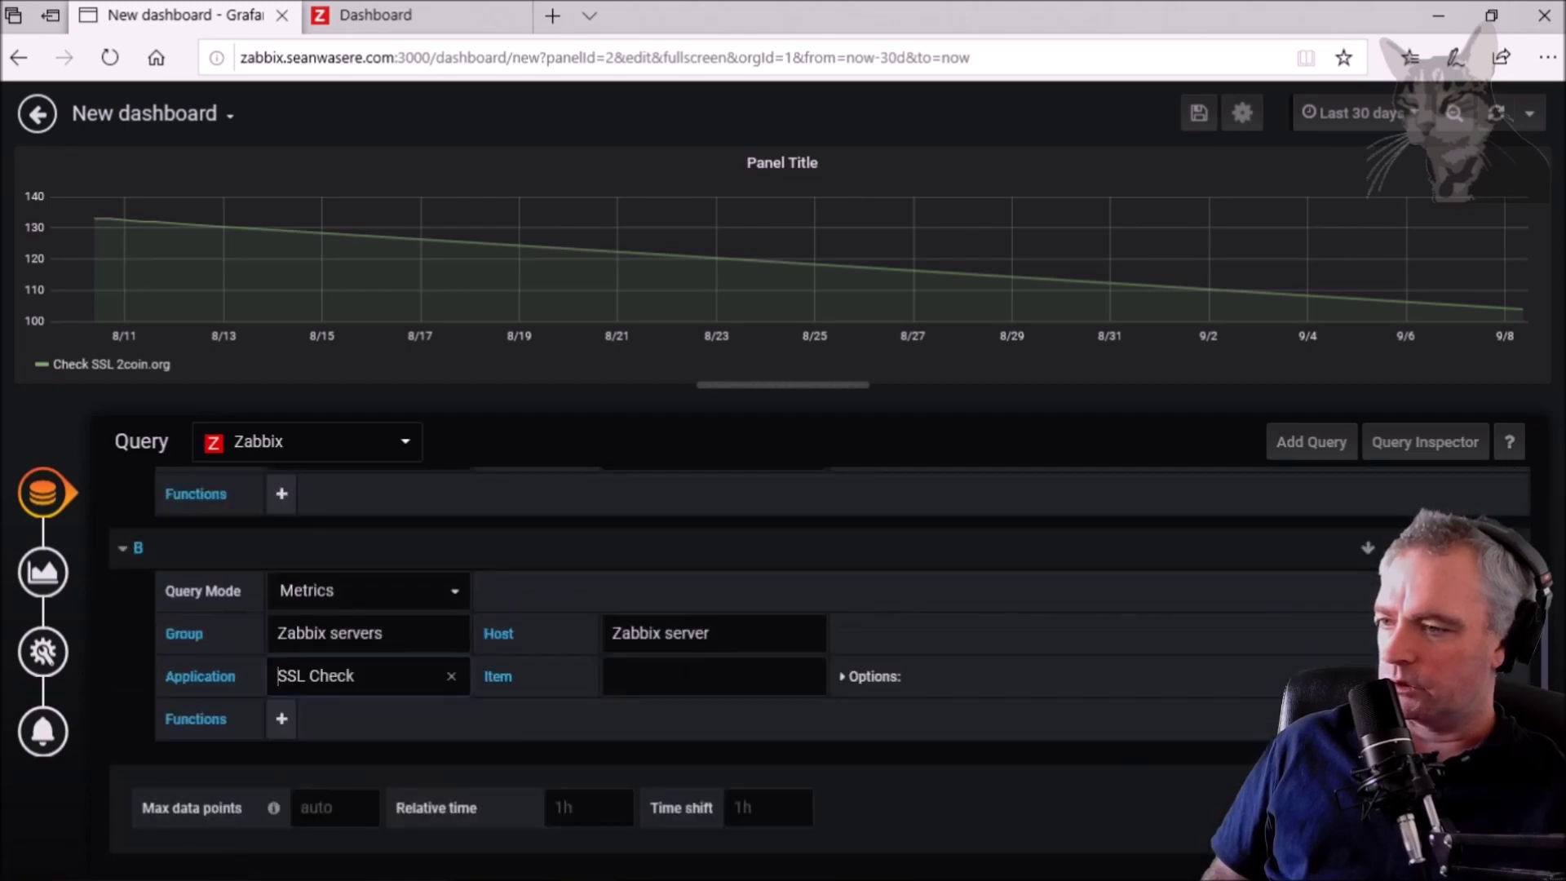
{"action": "key", "text": "Tab"}
{"action": "left_click", "coordinate": [710, 744]}
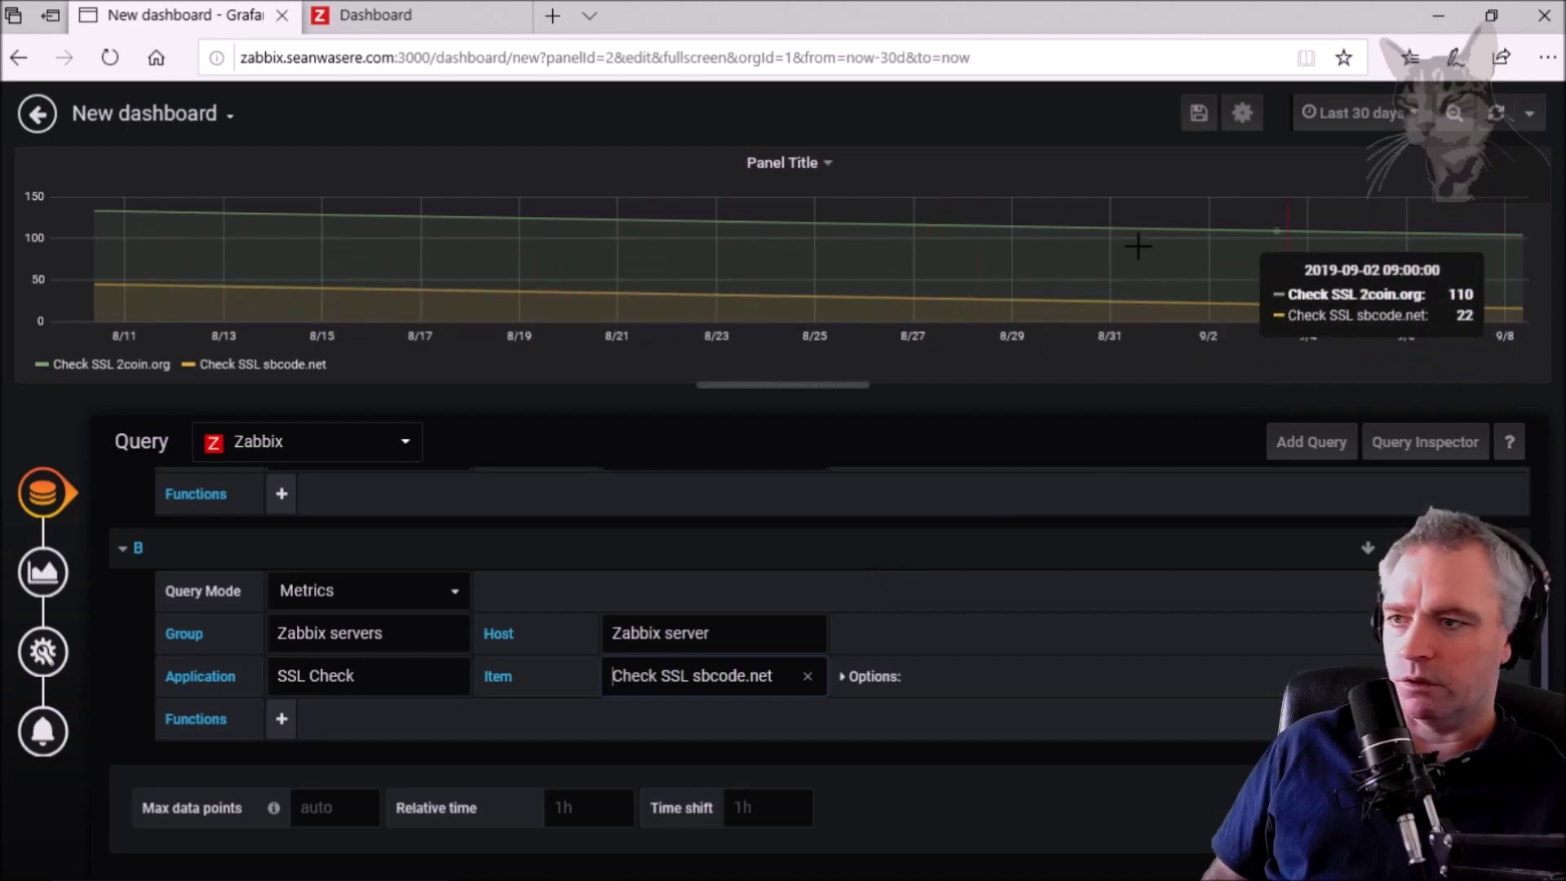
{"action": "scroll", "coordinate": [1311, 531], "scroll_direction": "up", "scroll_amount": 3}
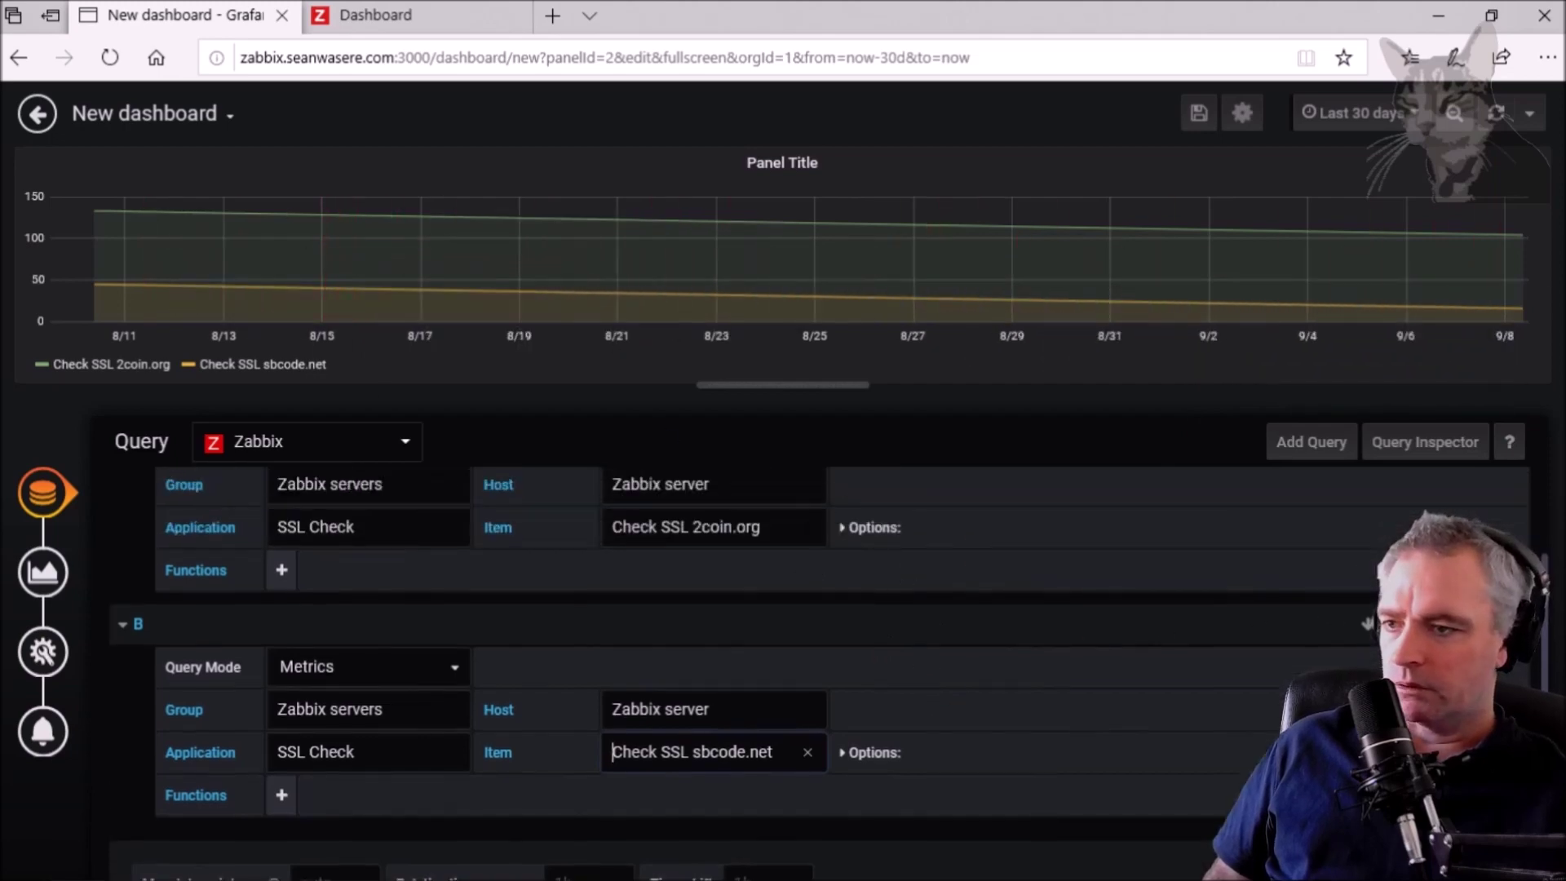
{"action": "scroll", "coordinate": [474, 498], "scroll_direction": "up", "scroll_amount": 1}
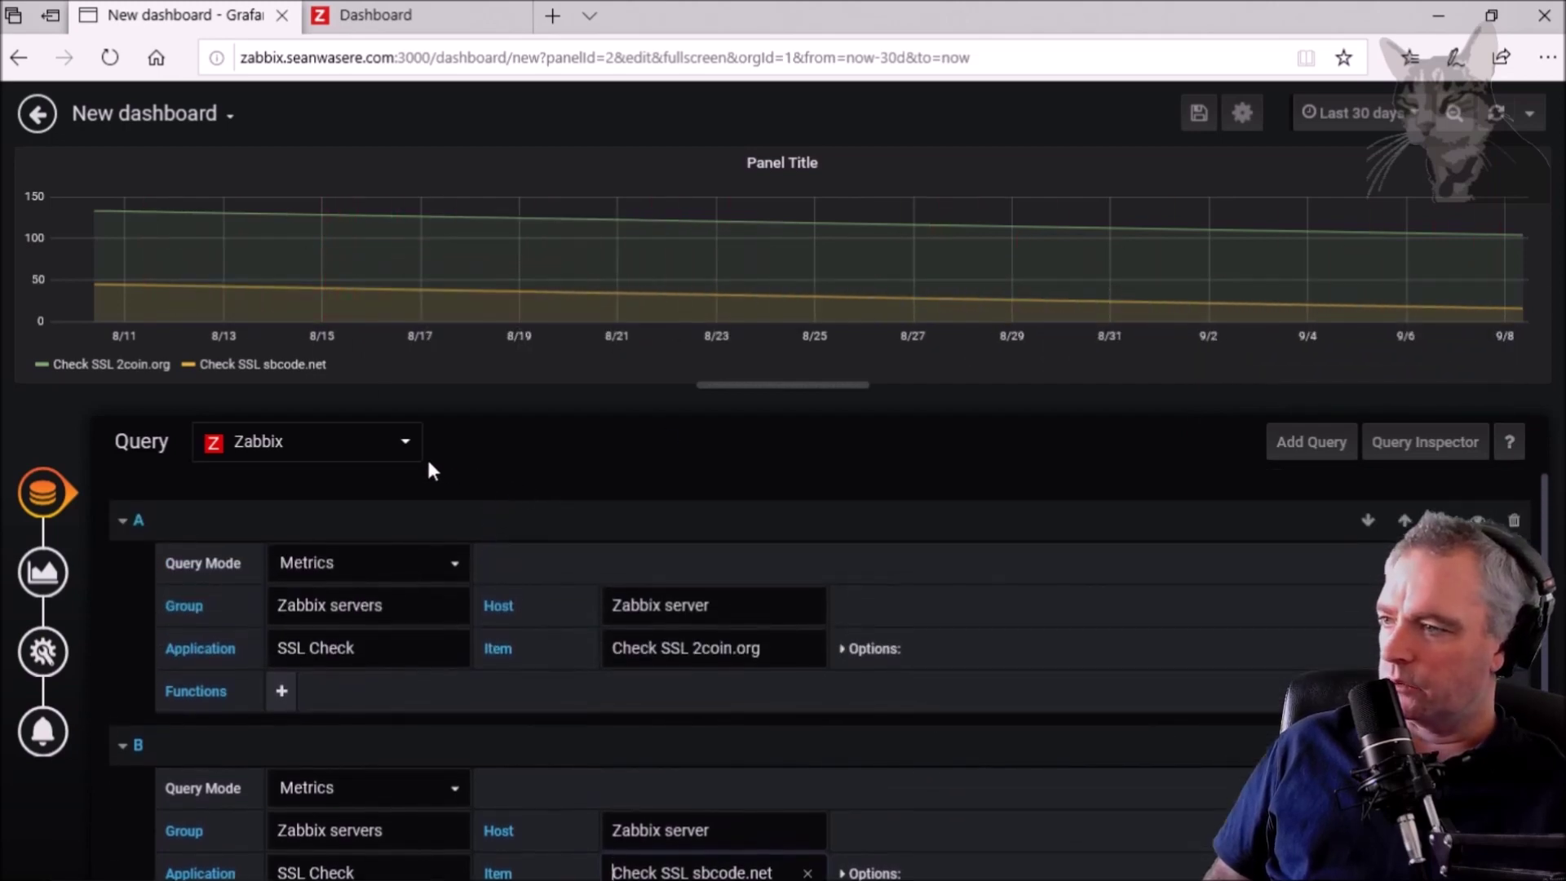
{"action": "left_click", "coordinate": [42, 571]}
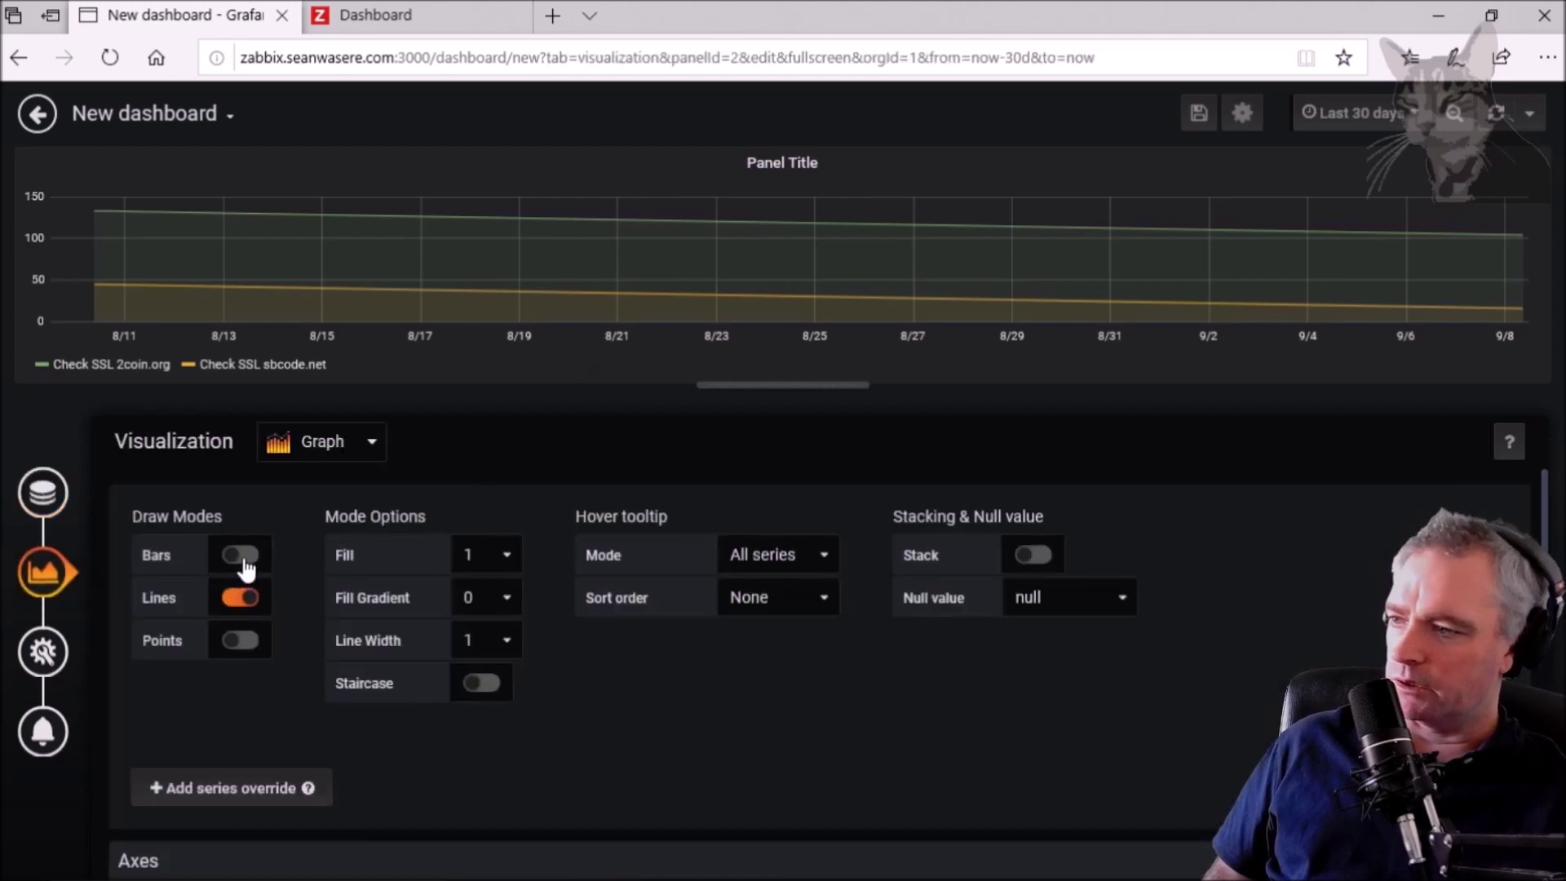
Try Bars and Points draw modes on the graph, then revert to Lines only.
{"action": "left_click", "coordinate": [240, 554]}
{"action": "left_click", "coordinate": [240, 597]}
{"action": "left_click", "coordinate": [240, 639]}
{"action": "left_click", "coordinate": [240, 597]}
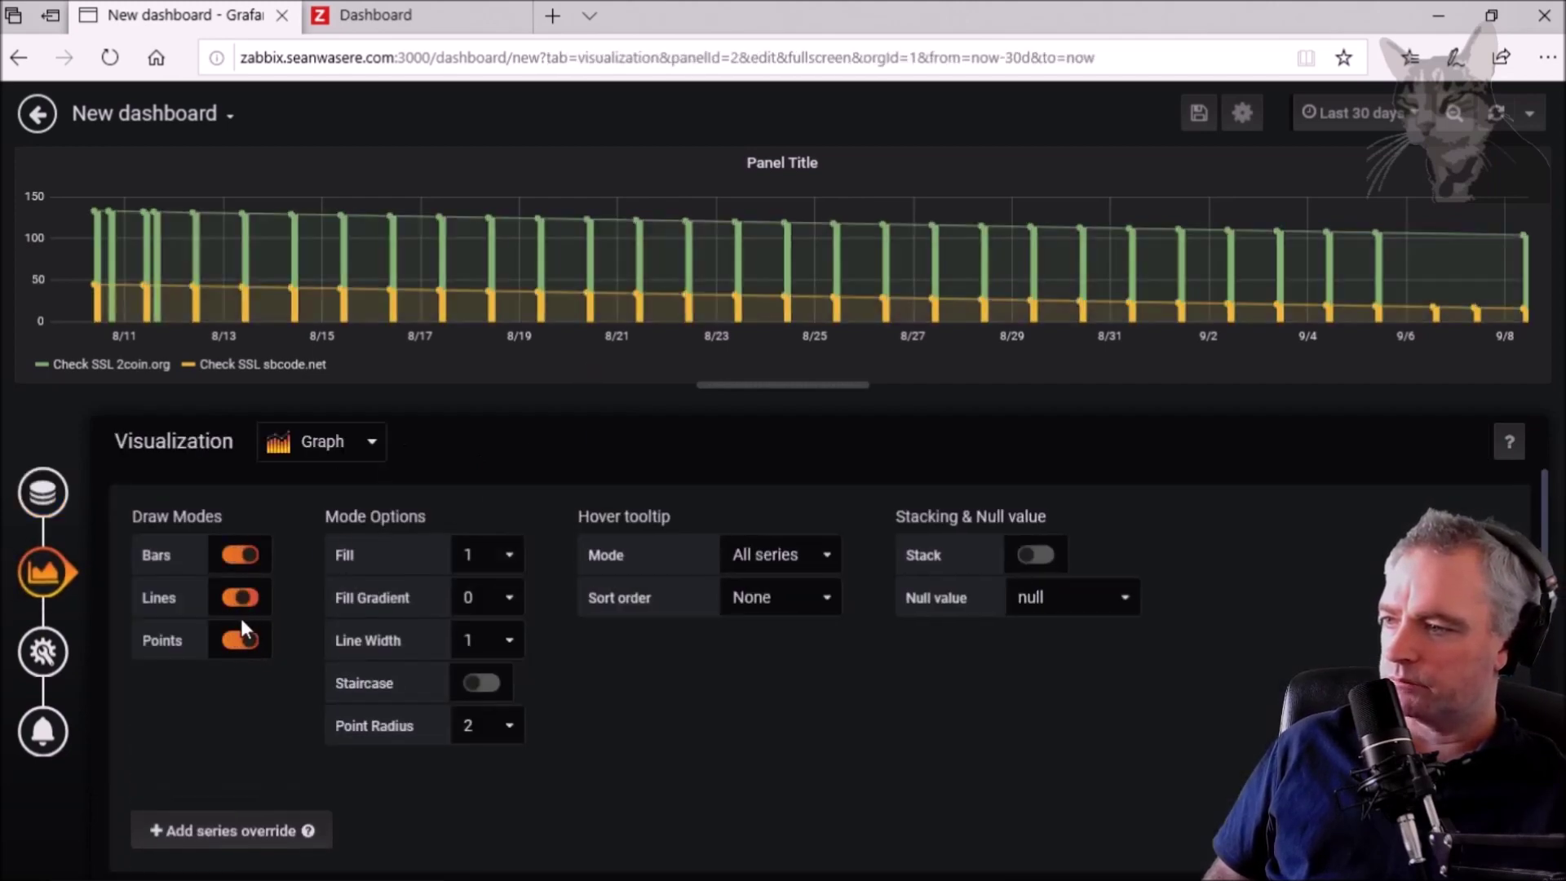
{"action": "left_click", "coordinate": [240, 554]}
{"action": "left_click", "coordinate": [240, 639]}
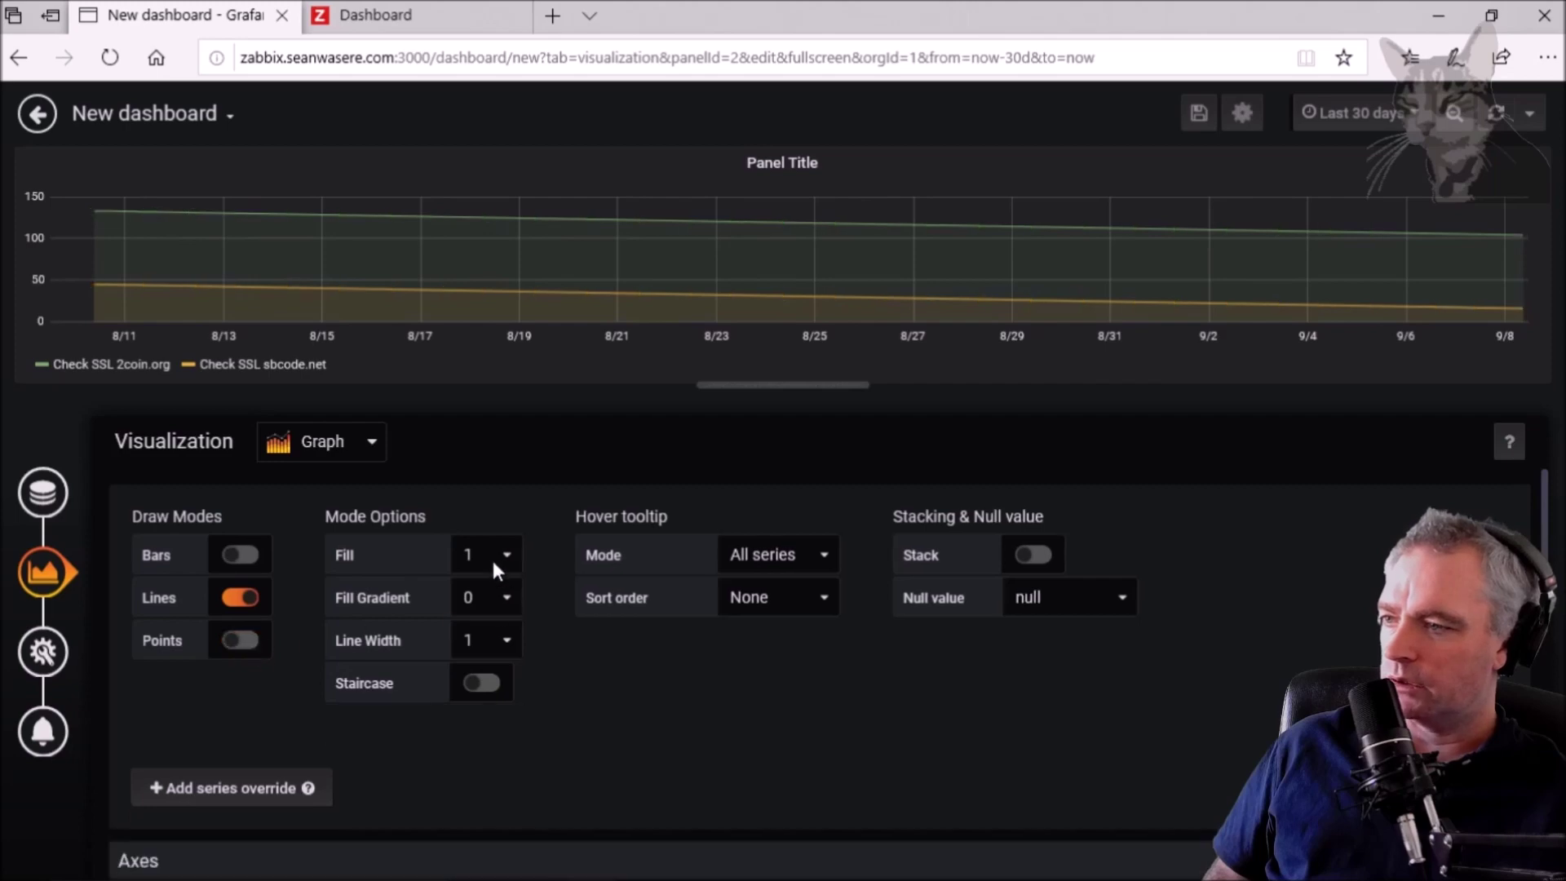
{"action": "scroll", "coordinate": [511, 577], "scroll_direction": "down", "scroll_amount": 5}
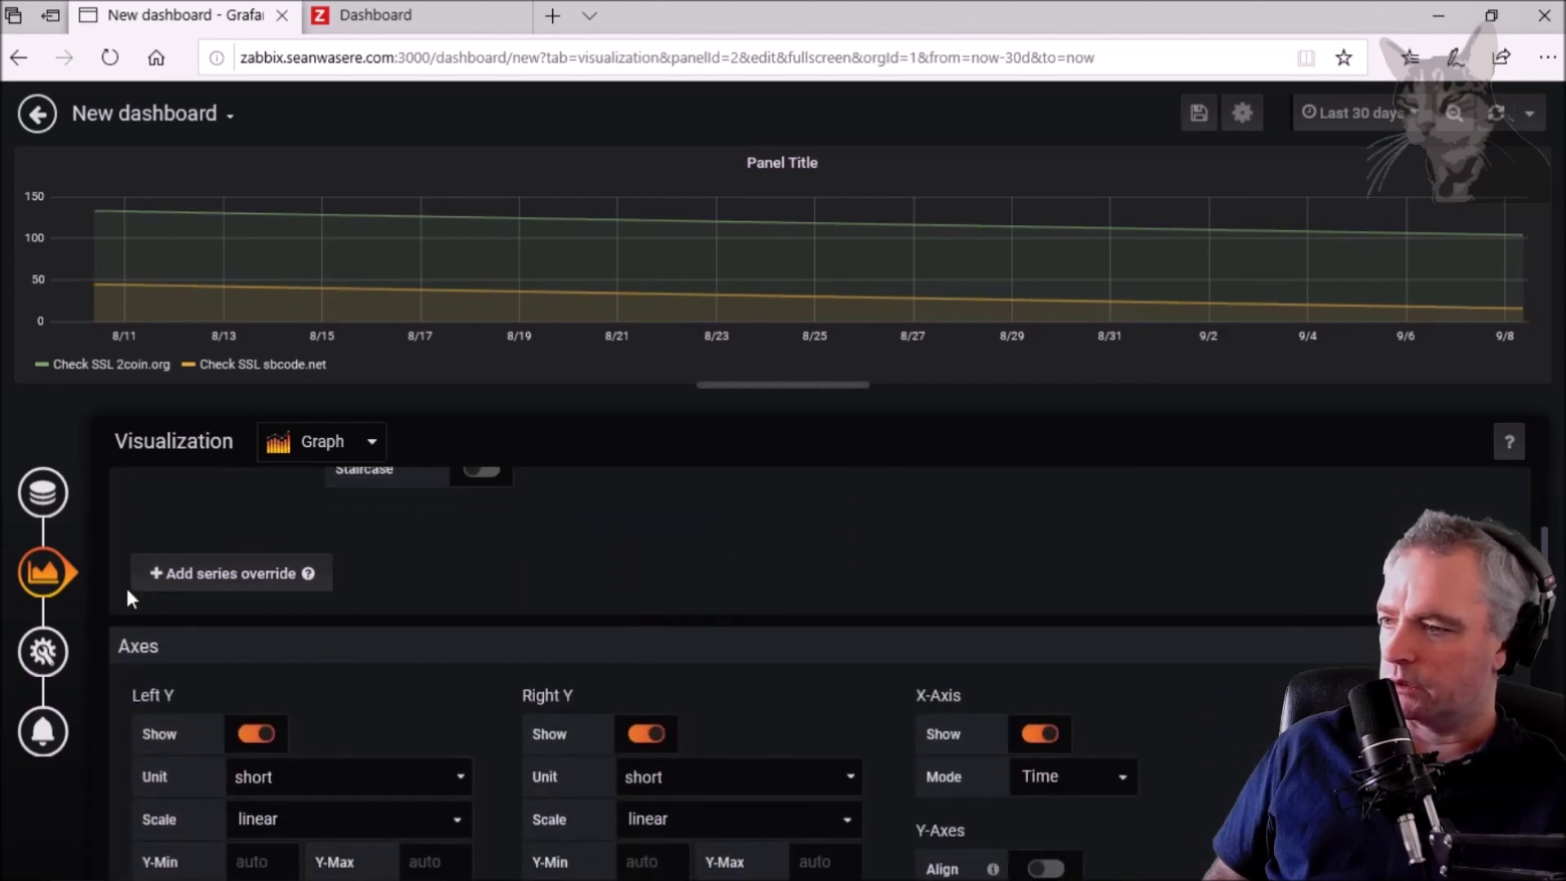
{"action": "scroll", "coordinate": [913, 560], "scroll_direction": "up", "scroll_amount": 5}
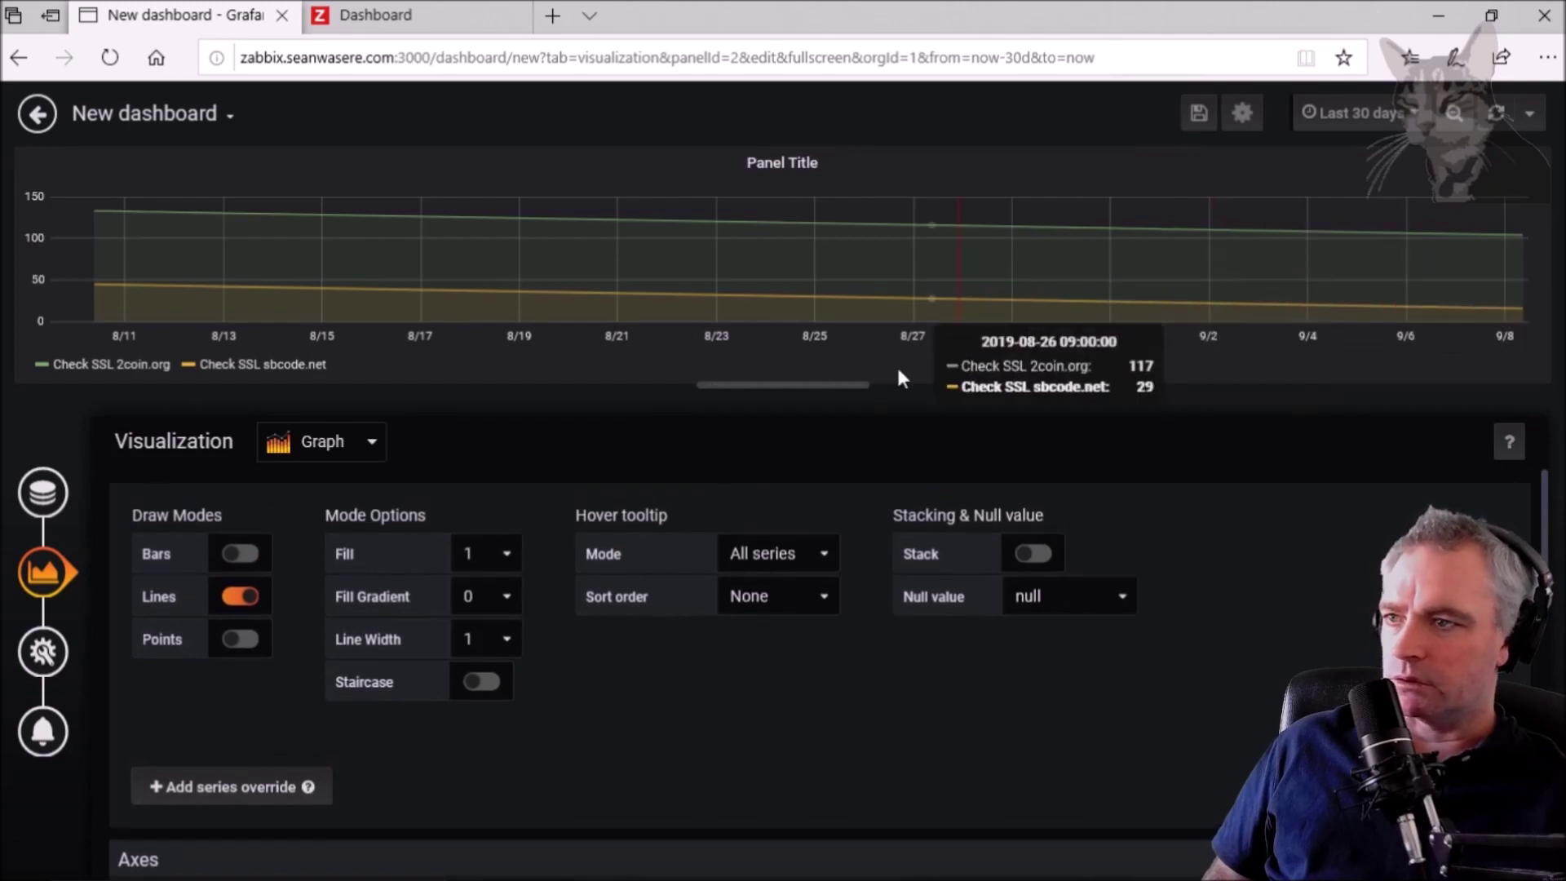
{"action": "scroll", "coordinate": [1228, 416], "scroll_direction": "down", "scroll_amount": 1}
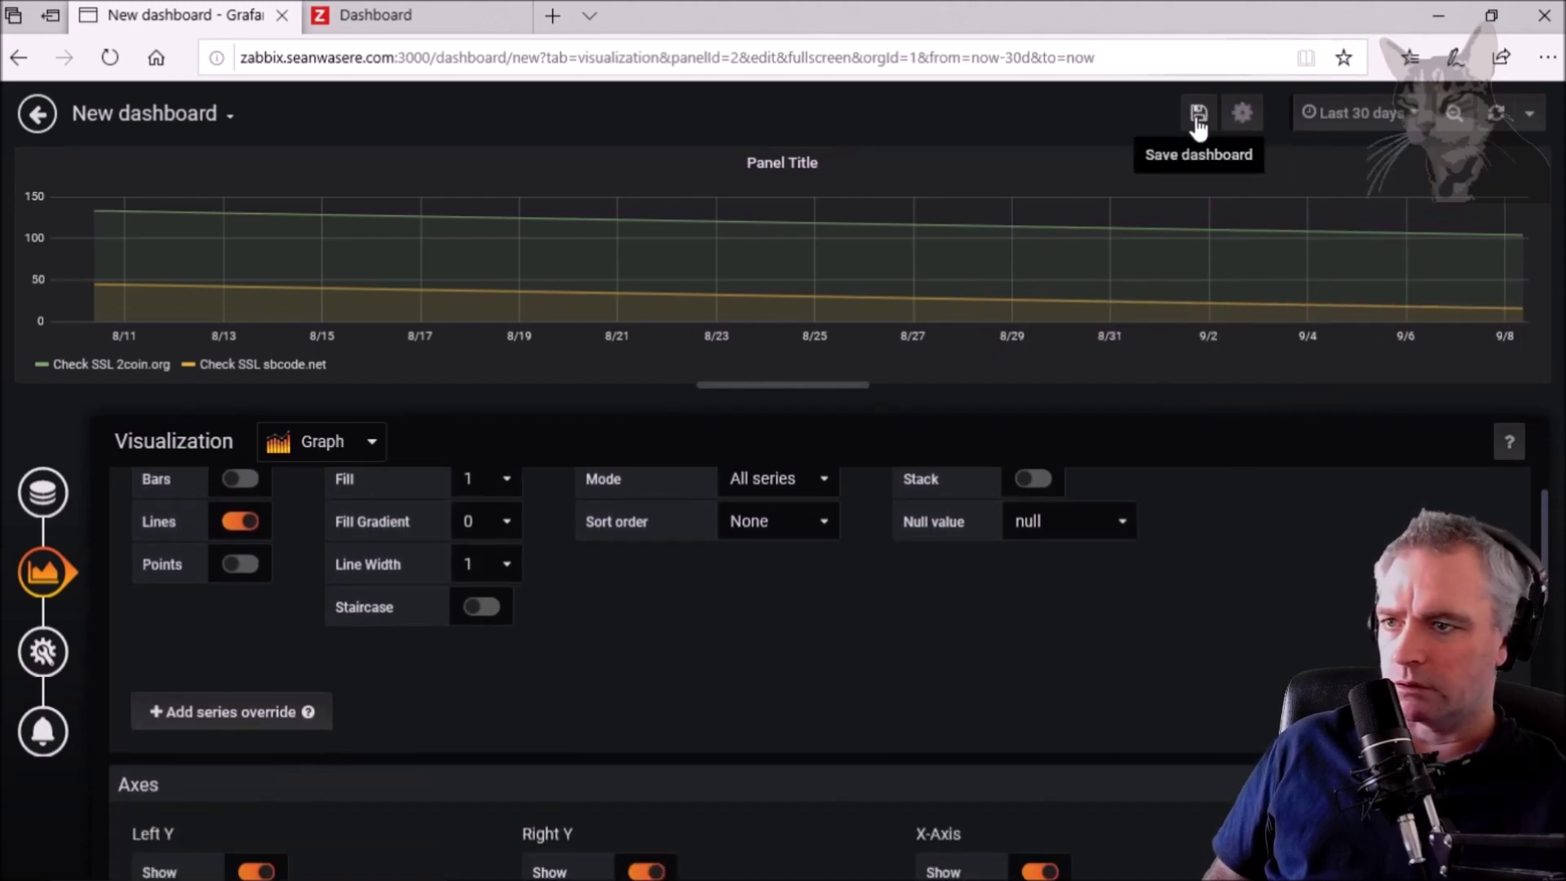
Save the dashboard with the SSL-check panel, replacing the default name with 'Custom Example'.
{"action": "left_click", "coordinate": [1197, 118]}
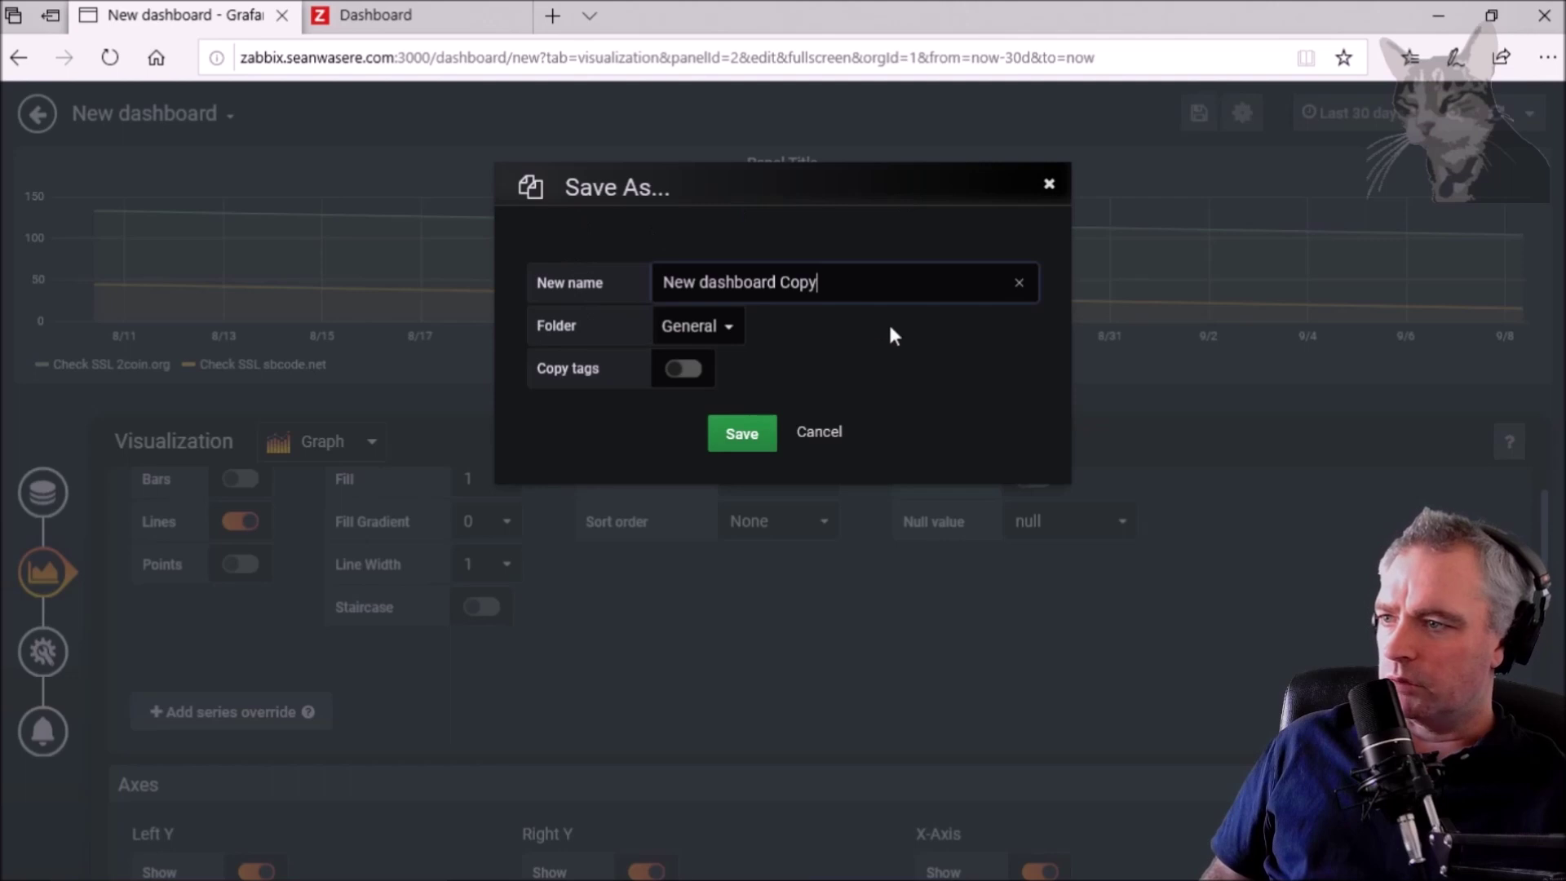
{"action": "key", "text": "ctrl+a"}
{"action": "type", "text": "Custom Example"}
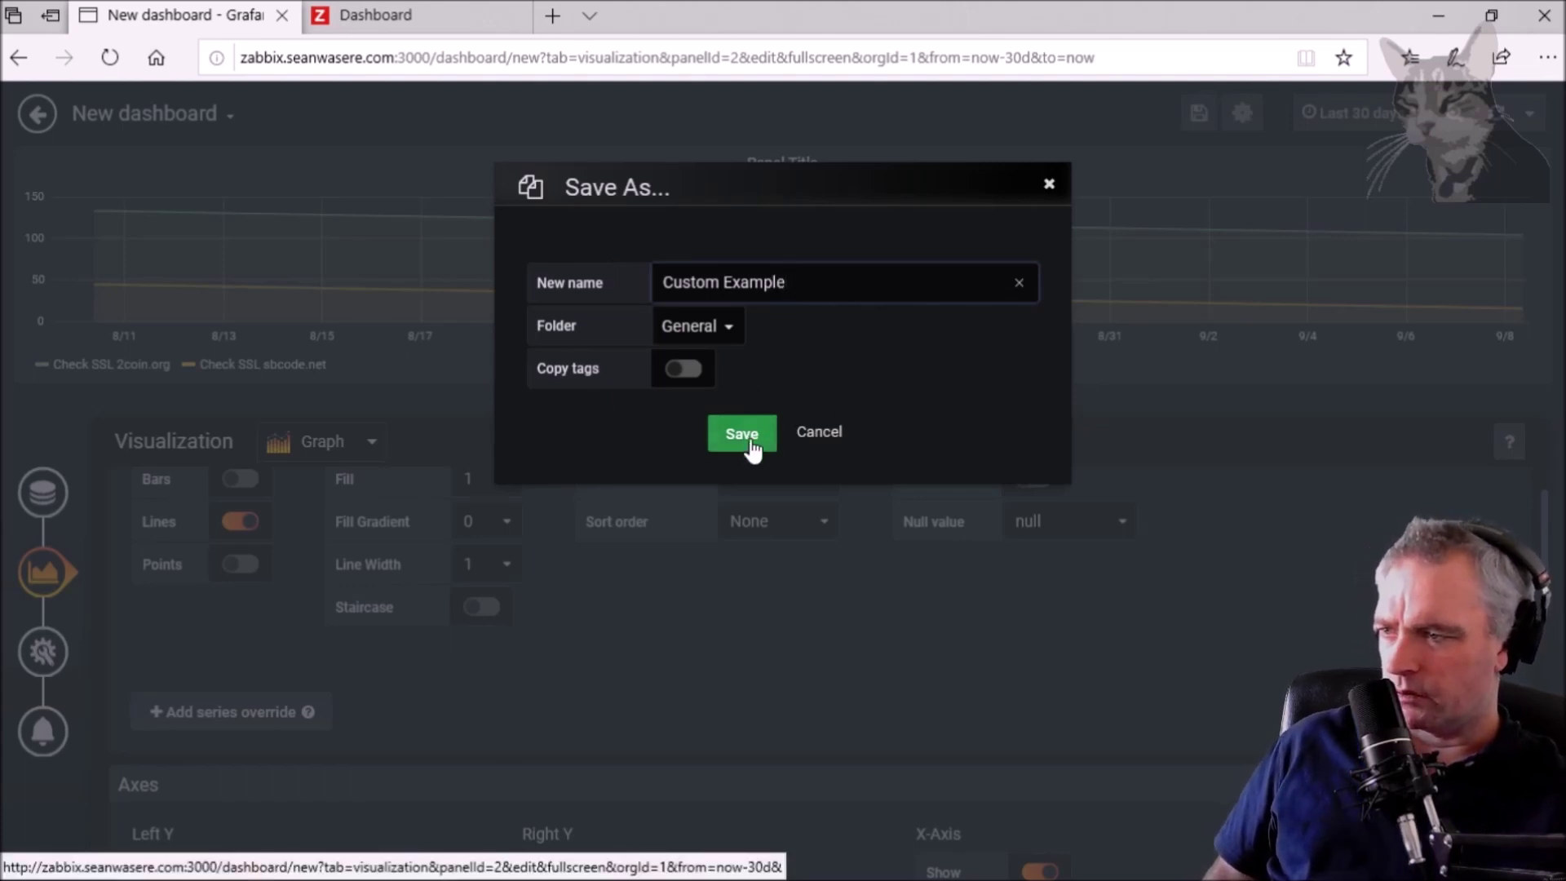
{"action": "left_click", "coordinate": [744, 434]}
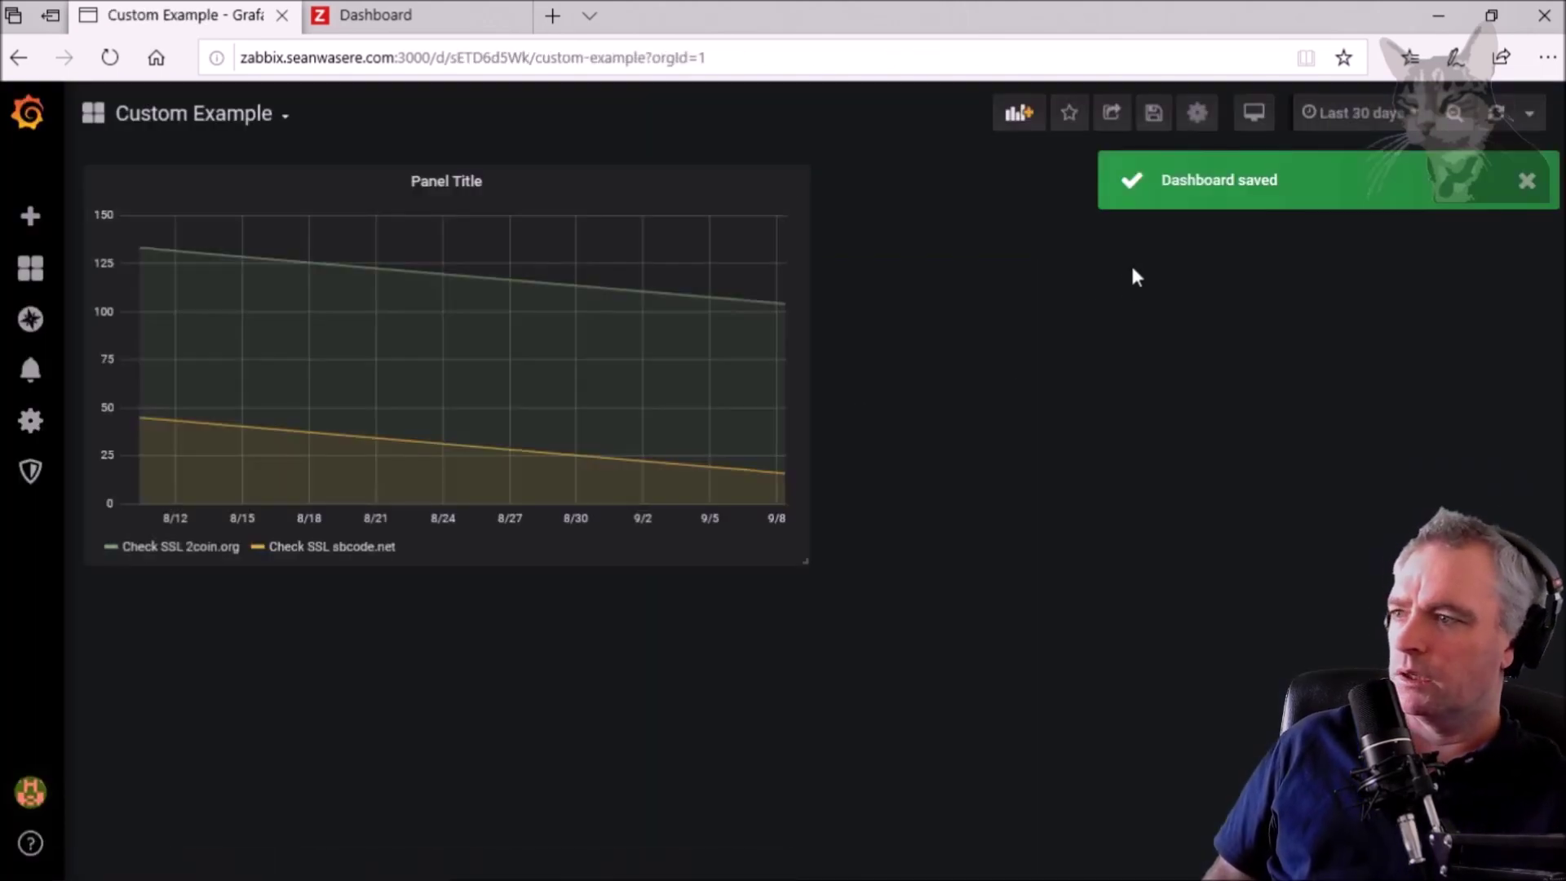